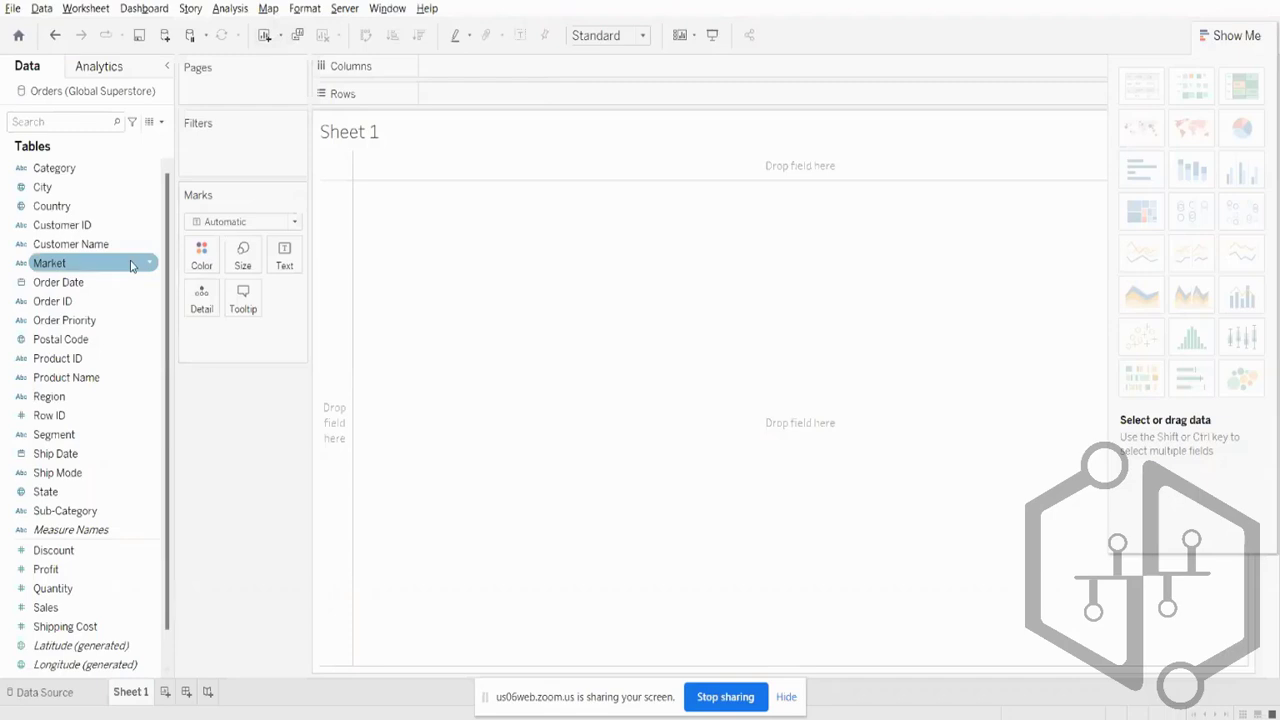
Plot Sales on the rows against Market on the columns, and change the mark type to Line.
{"action": "left_click_drag", "start_coordinate": [130, 265], "coordinate": [511, 78]}
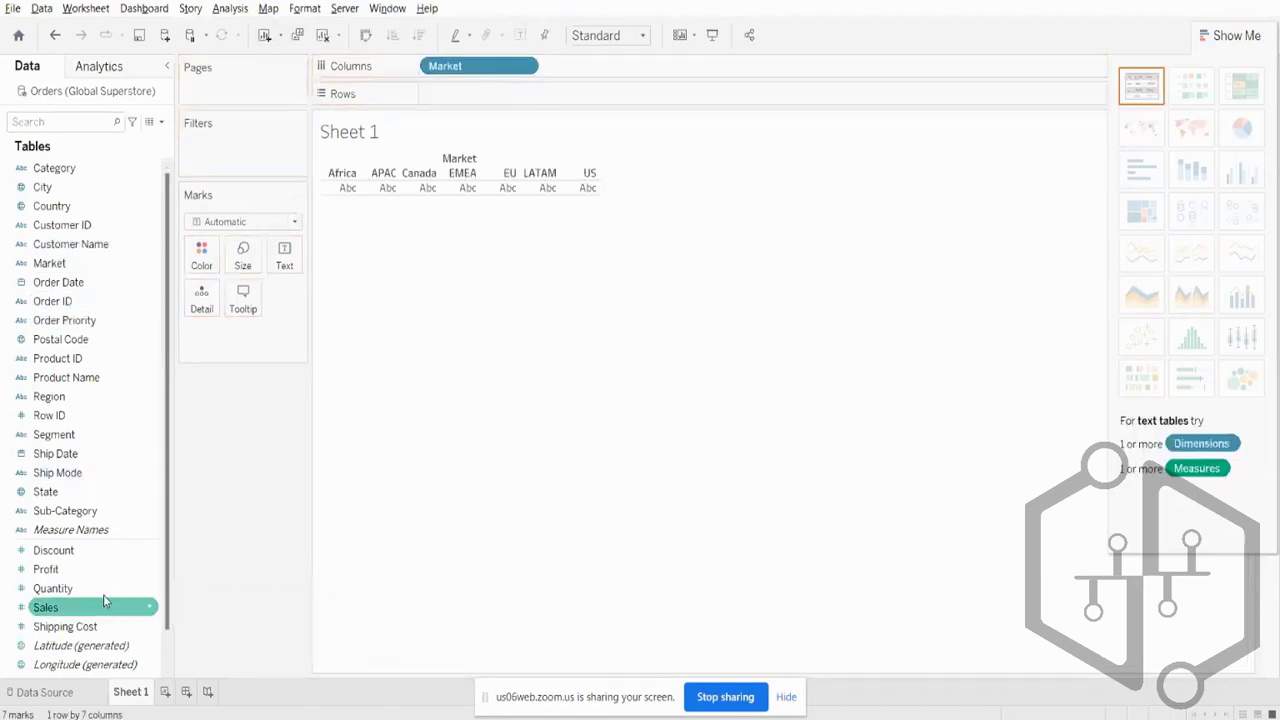
{"action": "left_click_drag", "start_coordinate": [80, 607], "coordinate": [485, 94]}
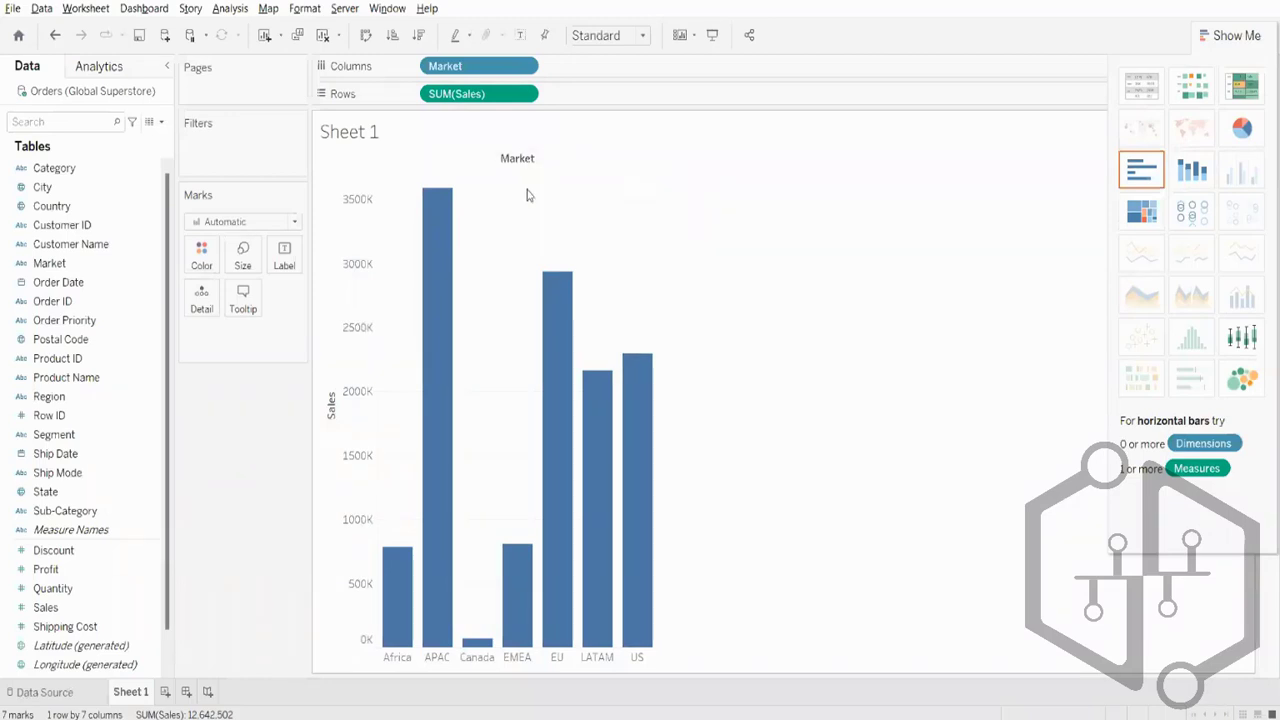
{"action": "left_click", "coordinate": [214, 221]}
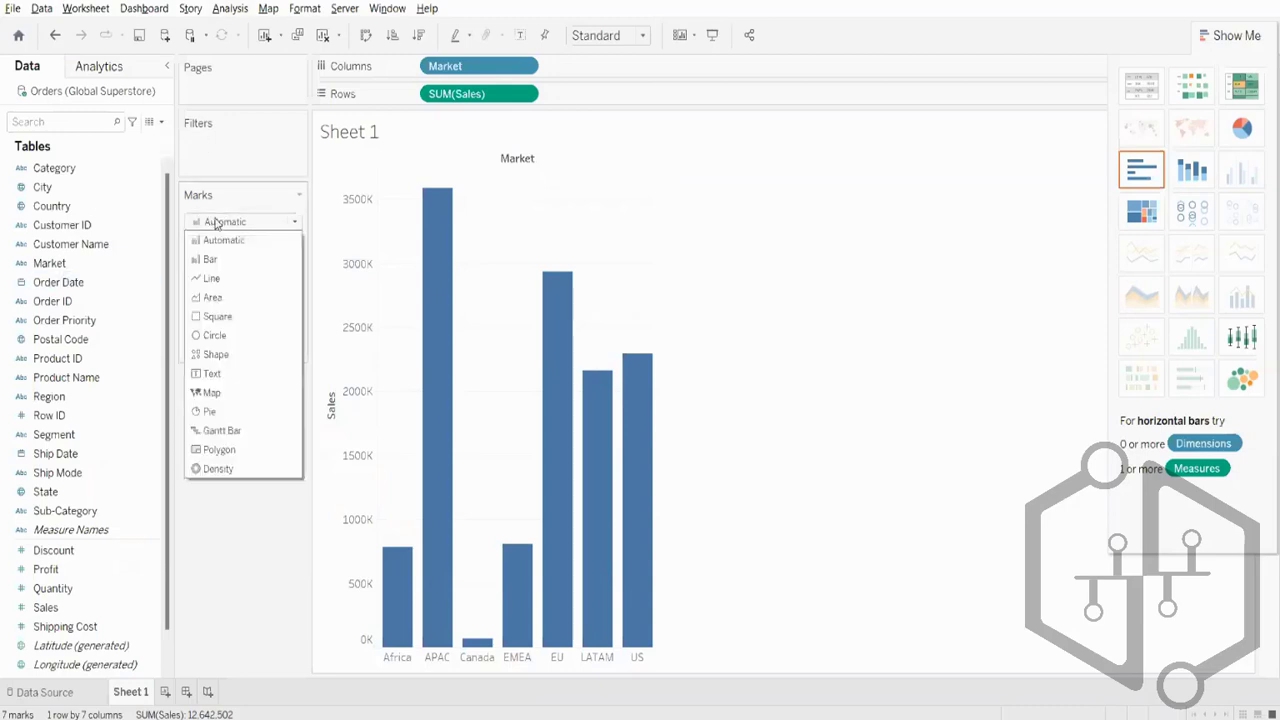
{"action": "left_click", "coordinate": [212, 280]}
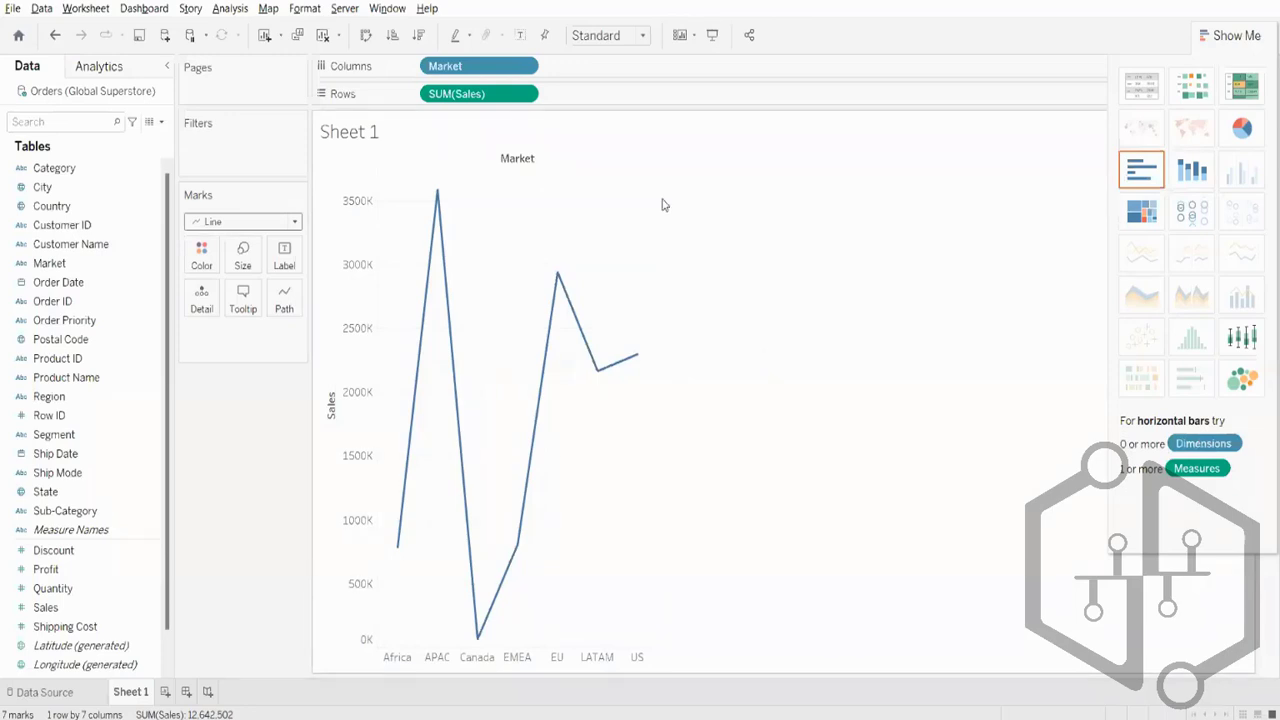
Replace Market with Order Date on the columns, expand the years to quarters, and collapse them again.
{"action": "left_click_drag", "start_coordinate": [514, 66], "coordinate": [480, 60]}
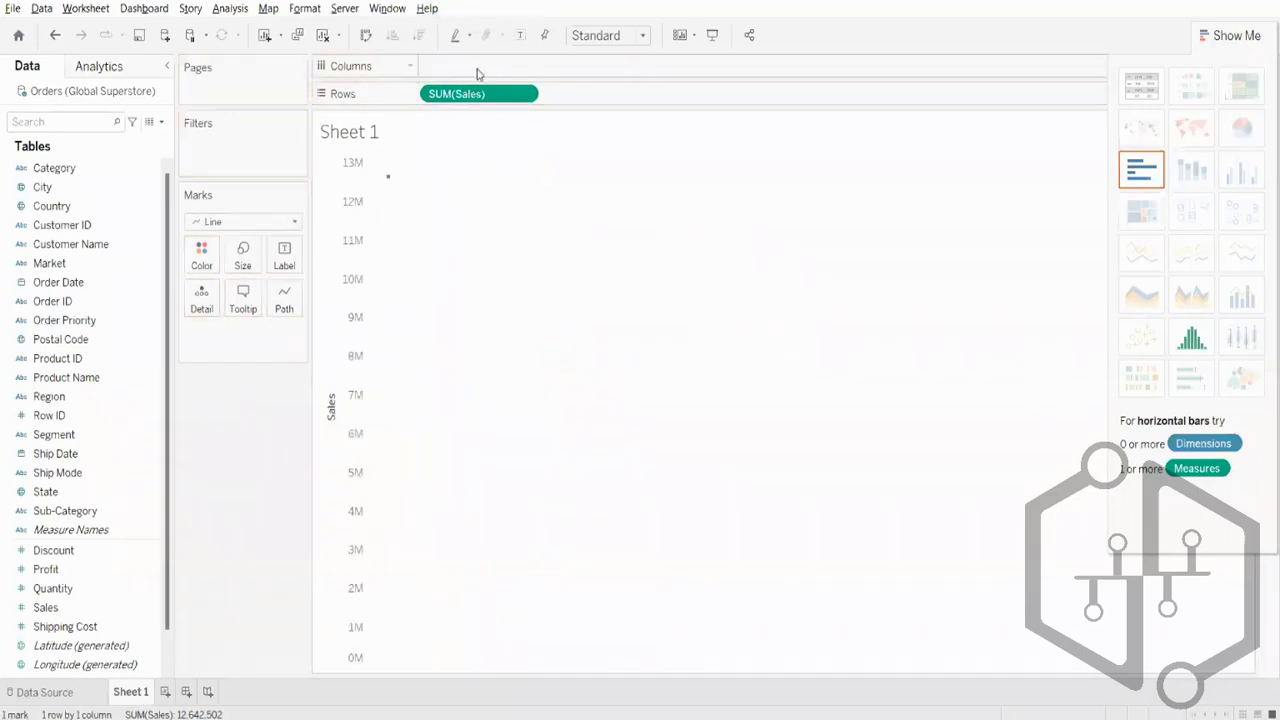
{"action": "key", "text": "ctrl+z"}
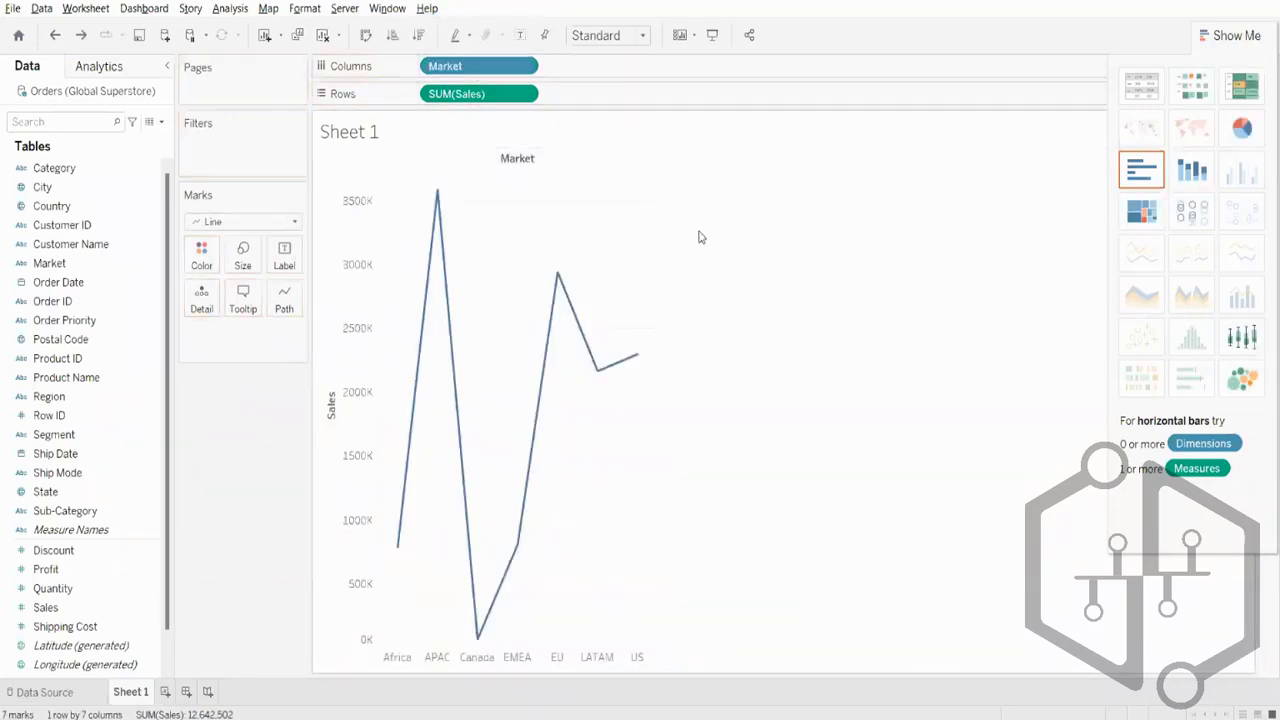
{"action": "mouse_move", "coordinate": [483, 70]}
{"action": "left_mouse_down"}
{"action": "mouse_move", "coordinate": [106, 303]}
{"action": "mouse_move", "coordinate": [505, 66]}
{"action": "left_mouse_up"}
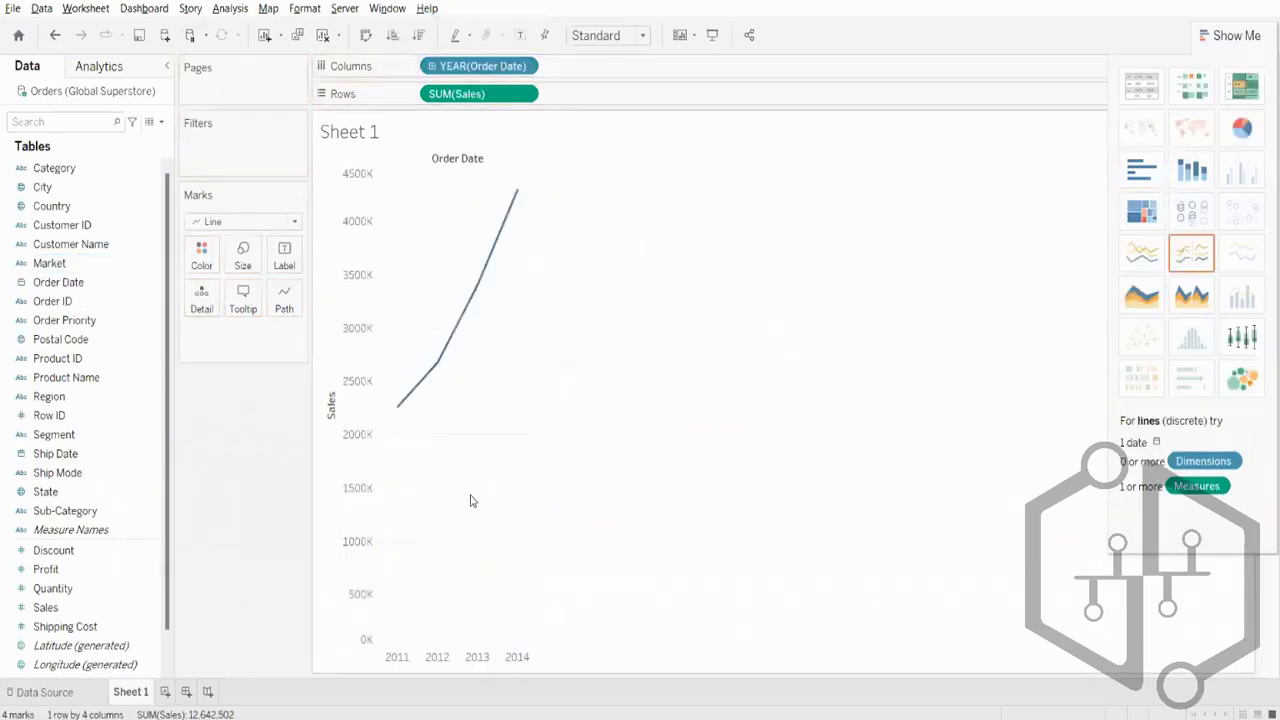
{"action": "left_click", "coordinate": [432, 67]}
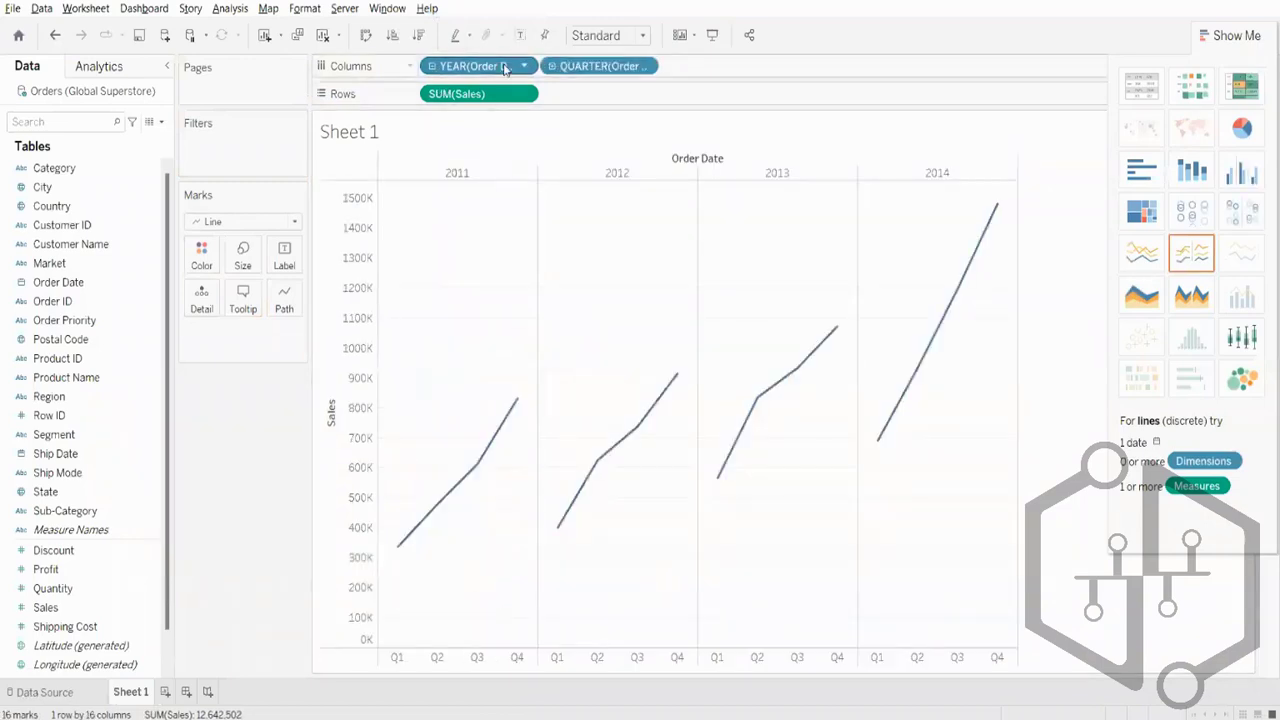
{"action": "left_click", "coordinate": [432, 66]}
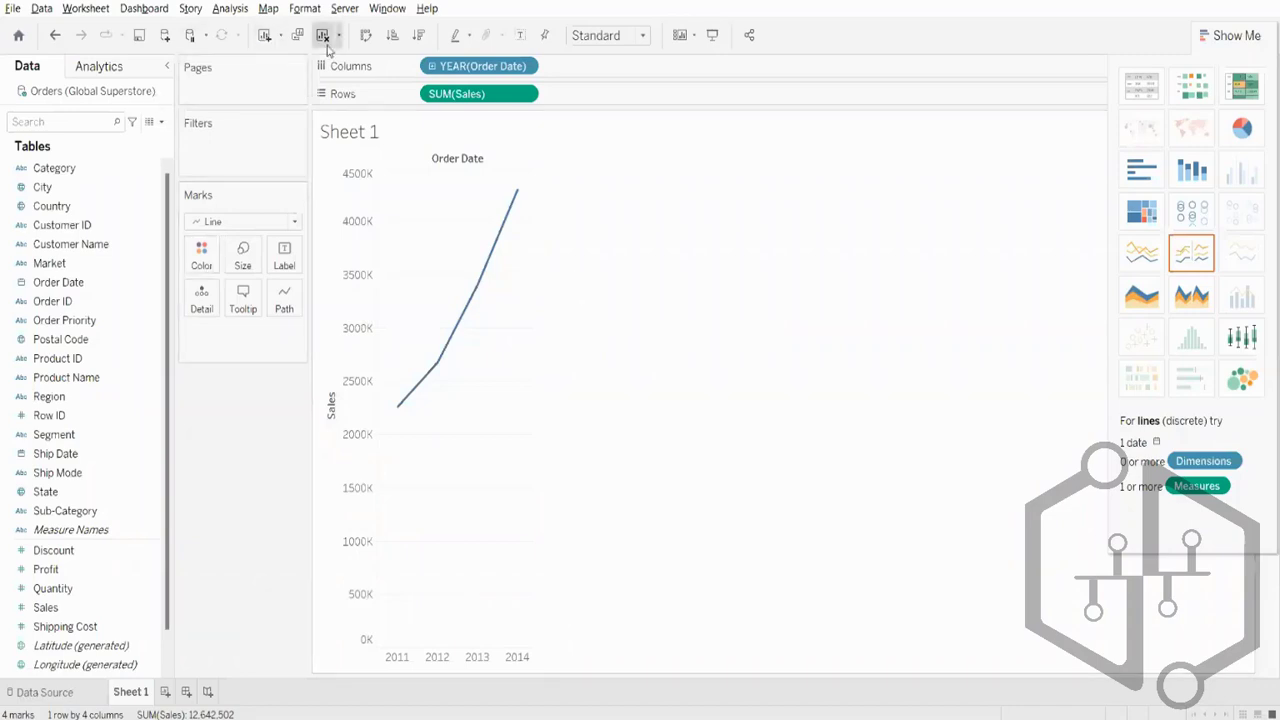
Clear the sheet and build a text table of Sales by Order Date year, adding Order Date first.
{"action": "left_click", "coordinate": [265, 35]}
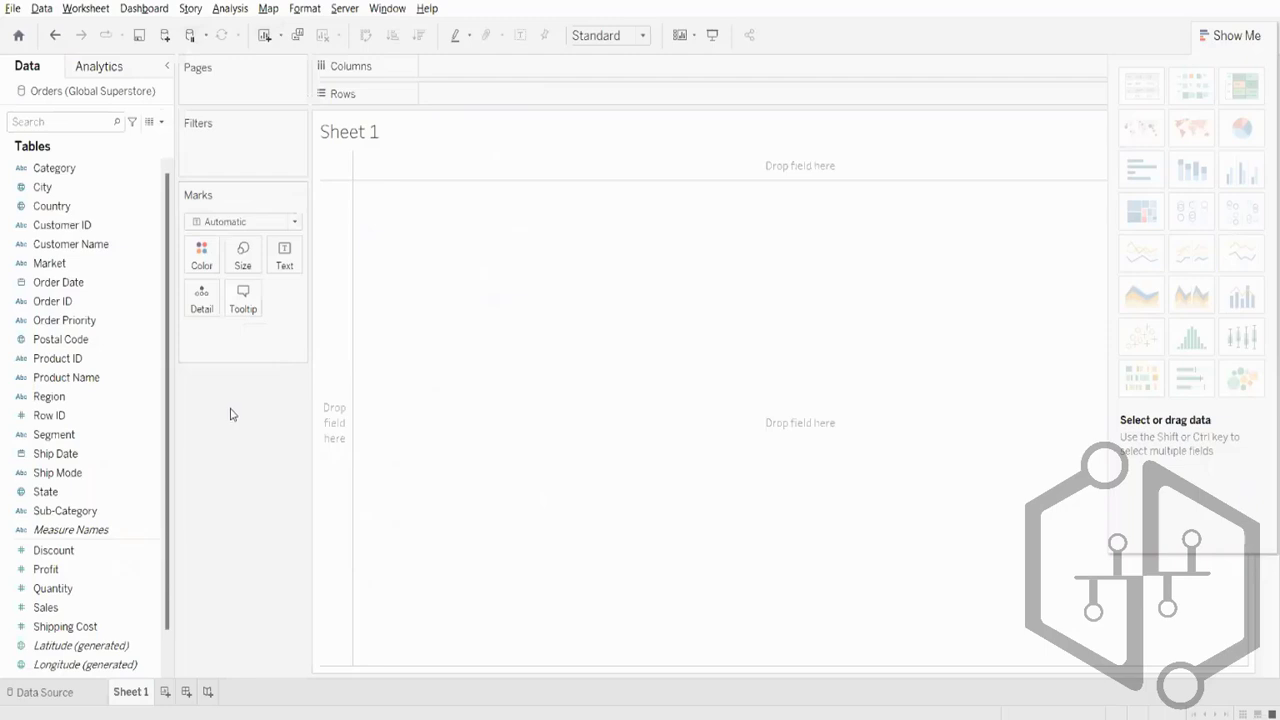
{"action": "double_click", "coordinate": [92, 287]}
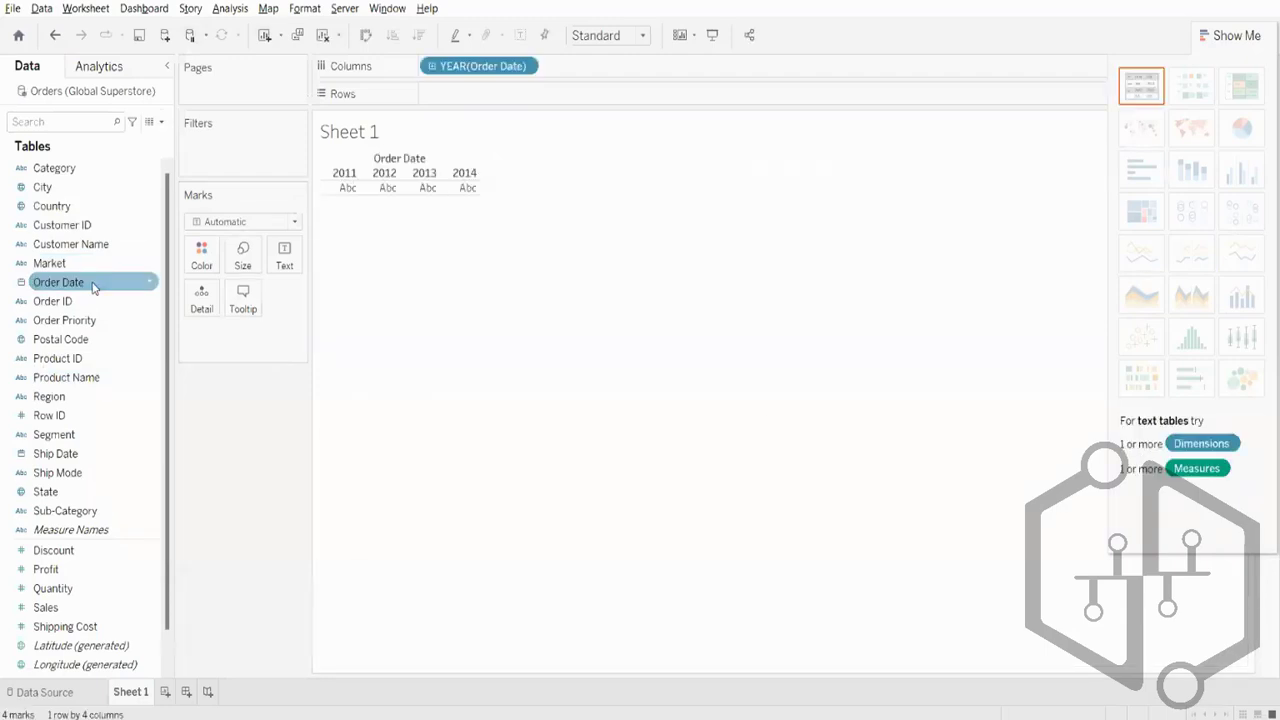
{"action": "left_click", "coordinate": [81, 606]}
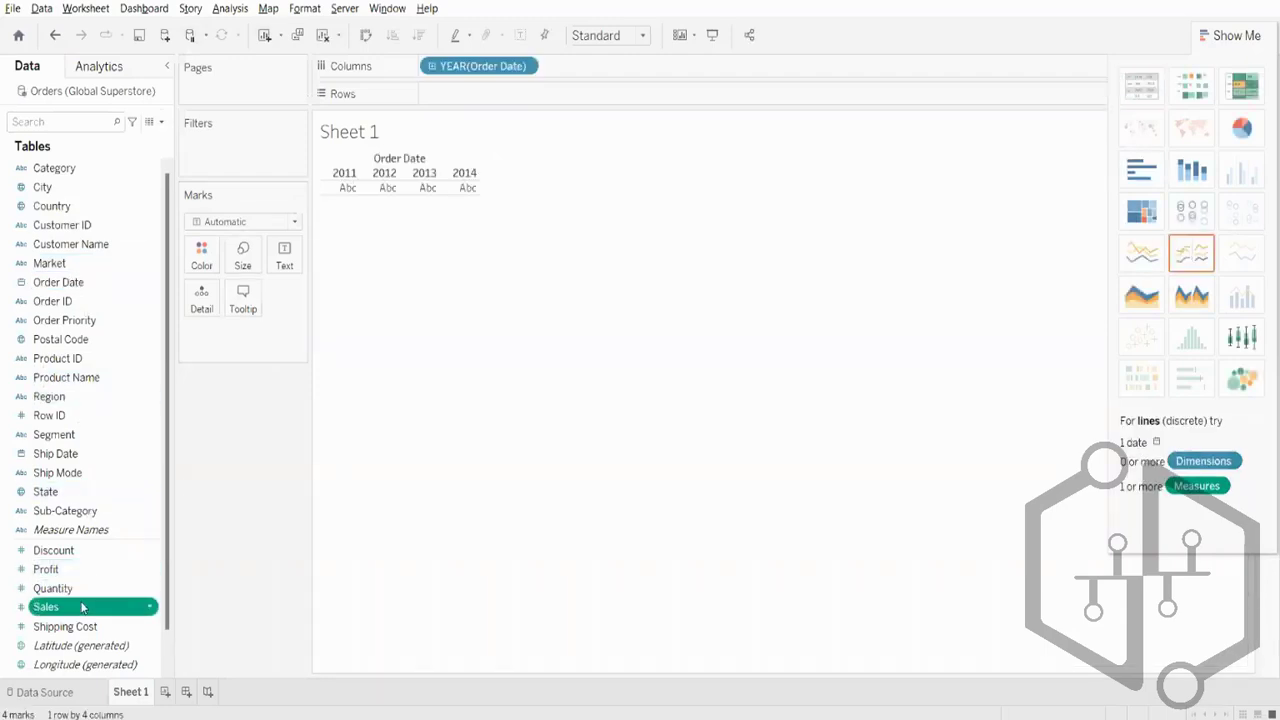
{"action": "double_click", "coordinate": [81, 606]}
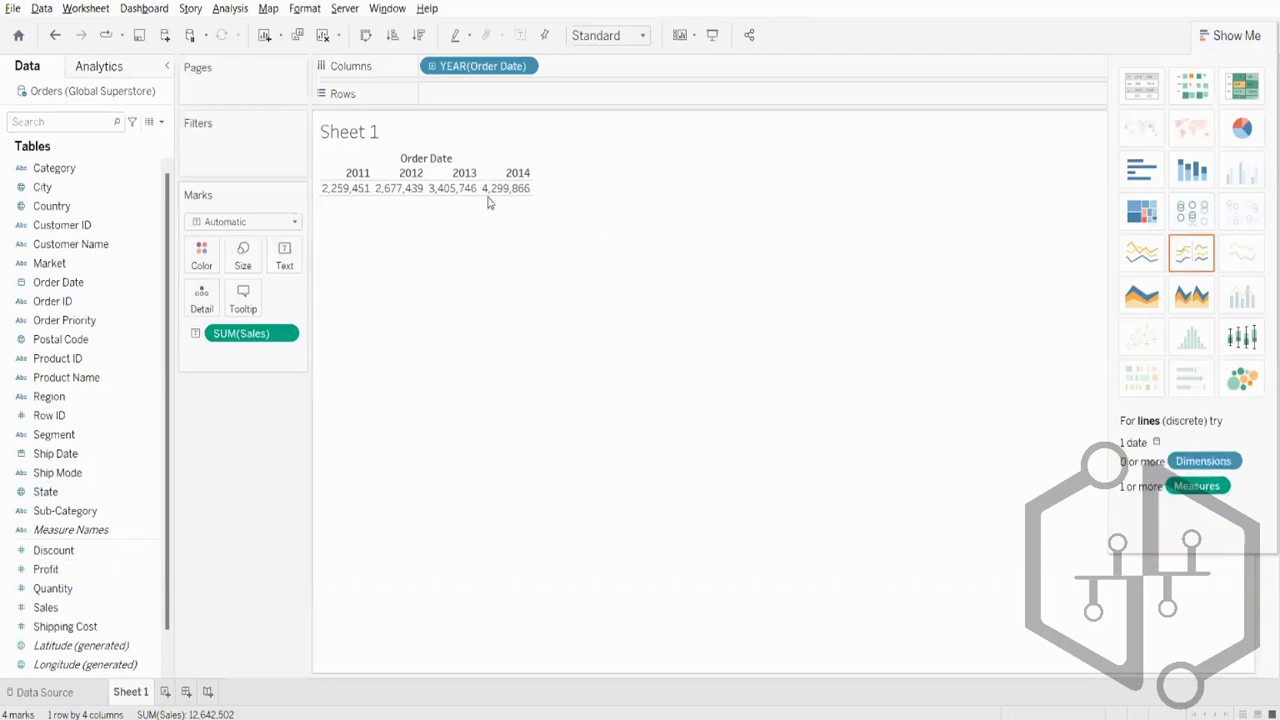
Clear the sheet and plot Sales by Order Date year as a line chart, adding Sales first.
{"action": "left_click", "coordinate": [322, 36]}
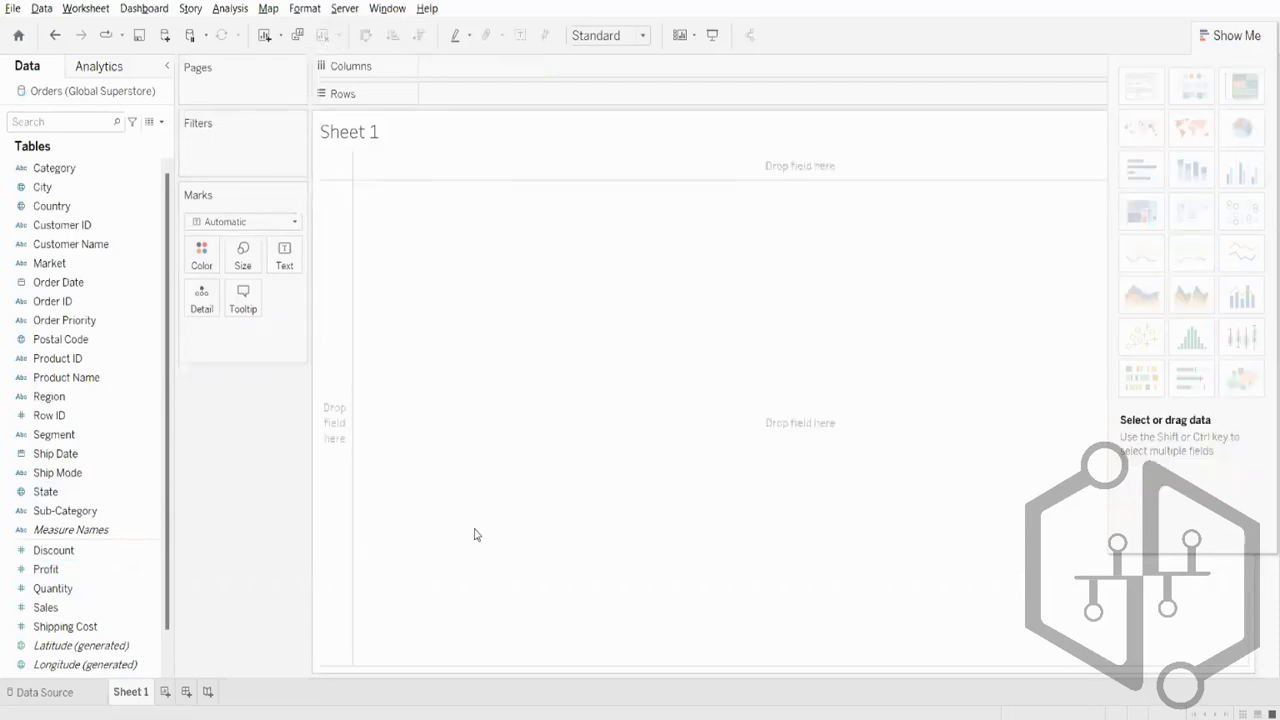
{"action": "left_click", "coordinate": [90, 608]}
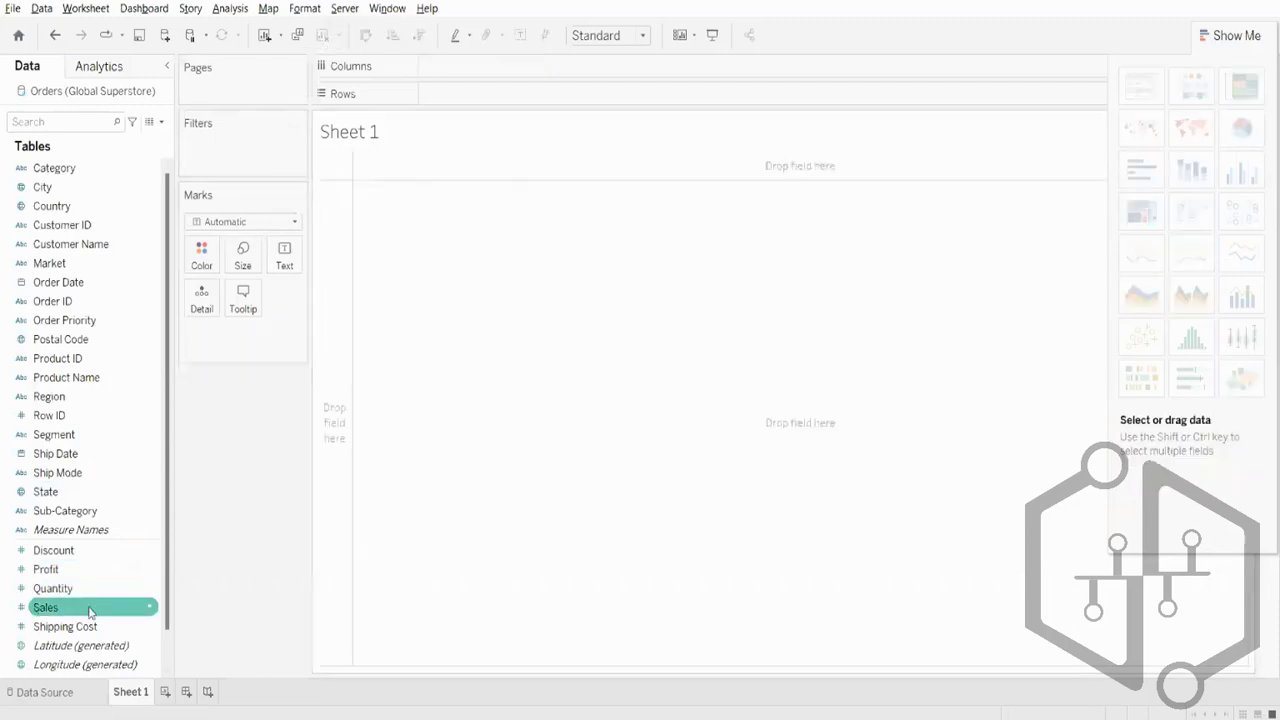
{"action": "double_click", "coordinate": [90, 608]}
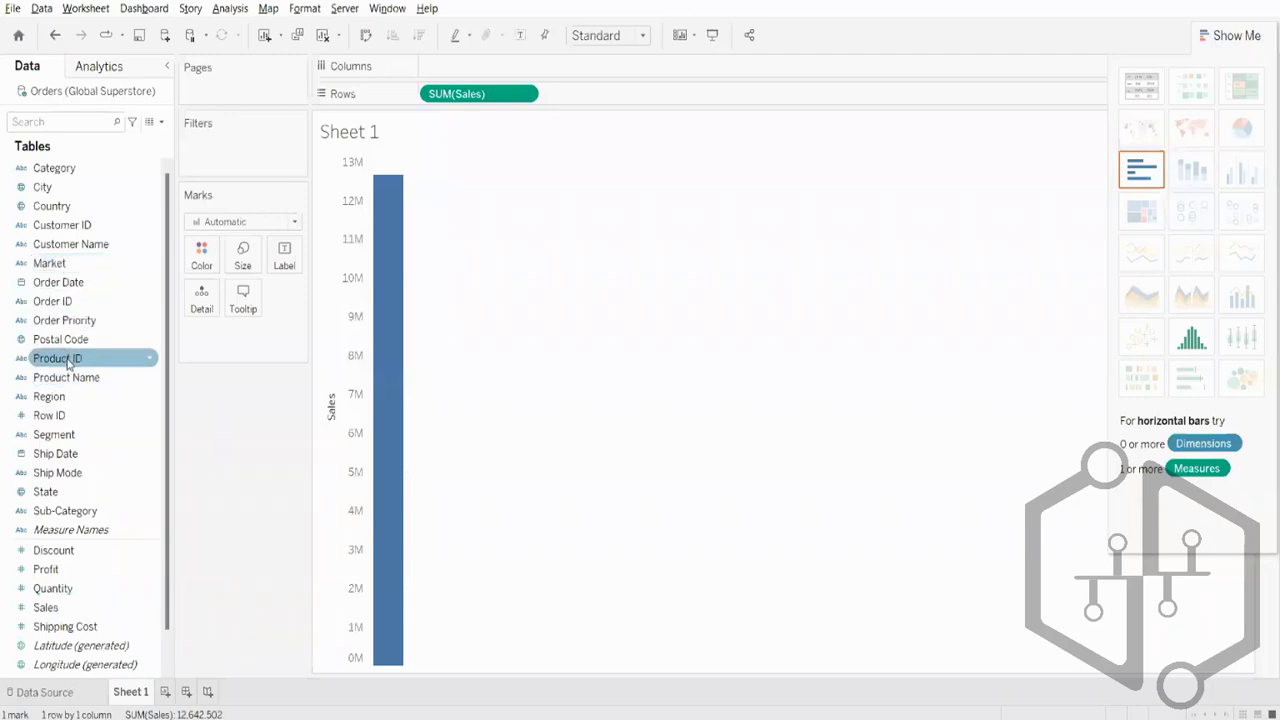
{"action": "double_click", "coordinate": [76, 284]}
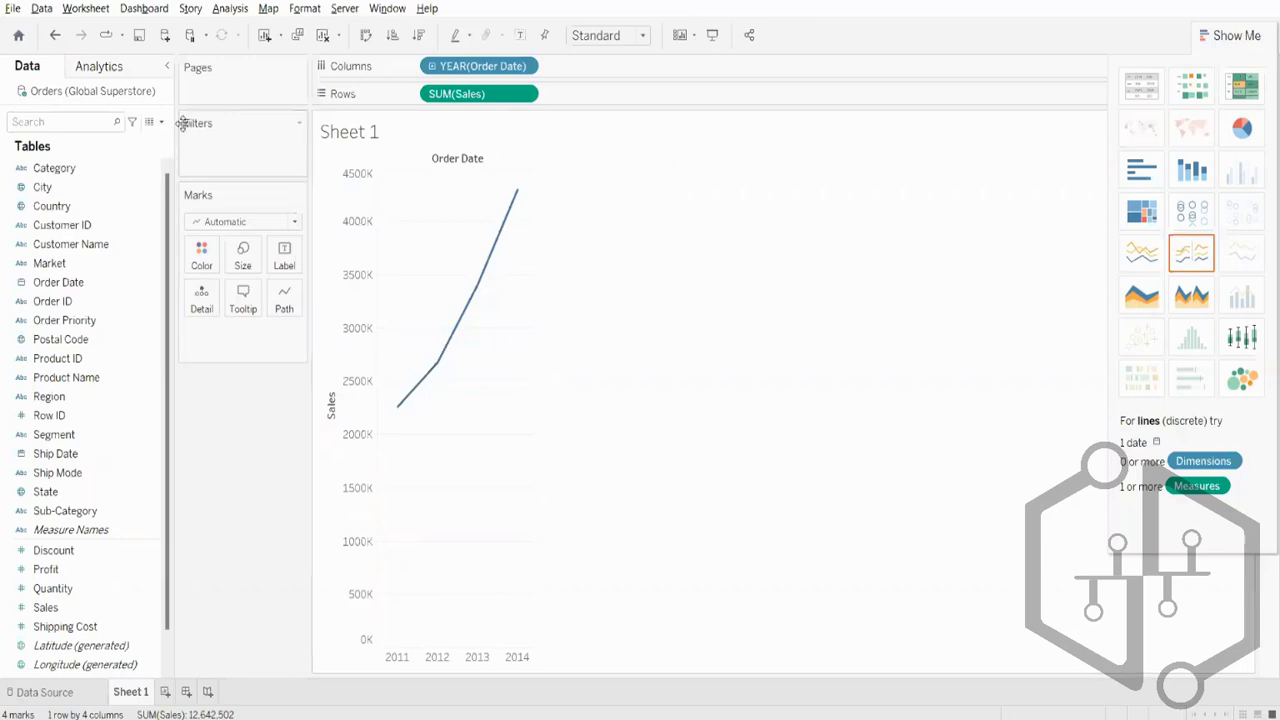
Clear the sheet and rebuild the Sales by Order Date year line chart, coloring the lines by Category.
{"action": "left_click", "coordinate": [323, 36]}
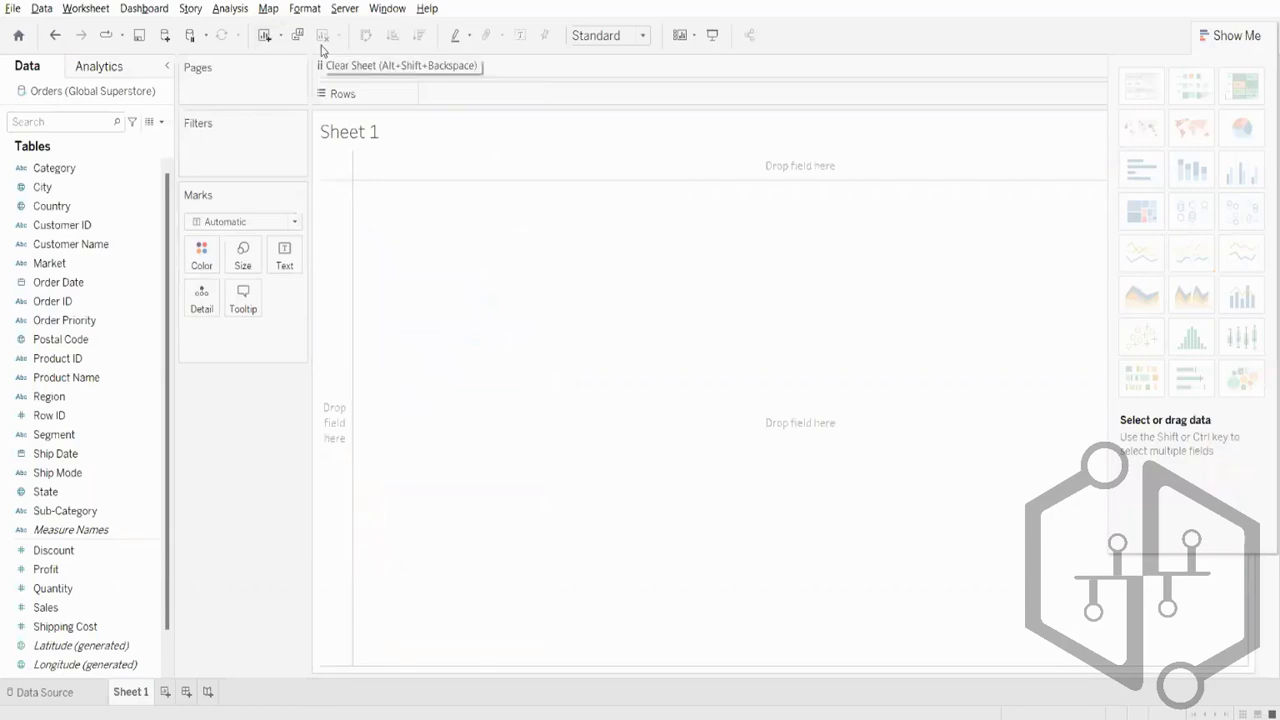
{"action": "double_click", "coordinate": [74, 607]}
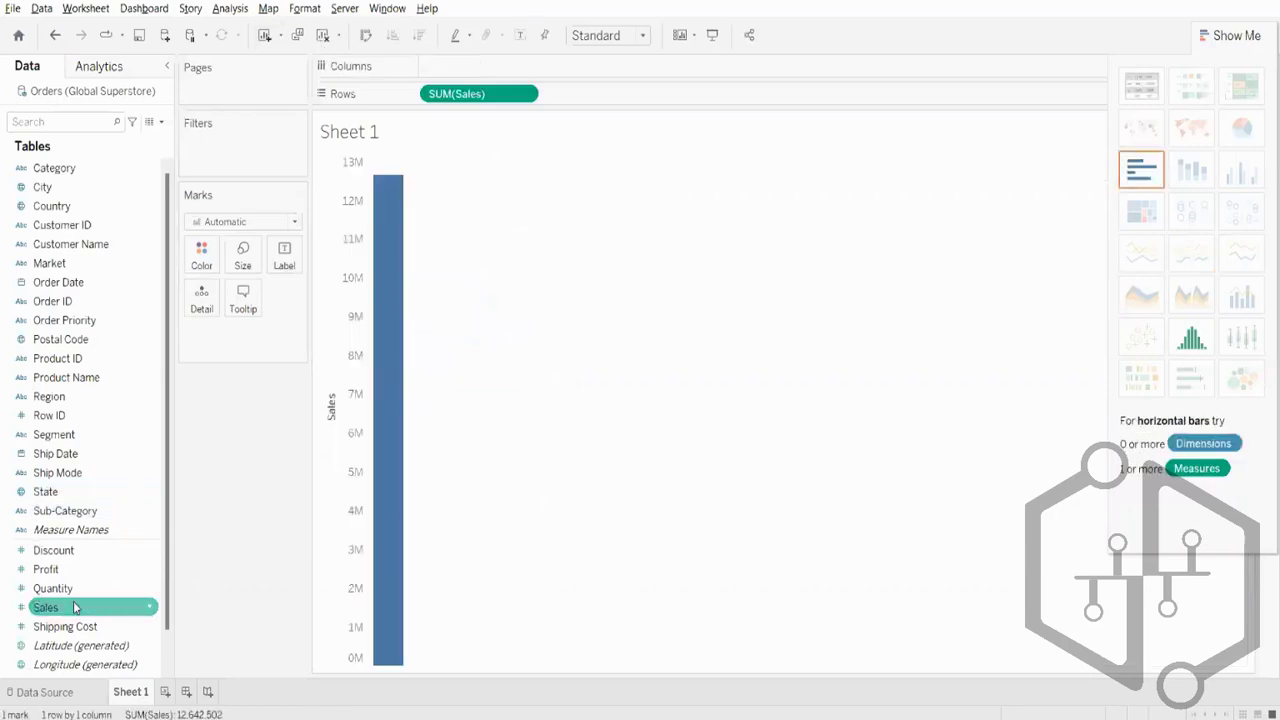
{"action": "left_click", "coordinate": [60, 301]}
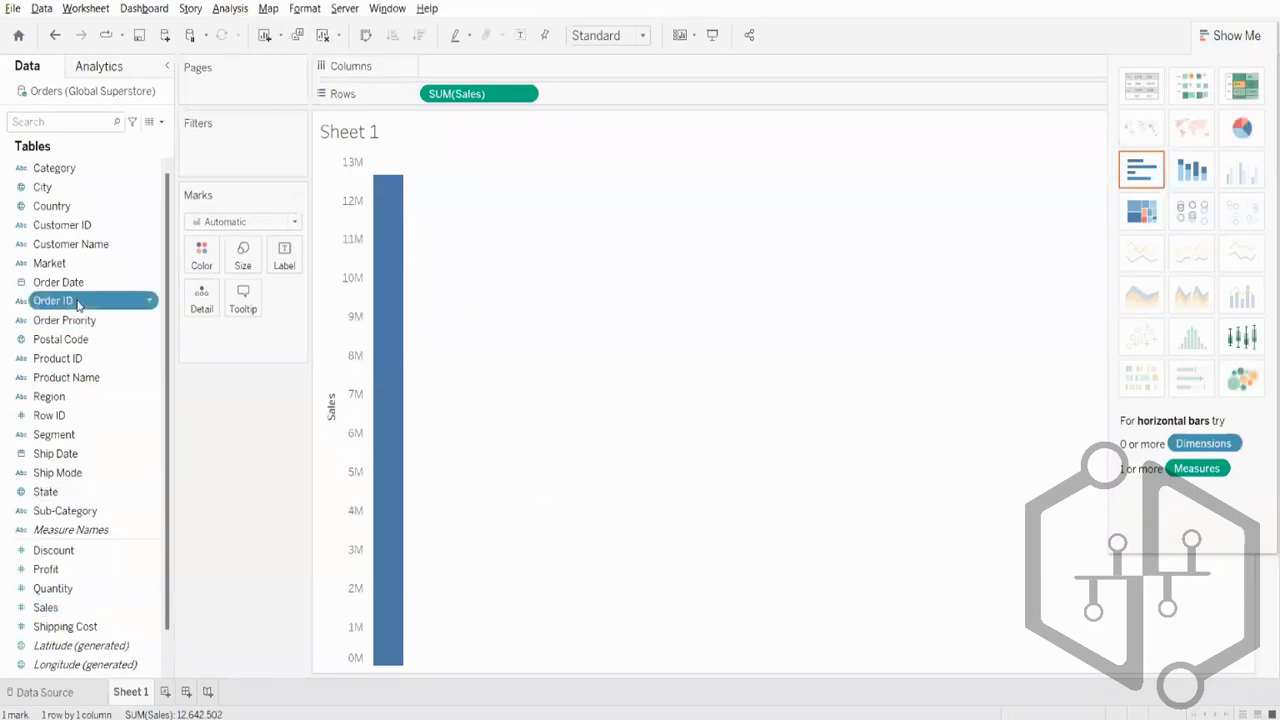
{"action": "double_click", "coordinate": [64, 284]}
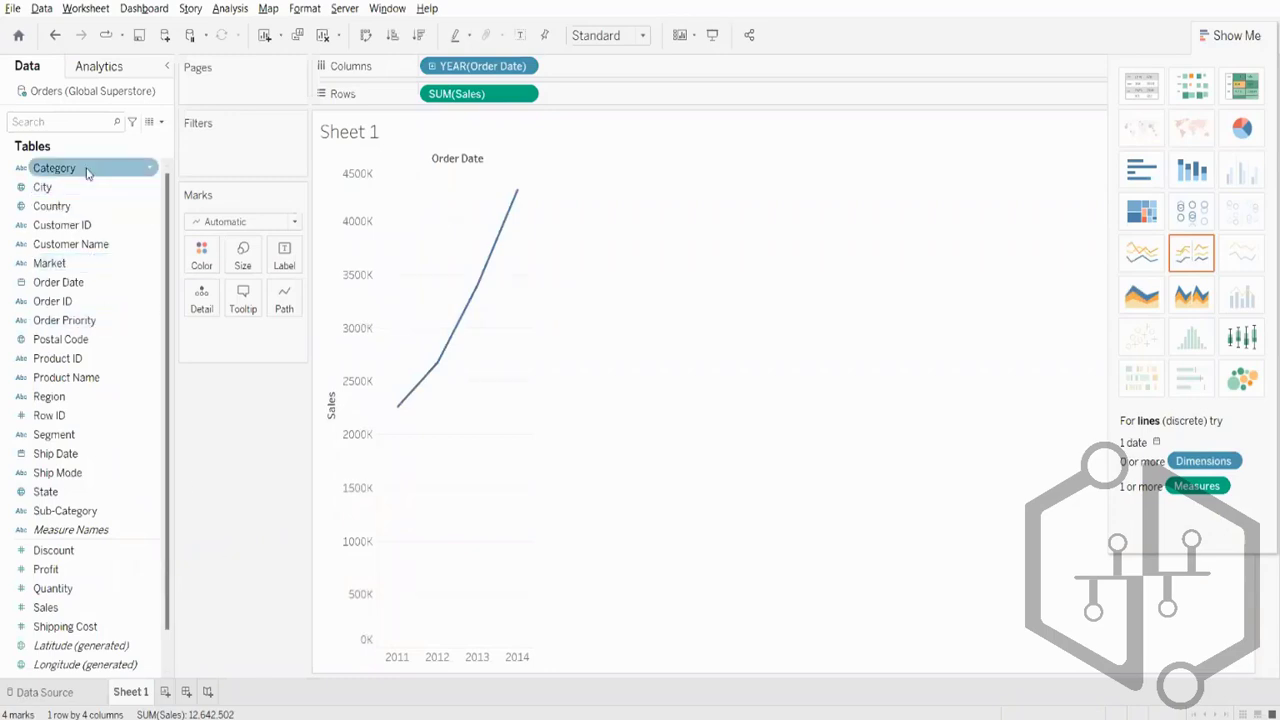
{"action": "left_click_drag", "start_coordinate": [88, 170], "coordinate": [201, 267]}
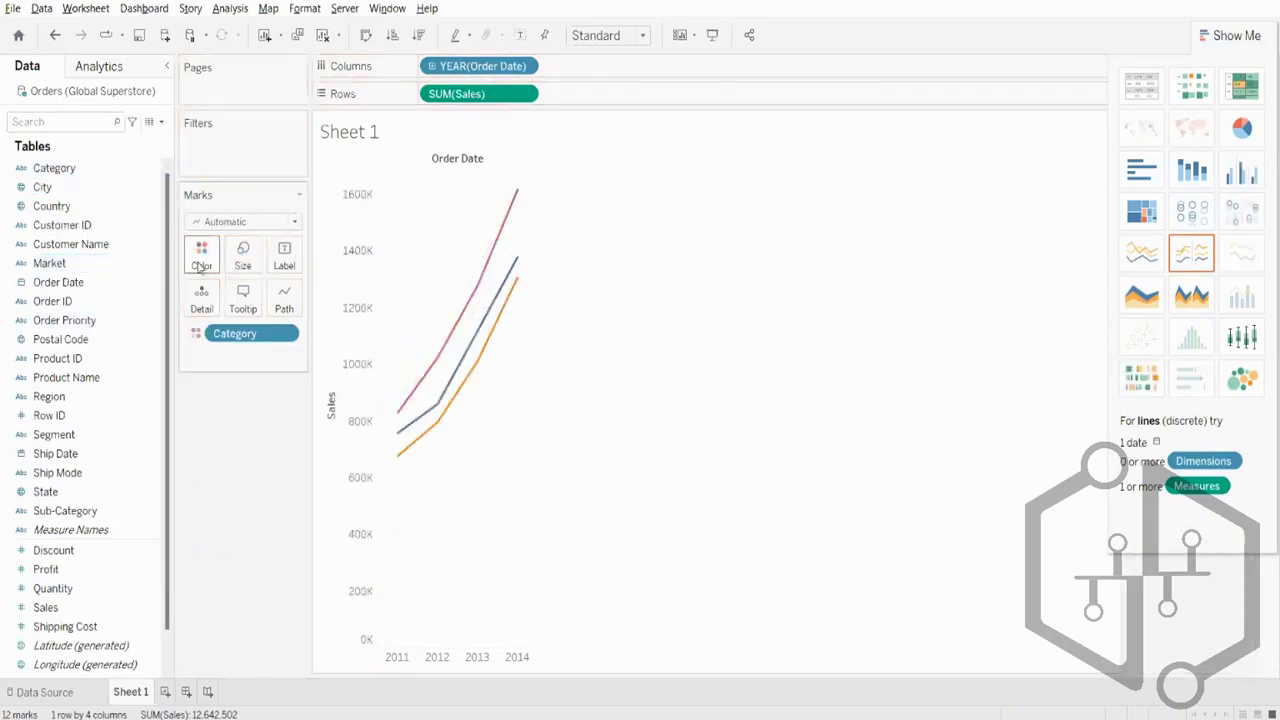
Hide the Show Me chart suggestions and inspect the Sales values along the category lines.
{"action": "left_click", "coordinate": [1236, 35]}
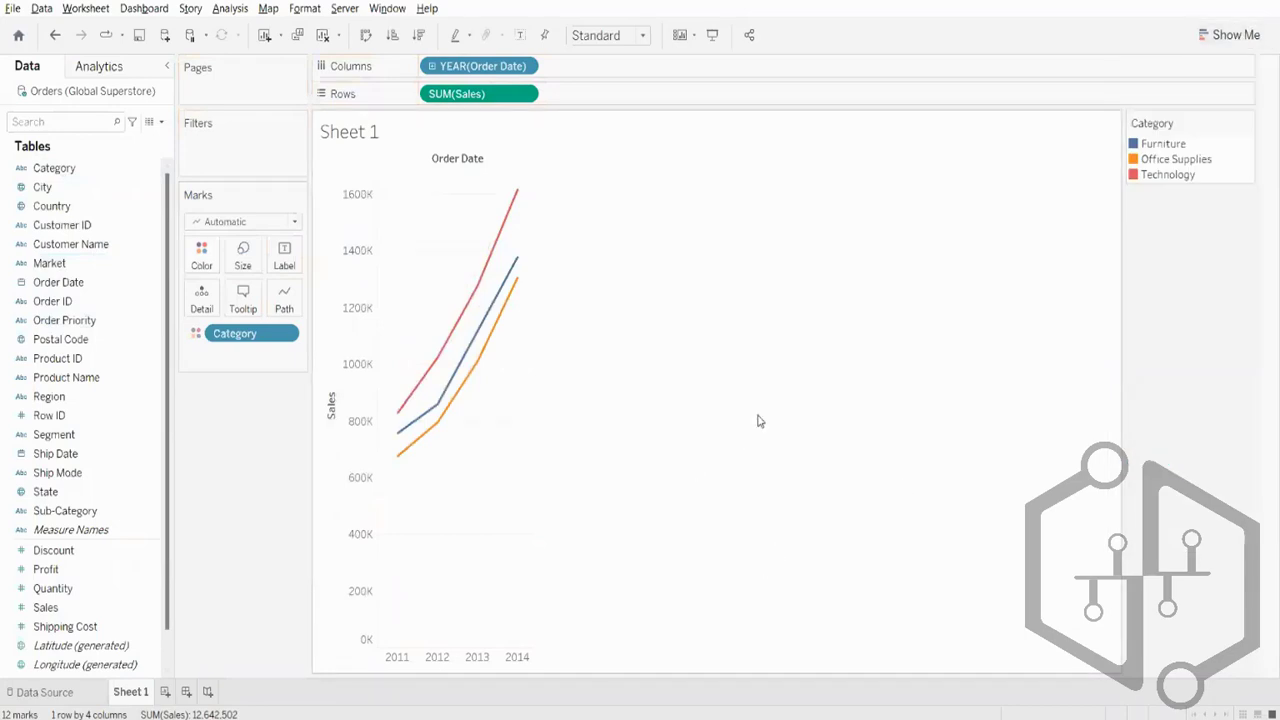
{"action": "mouse_move", "coordinate": [481, 364]}
{"action": "mouse_move", "coordinate": [457, 321]}
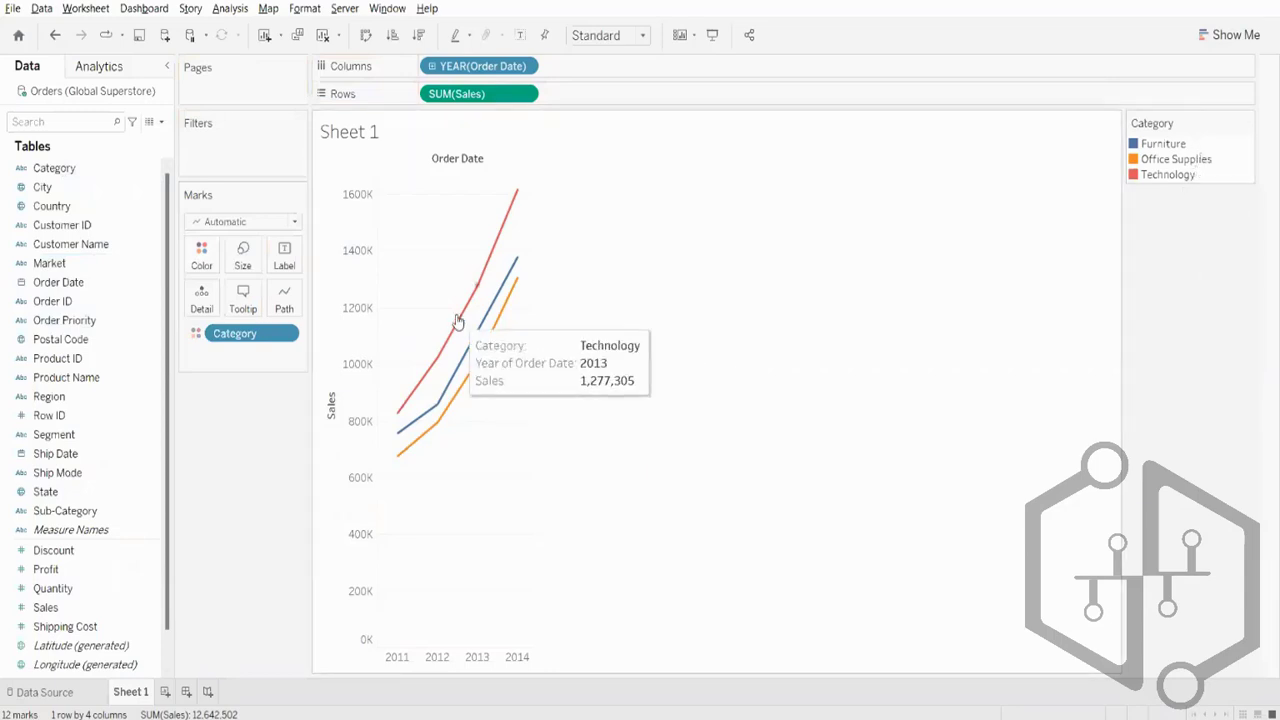
{"action": "mouse_move", "coordinate": [464, 390]}
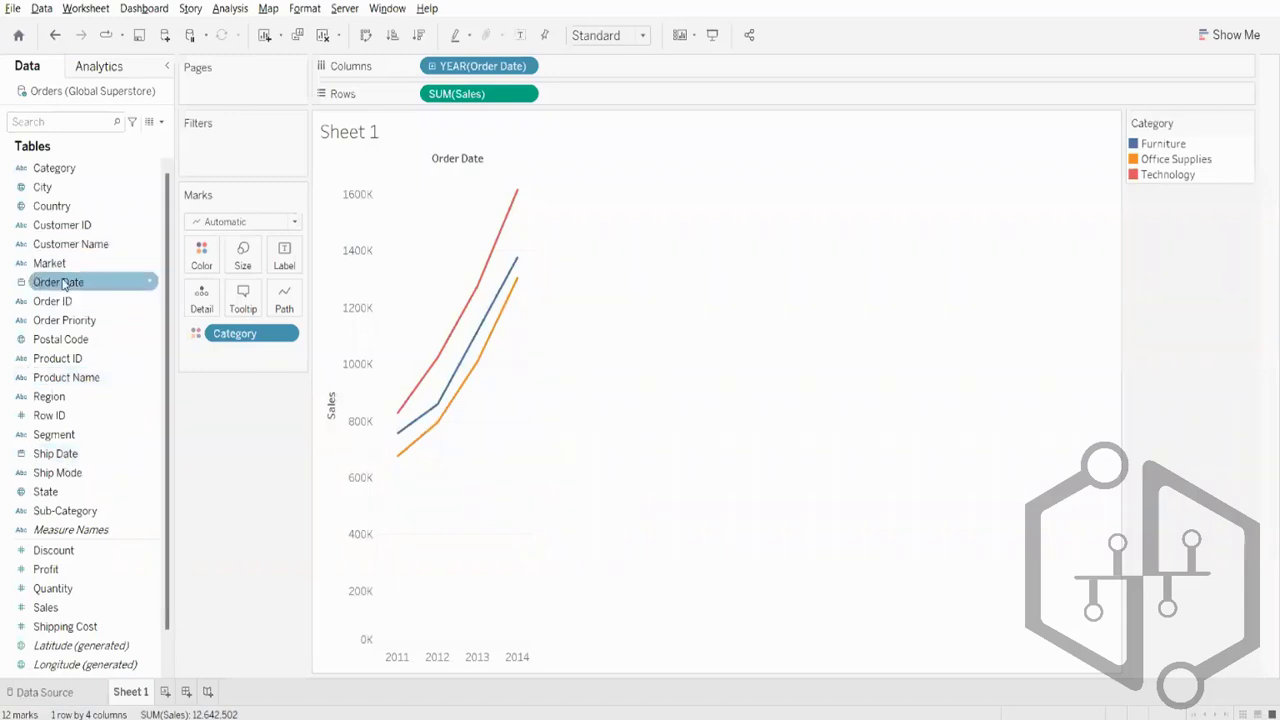
Label the line points with the Order Date year and remove Sales from the rows.
{"action": "left_click_drag", "start_coordinate": [62, 285], "coordinate": [276, 256]}
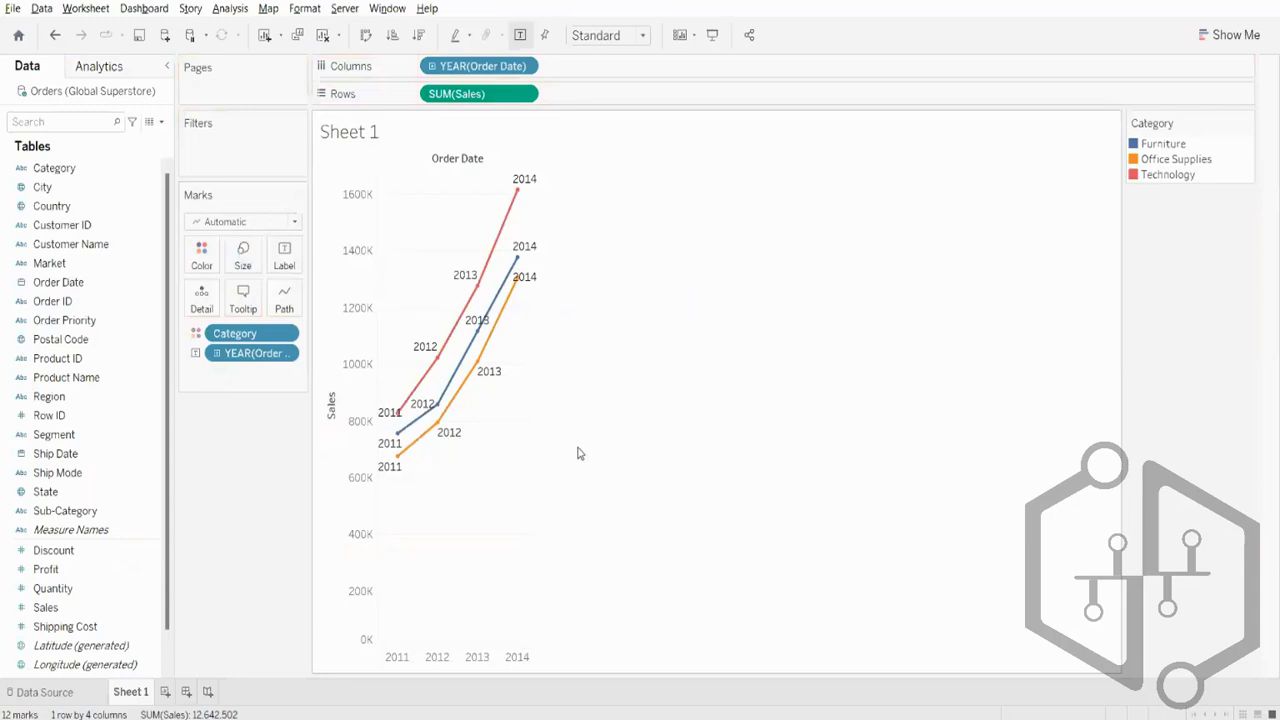
{"action": "left_click_drag", "start_coordinate": [477, 93], "coordinate": [129, 543]}
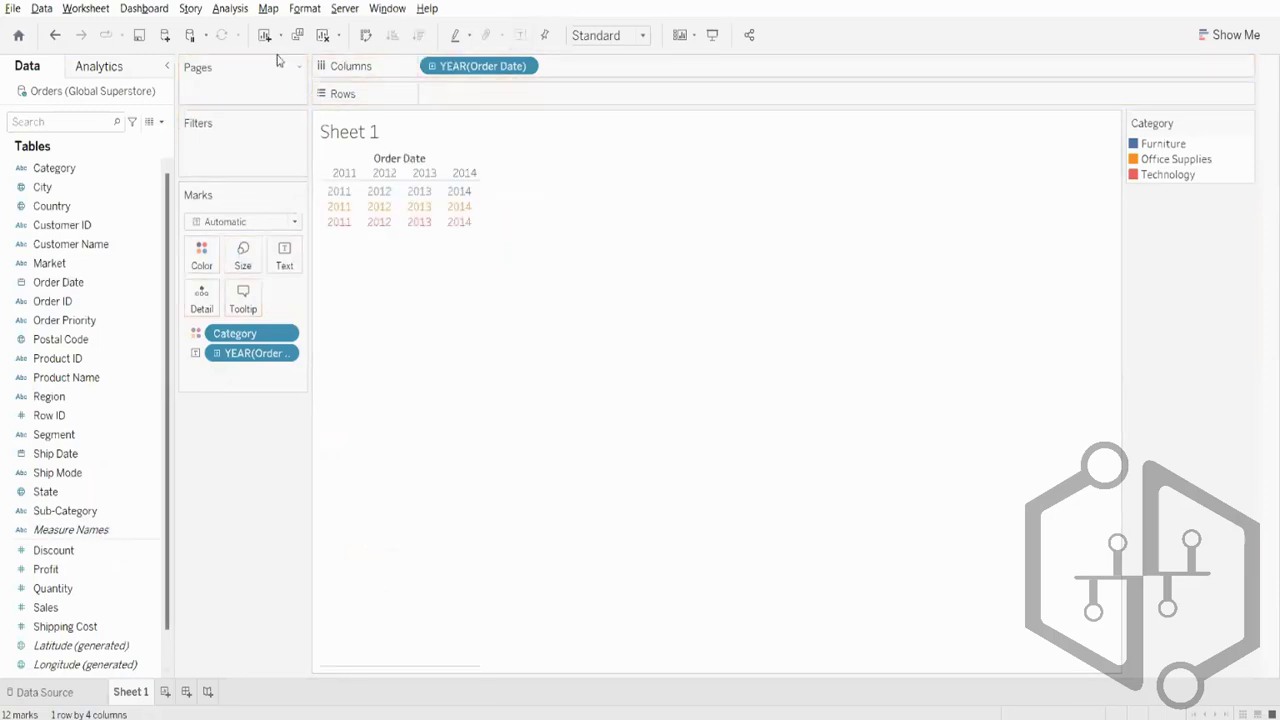
Clear the sheet and plot Profit by Order Date year as a line chart colored by Category.
{"action": "left_click", "coordinate": [322, 35]}
{"action": "double_click", "coordinate": [66, 571]}
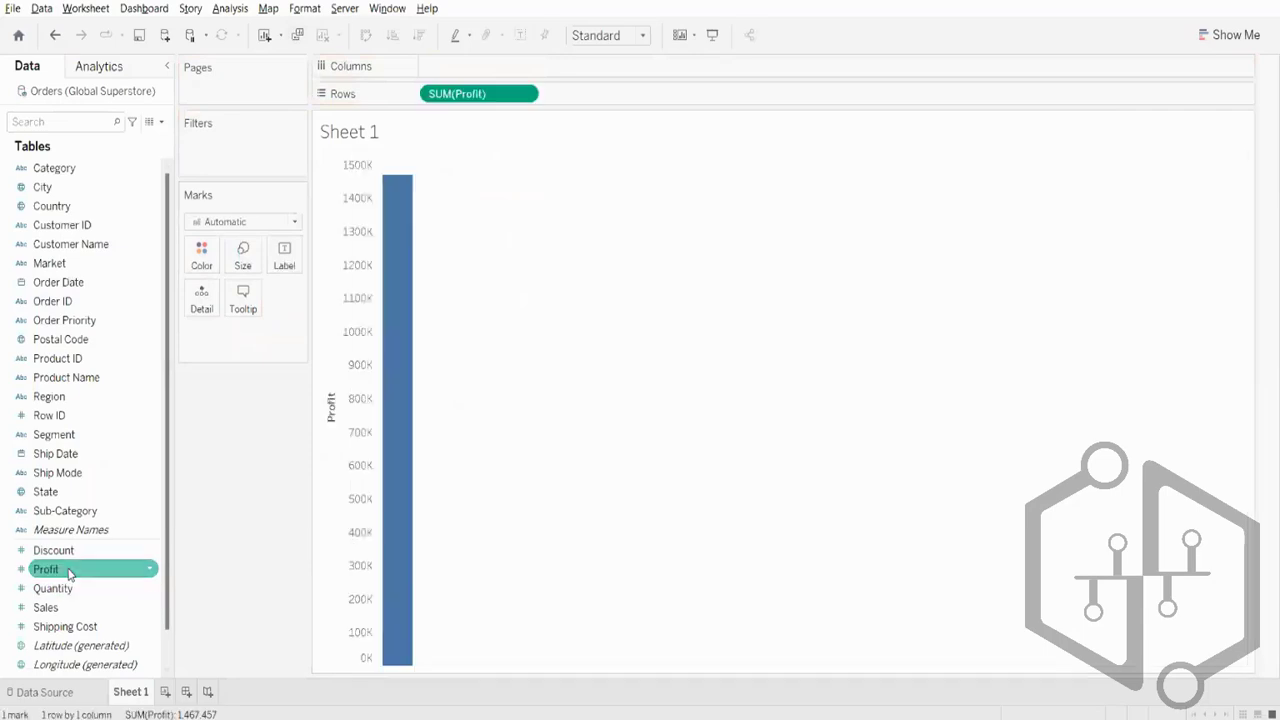
{"action": "double_click", "coordinate": [77, 285]}
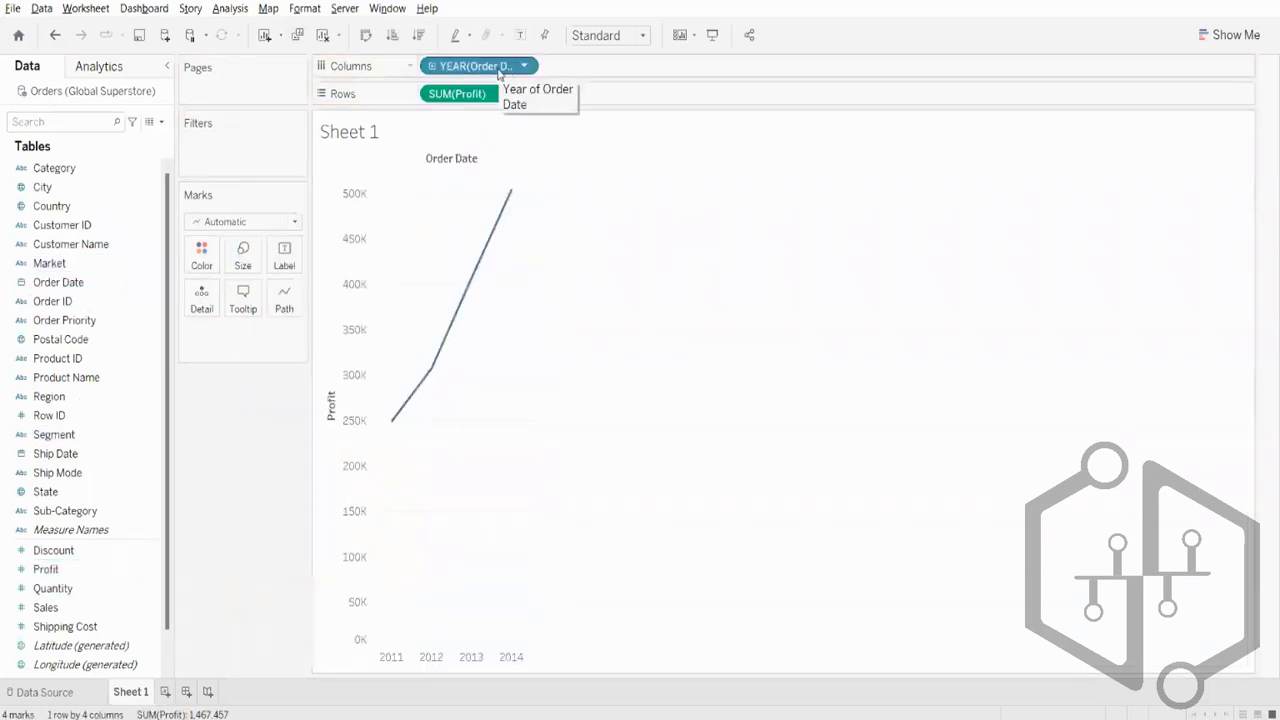
{"action": "left_click_drag", "start_coordinate": [54, 168], "coordinate": [201, 260]}
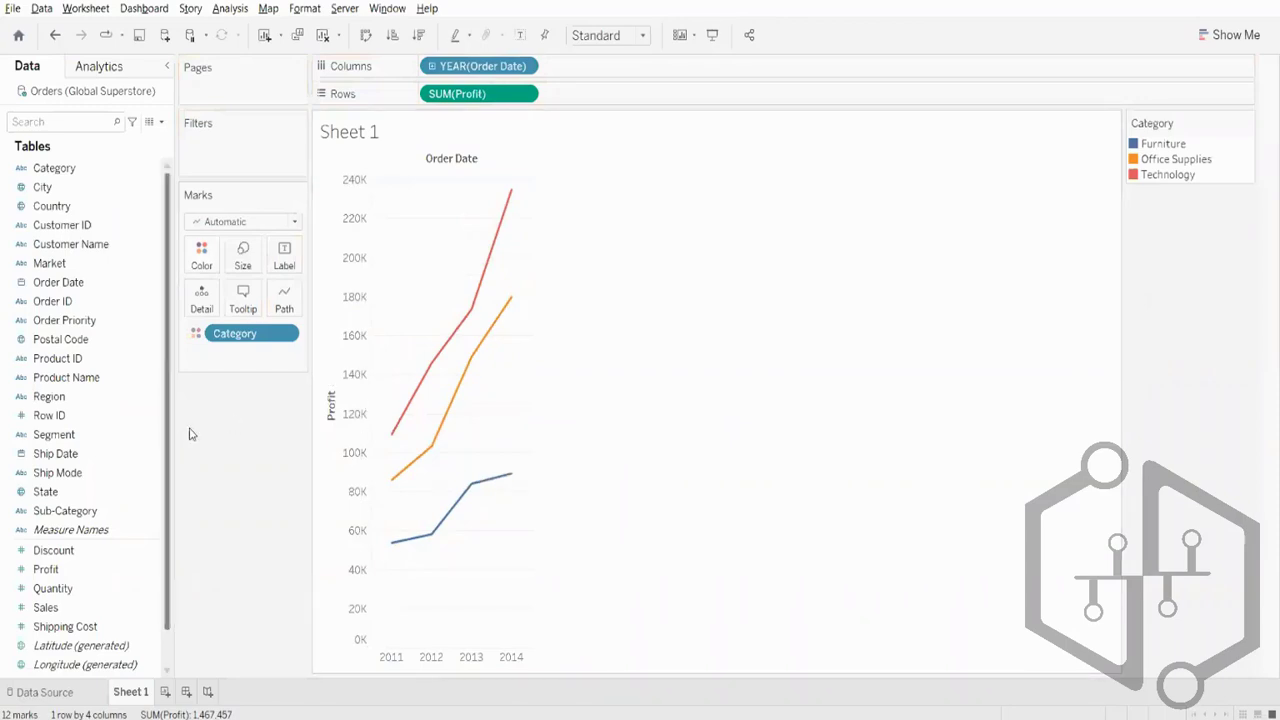
Label the Profit line points with the Order Date year and Sales, and widen the chart.
{"action": "left_click_drag", "start_coordinate": [78, 311], "coordinate": [284, 266]}
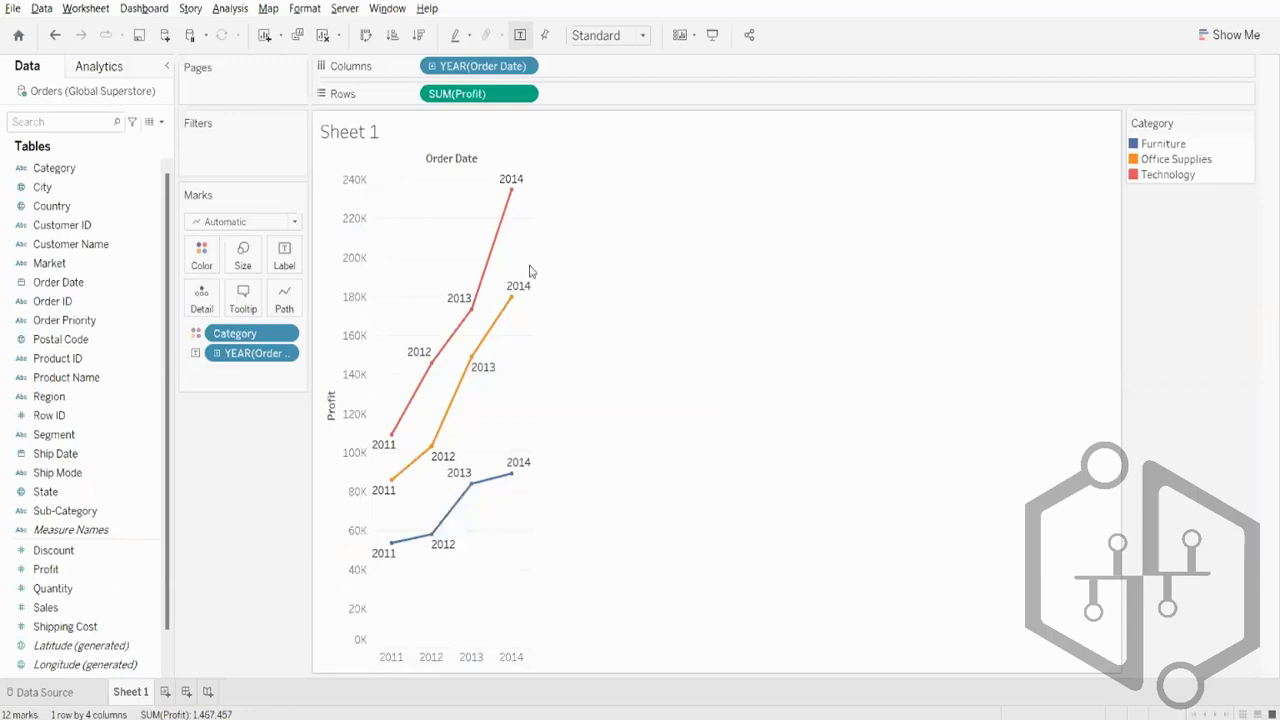
{"action": "left_click_drag", "start_coordinate": [530, 271], "coordinate": [808, 271]}
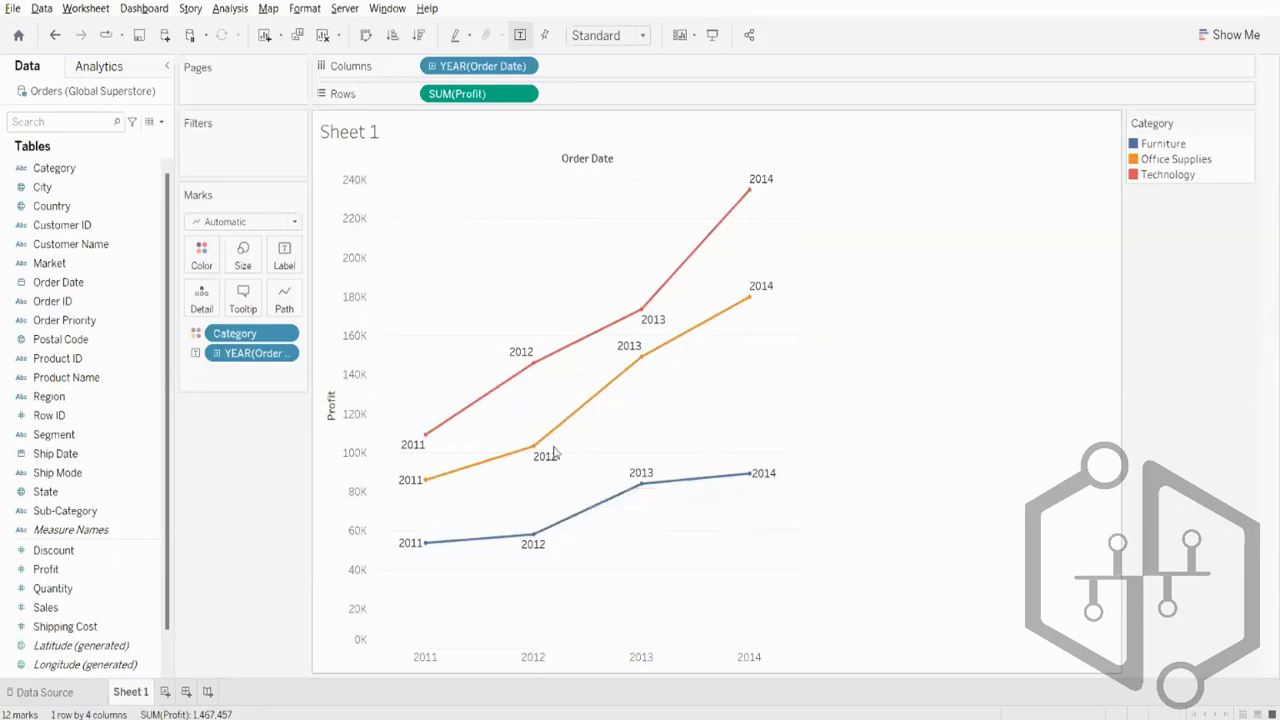
{"action": "mouse_move", "coordinate": [675, 345]}
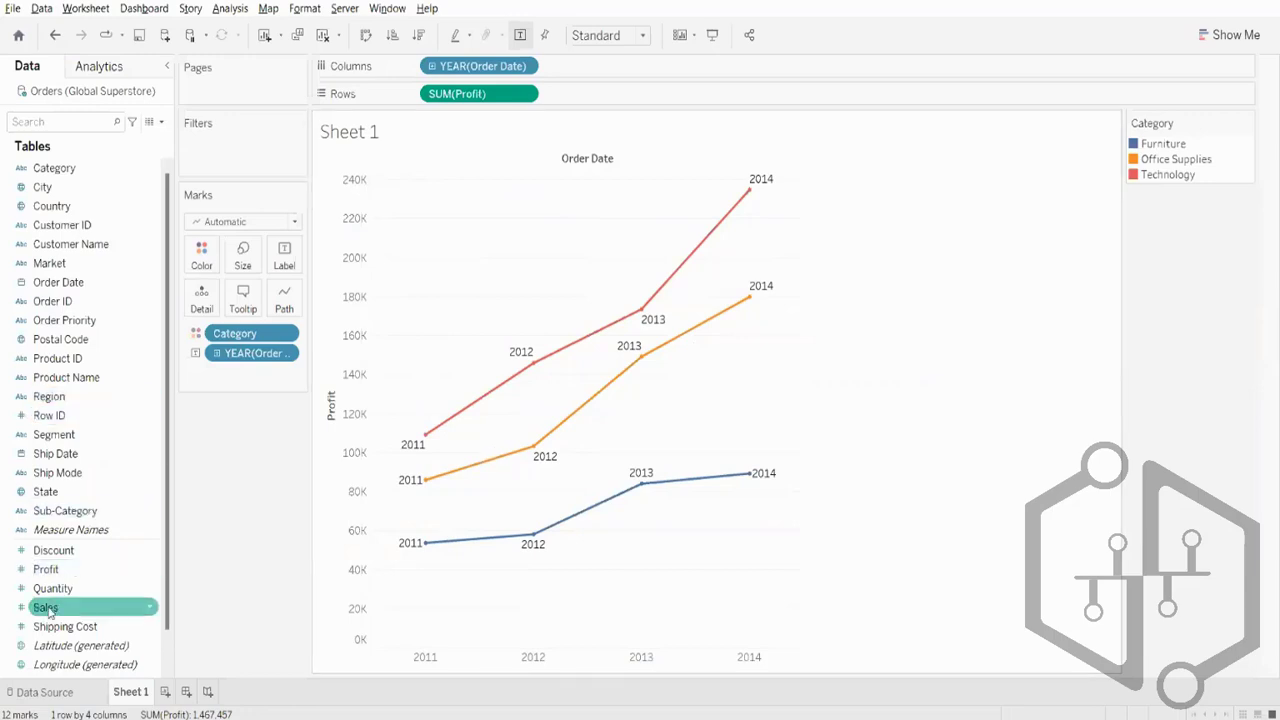
{"action": "left_click_drag", "start_coordinate": [48, 611], "coordinate": [272, 258]}
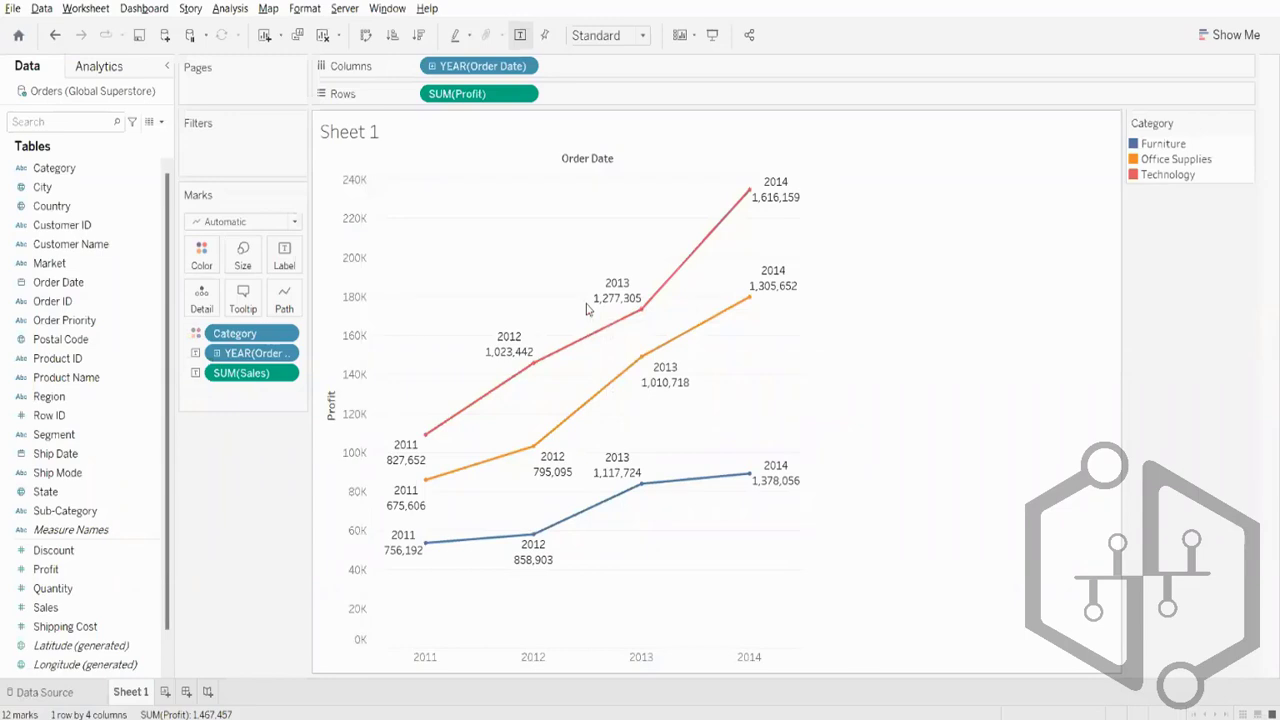
Edit the mark label text so that "Sales is" precedes the SUM(Sales) field.
{"action": "left_click", "coordinate": [285, 262]}
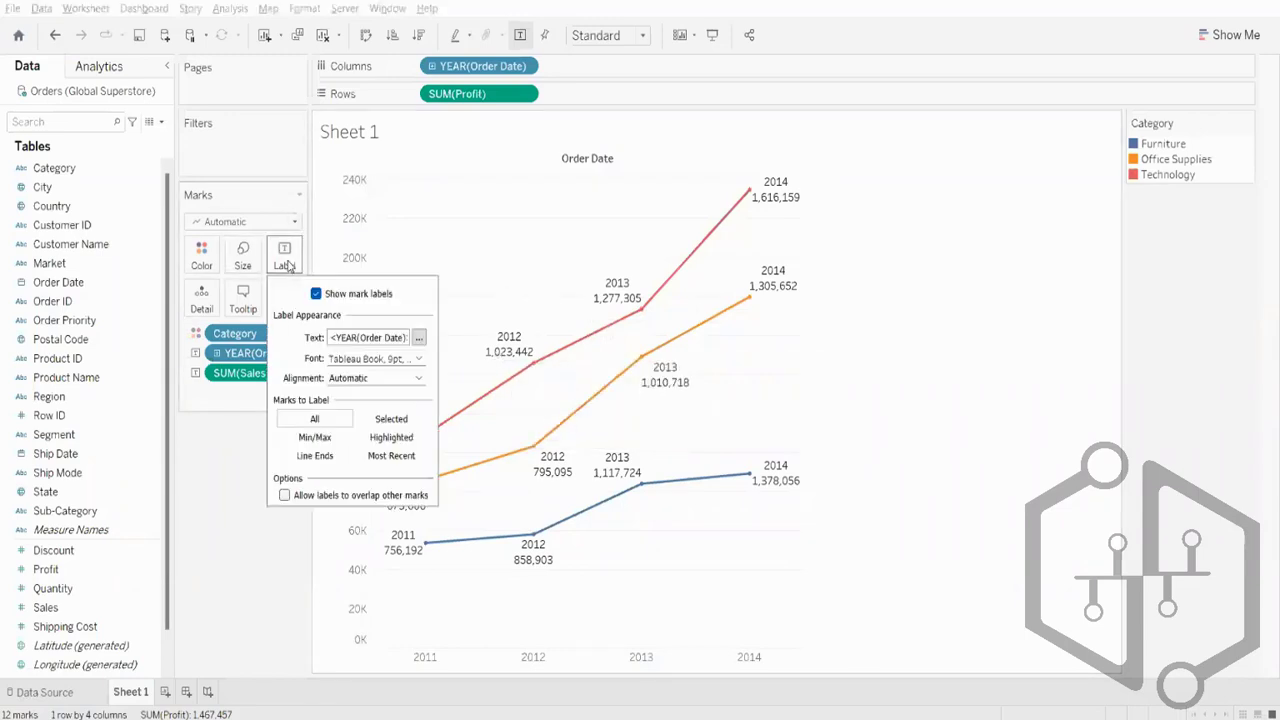
{"action": "left_click", "coordinate": [419, 338]}
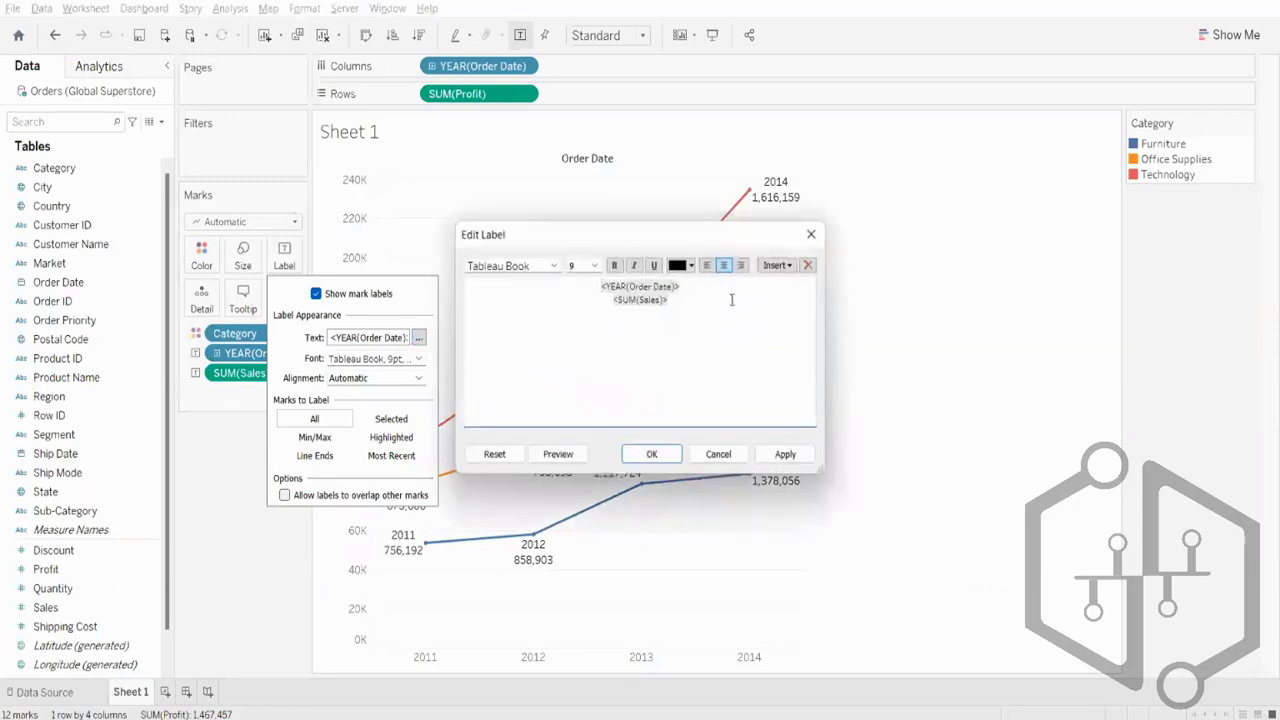
{"action": "left_click", "coordinate": [691, 296]}
{"action": "left_click", "coordinate": [609, 301]}
{"action": "key", "text": "Caps_Lock"}
{"action": "type", "text": "S"}
{"action": "key", "text": "Caps_Lock"}
{"action": "type", "text": "ales is"}
Put "Year is" before the YEAR(Order Date) field in the label text and apply the label changes.
{"action": "key", "text": "Caps_Lock"}
{"action": "type", "text": "Y"}
{"action": "key", "text": "Caps_Lock"}
{"action": "type", "text": "ear "}
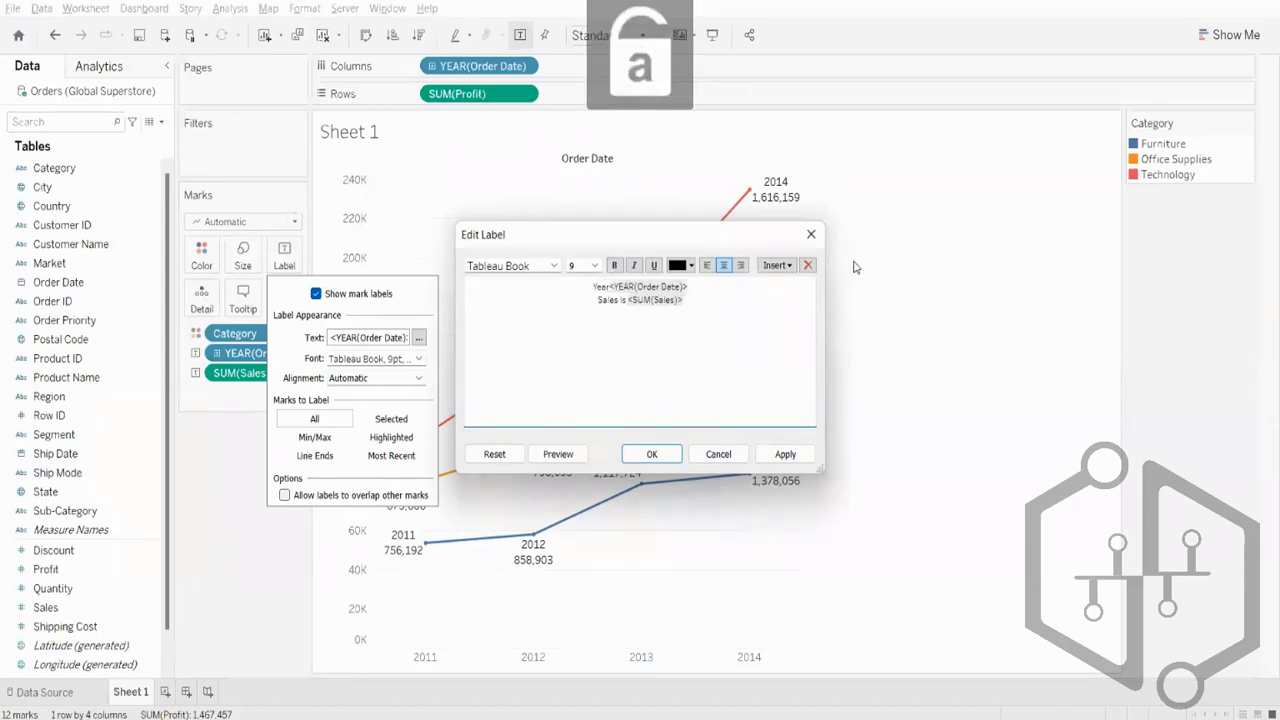
{"action": "type", "text": "is"}
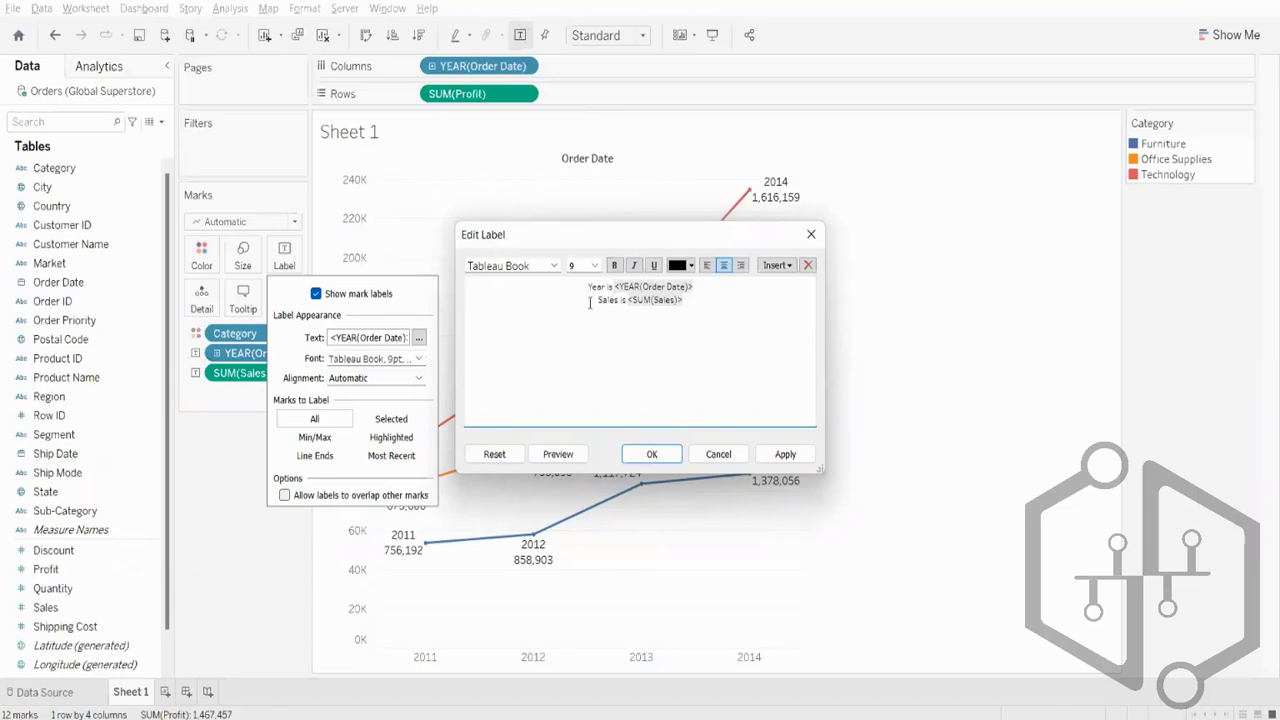
{"action": "left_click", "coordinate": [785, 454]}
{"action": "left_click", "coordinate": [652, 454]}
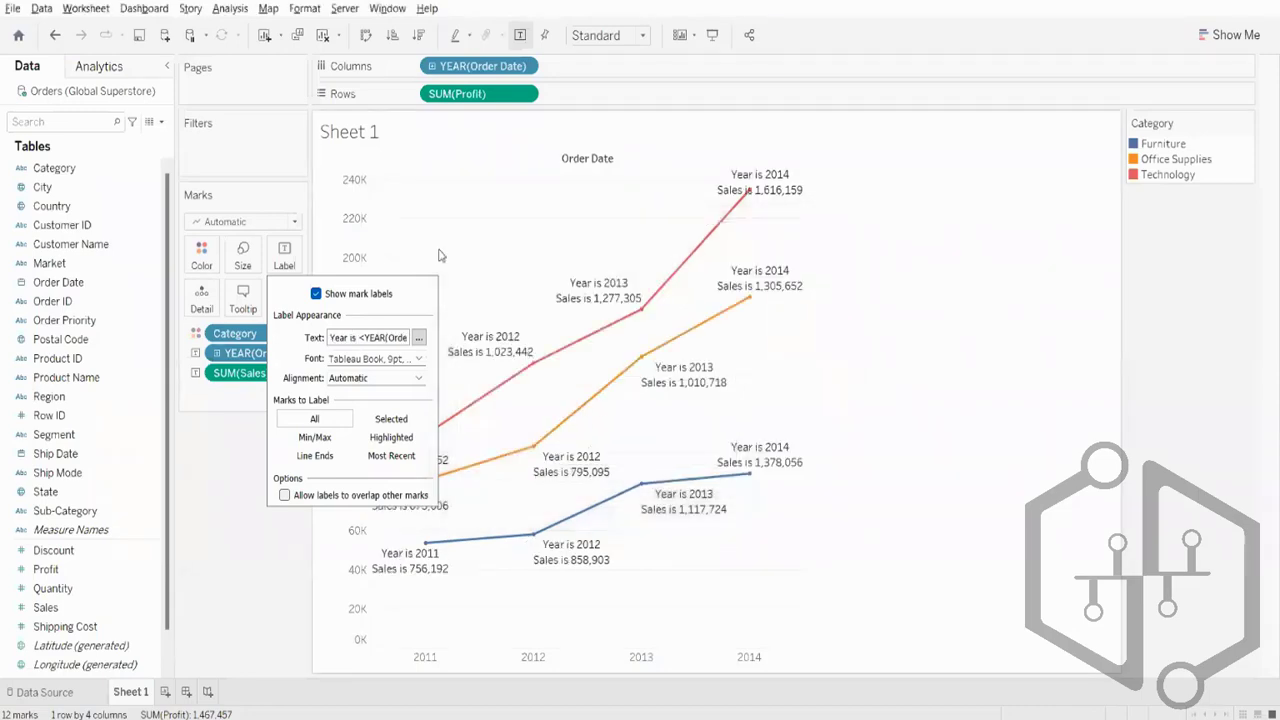
{"action": "left_click", "coordinate": [196, 515]}
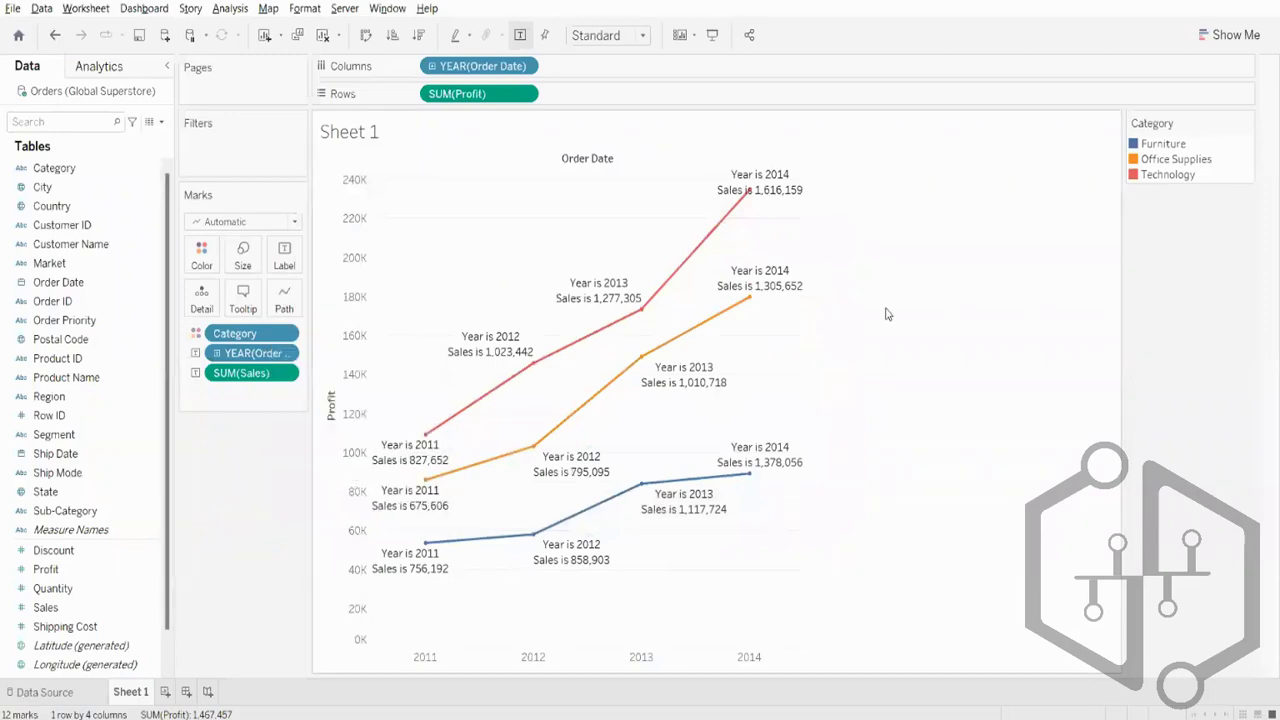
{"action": "mouse_move", "coordinate": [582, 337]}
{"action": "left_click", "coordinate": [294, 258]}
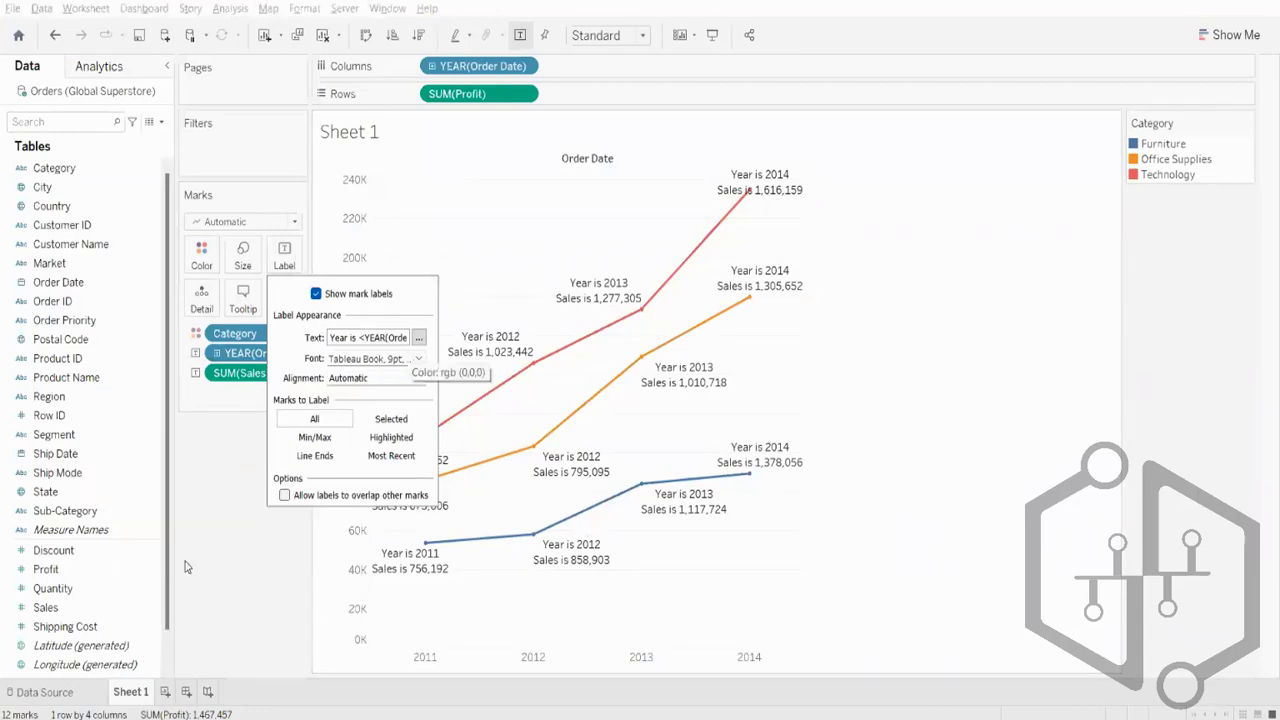
{"action": "left_click", "coordinate": [210, 532]}
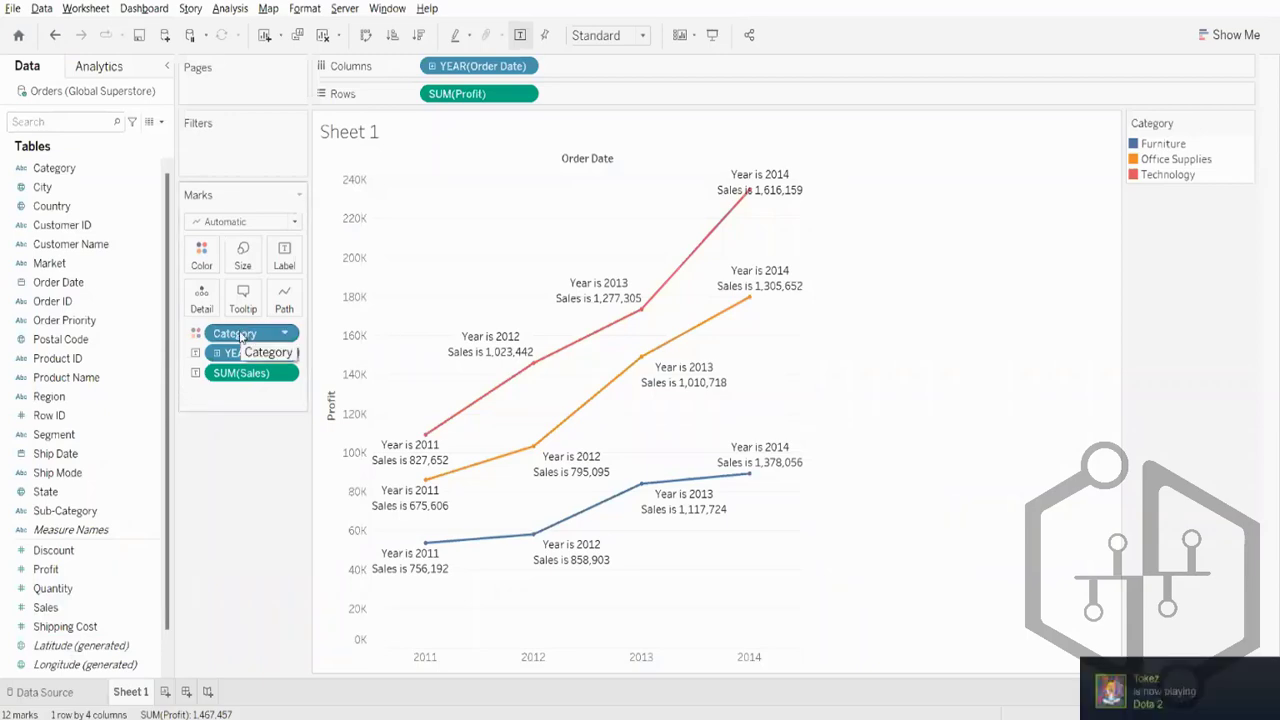
Remove Category from the marks and color the Profit lines by Market instead.
{"action": "left_click_drag", "start_coordinate": [241, 338], "coordinate": [53, 170]}
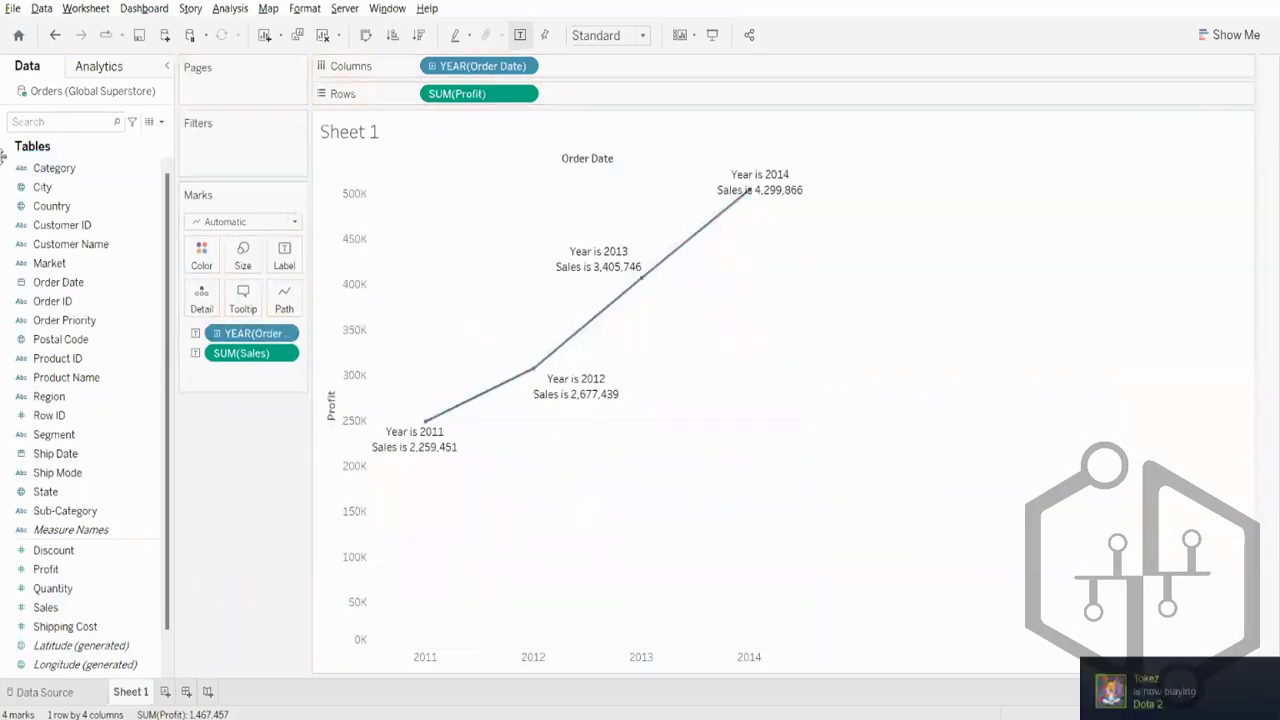
{"action": "left_click_drag", "start_coordinate": [49, 263], "coordinate": [203, 263]}
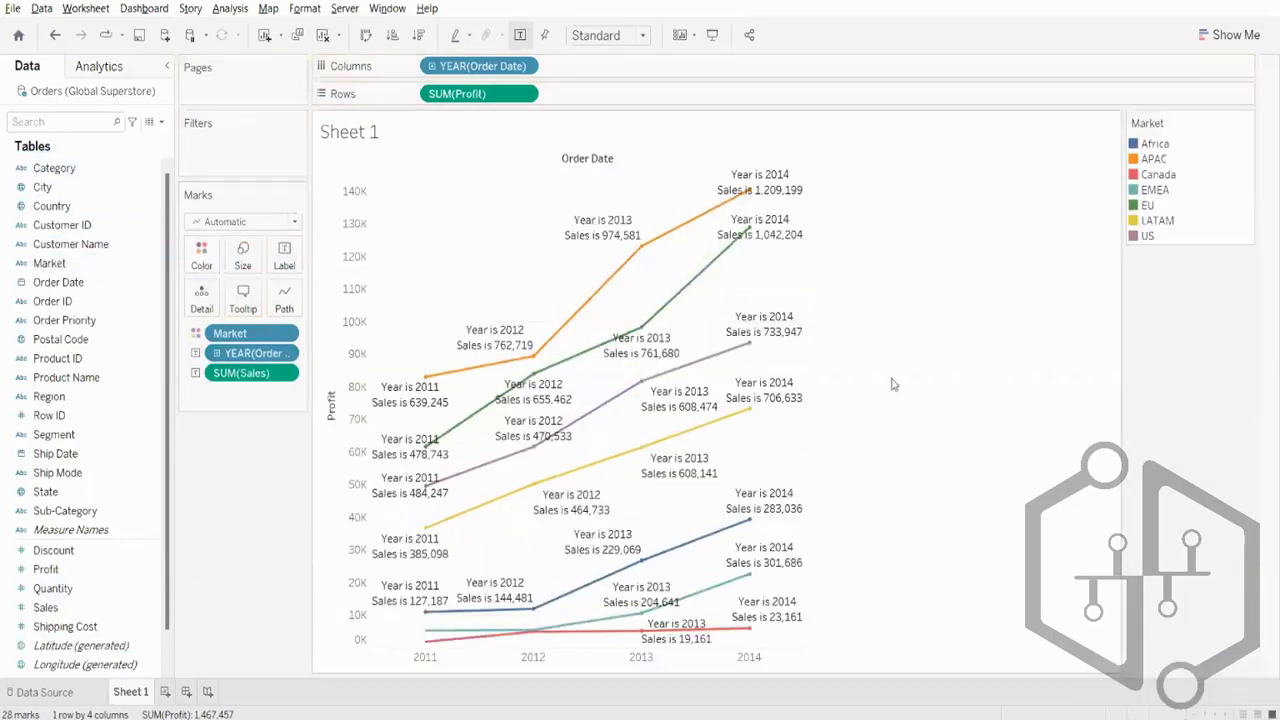
{"action": "mouse_move", "coordinate": [783, 405]}
Hide the mark labels on the Profit lines and turn them back on.
{"action": "left_click", "coordinate": [284, 256]}
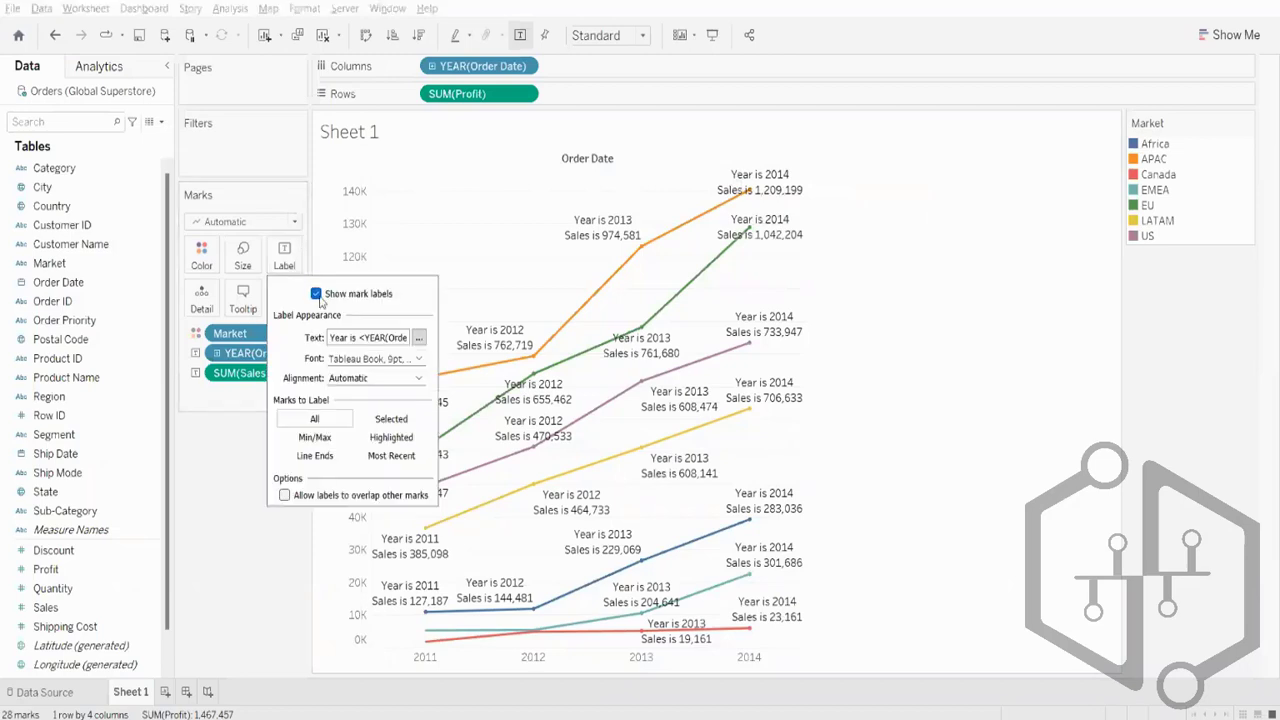
{"action": "left_click", "coordinate": [316, 294]}
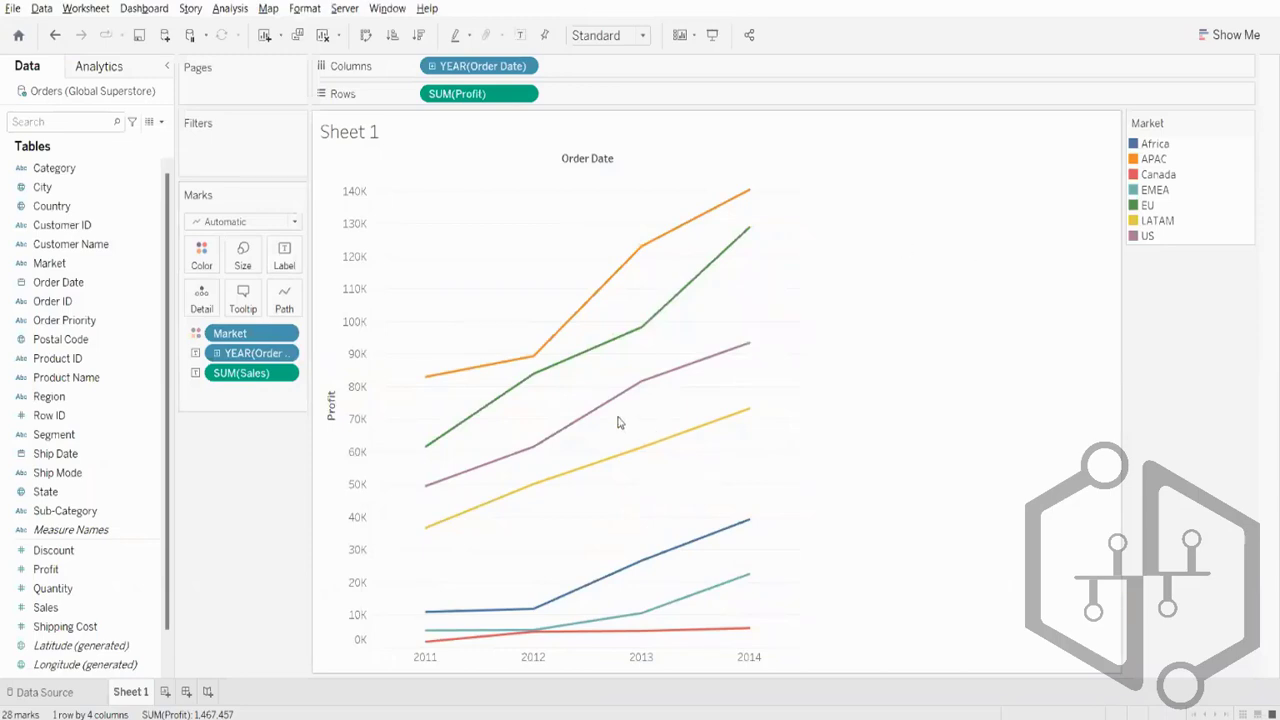
{"action": "left_click", "coordinate": [284, 256]}
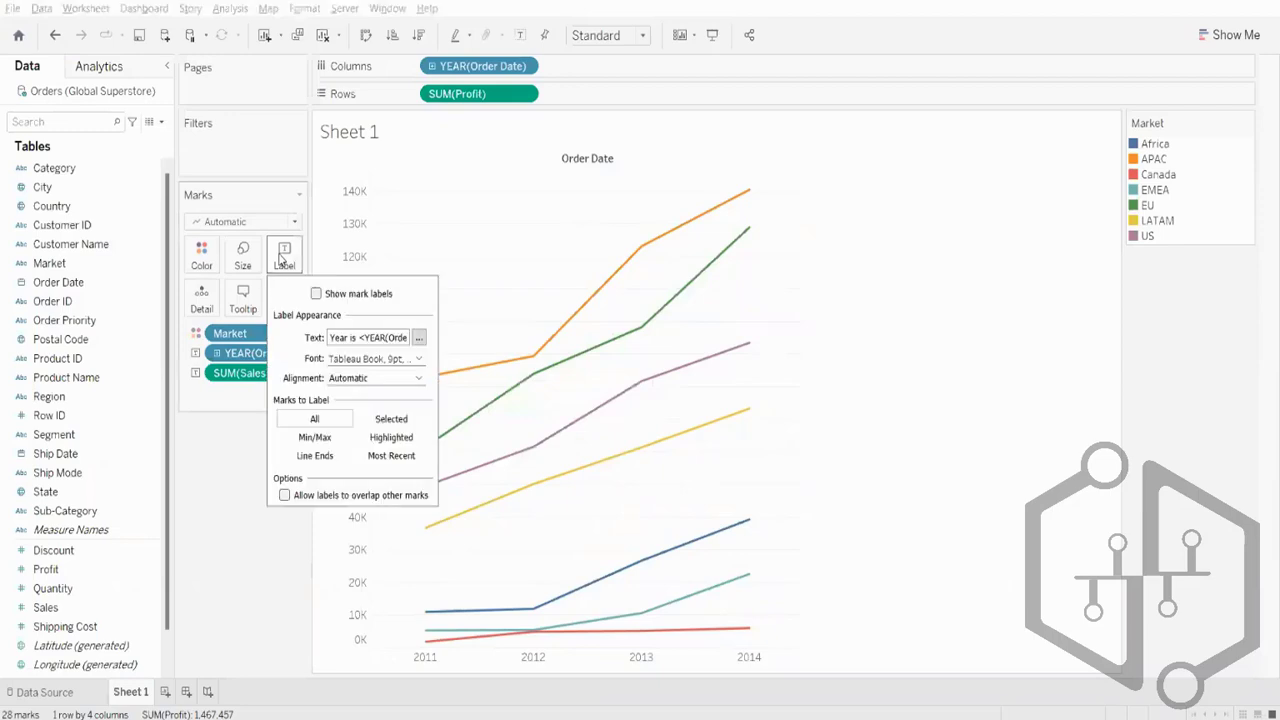
{"action": "left_click", "coordinate": [316, 293]}
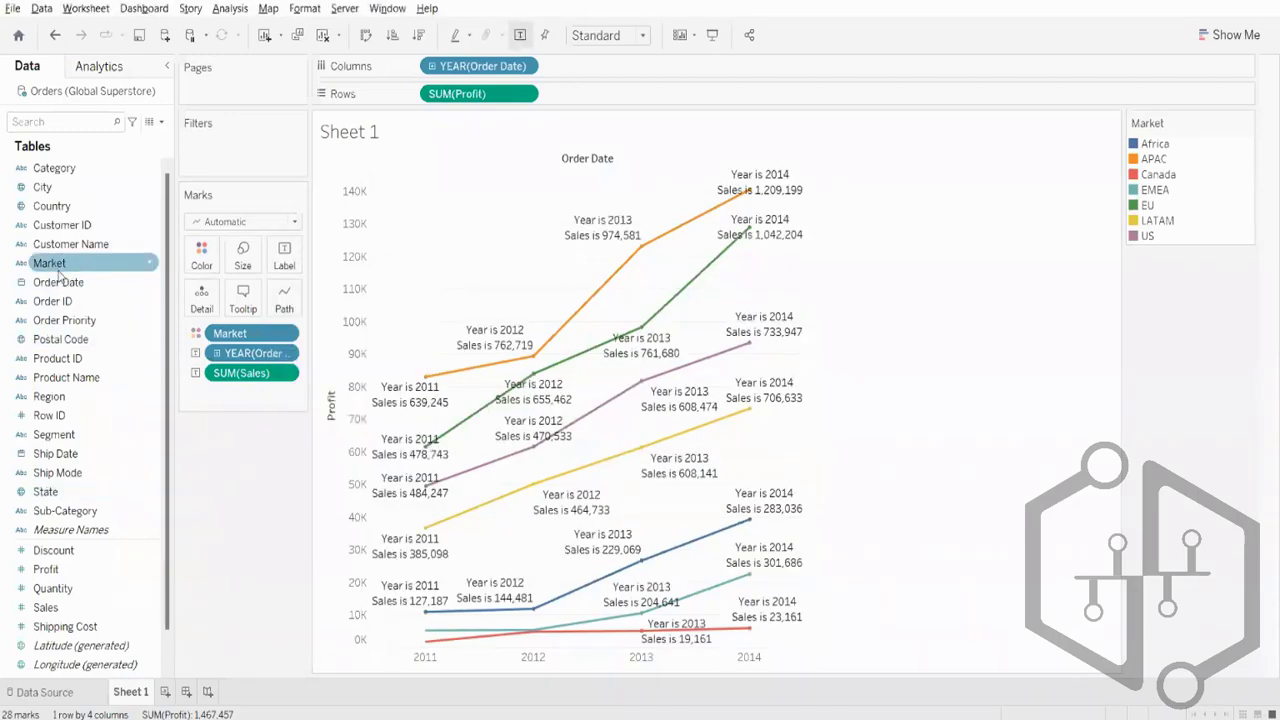
Split the Profit chart by Market ahead of the Order Date year in the columns, and widen the chart area.
{"action": "left_click_drag", "start_coordinate": [58, 266], "coordinate": [423, 70]}
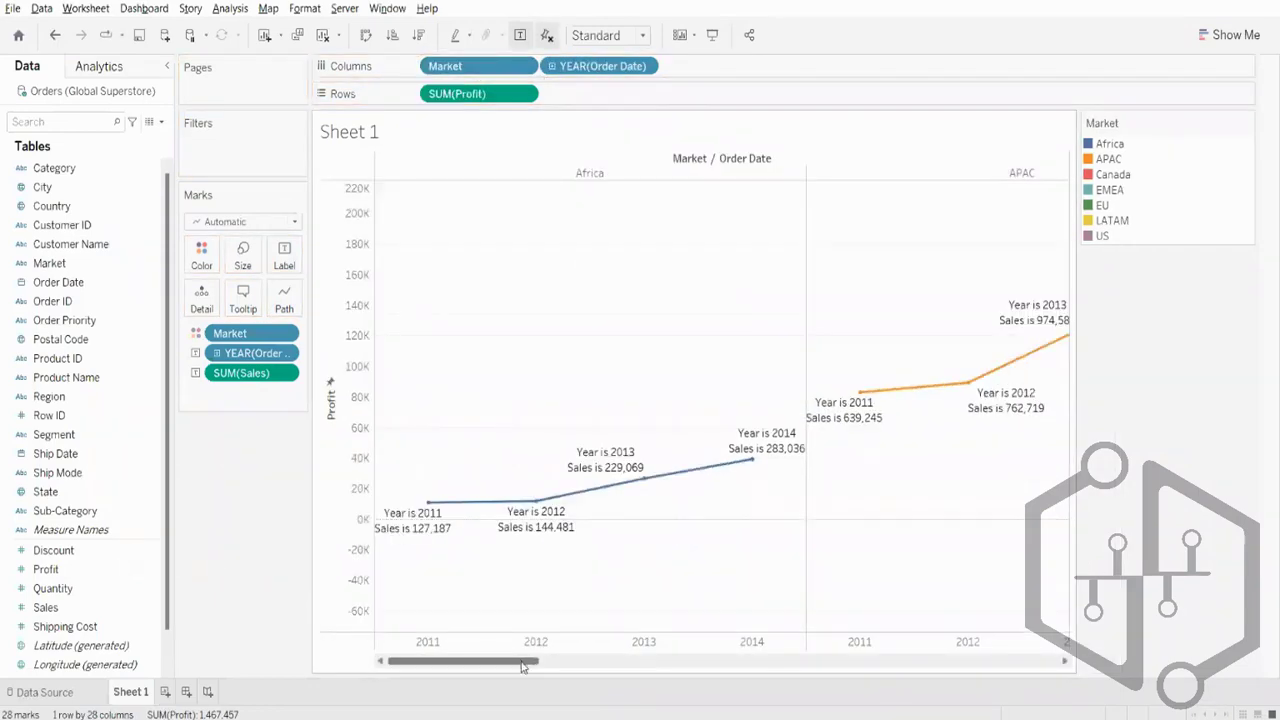
{"action": "mouse_move", "coordinate": [527, 662]}
{"action": "left_mouse_down"}
{"action": "mouse_move", "coordinate": [840, 658]}
{"action": "mouse_move", "coordinate": [520, 650]}
{"action": "left_mouse_up"}
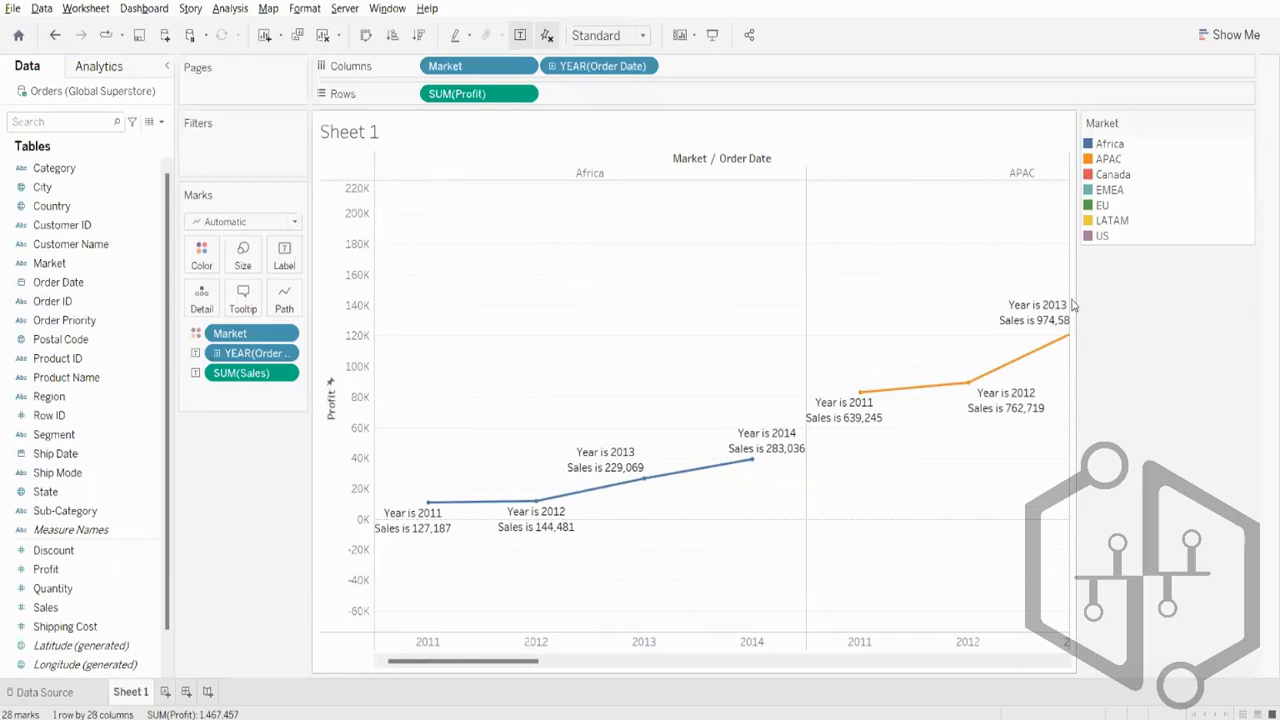
{"action": "left_click_drag", "start_coordinate": [1077, 617], "coordinate": [1275, 560]}
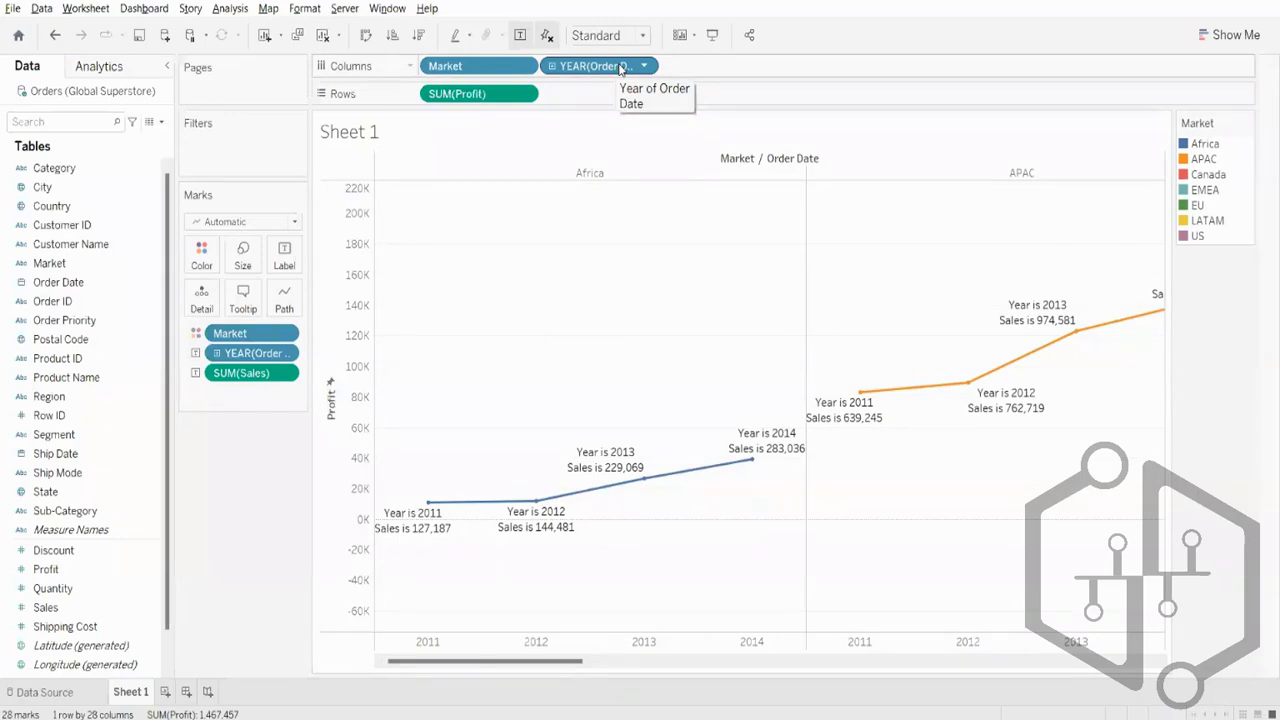
Clear the sheet and plot Sales by Order Date year as a line chart colored by Market.
{"action": "left_click", "coordinate": [328, 36]}
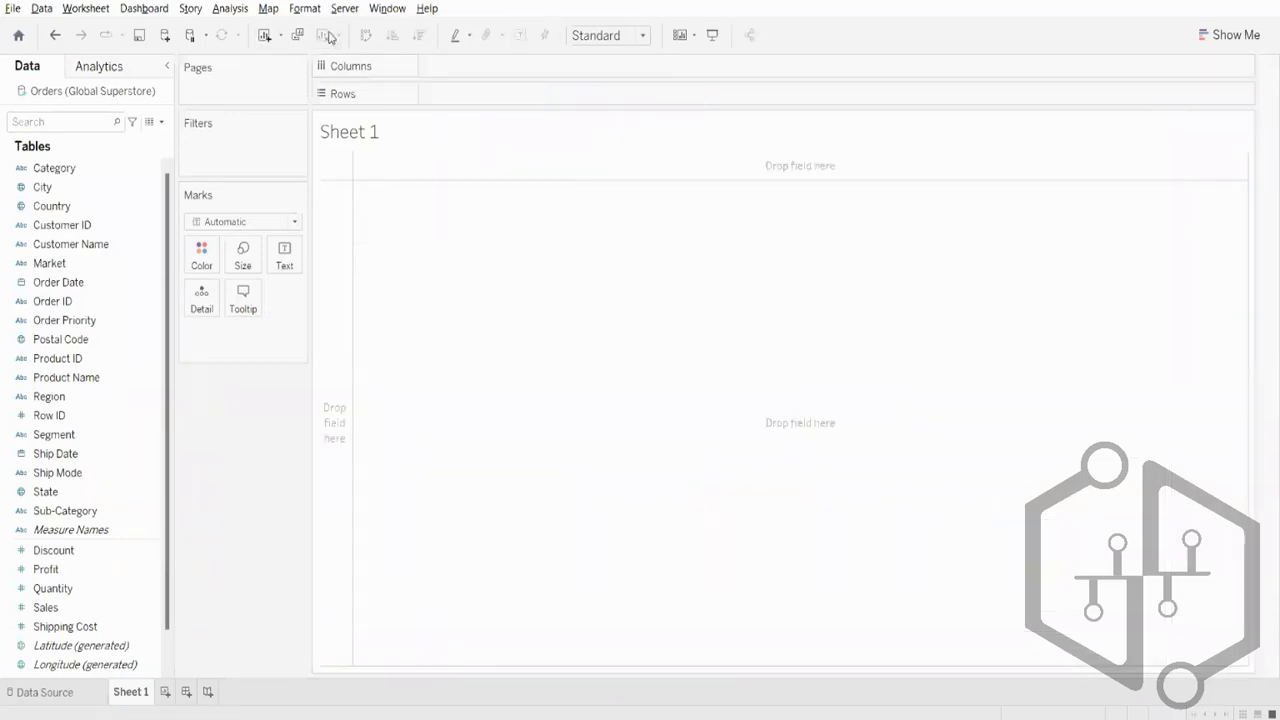
{"action": "left_click", "coordinate": [66, 378]}
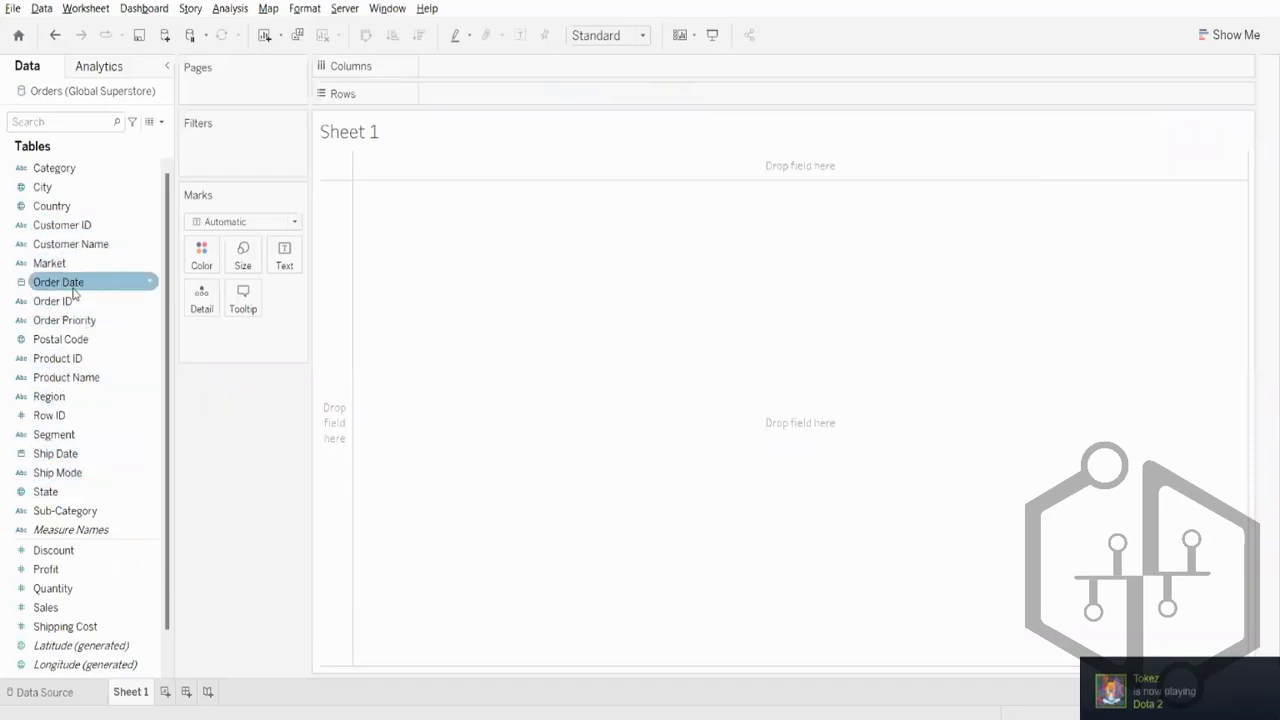
{"action": "left_click_drag", "start_coordinate": [72, 292], "coordinate": [472, 66]}
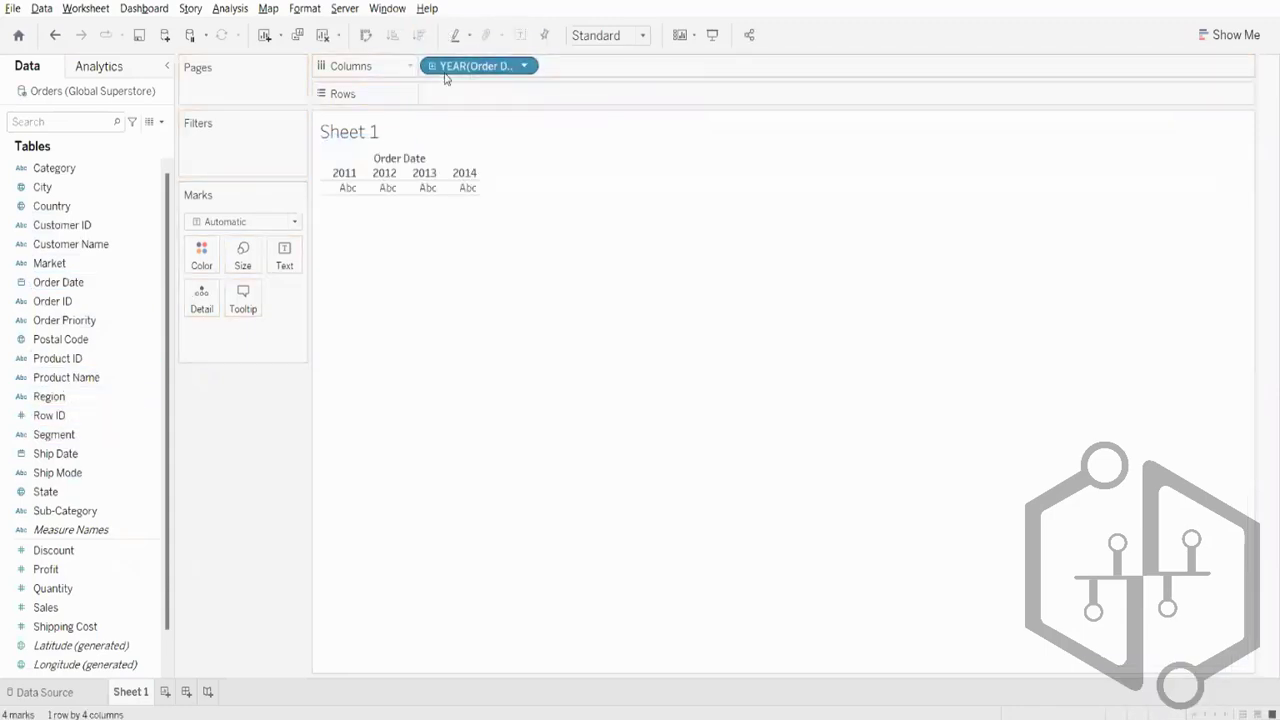
{"action": "left_click_drag", "start_coordinate": [446, 70], "coordinate": [4, 605]}
{"action": "double_click", "coordinate": [46, 607]}
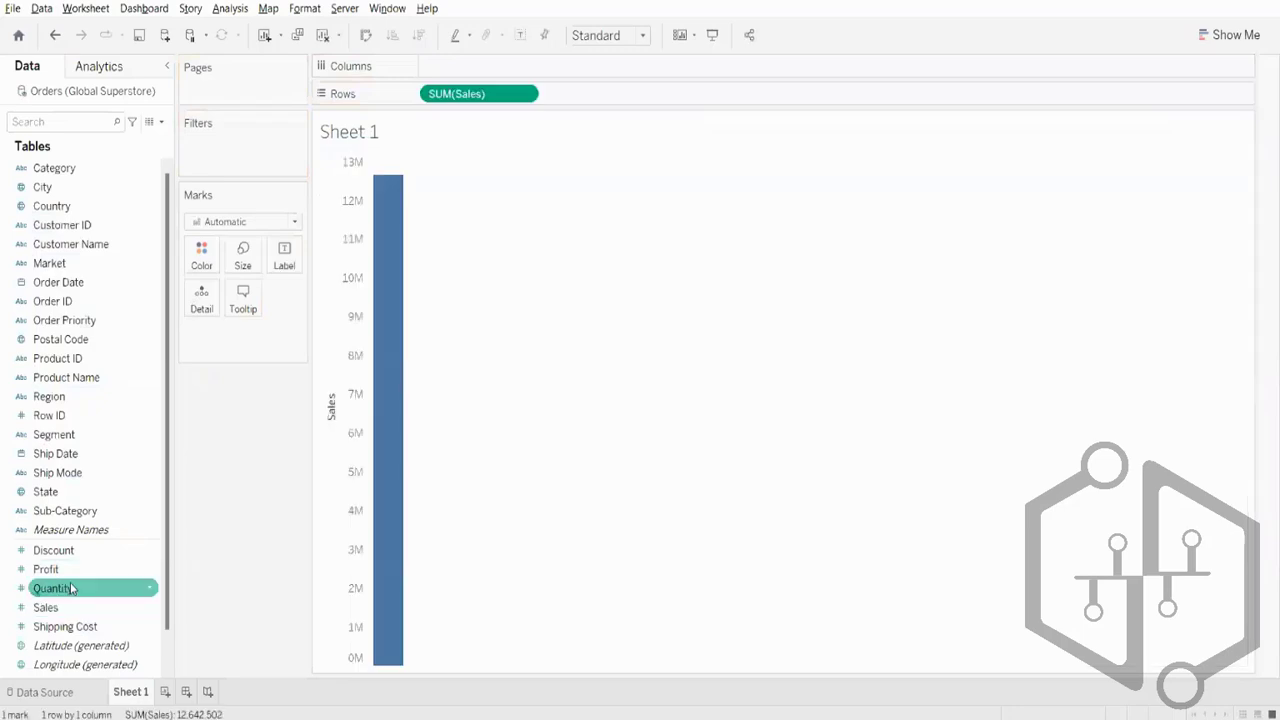
{"action": "double_click", "coordinate": [80, 283]}
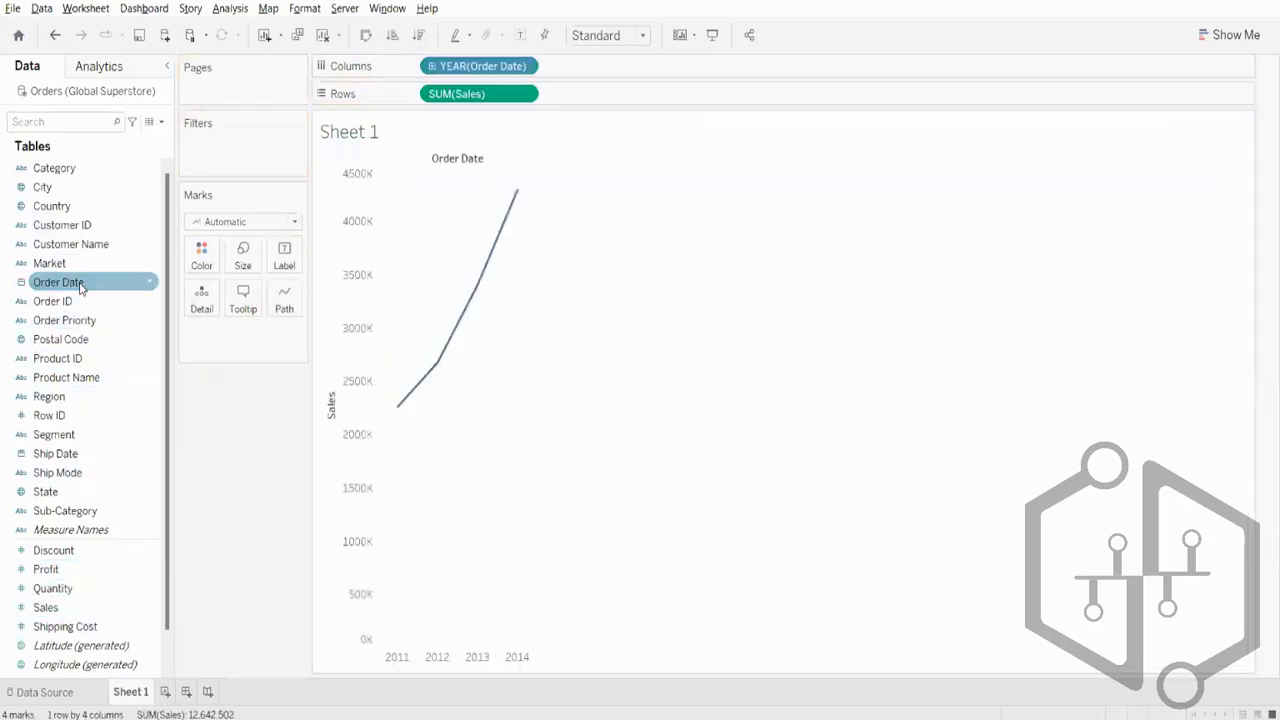
{"action": "left_click", "coordinate": [50, 263]}
{"action": "left_click_drag", "start_coordinate": [50, 263], "coordinate": [202, 260]}
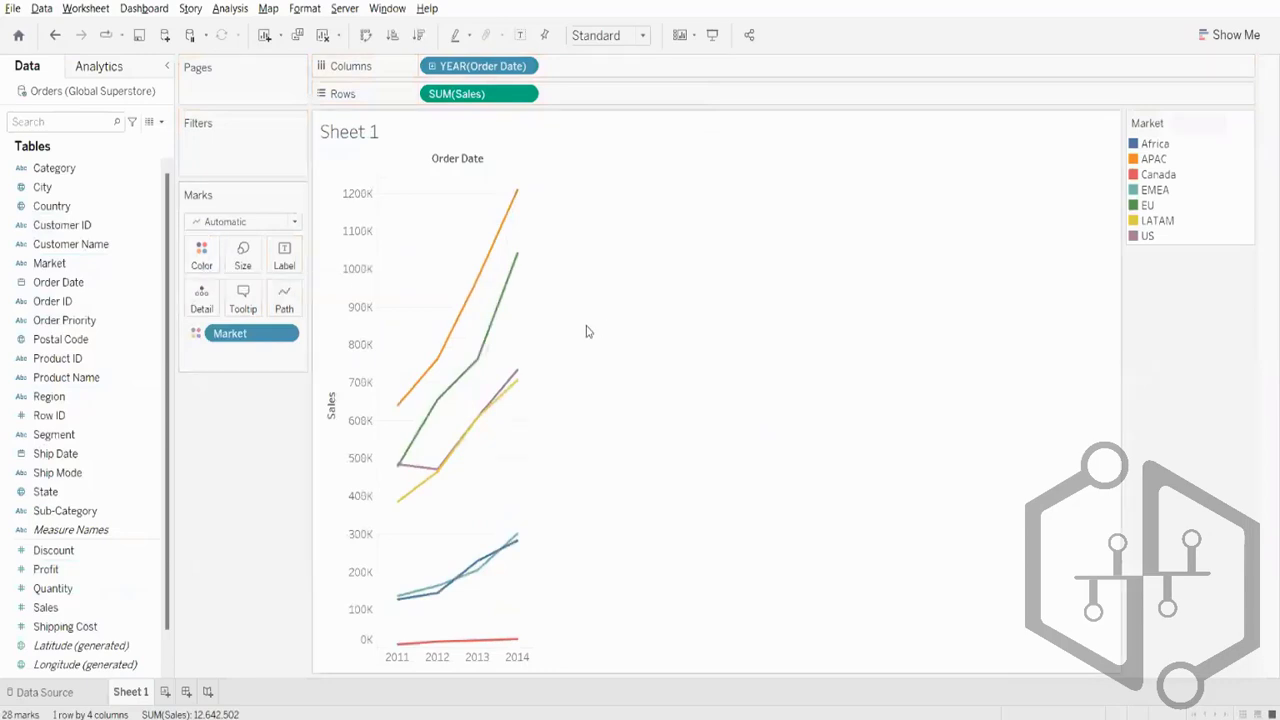
Turn on the mark labels for the Sales lines and turn them off again.
{"action": "left_click", "coordinate": [283, 258]}
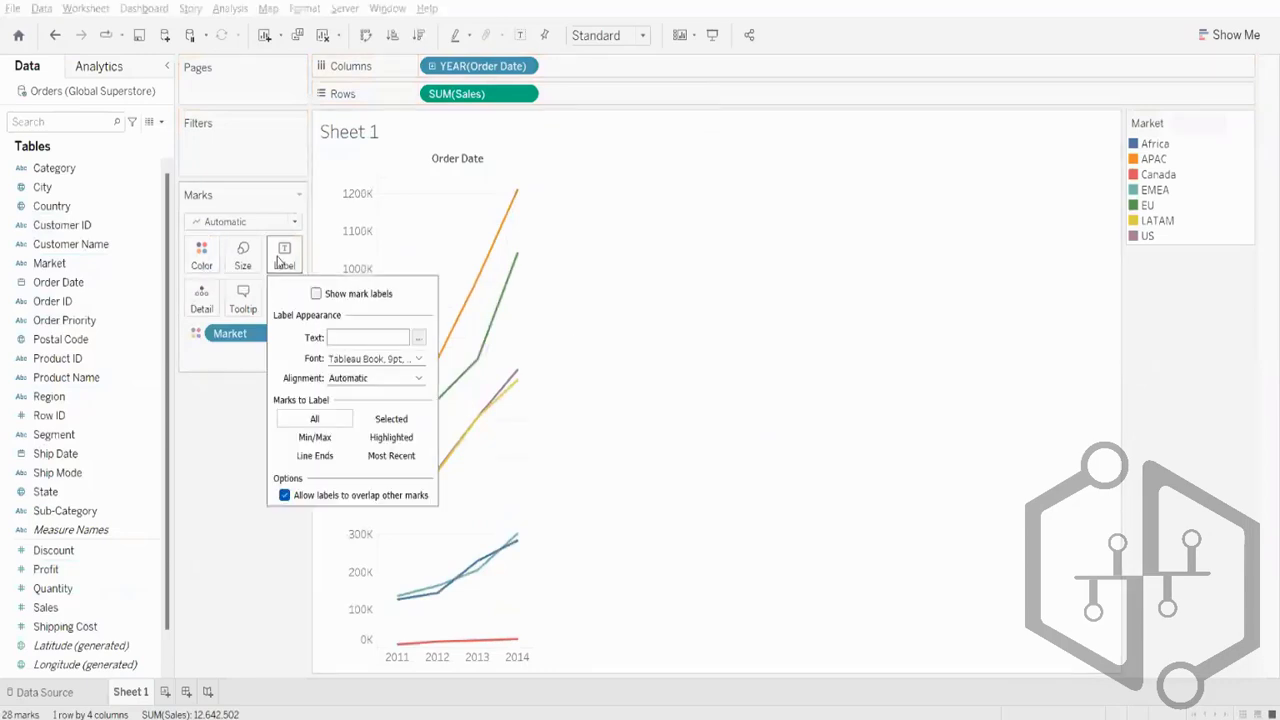
{"action": "left_click", "coordinate": [316, 293]}
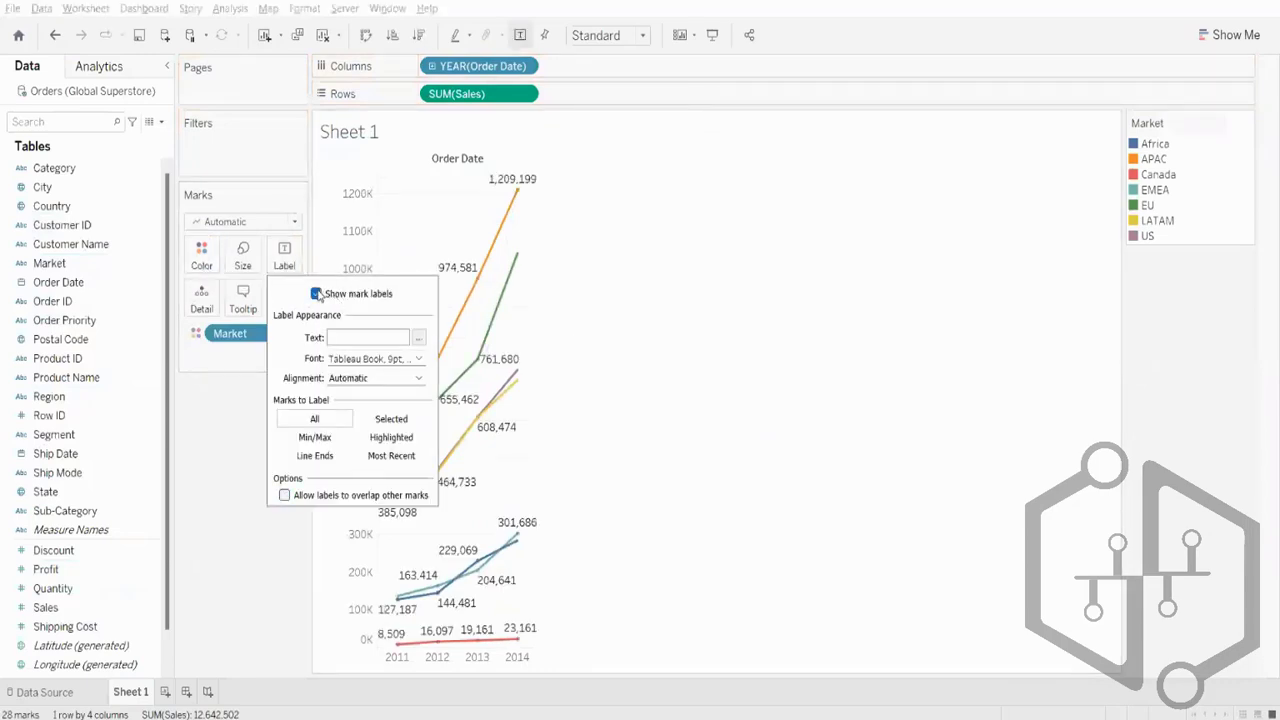
{"action": "left_click", "coordinate": [316, 293]}
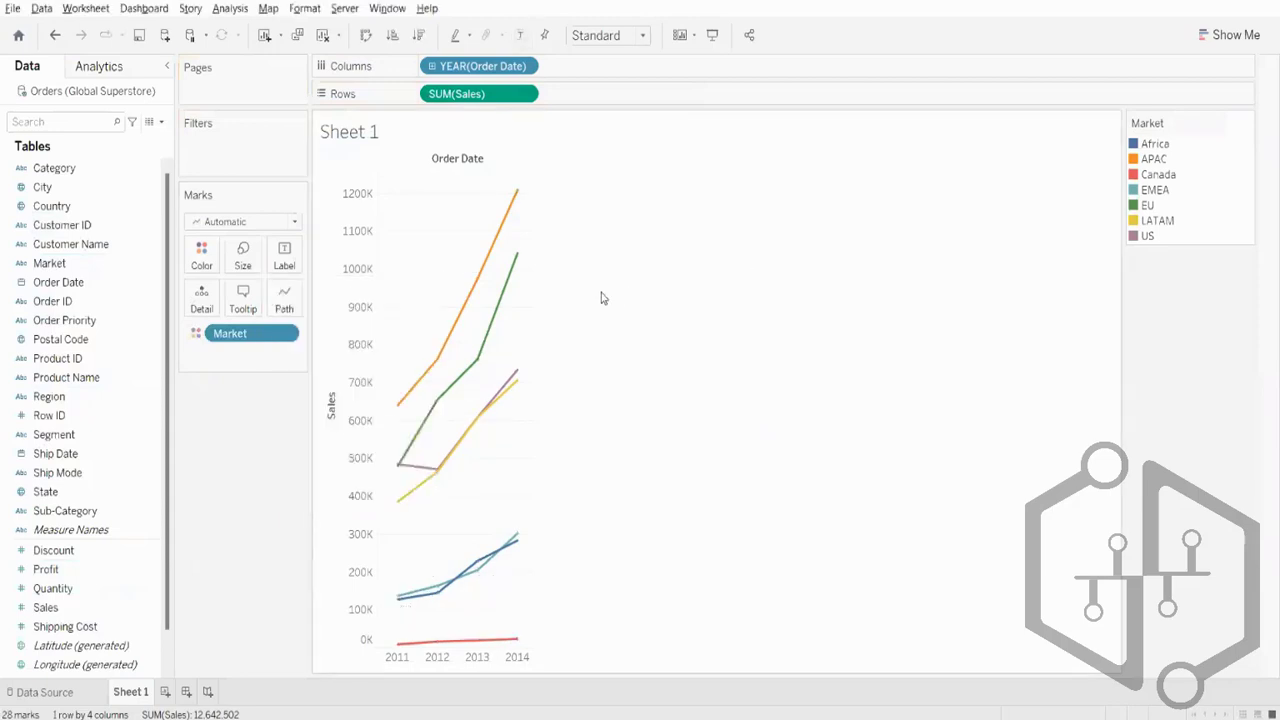
{"action": "mouse_move", "coordinate": [425, 470]}
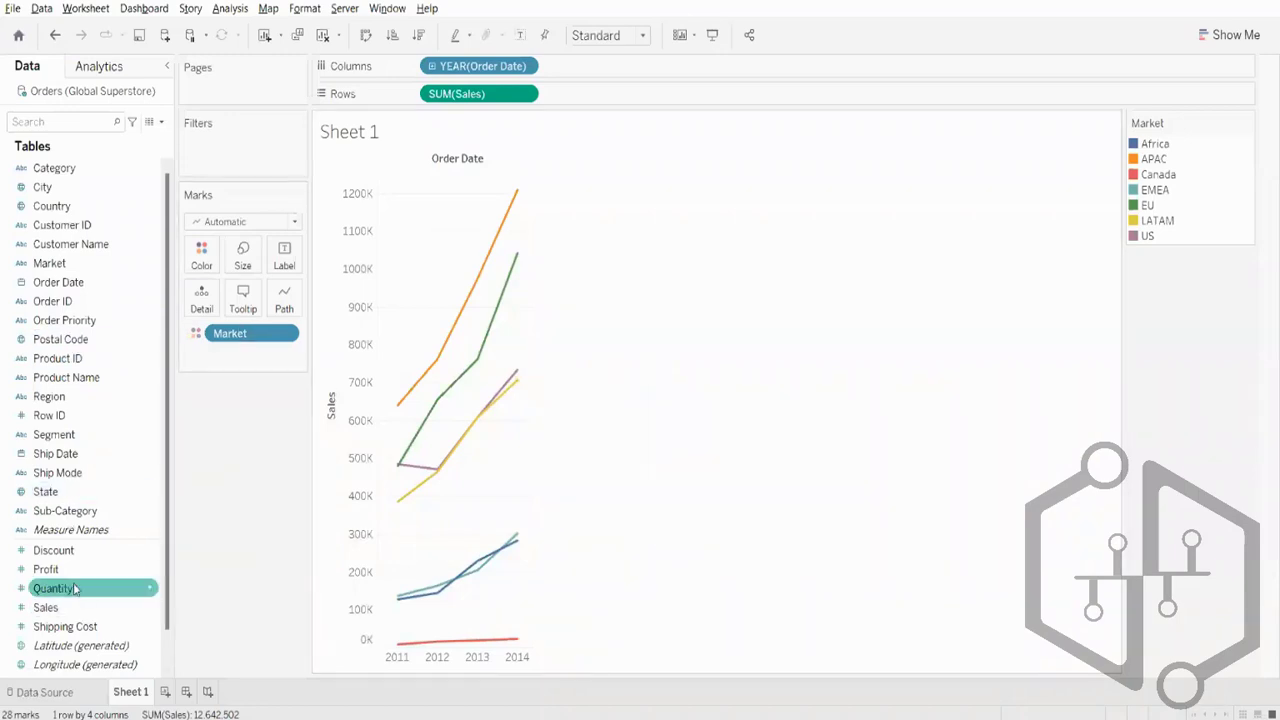
Split the Sales chart by Market in the columns, and move Market ahead of Sales in the rows.
{"action": "left_click_drag", "start_coordinate": [50, 263], "coordinate": [422, 68]}
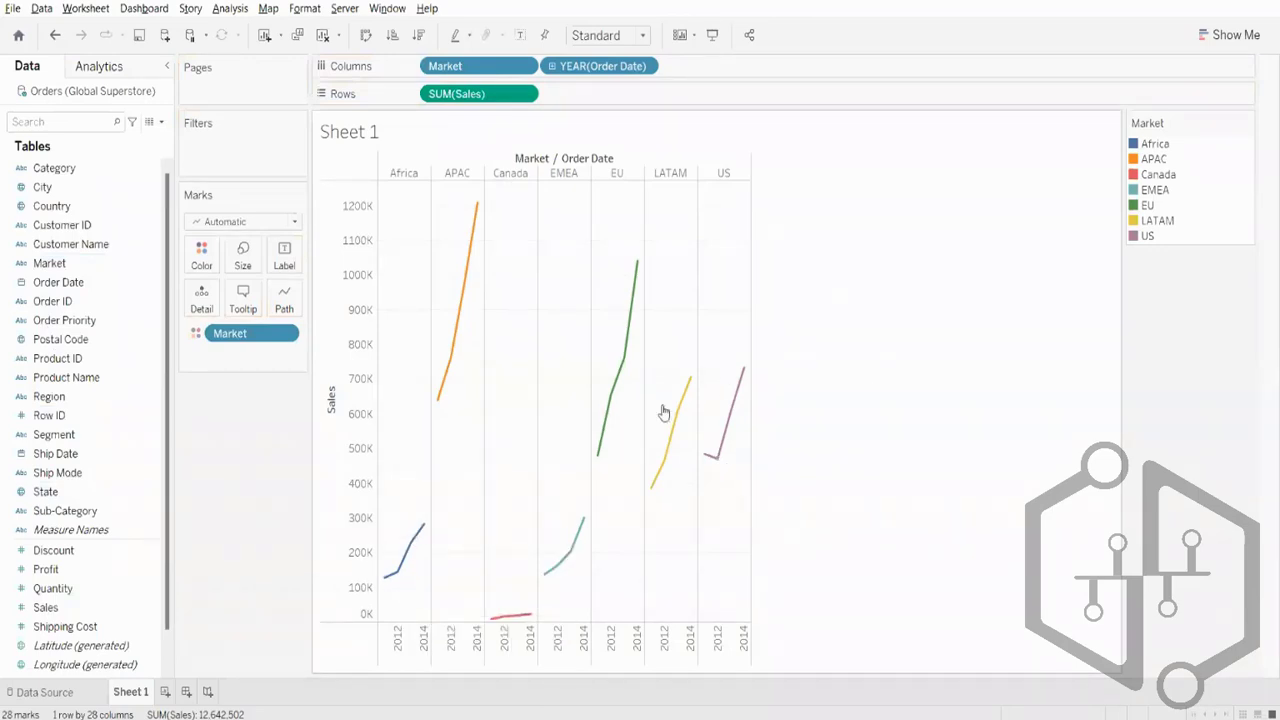
{"action": "left_click_drag", "start_coordinate": [446, 67], "coordinate": [425, 94]}
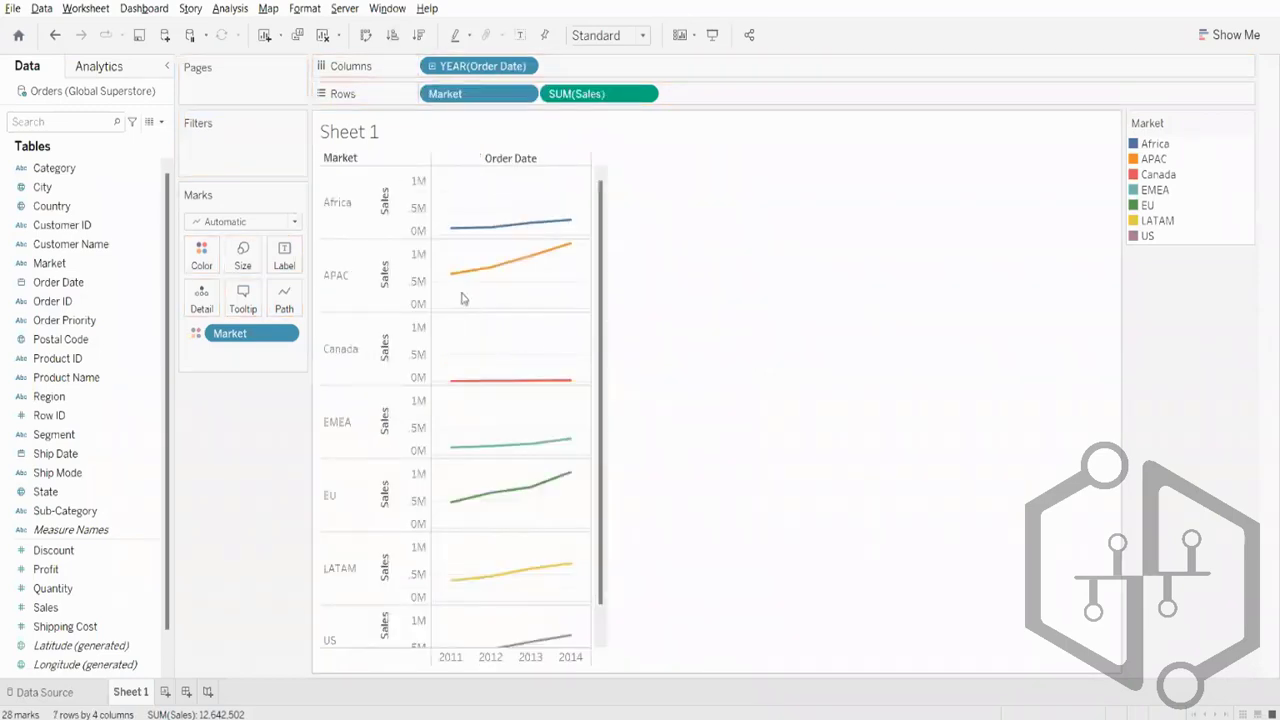
{"action": "scroll", "coordinate": [523, 515], "scroll_direction": "down", "scroll_amount": 1}
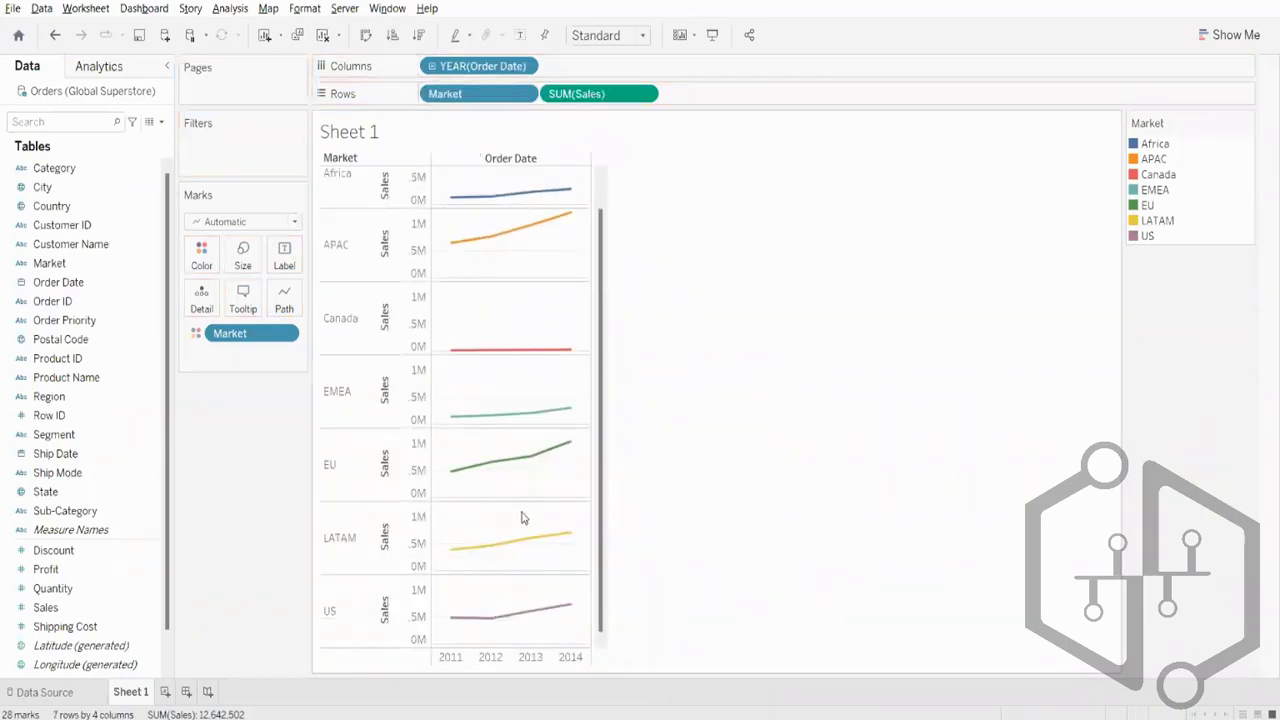
{"action": "scroll", "coordinate": [523, 515], "scroll_direction": "up", "scroll_amount": 1}
Remove the Market split from the rows and columns and clear the sheet.
{"action": "left_click_drag", "start_coordinate": [469, 99], "coordinate": [430, 68]}
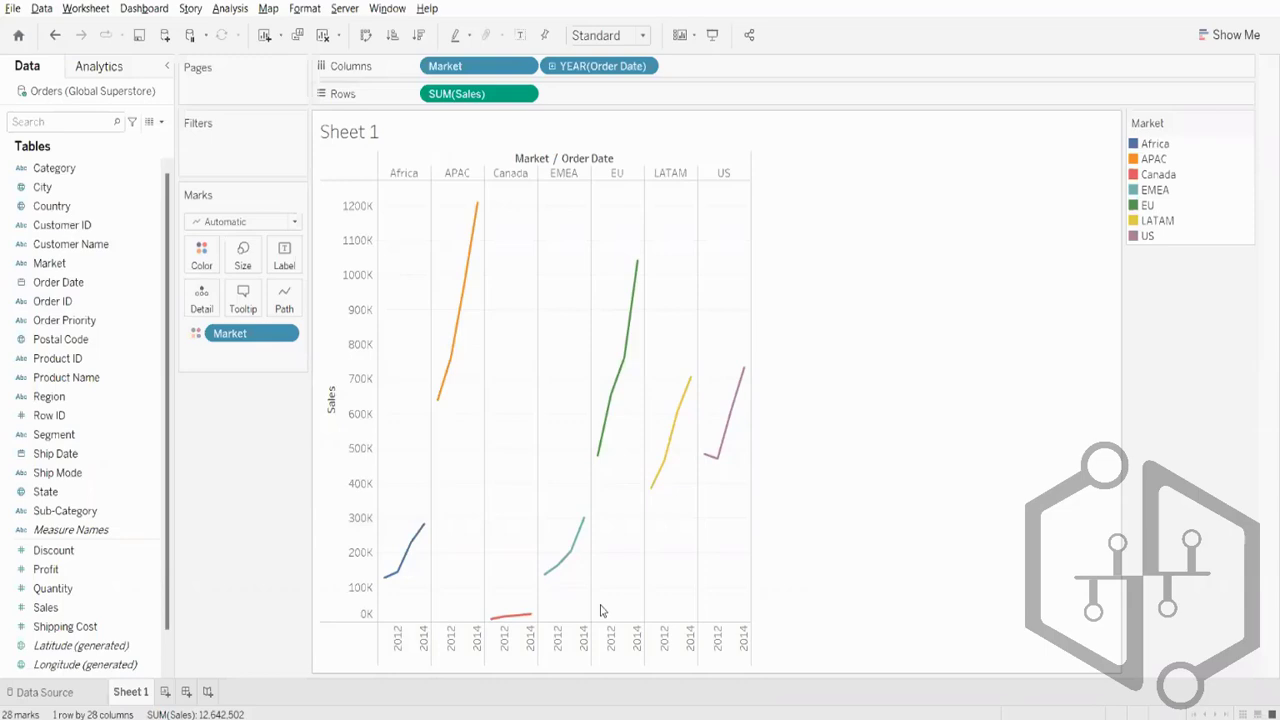
{"action": "left_click_drag", "start_coordinate": [458, 65], "coordinate": [388, 26]}
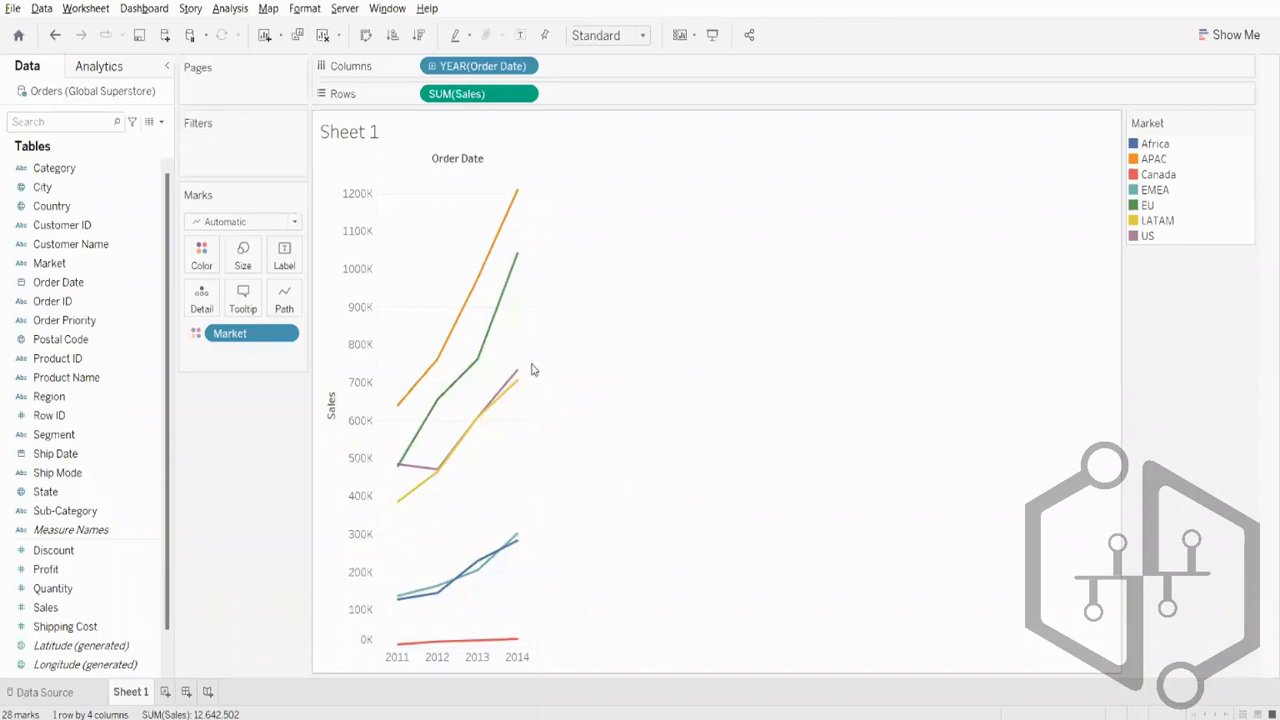
{"action": "left_click", "coordinate": [322, 35]}
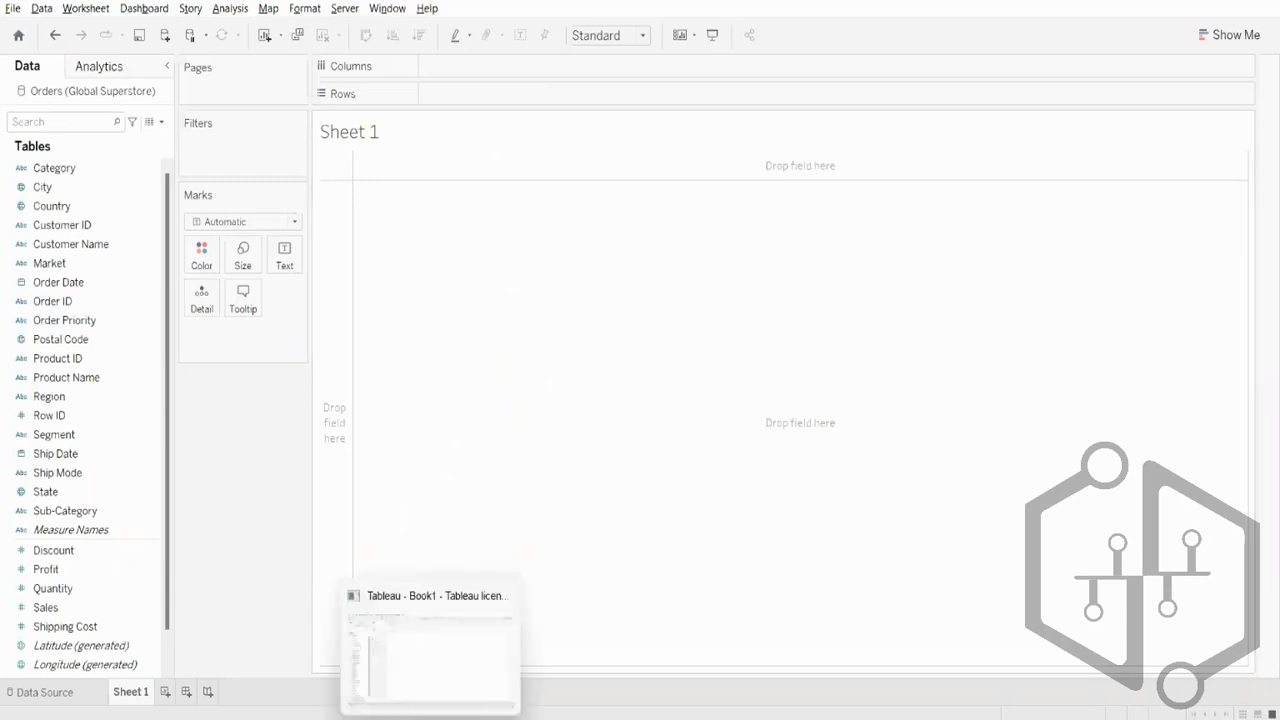
Switch to the Zoom meeting window in Chrome to check it, and return to the Tableau workbook.
{"action": "mouse_move", "coordinate": [467, 716]}
{"action": "left_click", "coordinate": [398, 672]}
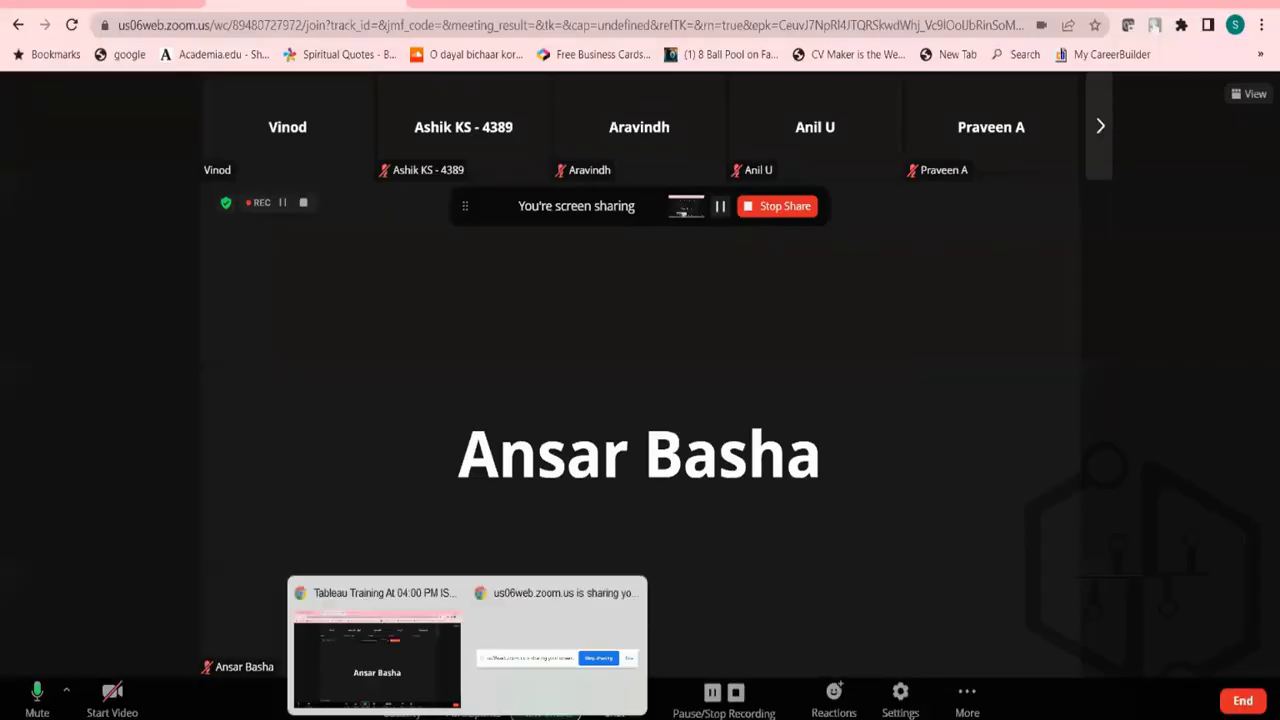
{"action": "mouse_move", "coordinate": [430, 718]}
{"action": "left_click", "coordinate": [447, 665]}
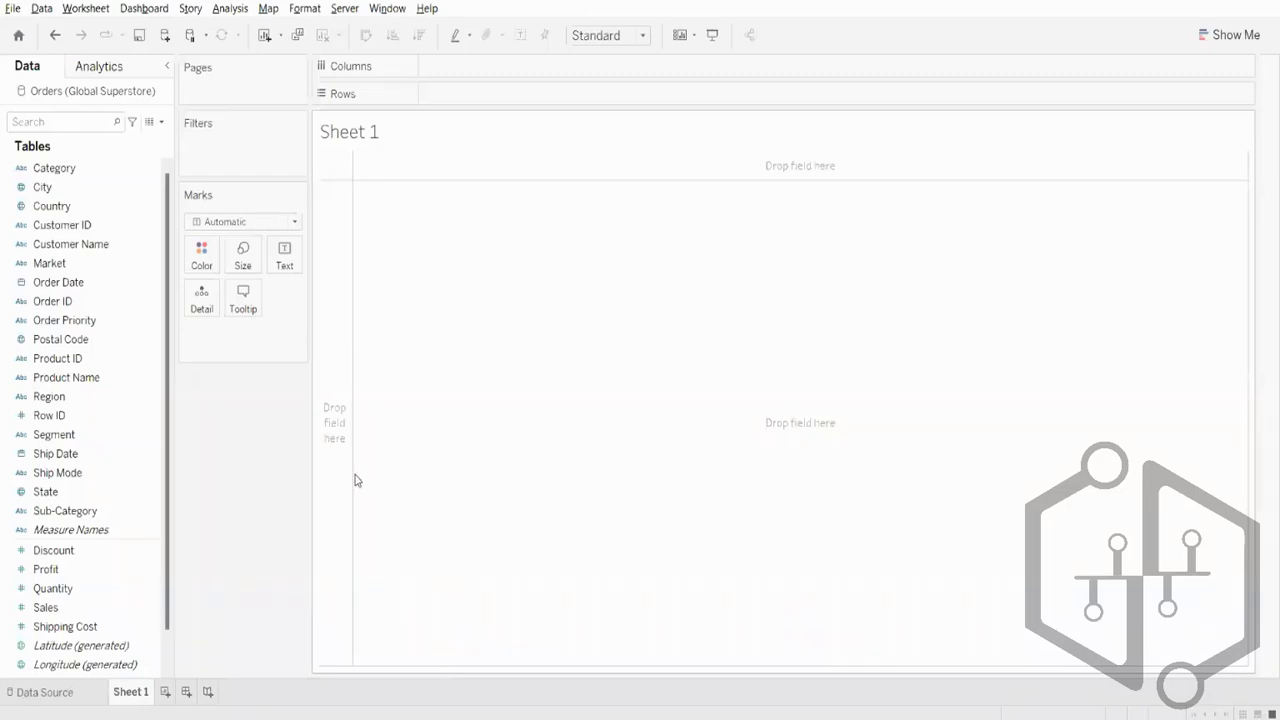
Convert the Category field to a measure and undo the conversion.
{"action": "scroll", "coordinate": [88, 418], "scroll_direction": "down", "scroll_amount": 1}
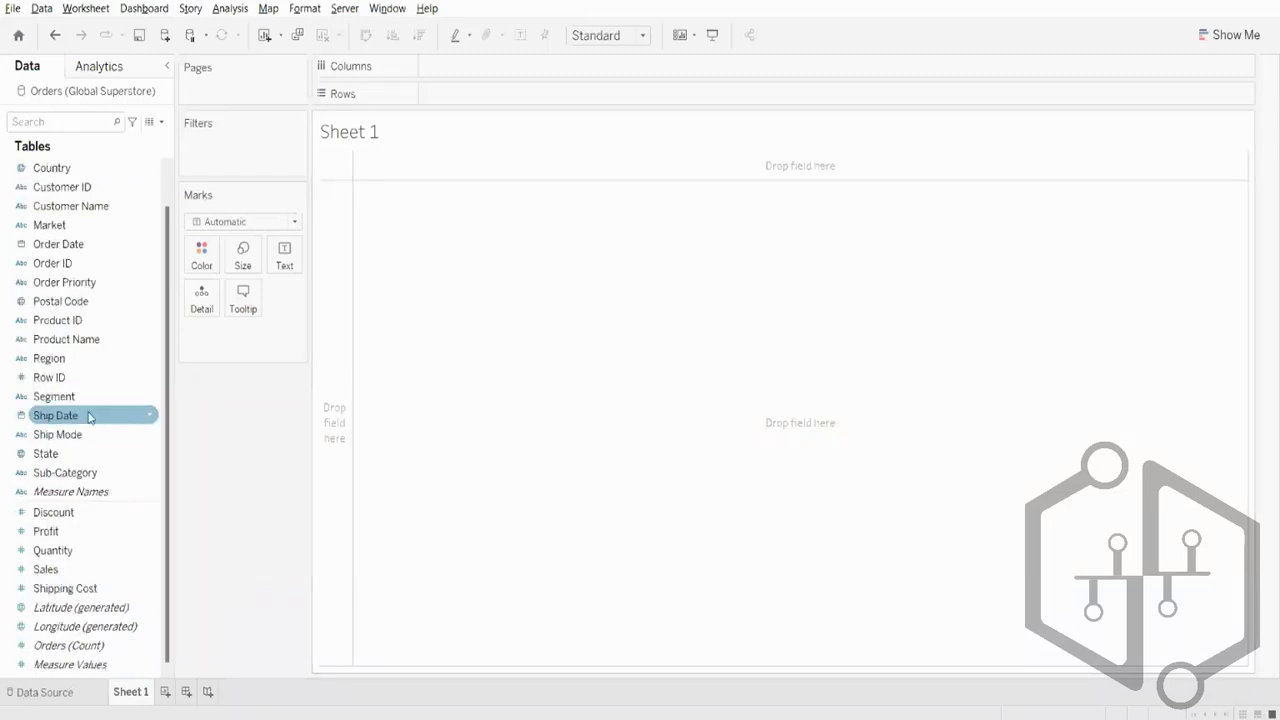
{"action": "scroll", "coordinate": [88, 415], "scroll_direction": "up", "scroll_amount": 1}
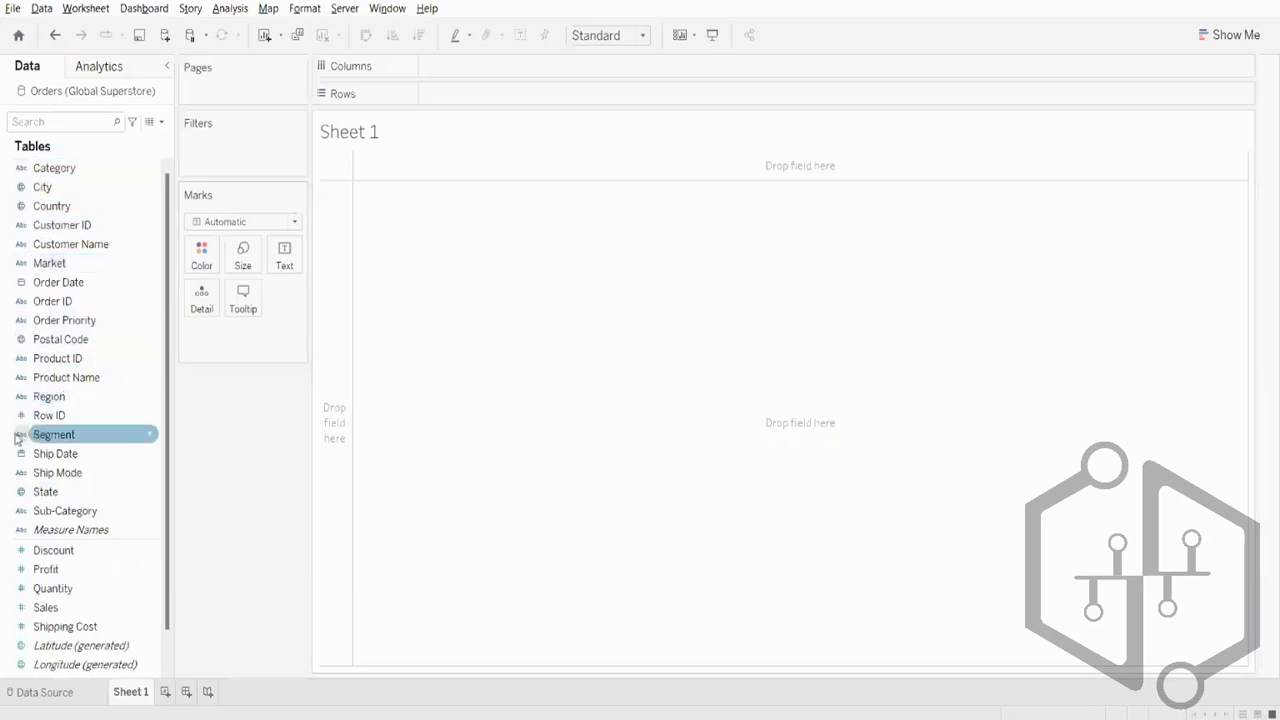
{"action": "scroll", "coordinate": [28, 560], "scroll_direction": "down", "scroll_amount": 2}
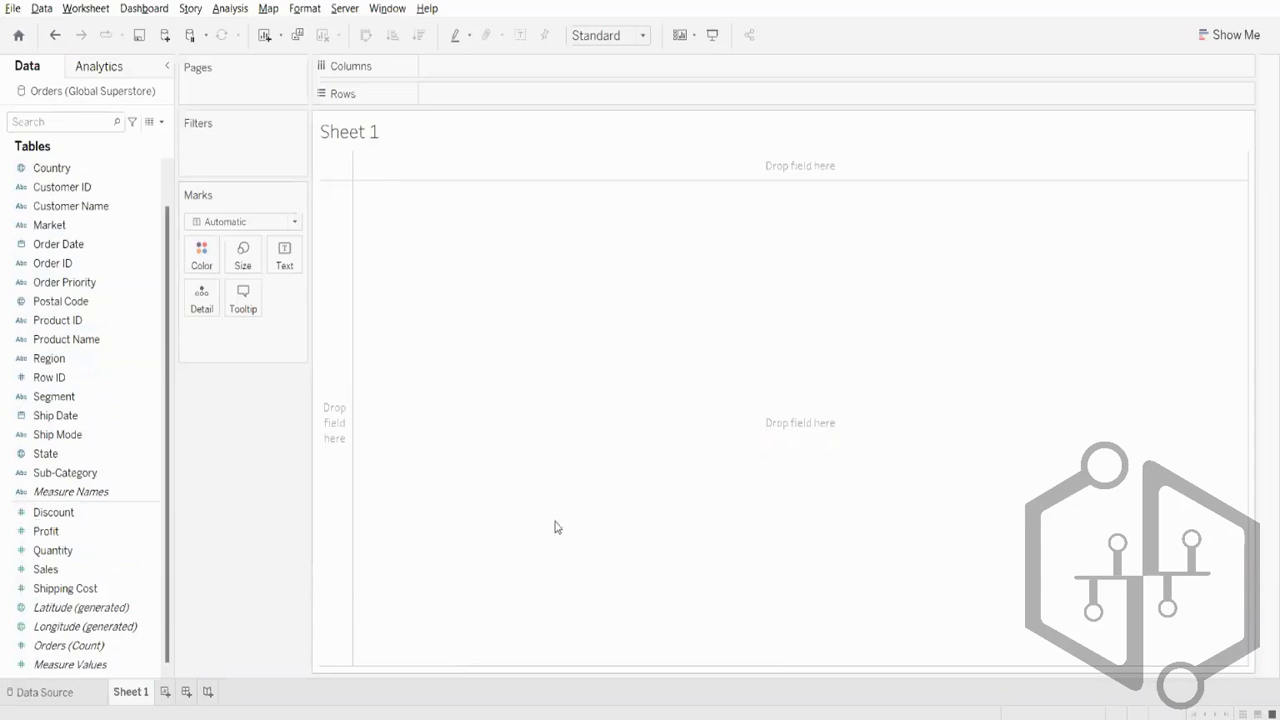
{"action": "scroll", "coordinate": [12, 337], "scroll_direction": "up", "scroll_amount": 2}
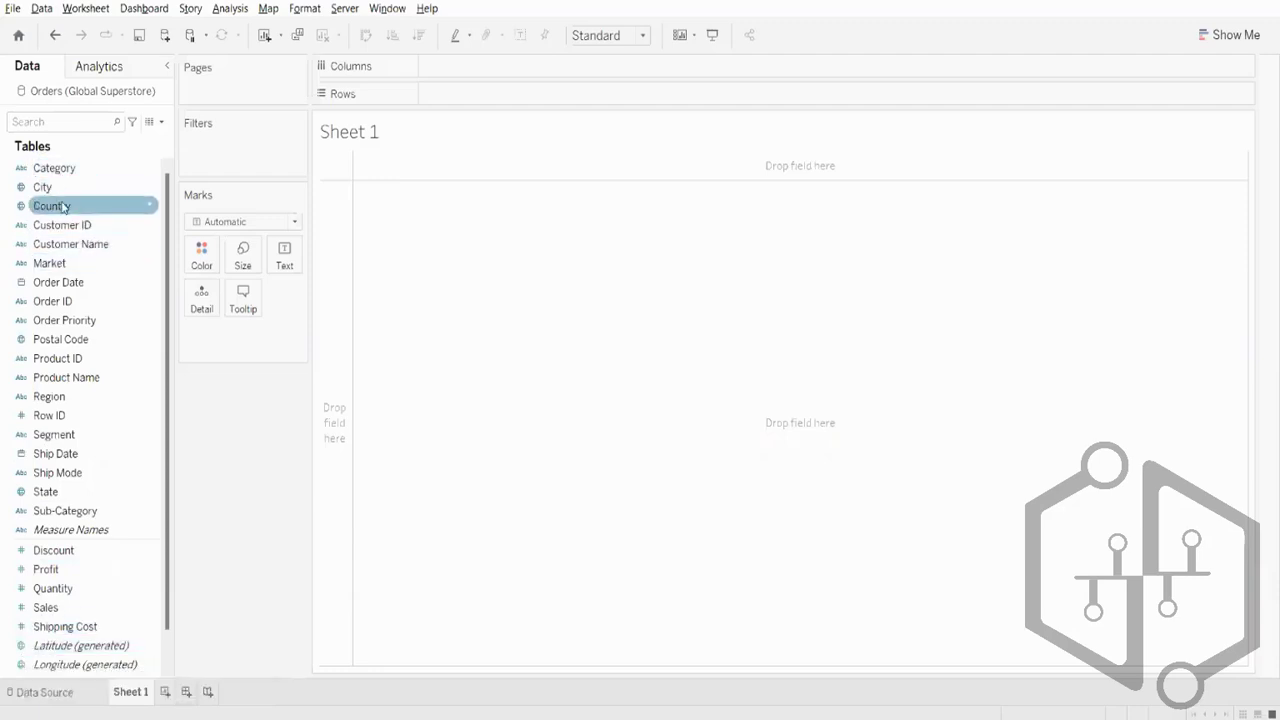
{"action": "right_click", "coordinate": [54, 169]}
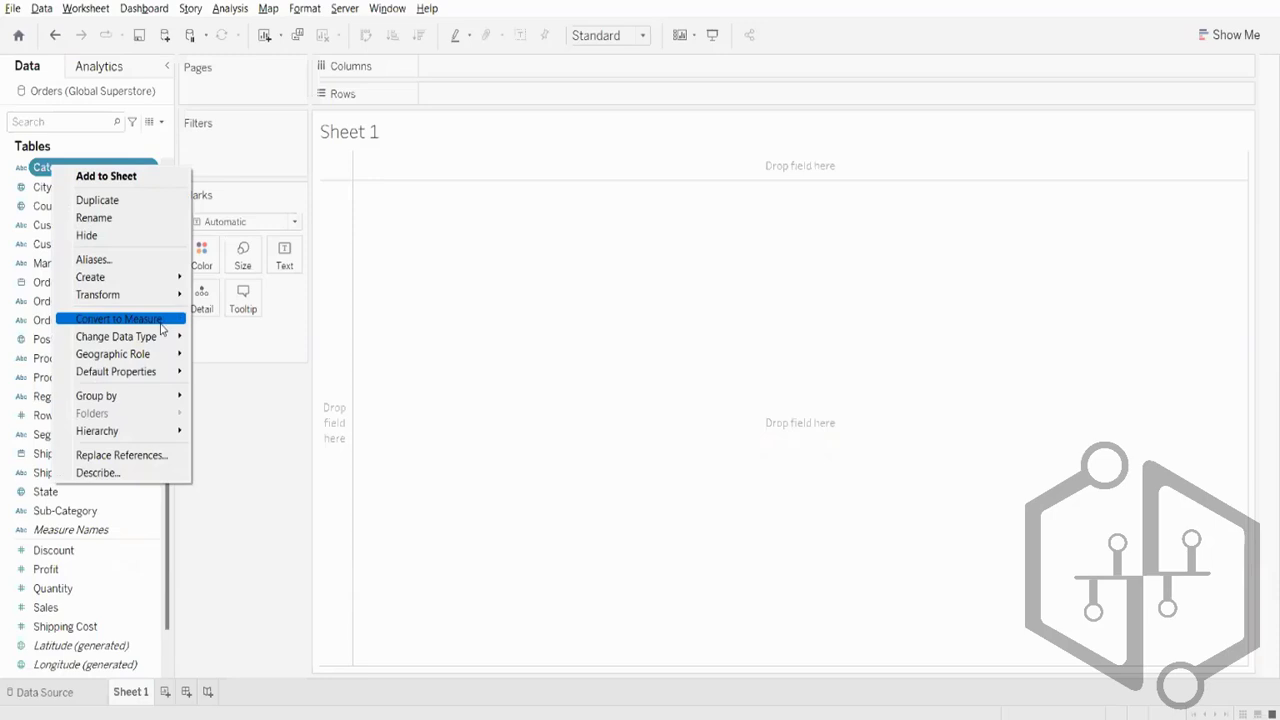
{"action": "left_click", "coordinate": [118, 318]}
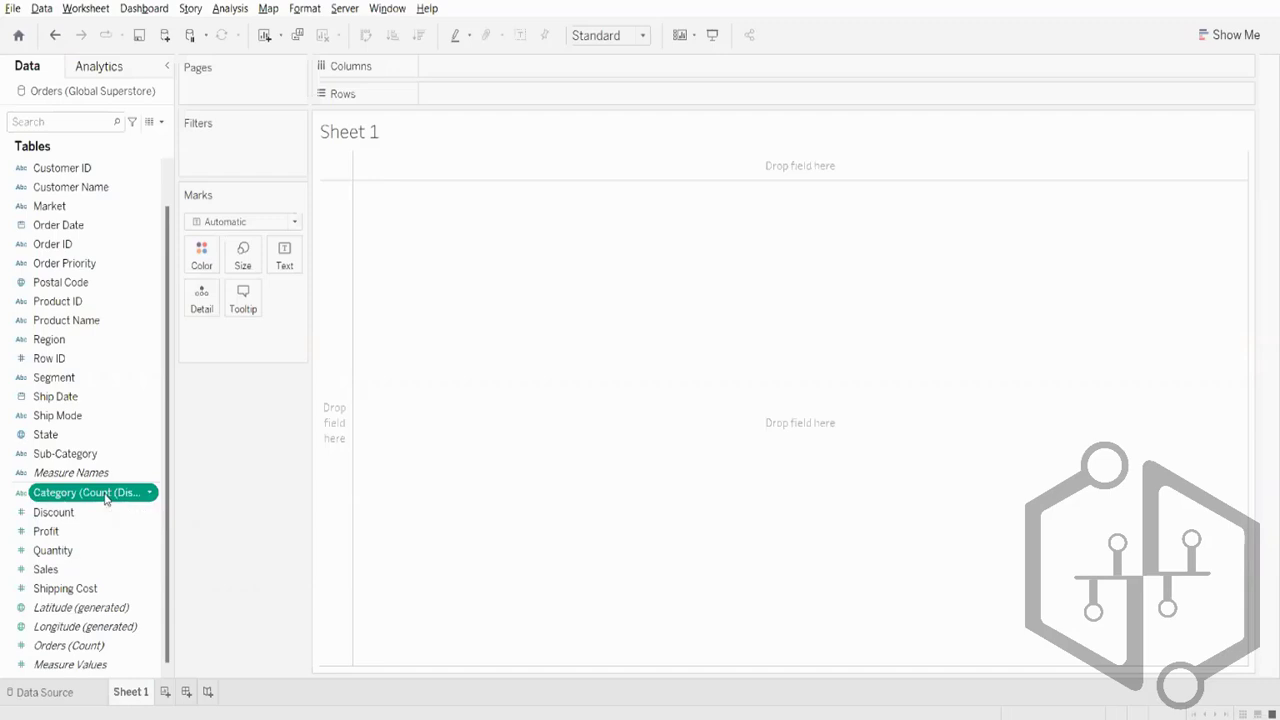
{"action": "key", "text": "ctrl+z"}
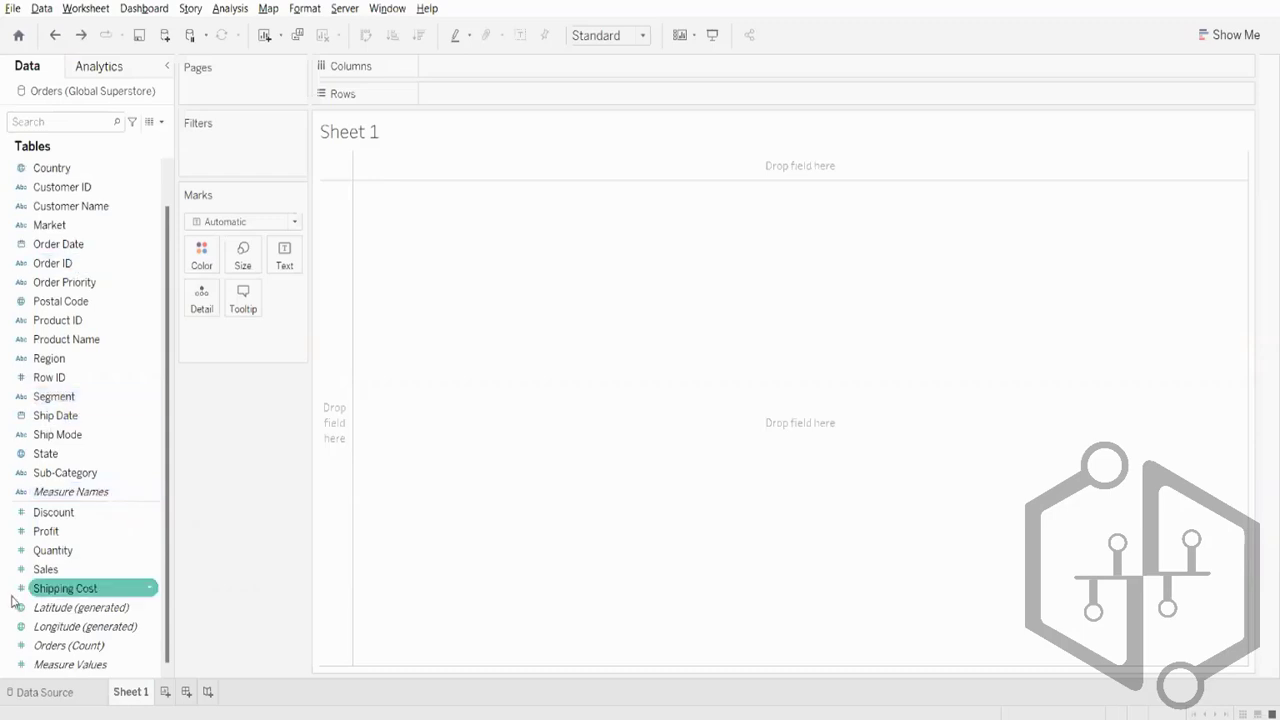
Place Category on the rows and remove it from the sheet again.
{"action": "scroll", "coordinate": [12, 598], "scroll_direction": "up", "scroll_amount": 1}
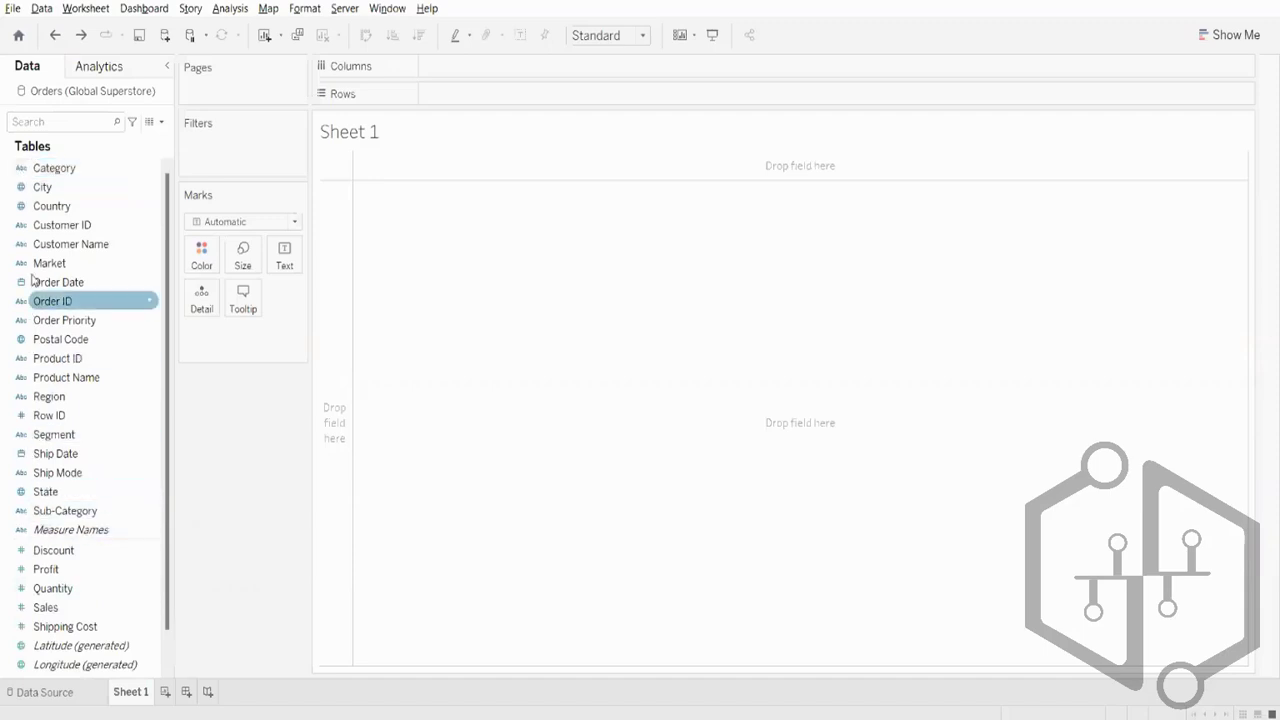
{"action": "left_click_drag", "start_coordinate": [36, 167], "coordinate": [471, 97]}
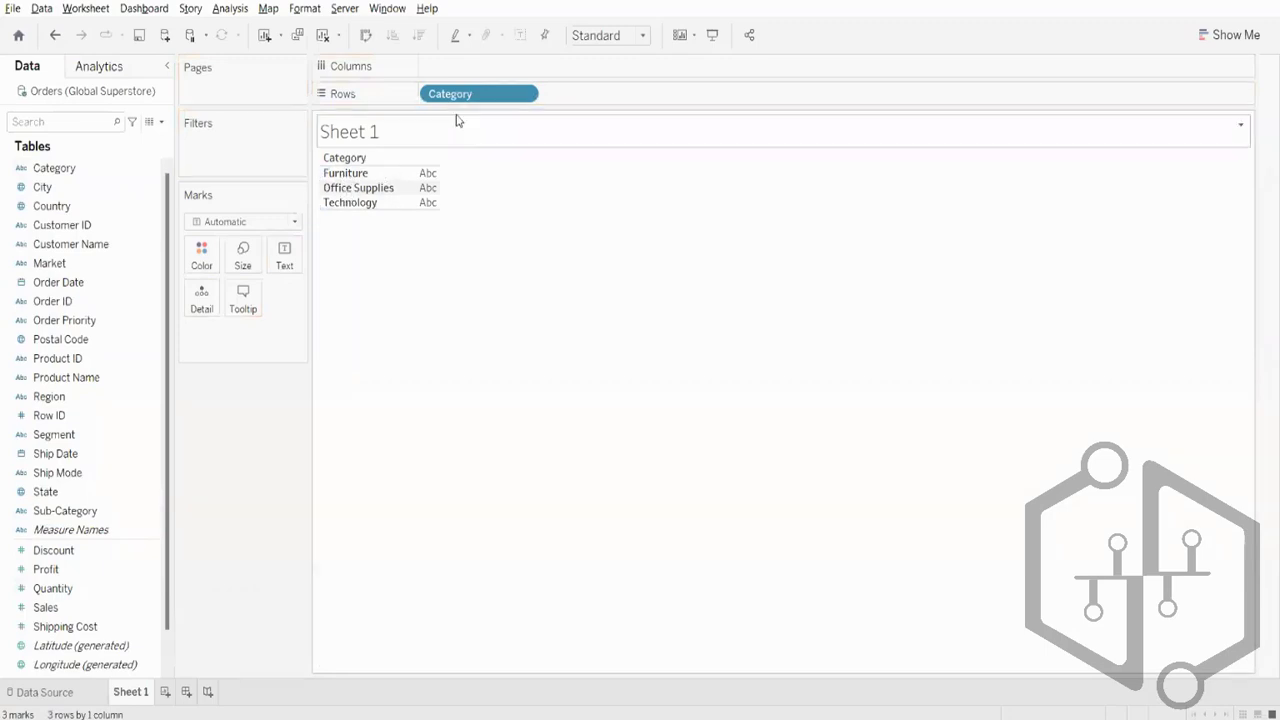
{"action": "left_click_drag", "start_coordinate": [456, 95], "coordinate": [245, 400]}
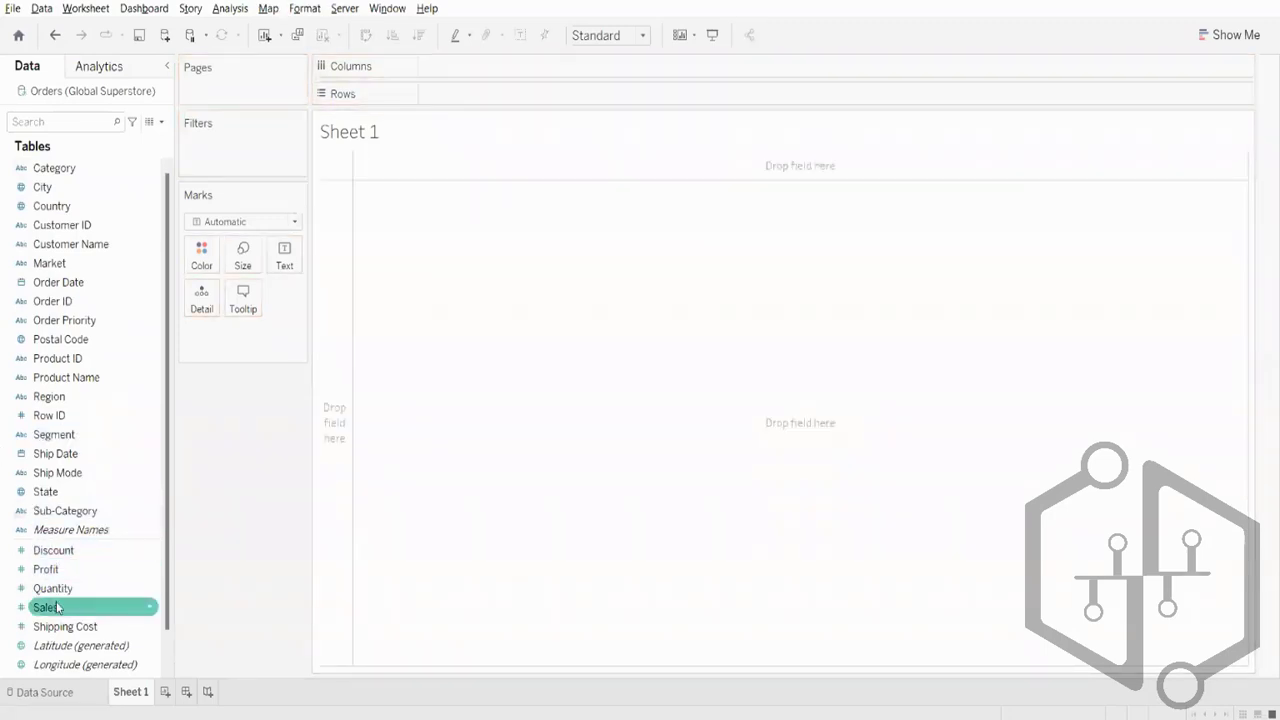
Place Profit on the rows and switch its chart type to a text table and to horizontal bars.
{"action": "left_click_drag", "start_coordinate": [45, 569], "coordinate": [566, 96]}
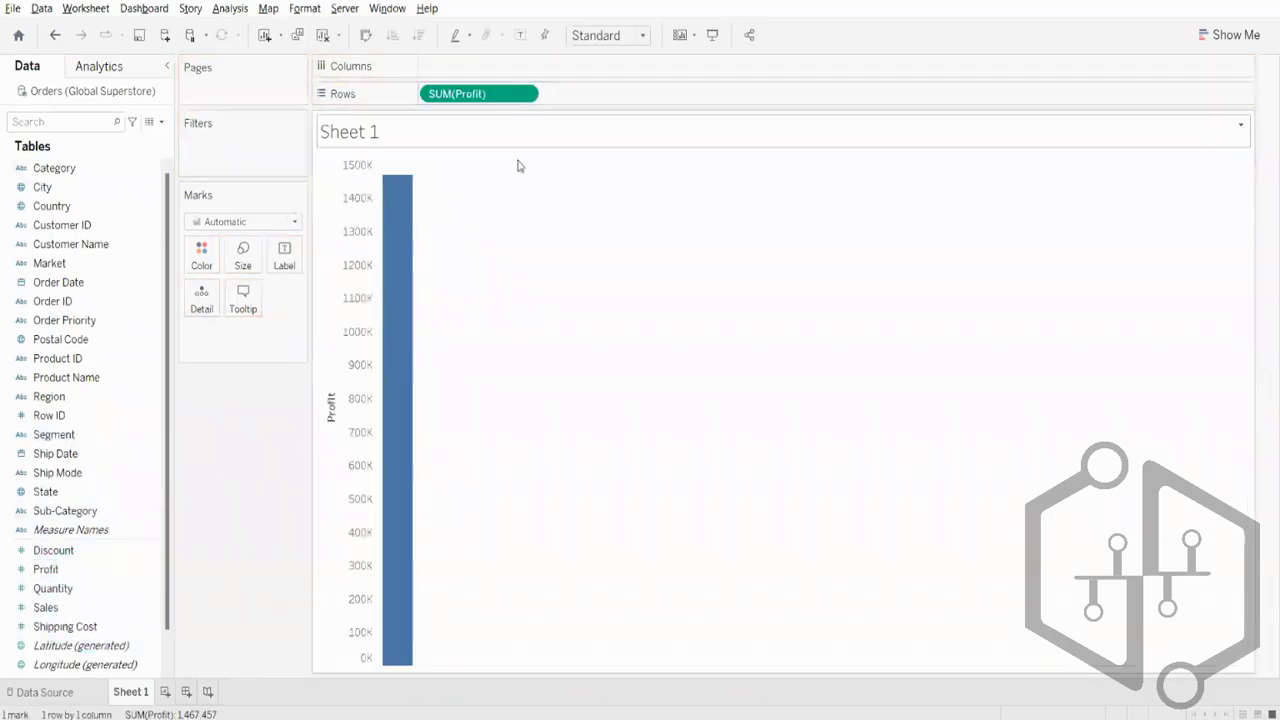
{"action": "left_click", "coordinate": [1200, 38]}
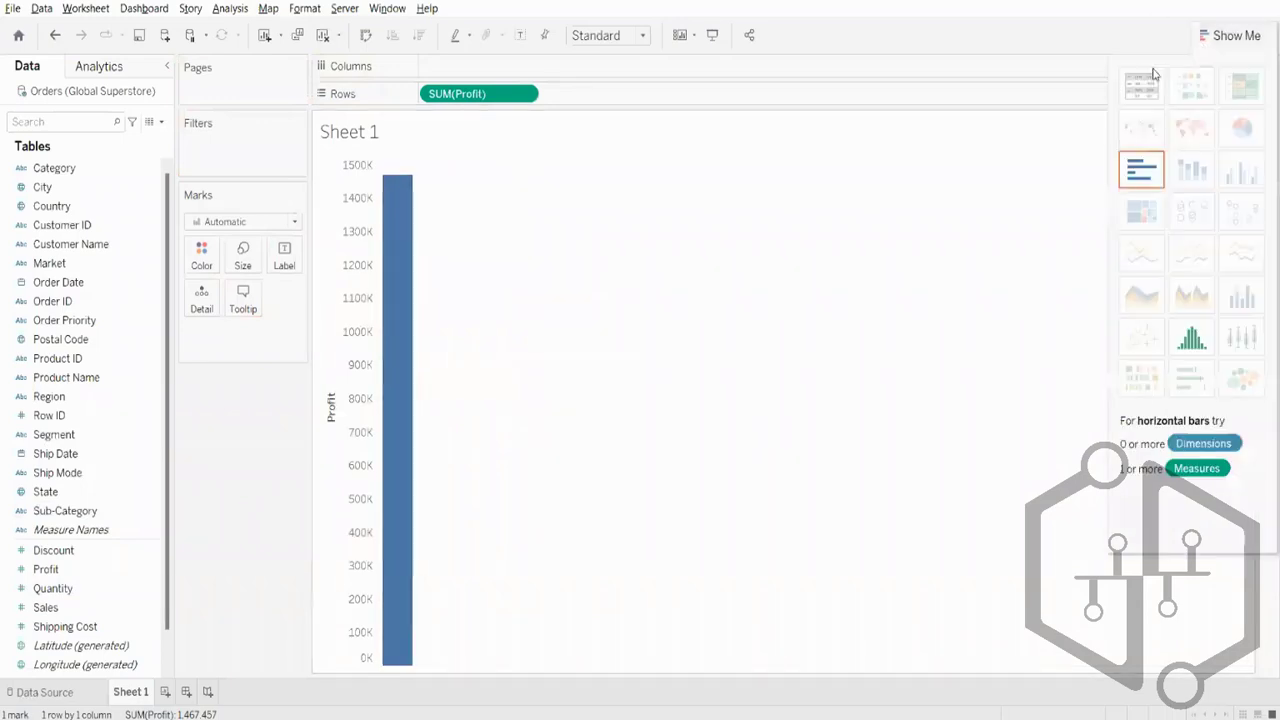
{"action": "left_click", "coordinate": [1141, 87]}
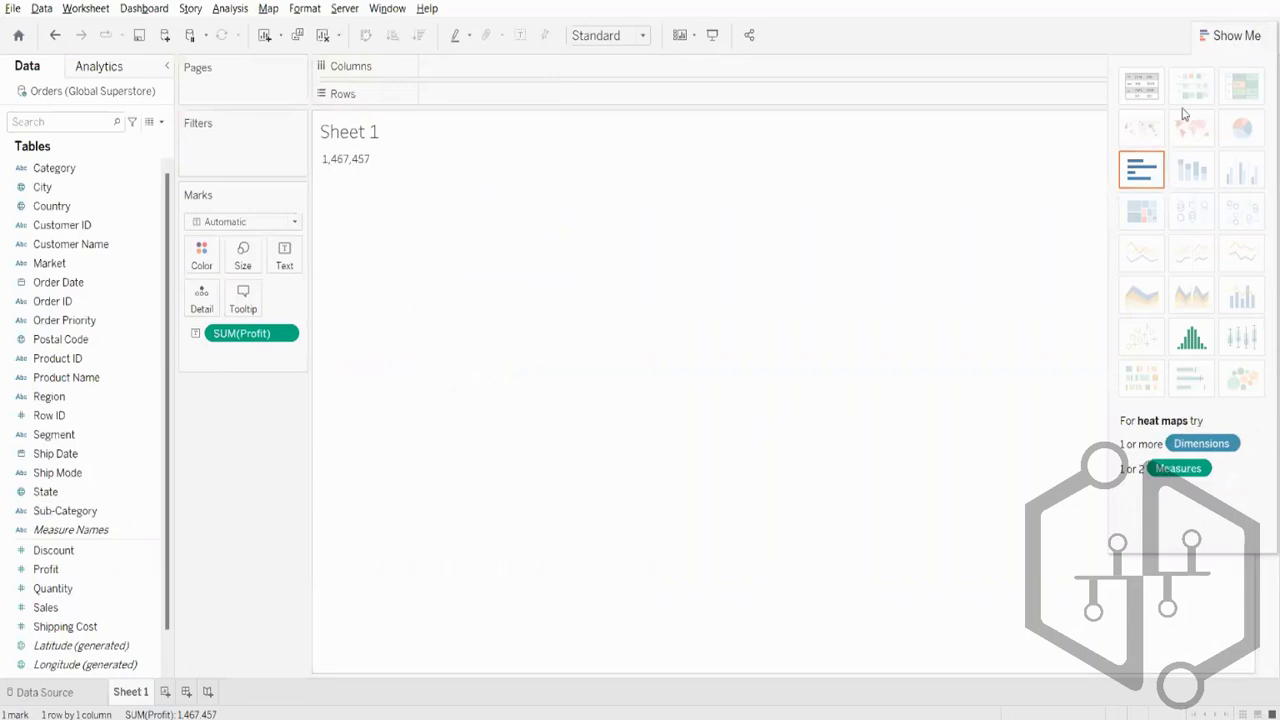
{"action": "left_click", "coordinate": [1141, 168]}
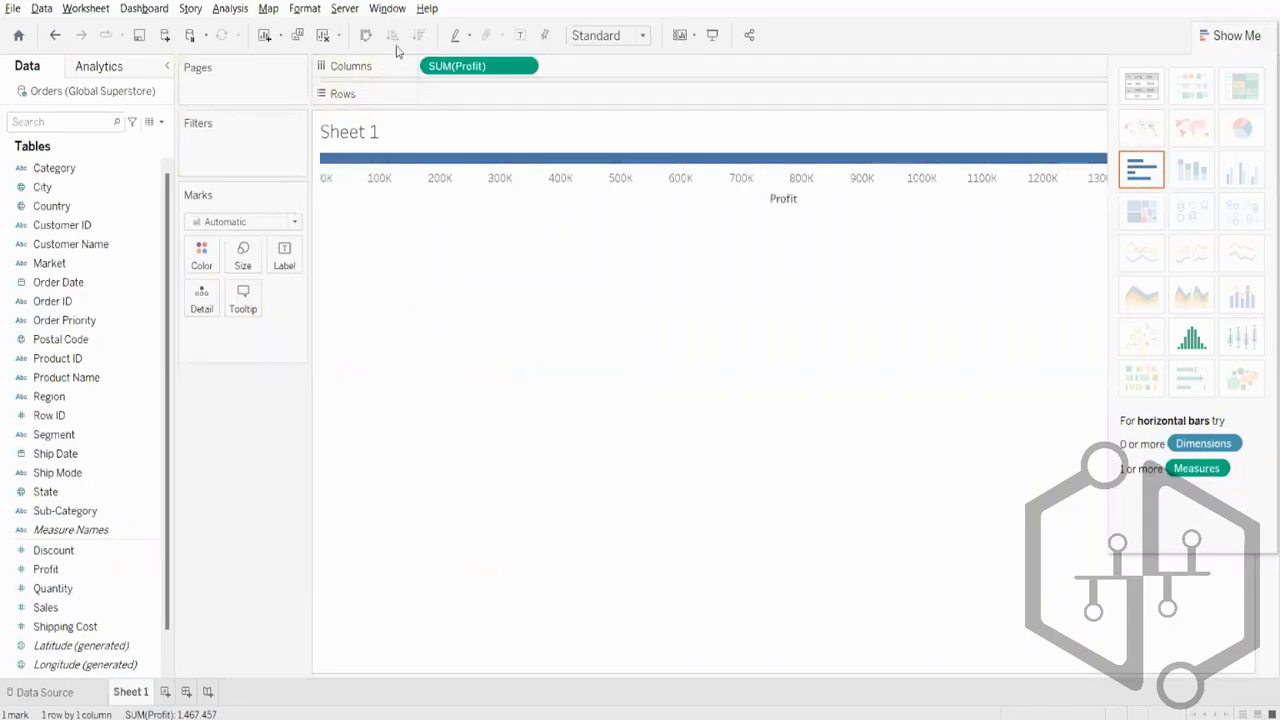
Swap the rows and columns of the Profit bar, and remove Profit from the sheet.
{"action": "left_click", "coordinate": [366, 35]}
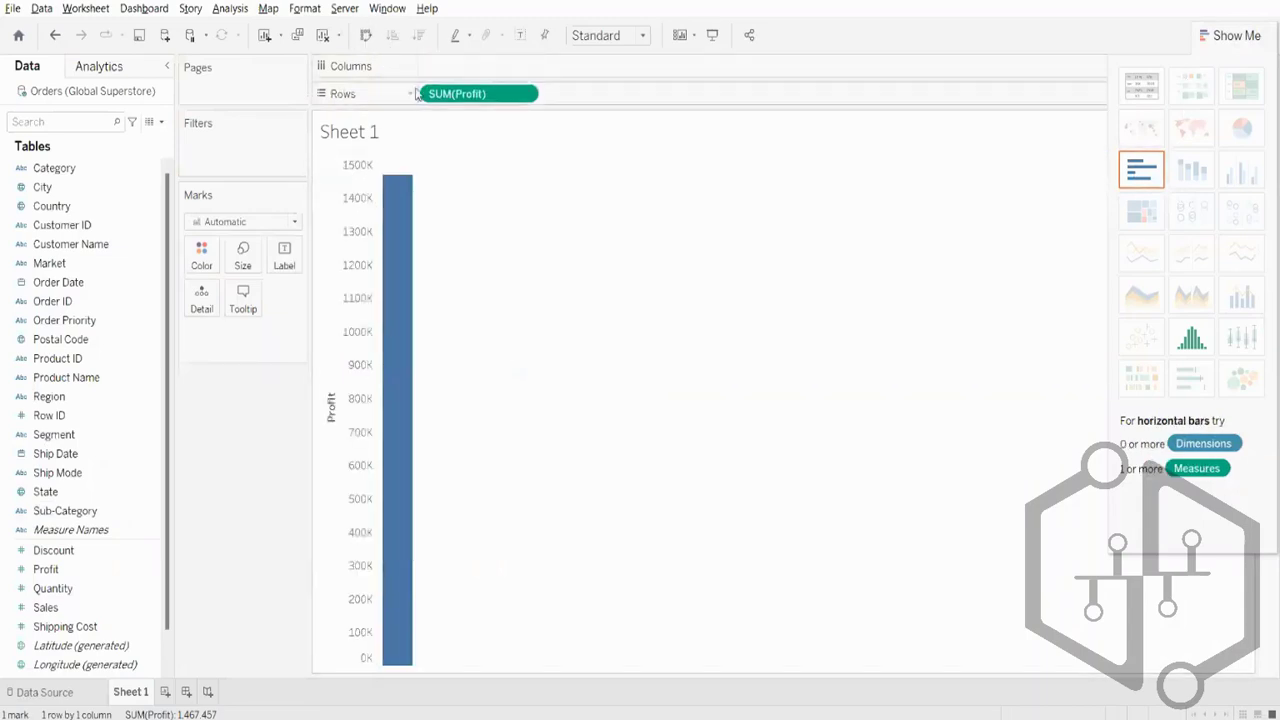
{"action": "left_click_drag", "start_coordinate": [470, 93], "coordinate": [14, 418]}
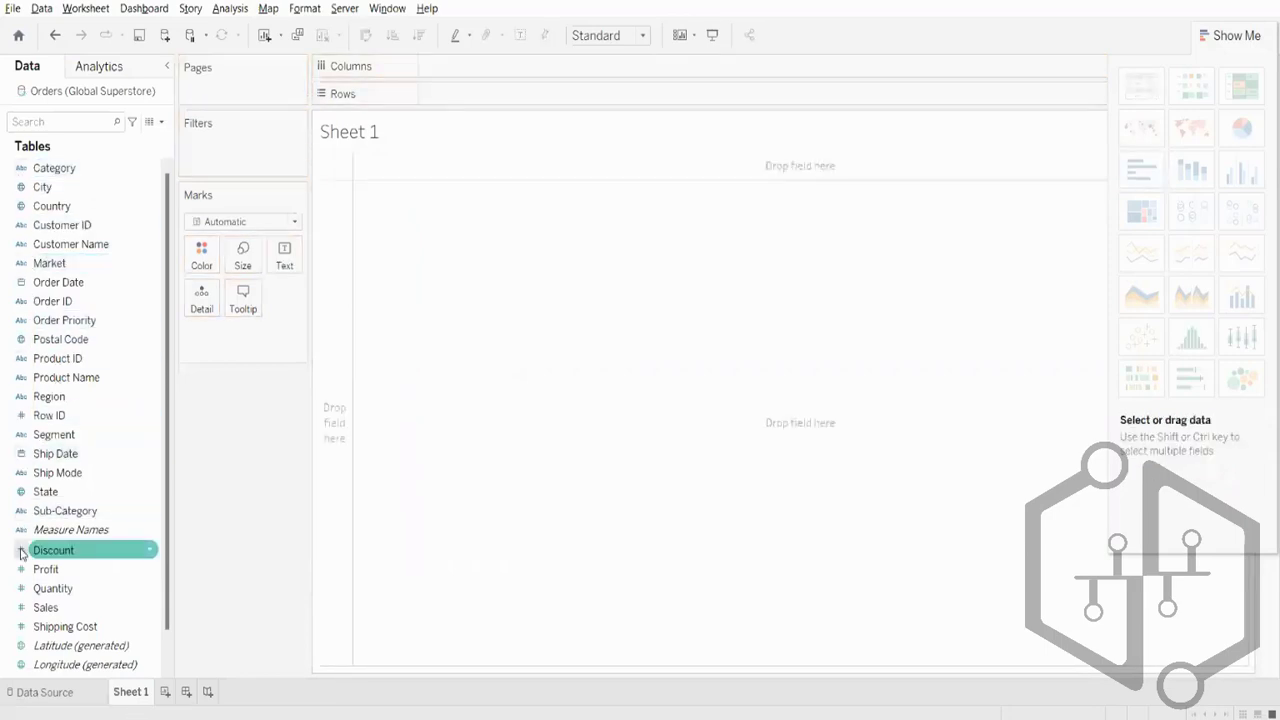
Chart Sales in the rows by Order Date year in the columns, and drill the date down to quarters.
{"action": "scroll", "coordinate": [30, 665], "scroll_direction": "down", "scroll_amount": 1}
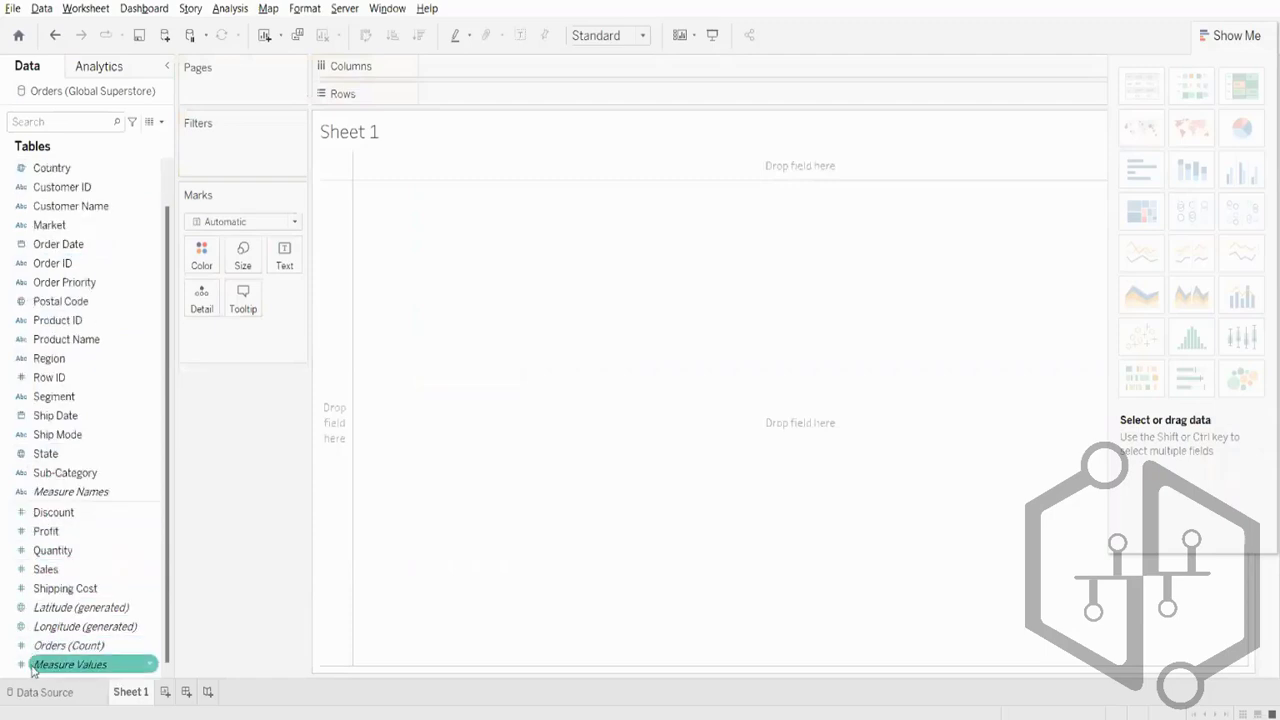
{"action": "left_click", "coordinate": [160, 626]}
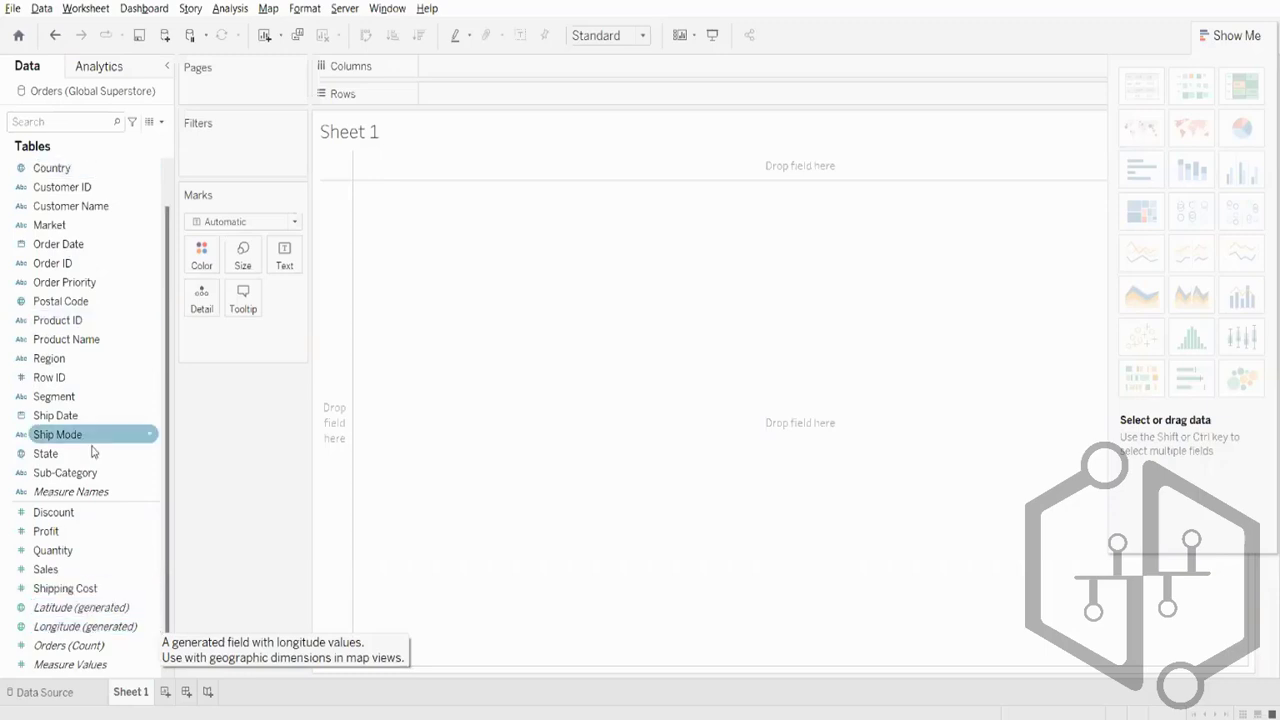
{"action": "left_click_drag", "start_coordinate": [110, 252], "coordinate": [534, 68]}
{"action": "left_click_drag", "start_coordinate": [60, 569], "coordinate": [524, 96]}
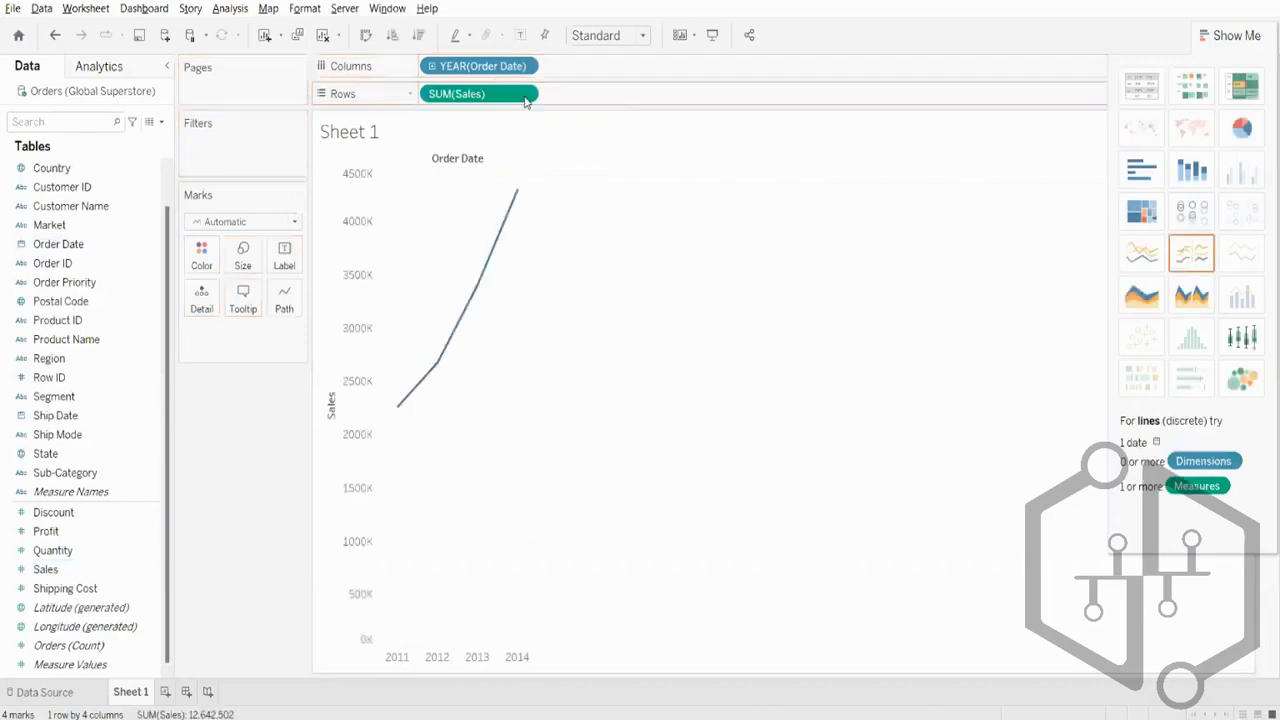
{"action": "left_click", "coordinate": [432, 66]}
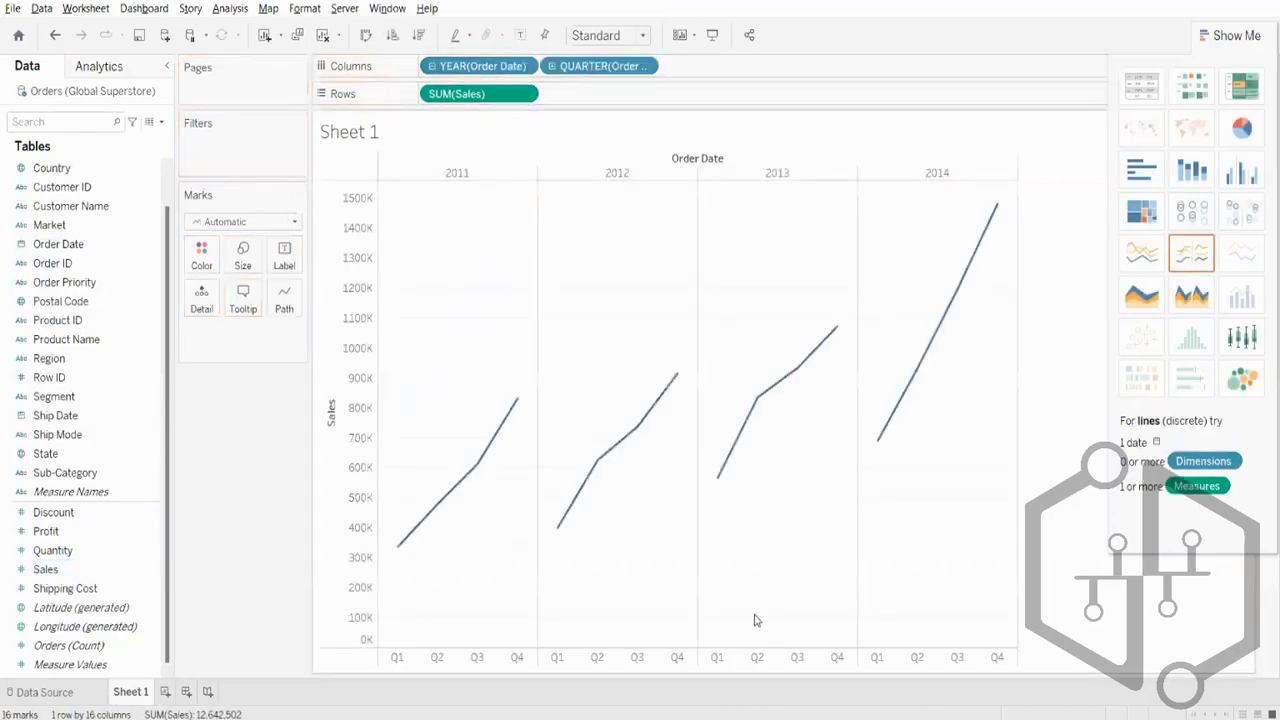
Color the quarterly Sales lines by Market, inspect individual market points, and remove Market from the marks.
{"action": "mouse_move", "coordinate": [508, 414]}
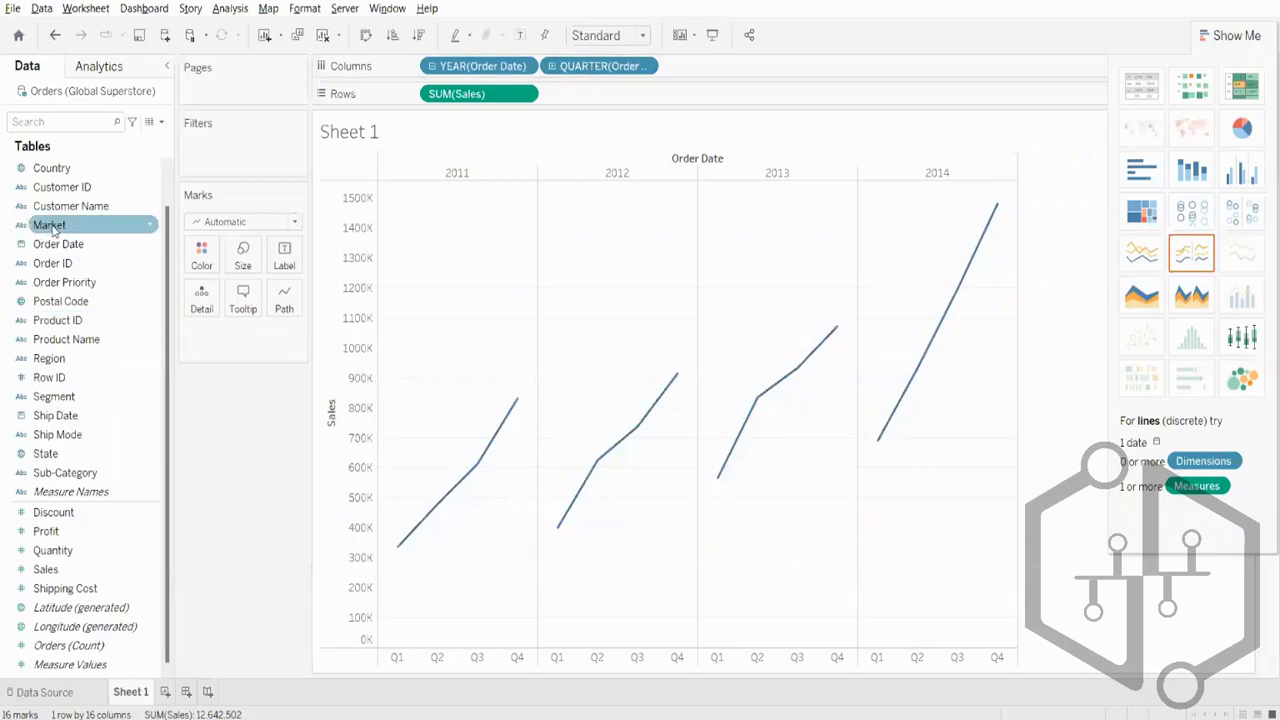
{"action": "left_click_drag", "start_coordinate": [45, 225], "coordinate": [201, 257]}
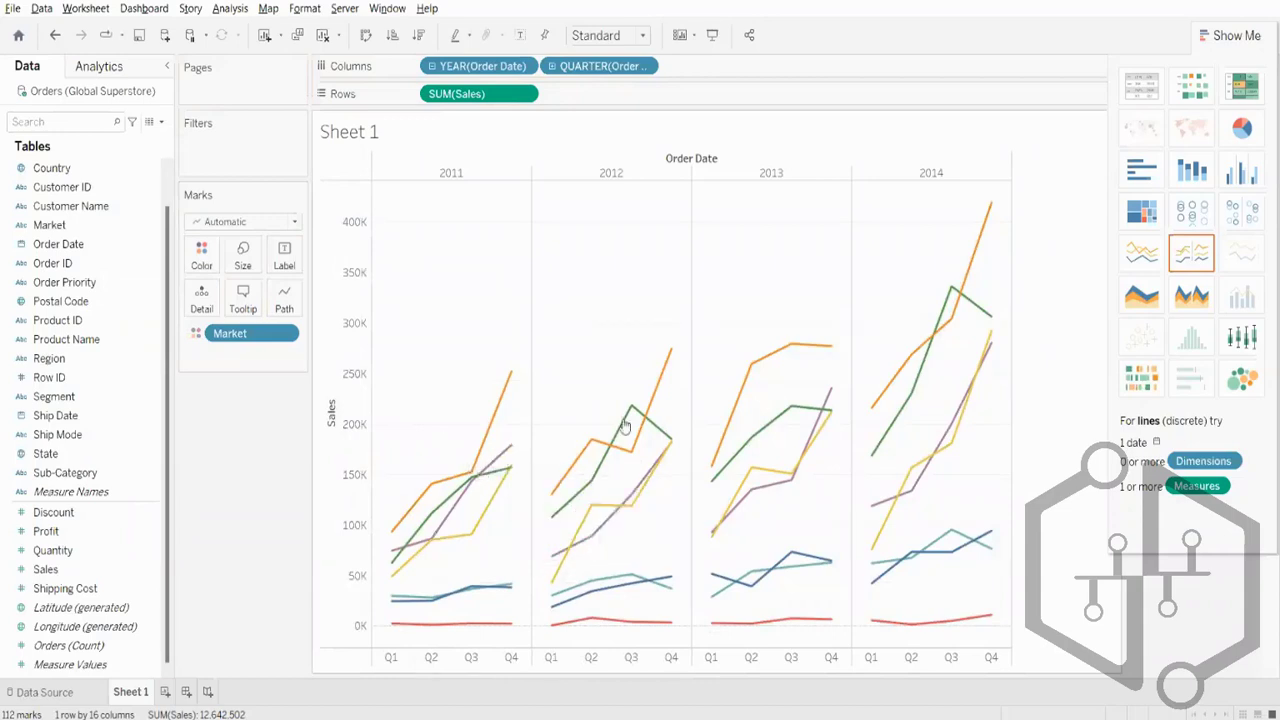
{"action": "left_click", "coordinate": [1222, 36]}
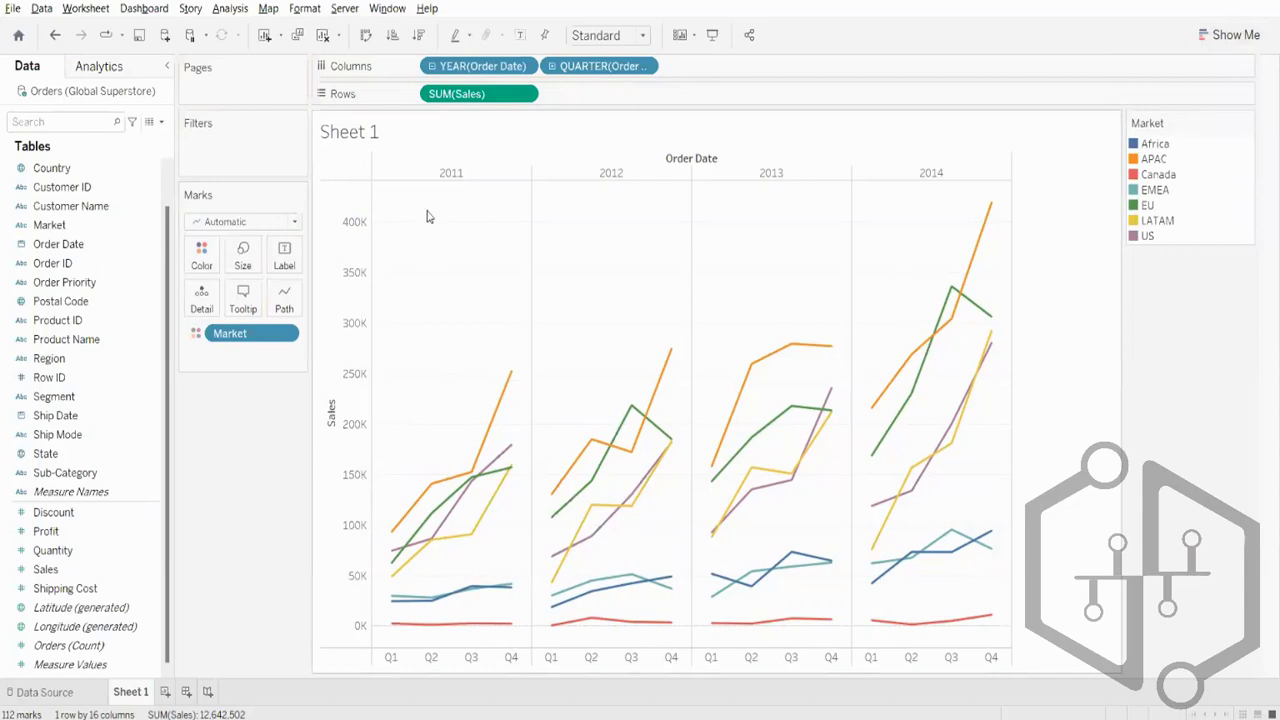
{"action": "mouse_move", "coordinate": [443, 543]}
{"action": "mouse_move", "coordinate": [893, 512]}
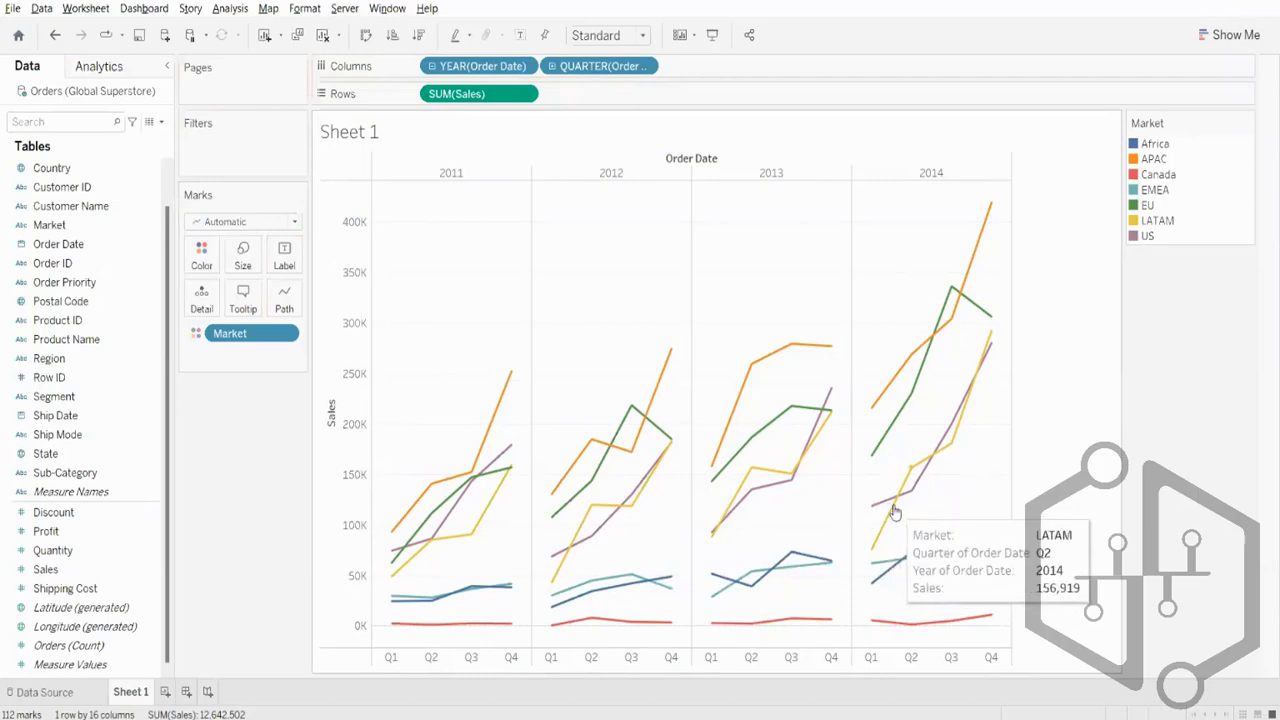
{"action": "mouse_move", "coordinate": [876, 563]}
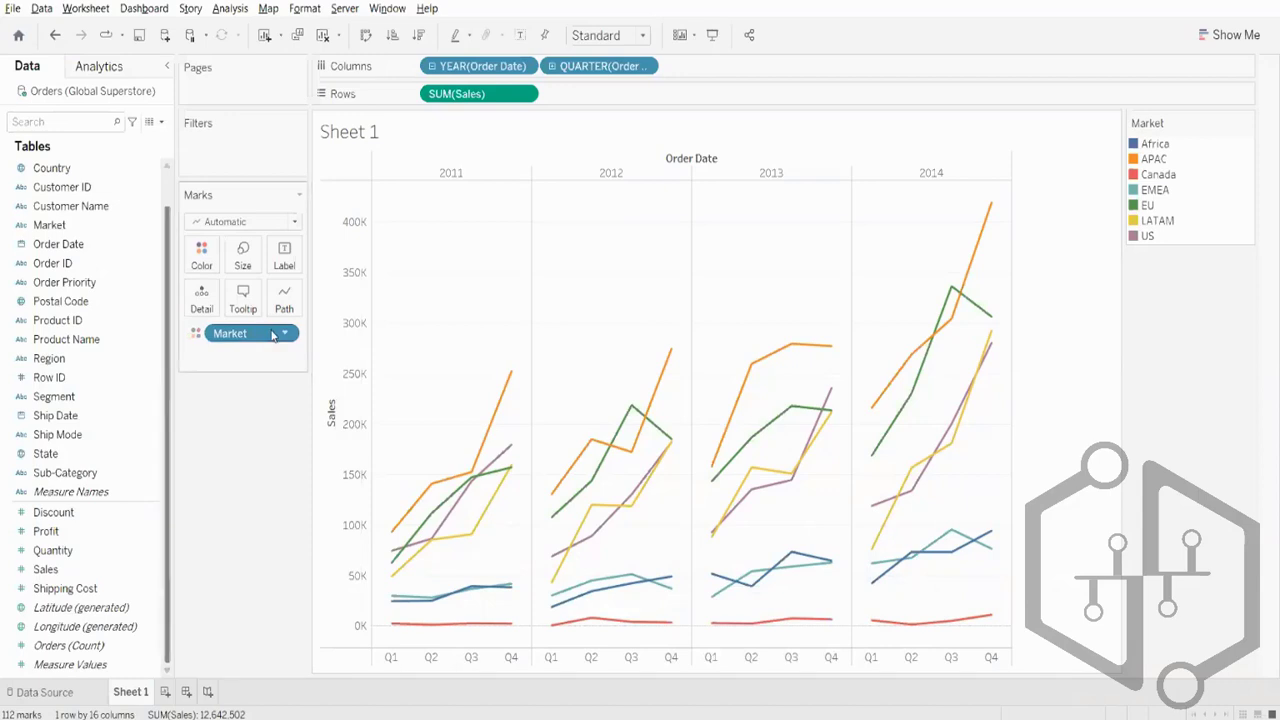
{"action": "left_click_drag", "start_coordinate": [277, 331], "coordinate": [40, 226]}
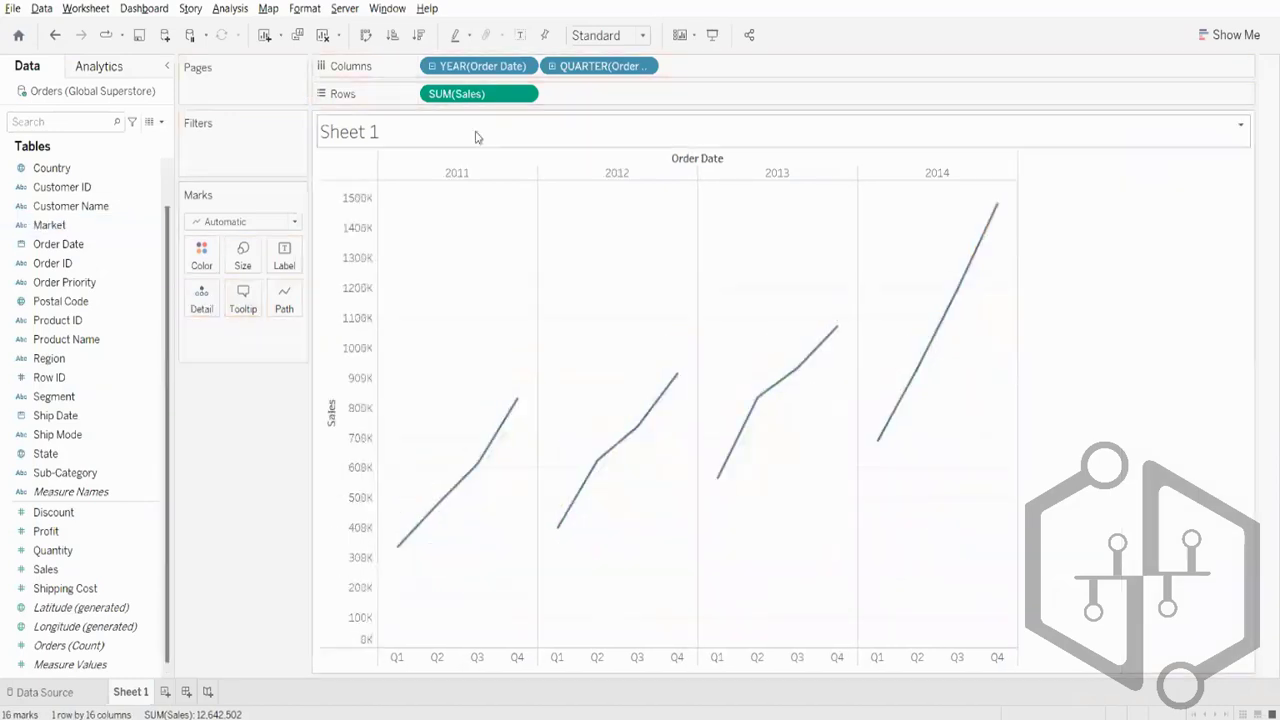
Drill the Order Date quarters down to months, and try the chart without the year and quarter before restoring them.
{"action": "left_click", "coordinate": [551, 67]}
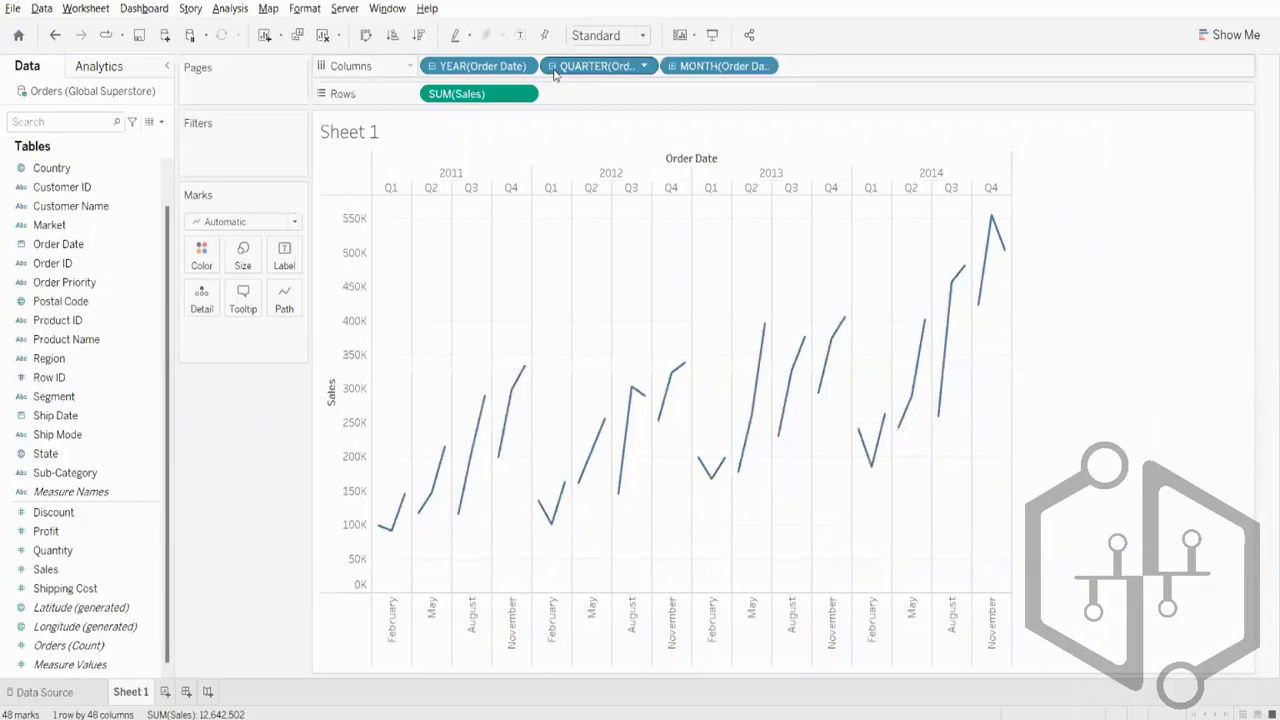
{"action": "left_click_drag", "start_coordinate": [480, 66], "coordinate": [470, 38]}
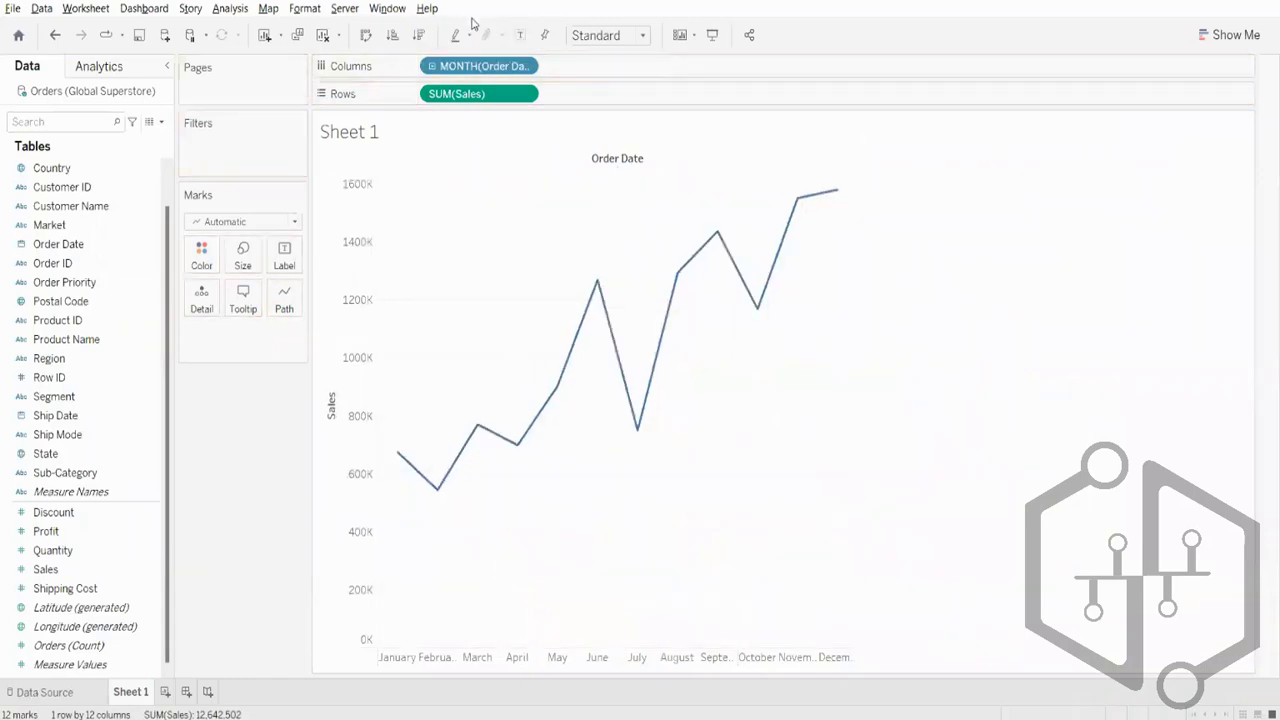
{"action": "key", "text": "ctrl+z"}
{"action": "key", "text": "ctrl+z"}
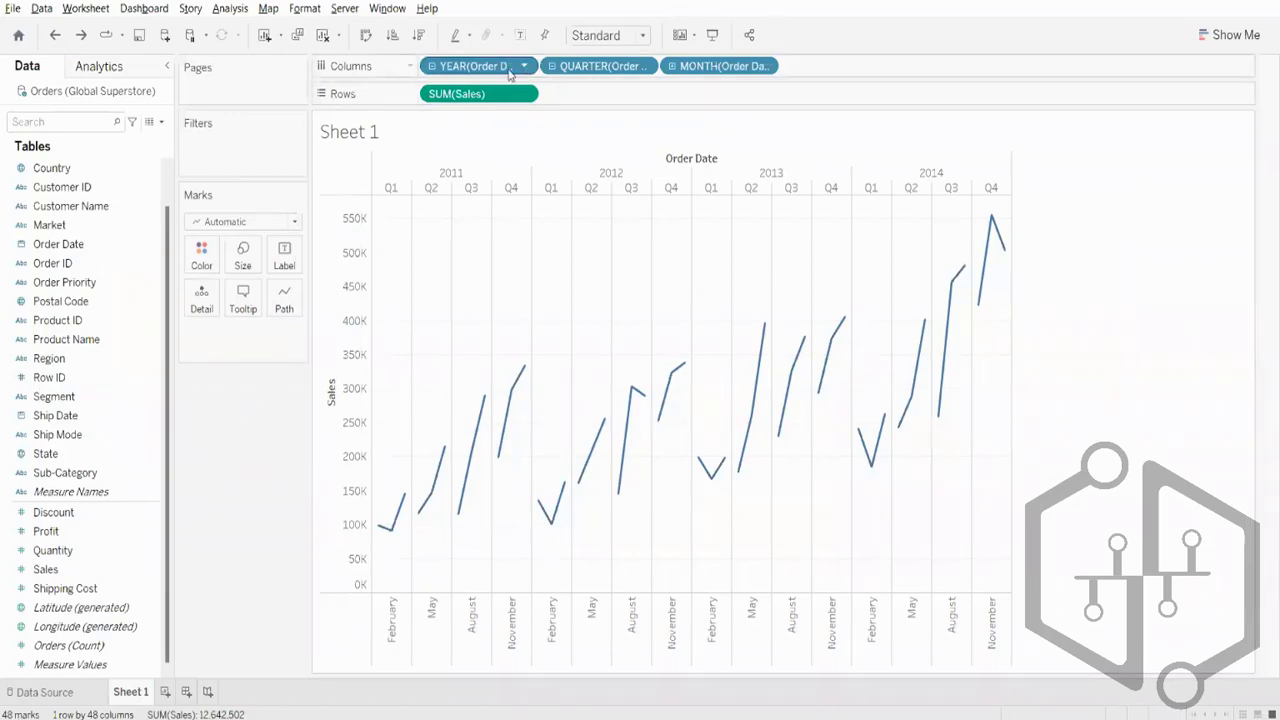
Remove the year and quarter levels of Order Date from the columns, and check the month field's date options.
{"action": "left_click_drag", "start_coordinate": [510, 75], "coordinate": [132, 215]}
{"action": "left_click_drag", "start_coordinate": [466, 66], "coordinate": [53, 356]}
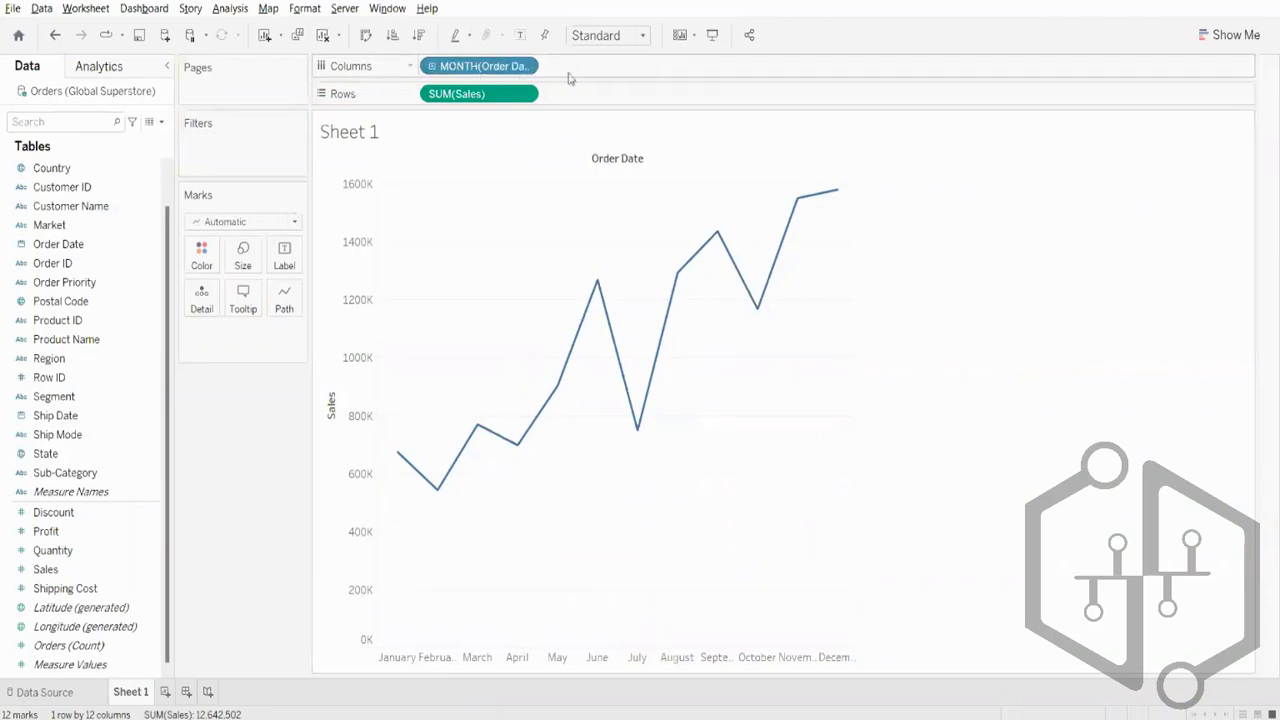
{"action": "left_click", "coordinate": [521, 67]}
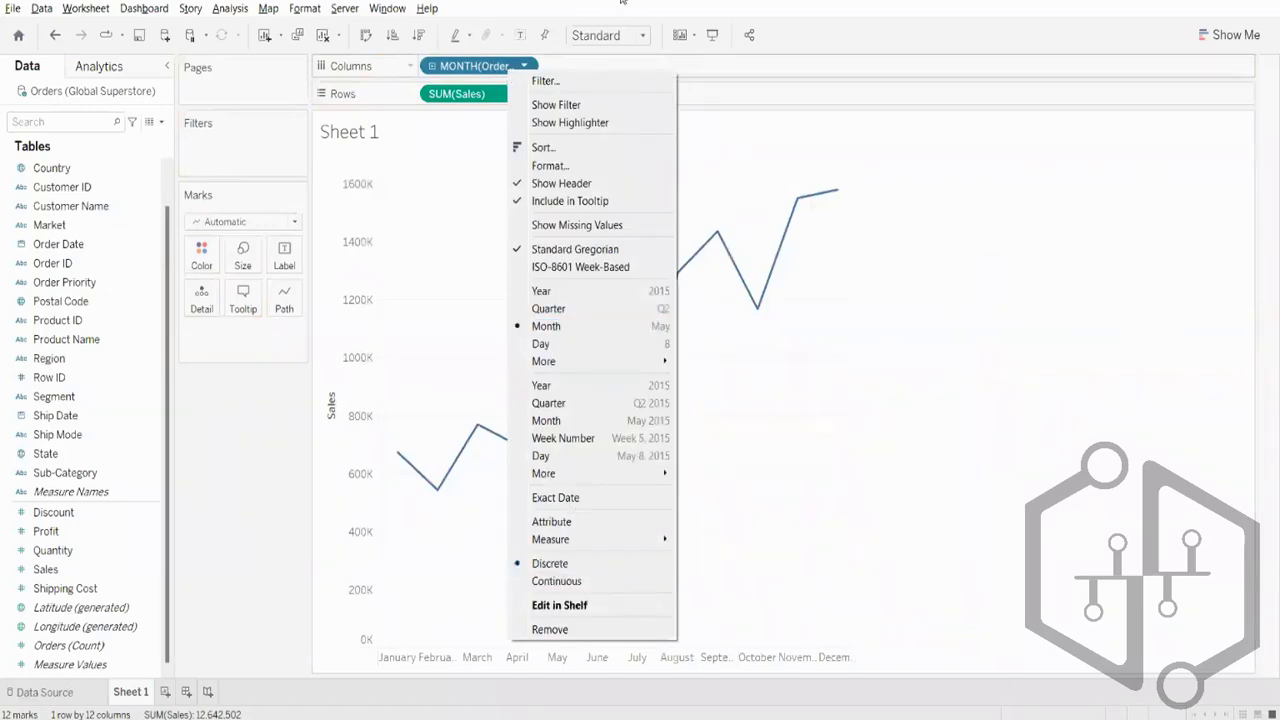
{"action": "left_click", "coordinate": [520, 36]}
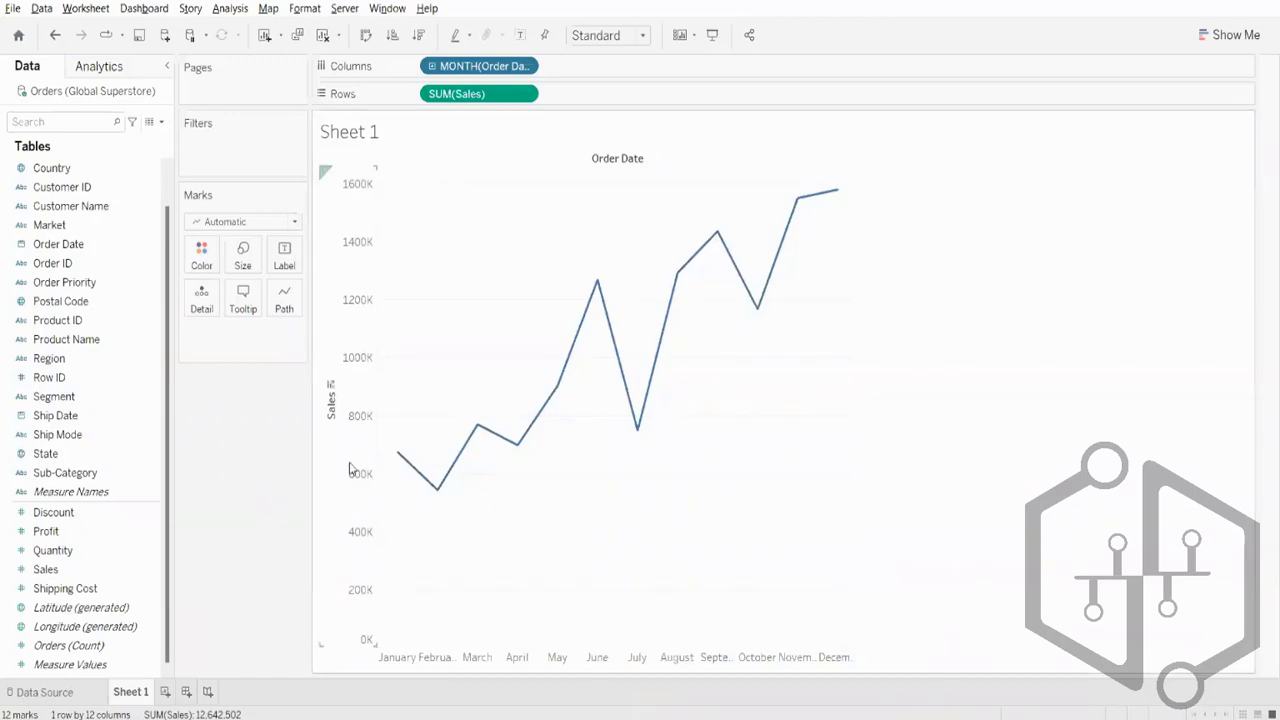
Add the Order Date year ahead of the month in the columns and remove it again.
{"action": "mouse_move", "coordinate": [400, 457]}
{"action": "mouse_move", "coordinate": [385, 657]}
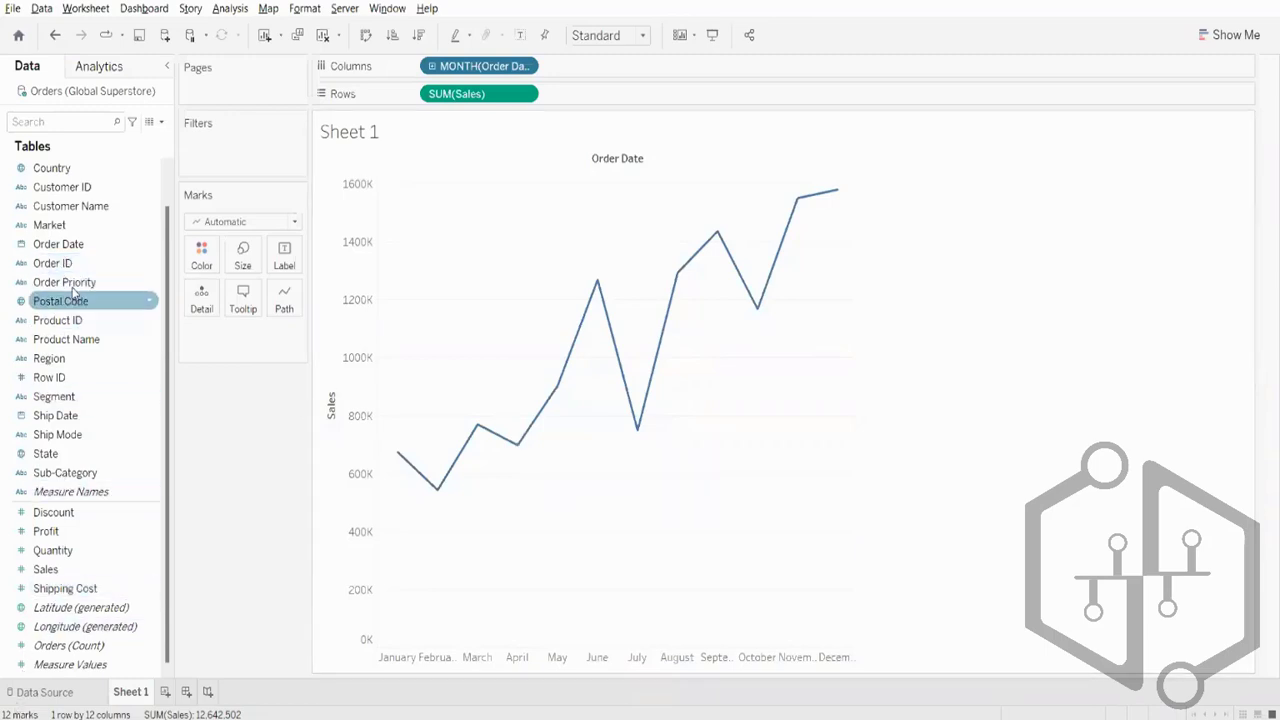
{"action": "left_click_drag", "start_coordinate": [58, 244], "coordinate": [434, 66]}
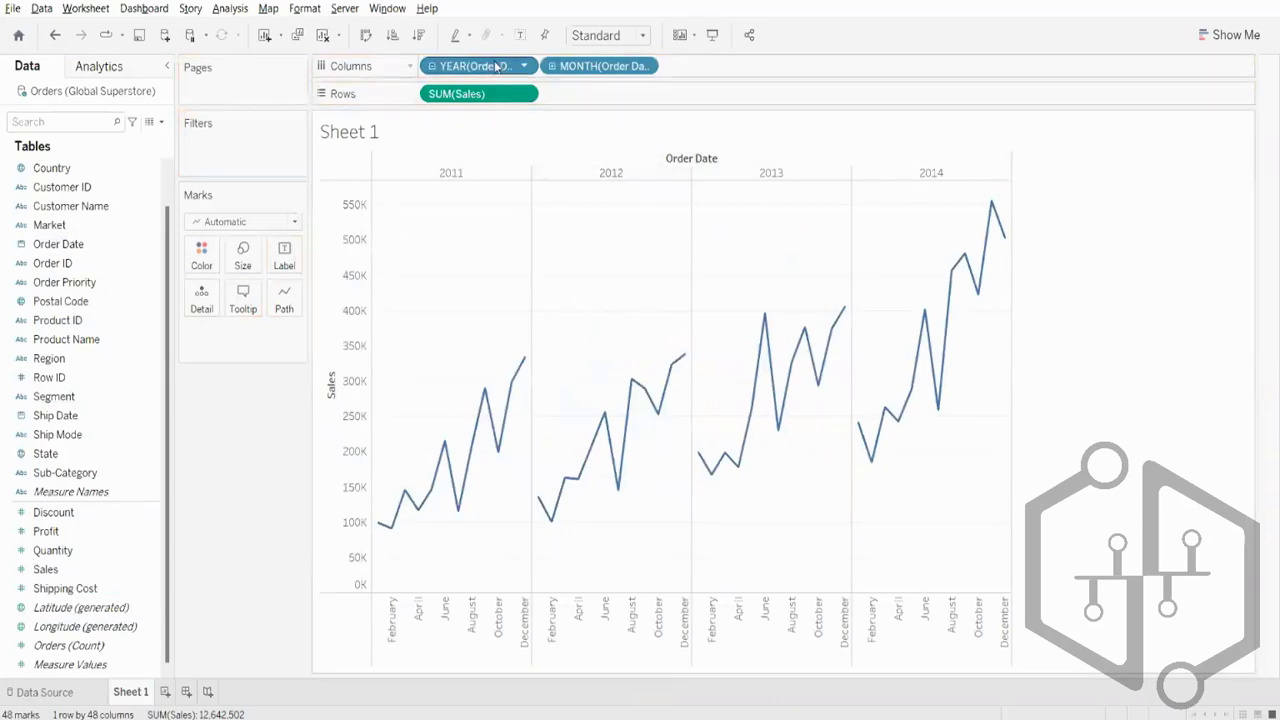
{"action": "left_click_drag", "start_coordinate": [497, 66], "coordinate": [210, 263]}
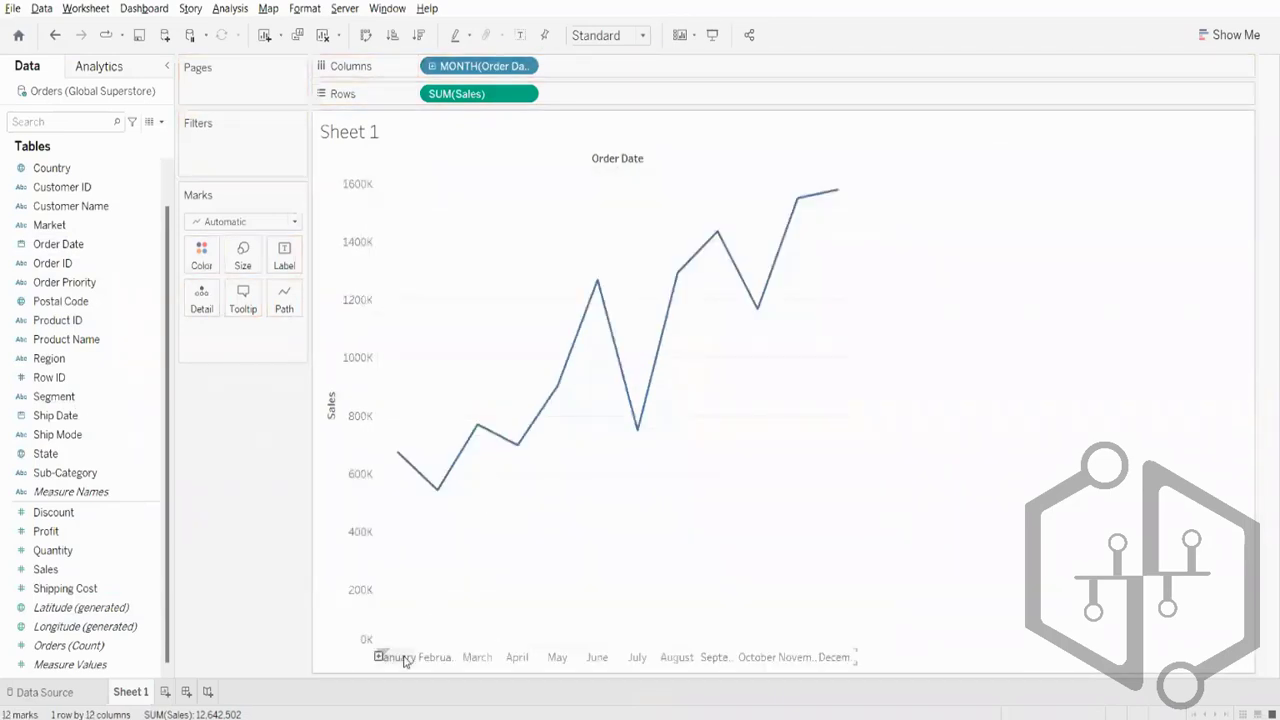
Inspect monthly Sales points, and place the Order Date year ahead of the month in the columns.
{"action": "mouse_move", "coordinate": [438, 494]}
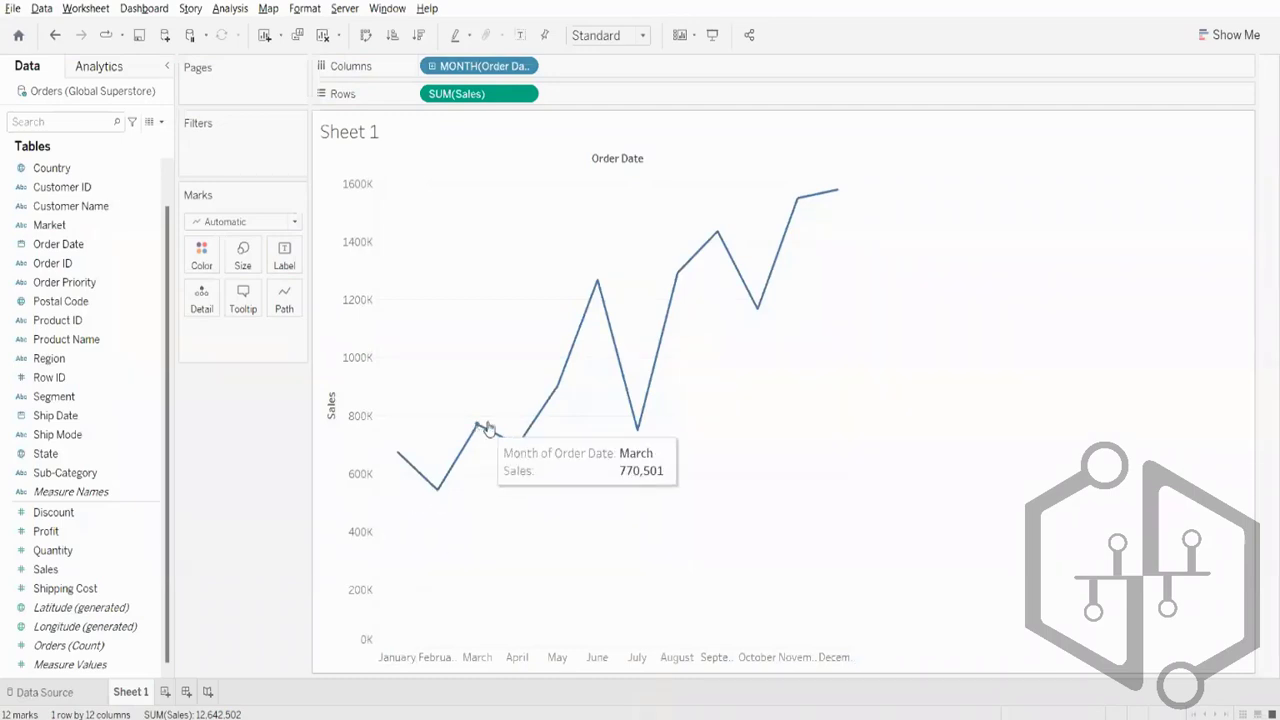
{"action": "mouse_move", "coordinate": [637, 432]}
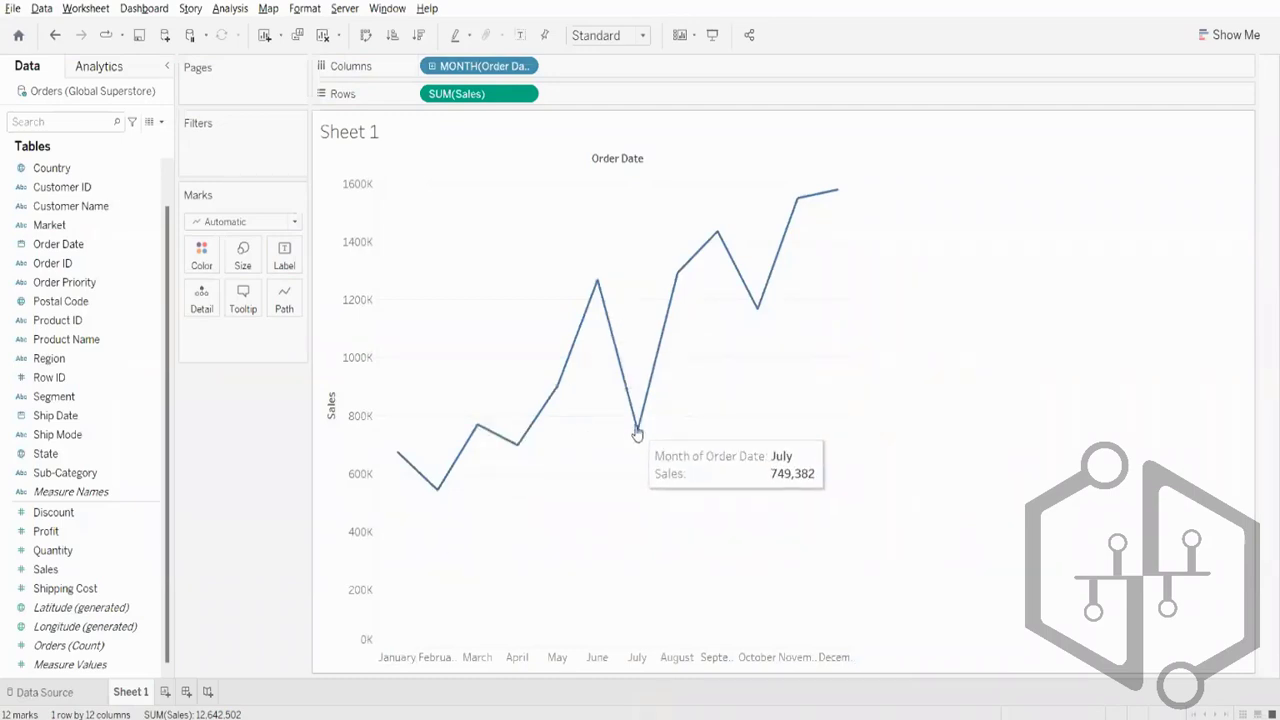
{"action": "mouse_move", "coordinate": [691, 268]}
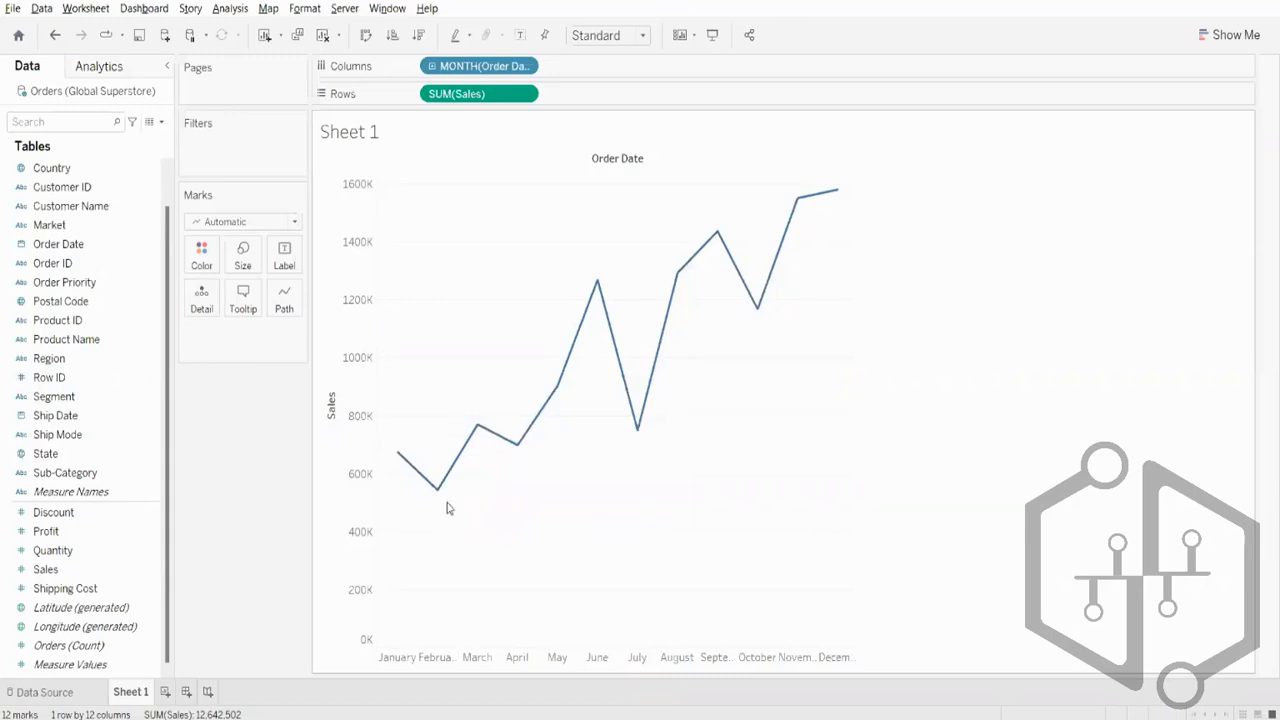
{"action": "mouse_move", "coordinate": [477, 426]}
{"action": "left_click", "coordinate": [91, 250]}
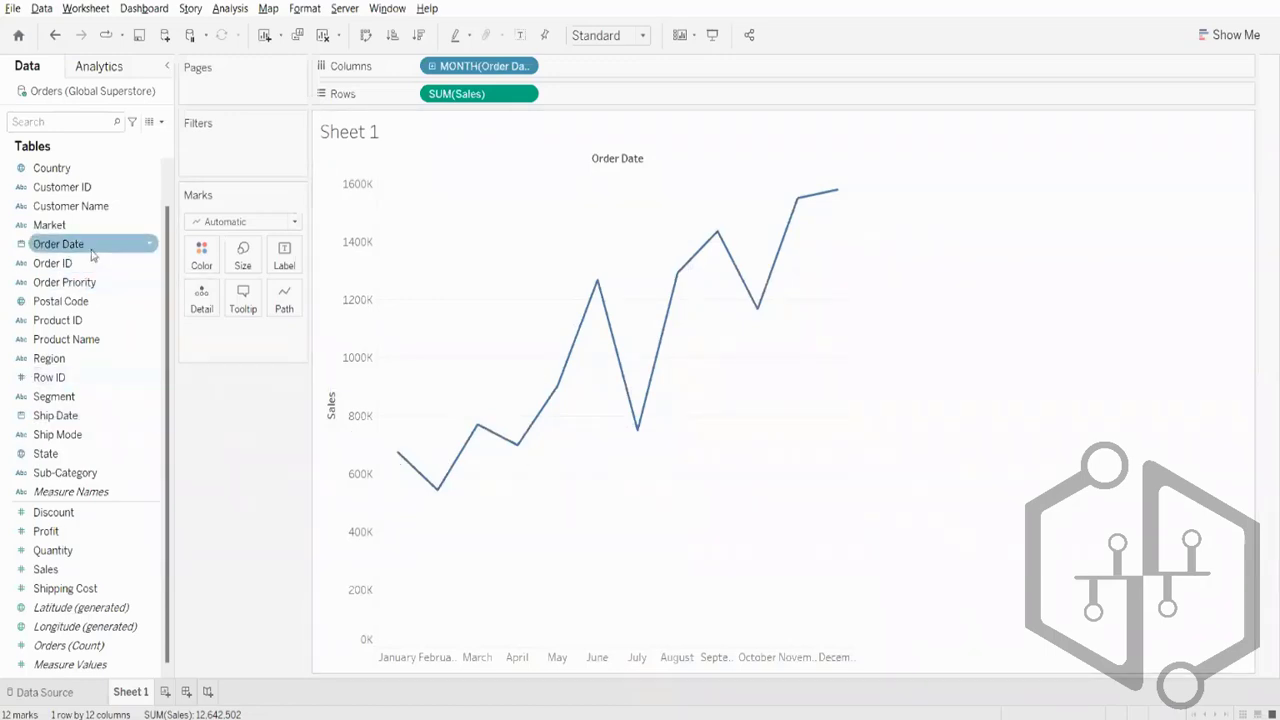
{"action": "left_click_drag", "start_coordinate": [91, 255], "coordinate": [435, 77]}
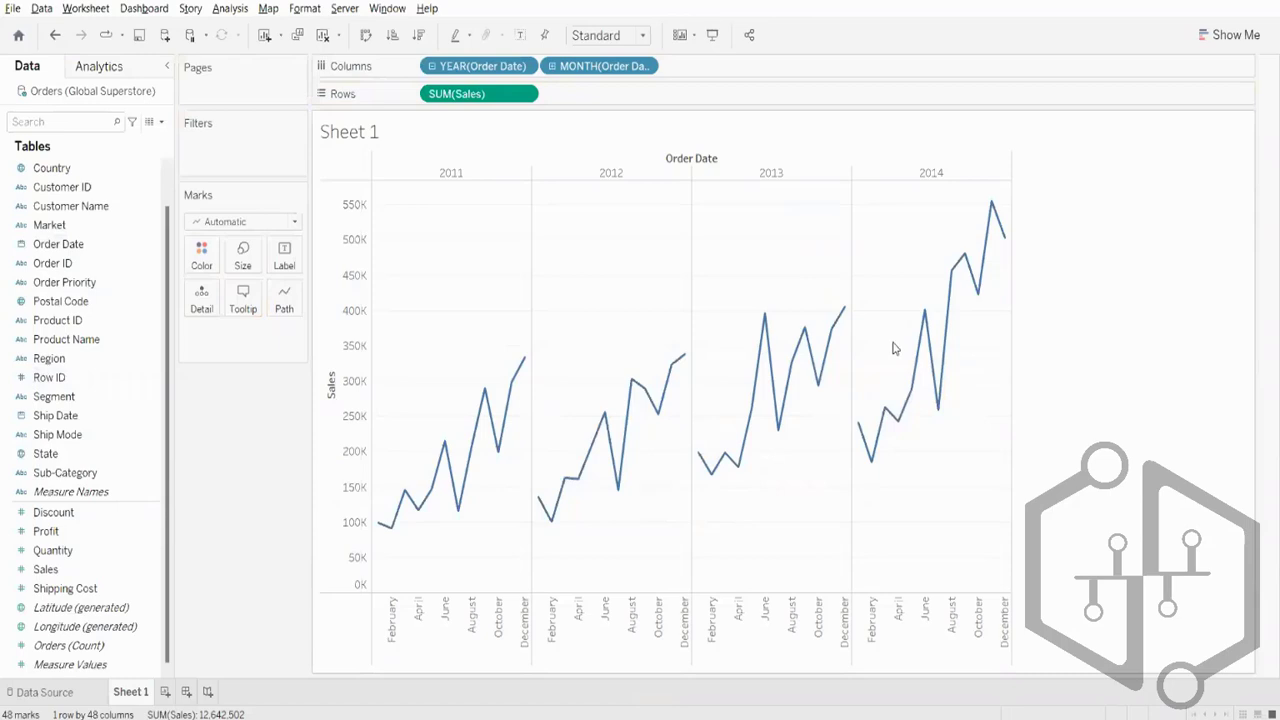
{"action": "mouse_move", "coordinate": [827, 362]}
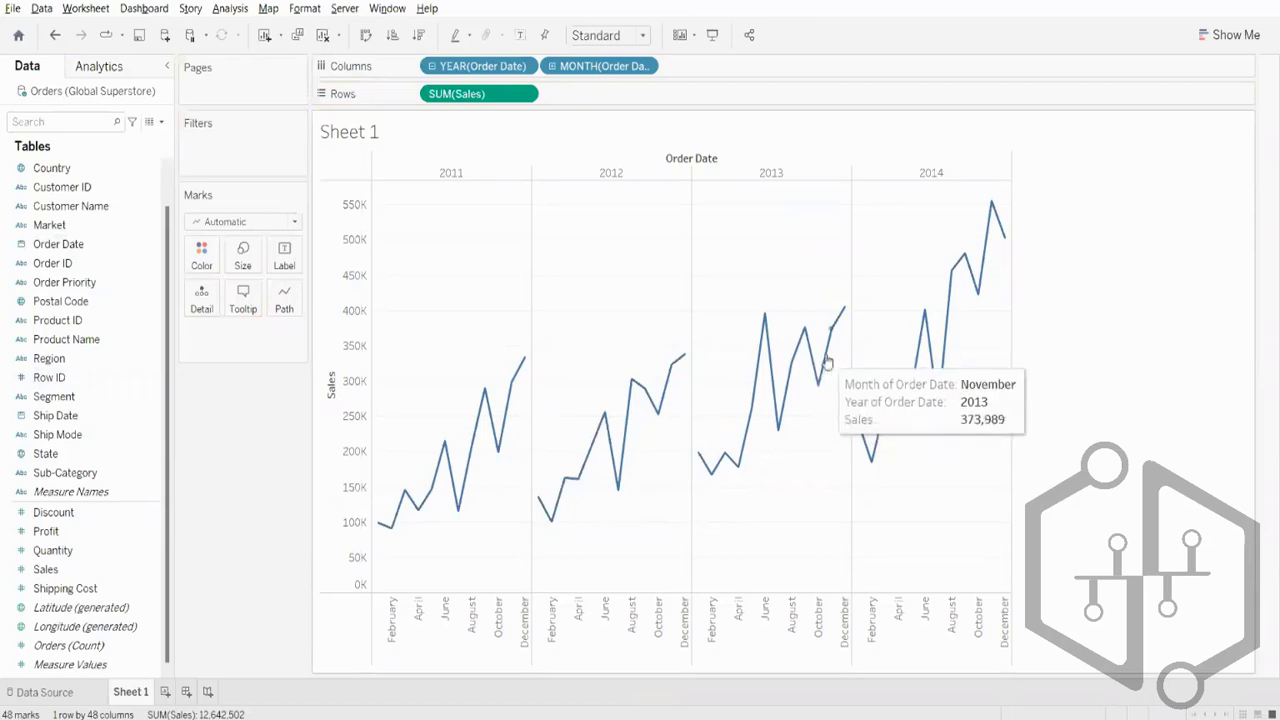
Clear the sheet and chart Sales by the year of Order Date.
{"action": "left_click", "coordinate": [326, 37]}
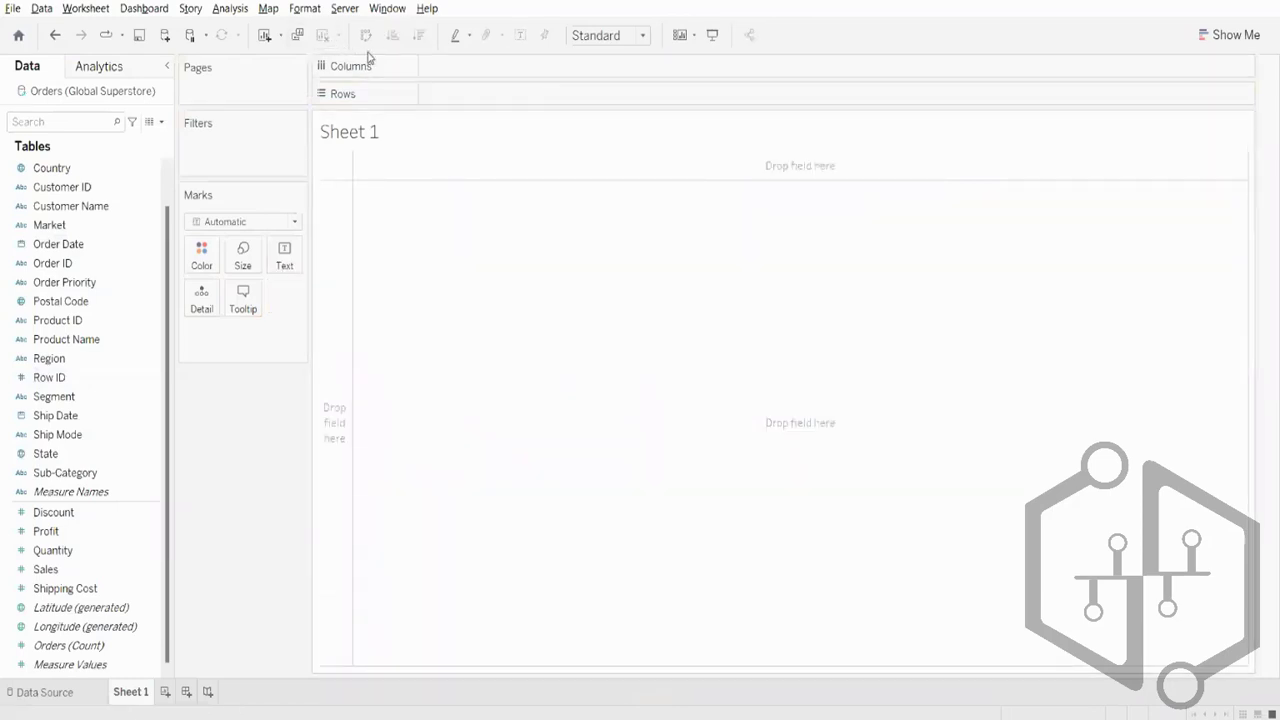
{"action": "double_click", "coordinate": [88, 570]}
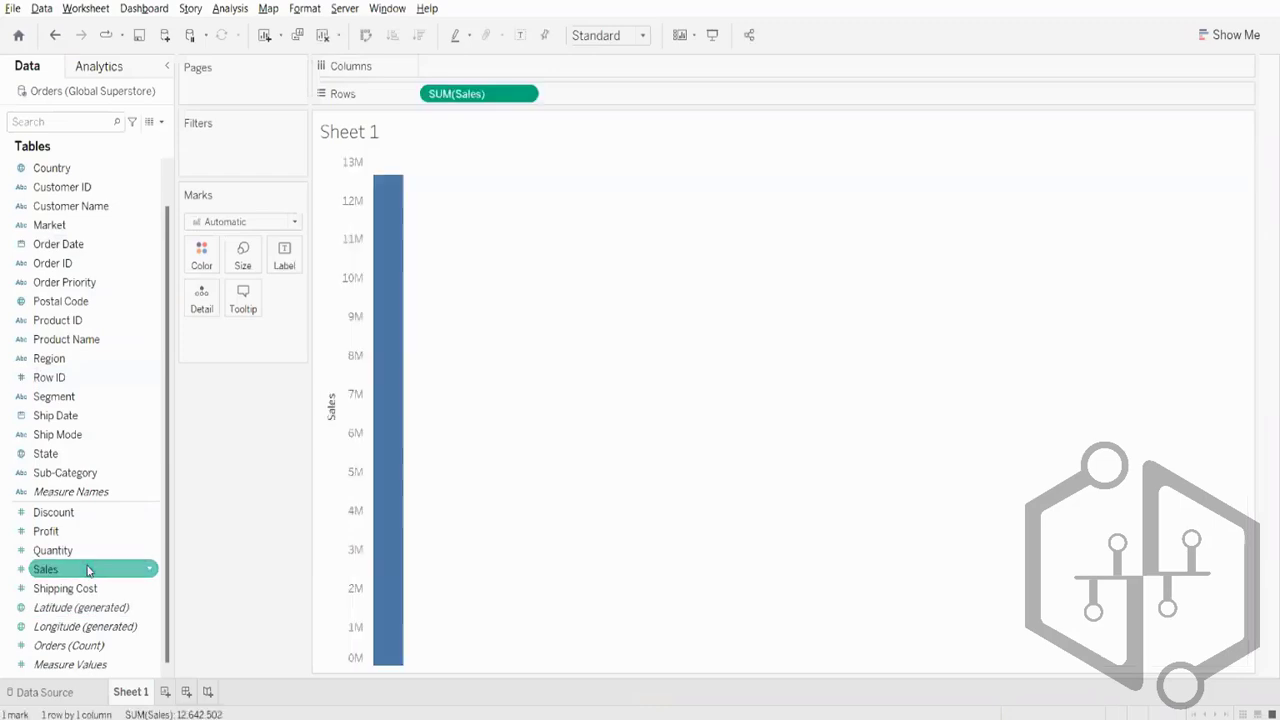
{"action": "double_click", "coordinate": [70, 244]}
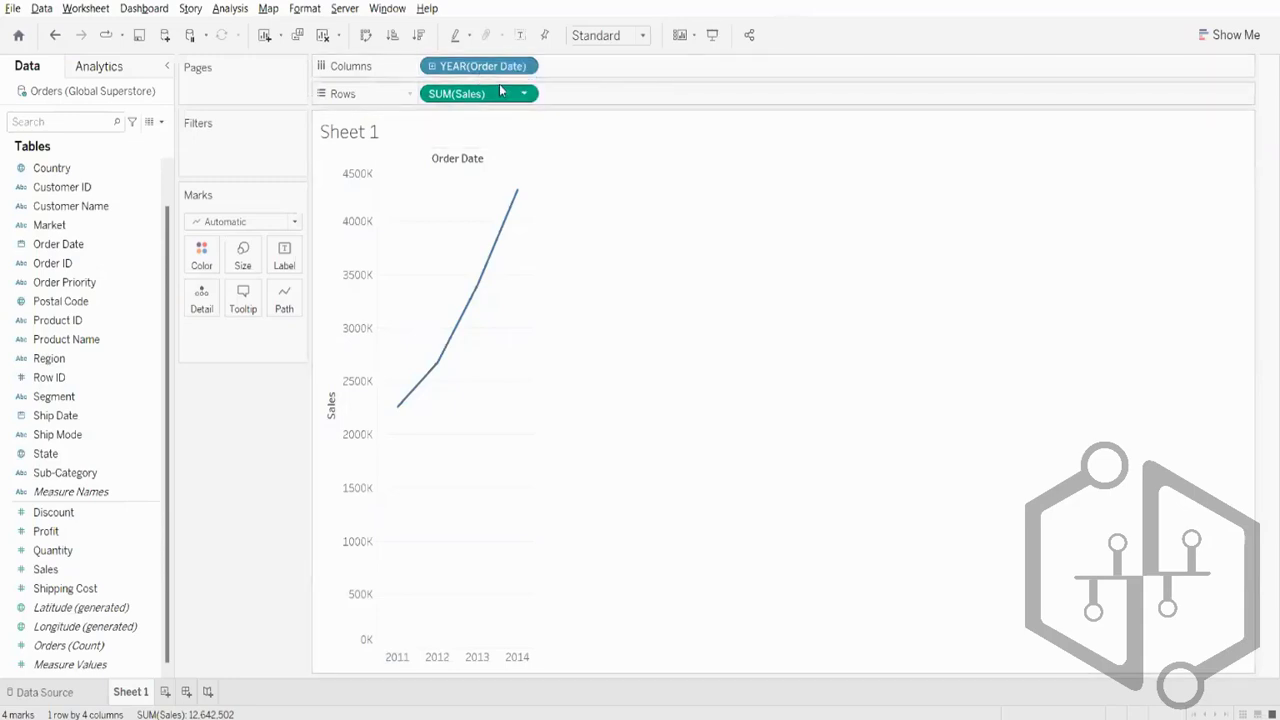
Check the date-level options for Order Date in the columns and change it to the continuous Year.
{"action": "left_click", "coordinate": [524, 67]}
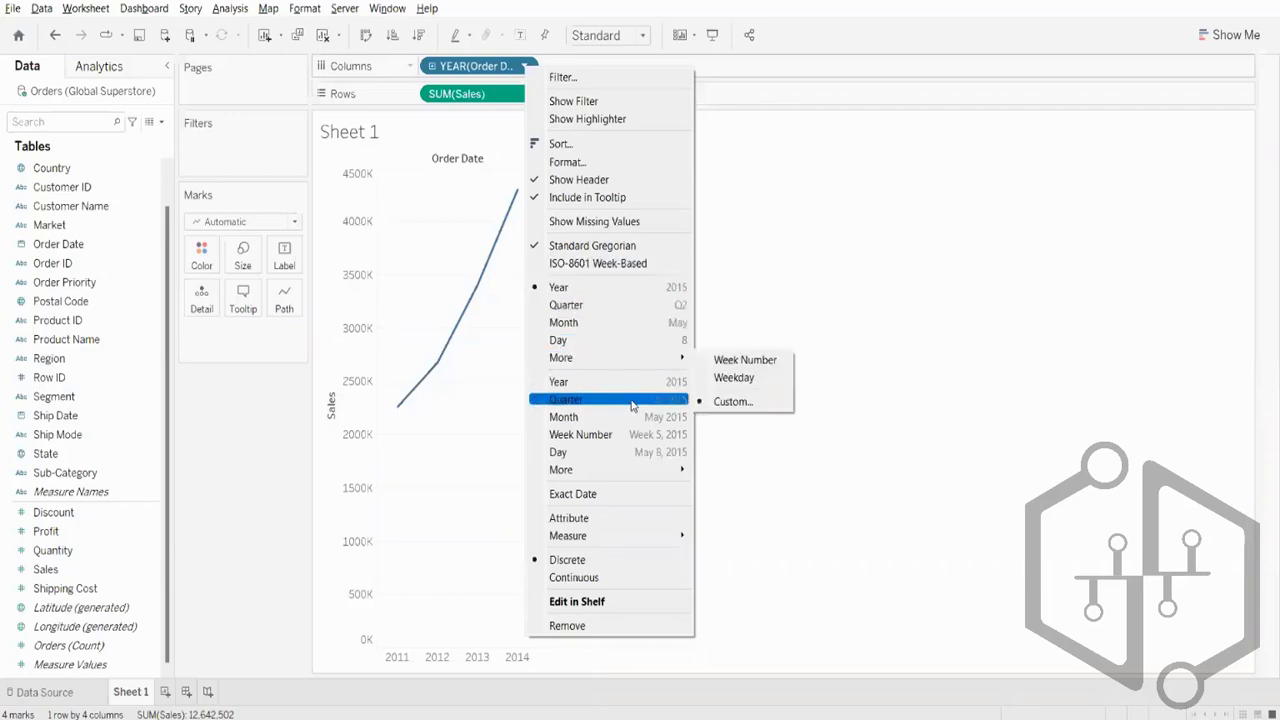
{"action": "mouse_move", "coordinate": [573, 472]}
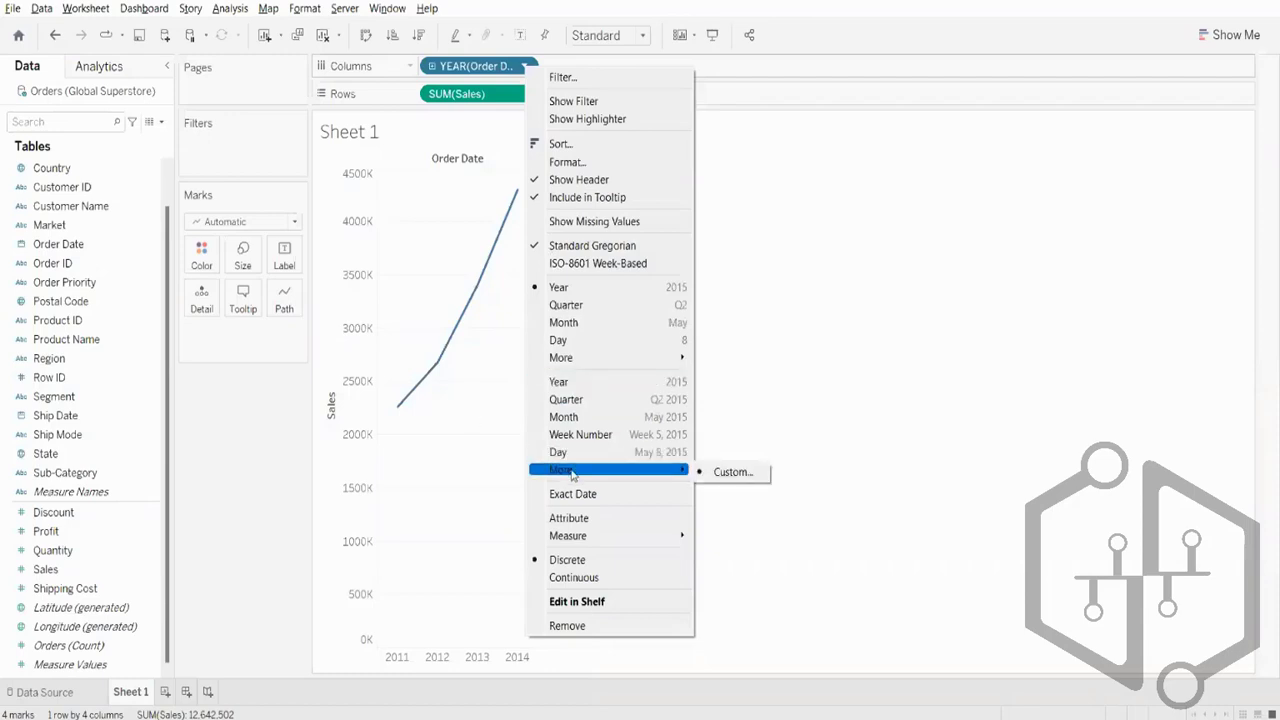
{"action": "mouse_move", "coordinate": [567, 364]}
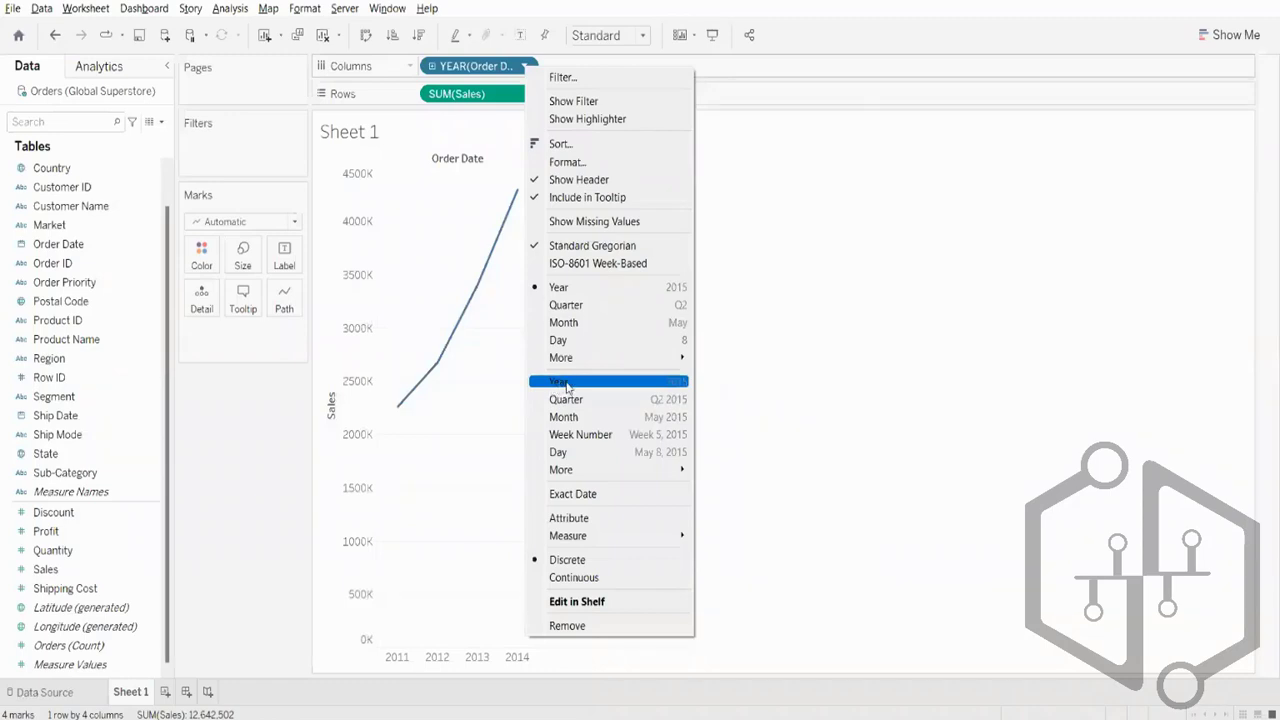
{"action": "left_click", "coordinate": [566, 388]}
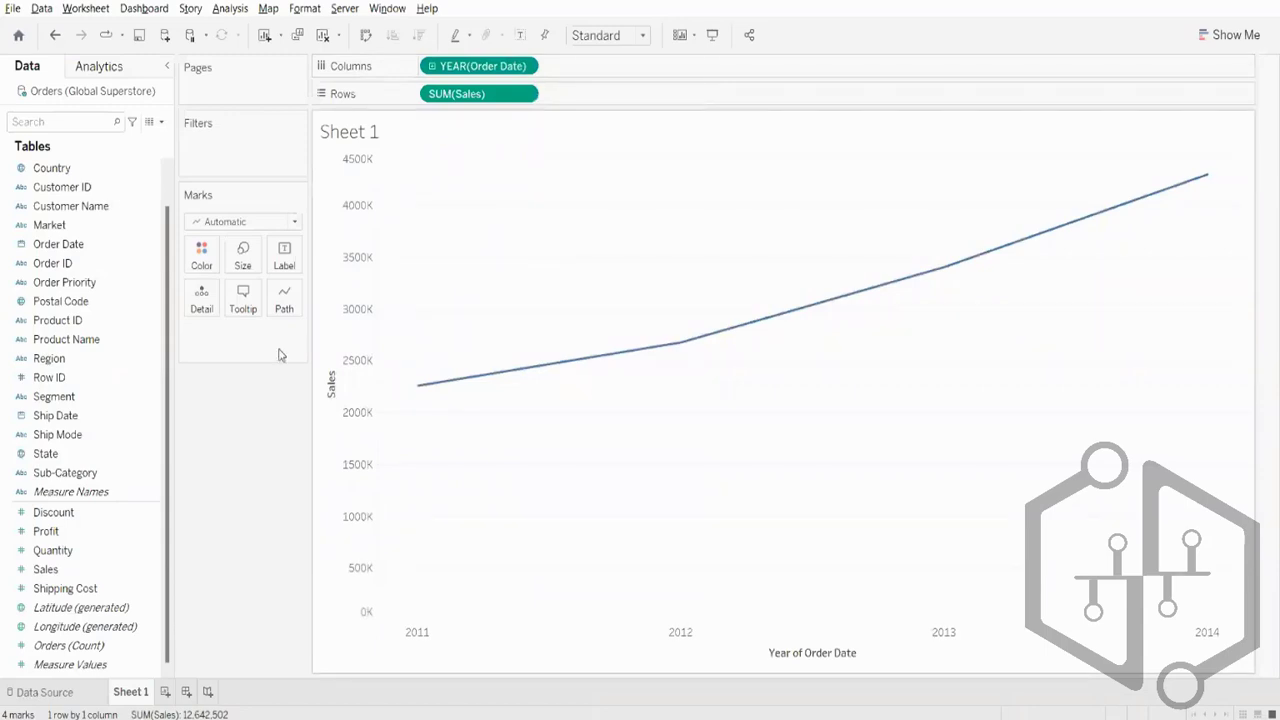
Color the continuous yearly Sales line by Market, and remove Market from the marks again.
{"action": "left_click_drag", "start_coordinate": [45, 225], "coordinate": [198, 266]}
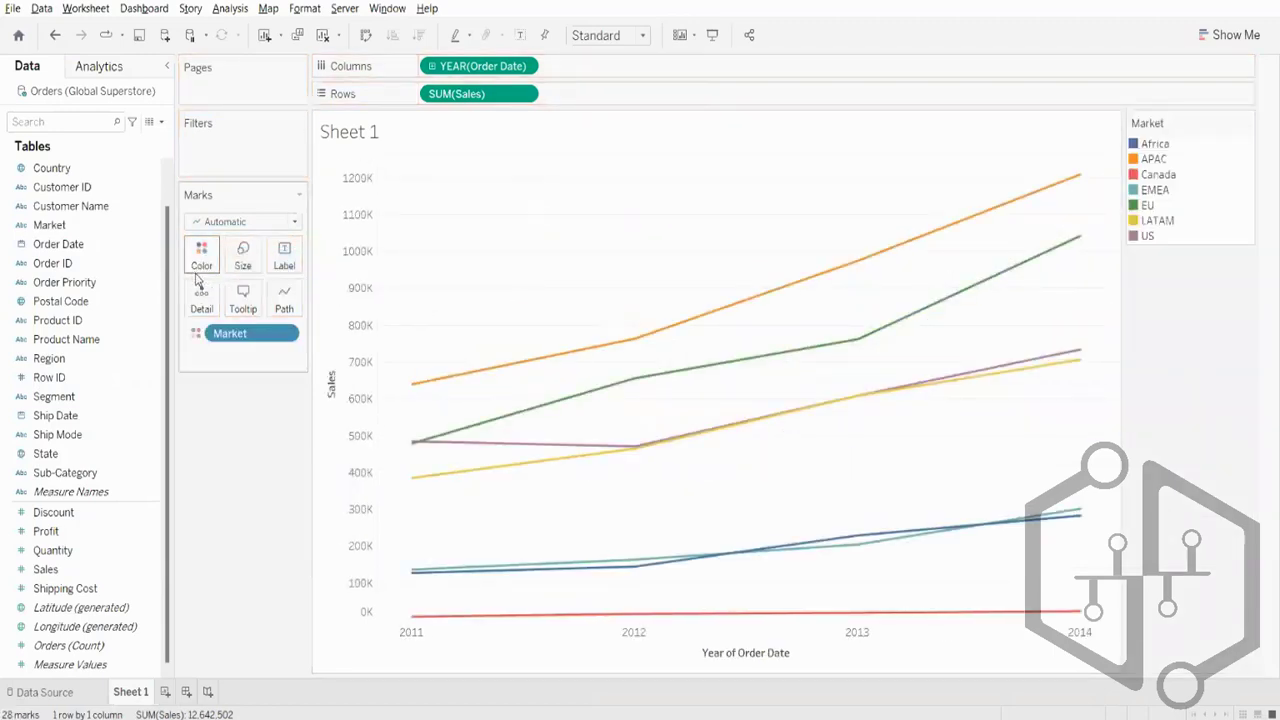
{"action": "left_click_drag", "start_coordinate": [229, 333], "coordinate": [700, 420]}
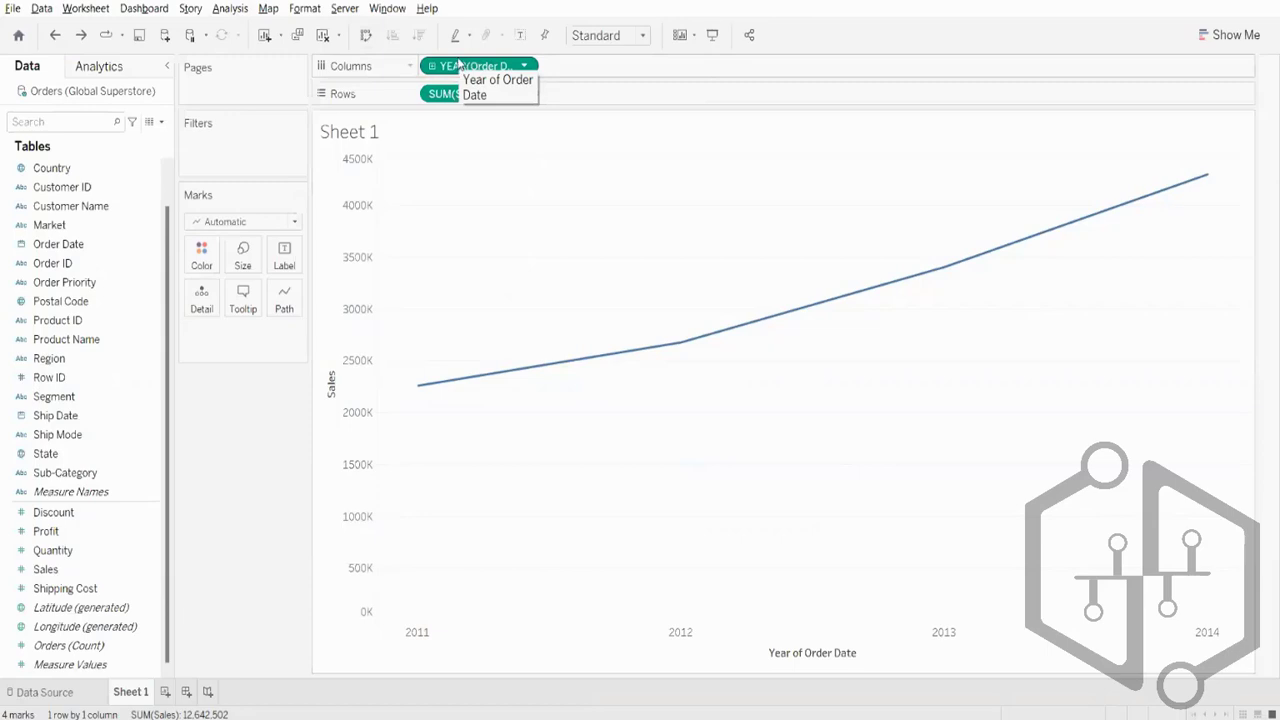
Drill the continuous Order Date through quarters to months, and inspect the year-end Sales points of 2011, 2012 and 2013.
{"action": "left_click", "coordinate": [433, 67]}
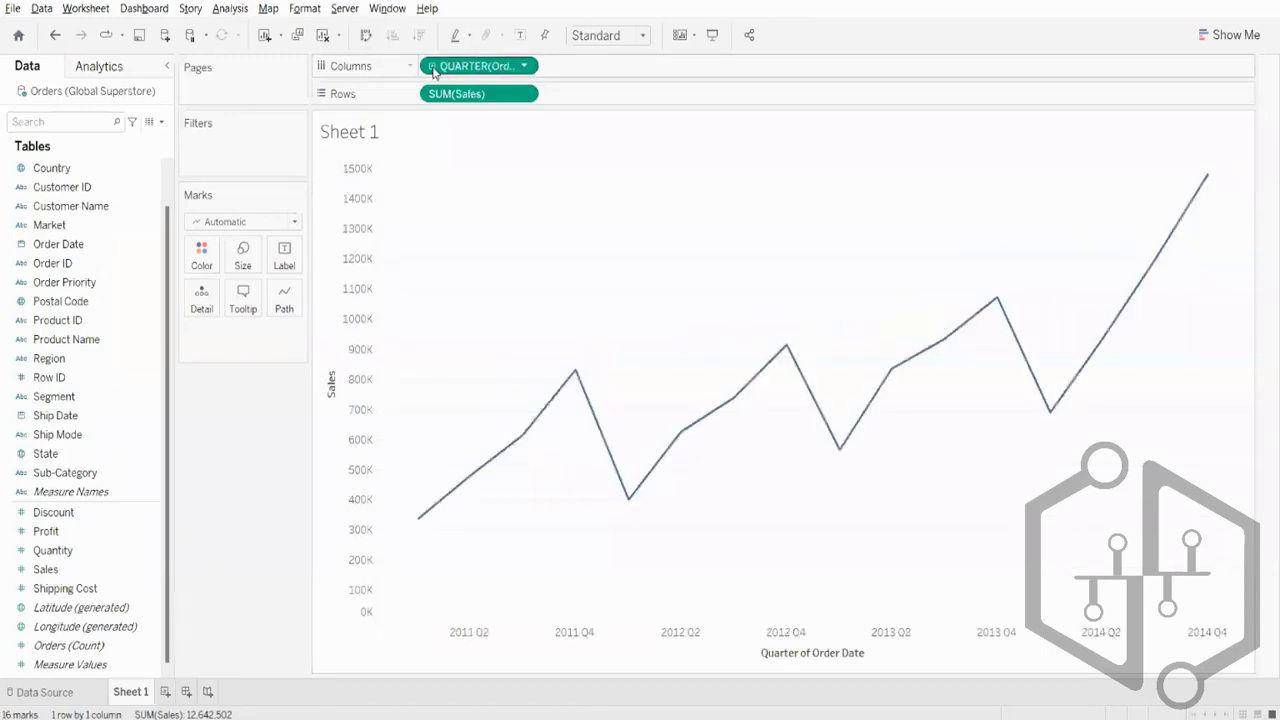
{"action": "left_click", "coordinate": [433, 67]}
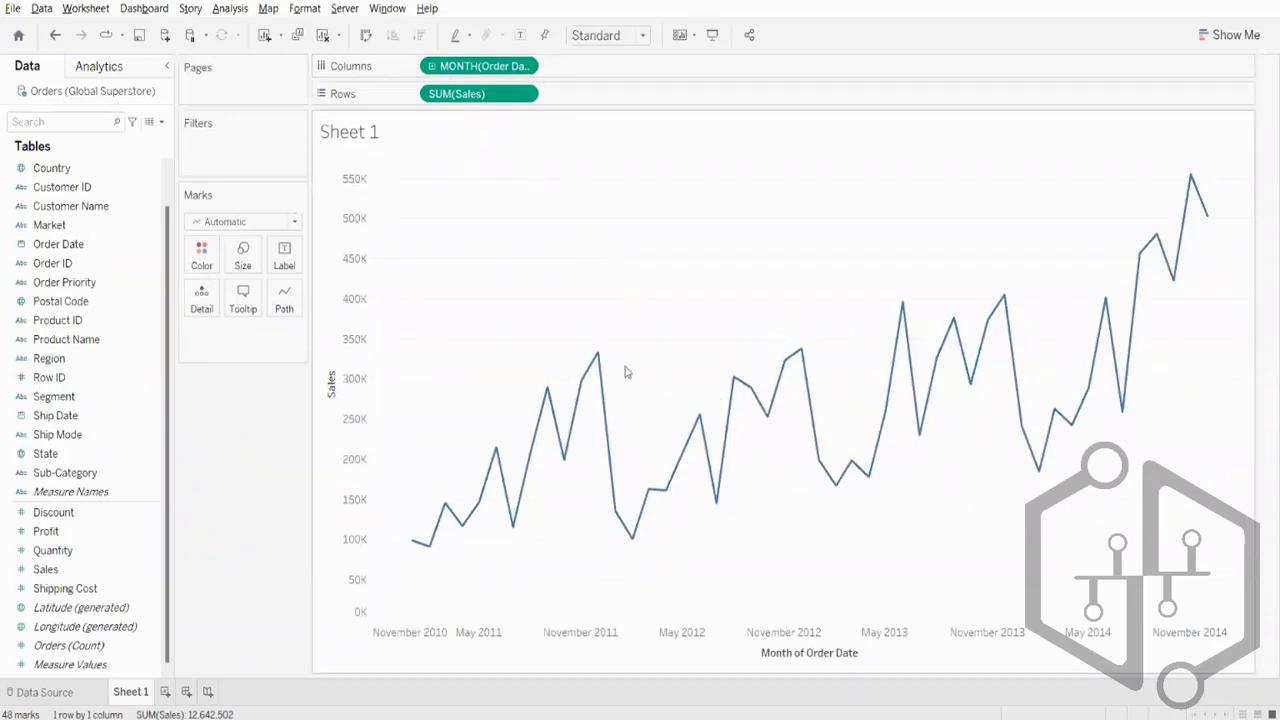
{"action": "mouse_move", "coordinate": [599, 362]}
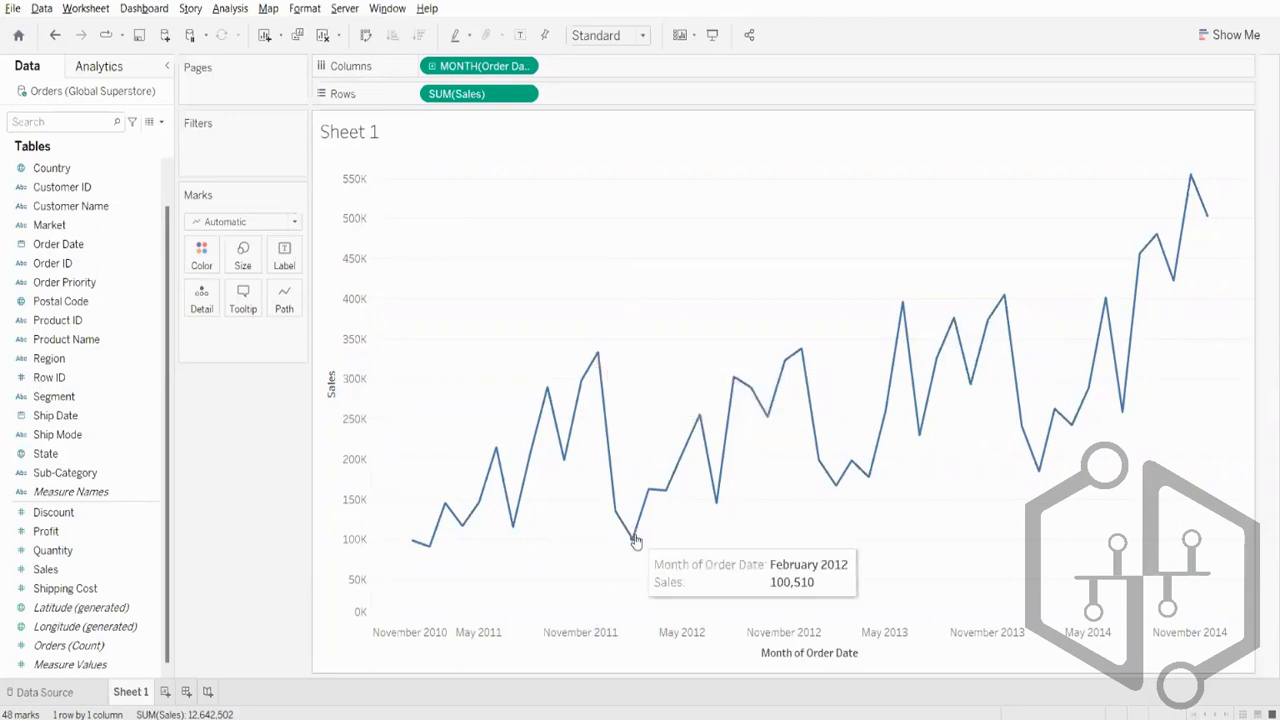
{"action": "left_click", "coordinate": [598, 355]}
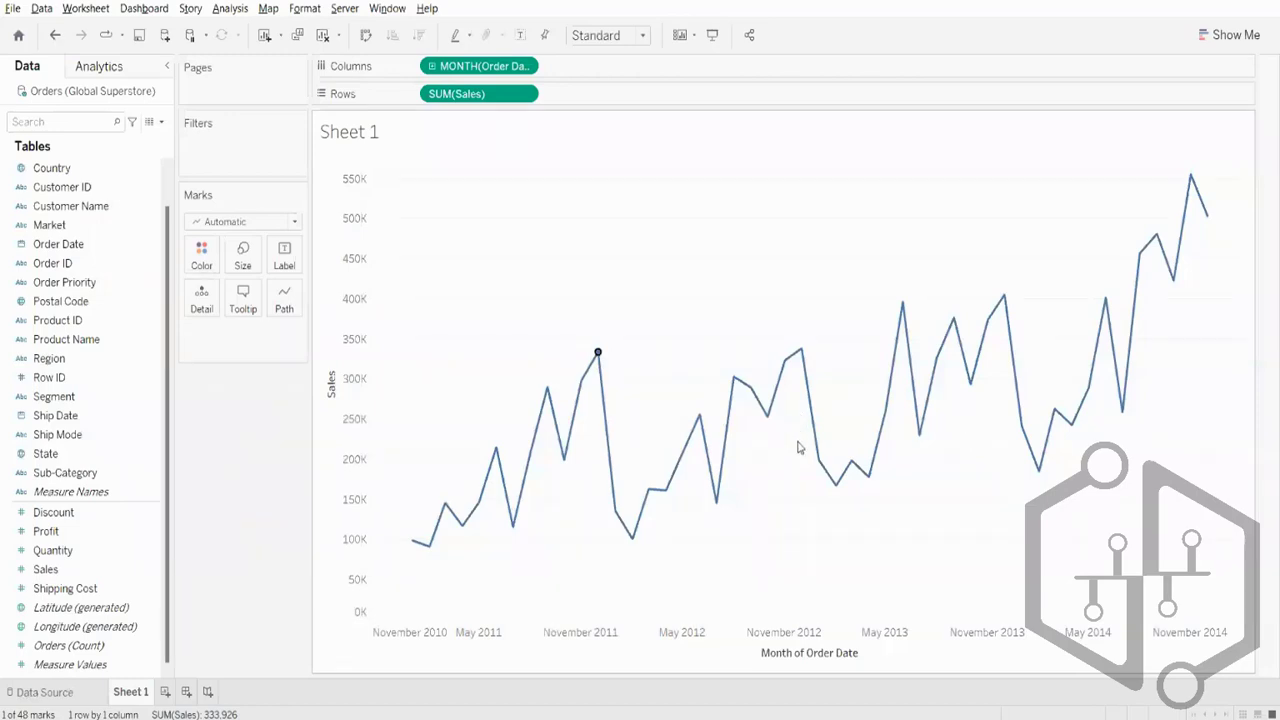
{"action": "mouse_move", "coordinate": [710, 452]}
{"action": "left_click", "coordinate": [802, 358]}
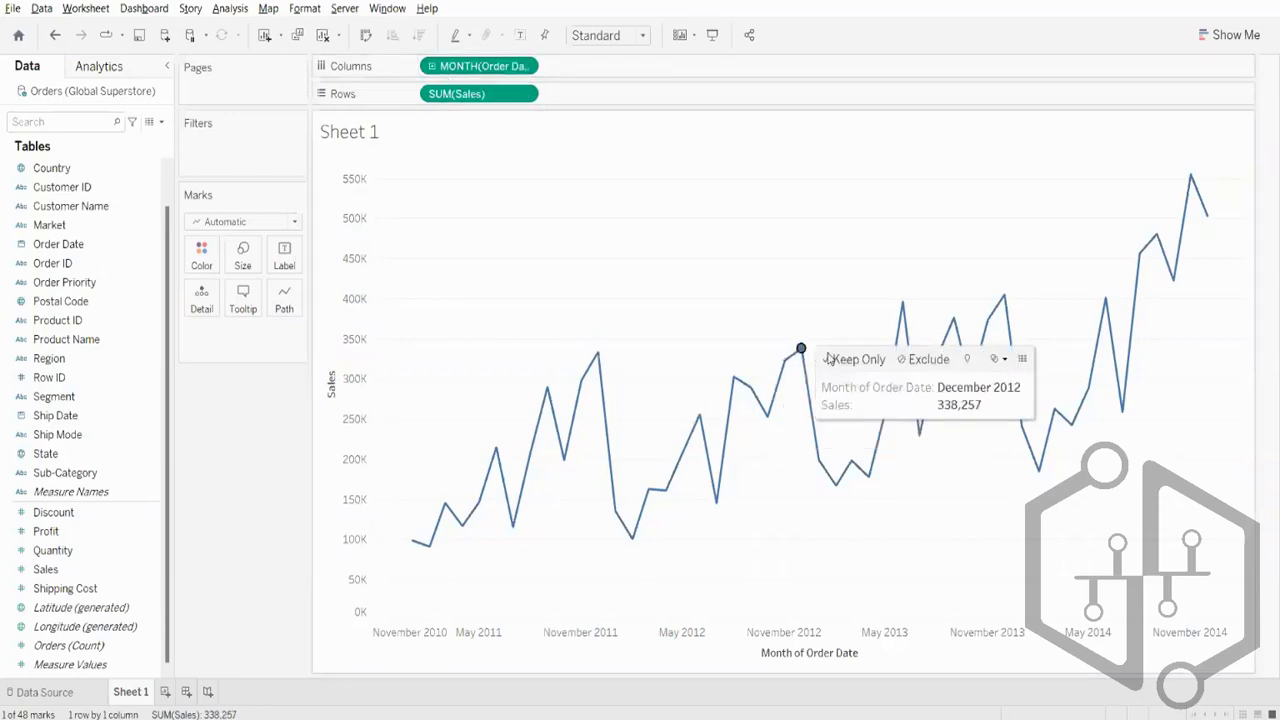
{"action": "left_click", "coordinate": [1004, 300]}
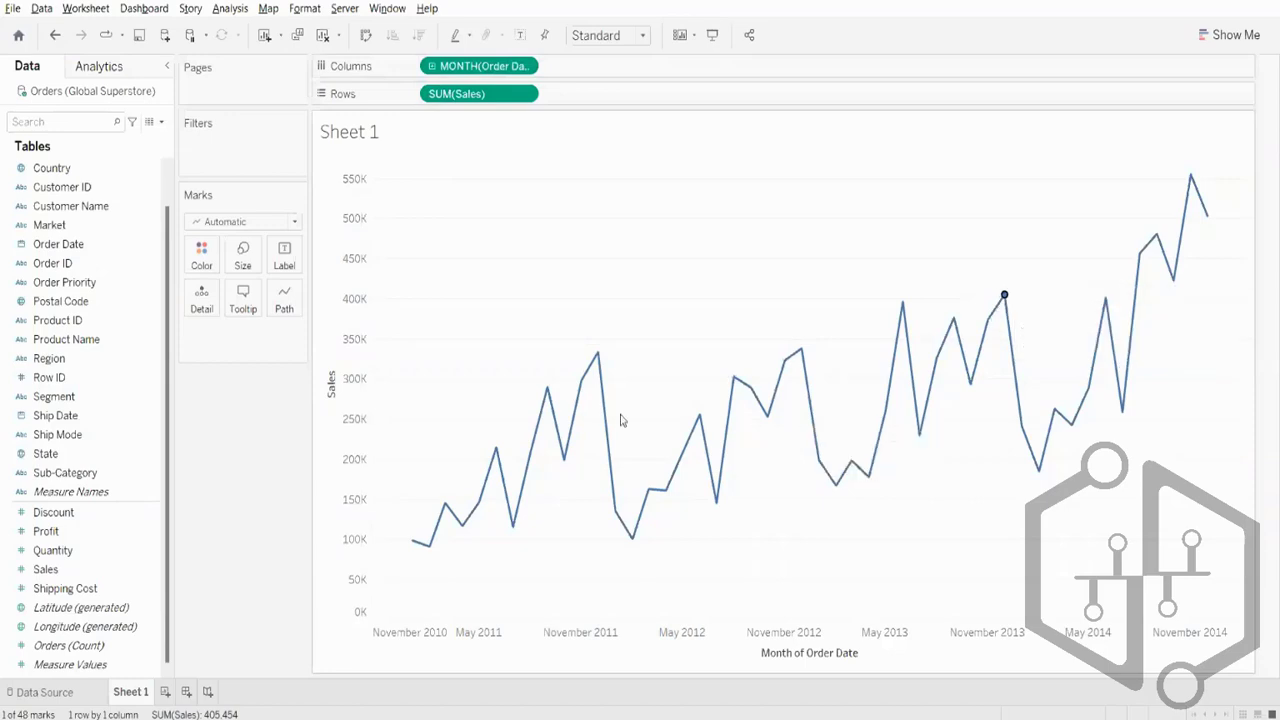
{"action": "left_click", "coordinate": [563, 461]}
Clear the sheet, undo the clearing, and deselect the point on the monthly Sales line.
{"action": "left_click", "coordinate": [322, 35]}
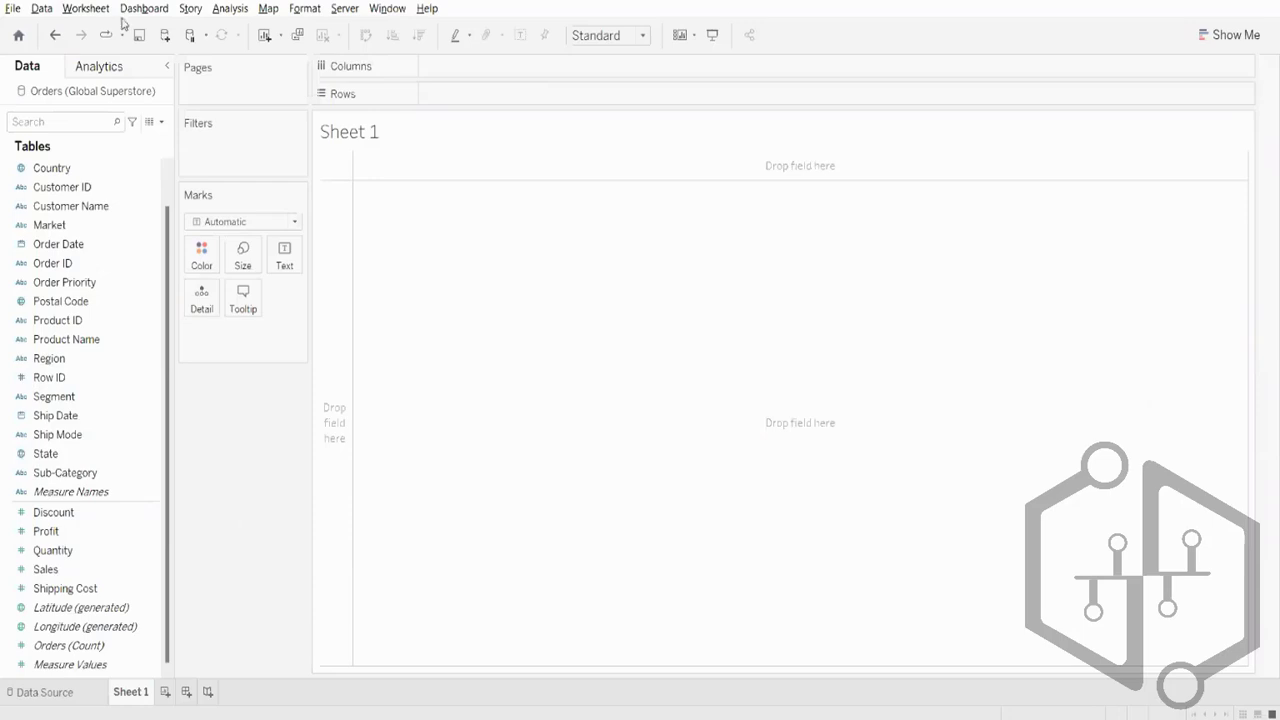
{"action": "left_click", "coordinate": [57, 36]}
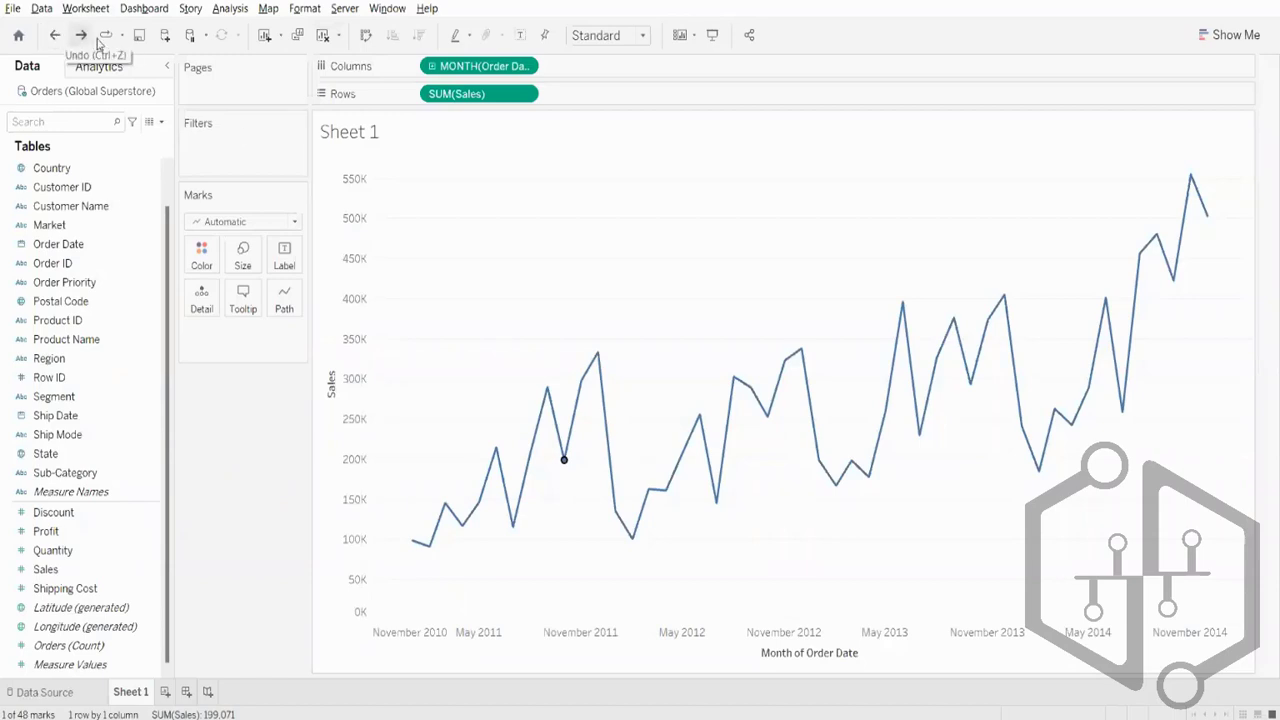
{"action": "left_click", "coordinate": [275, 436]}
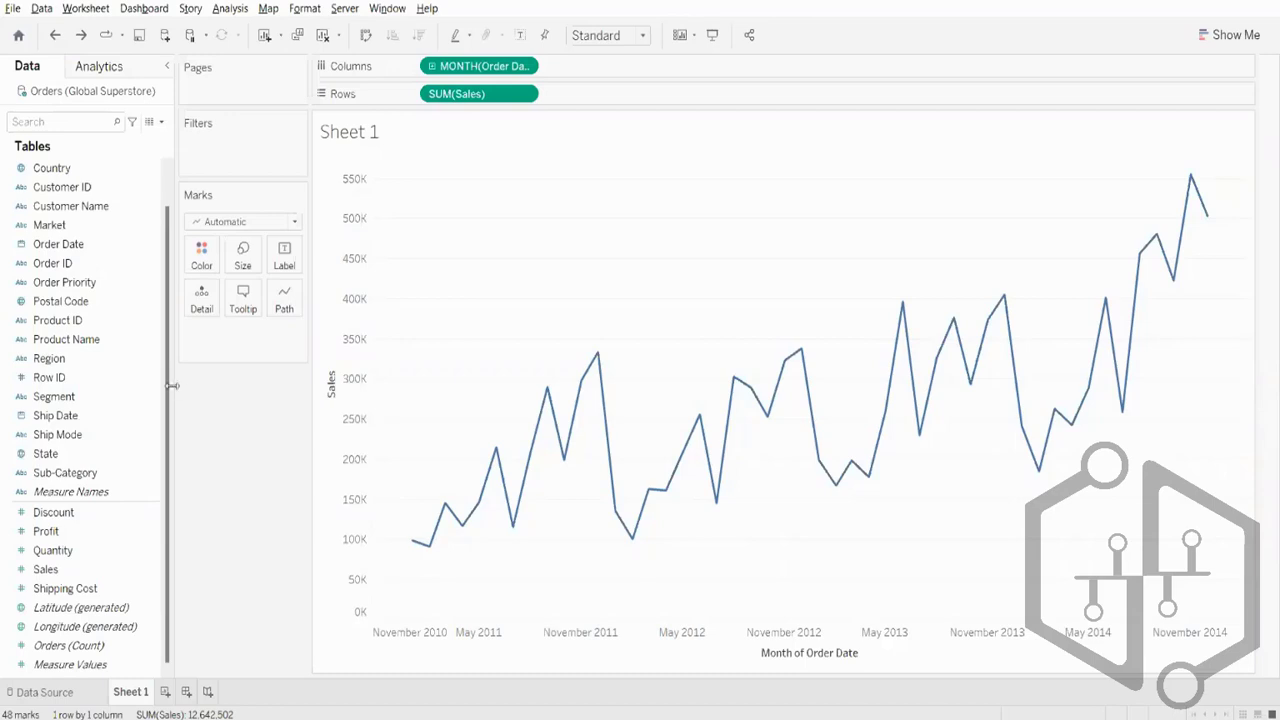
Review the reference line options for the Sales axis without adding a line.
{"action": "right_click", "coordinate": [363, 316]}
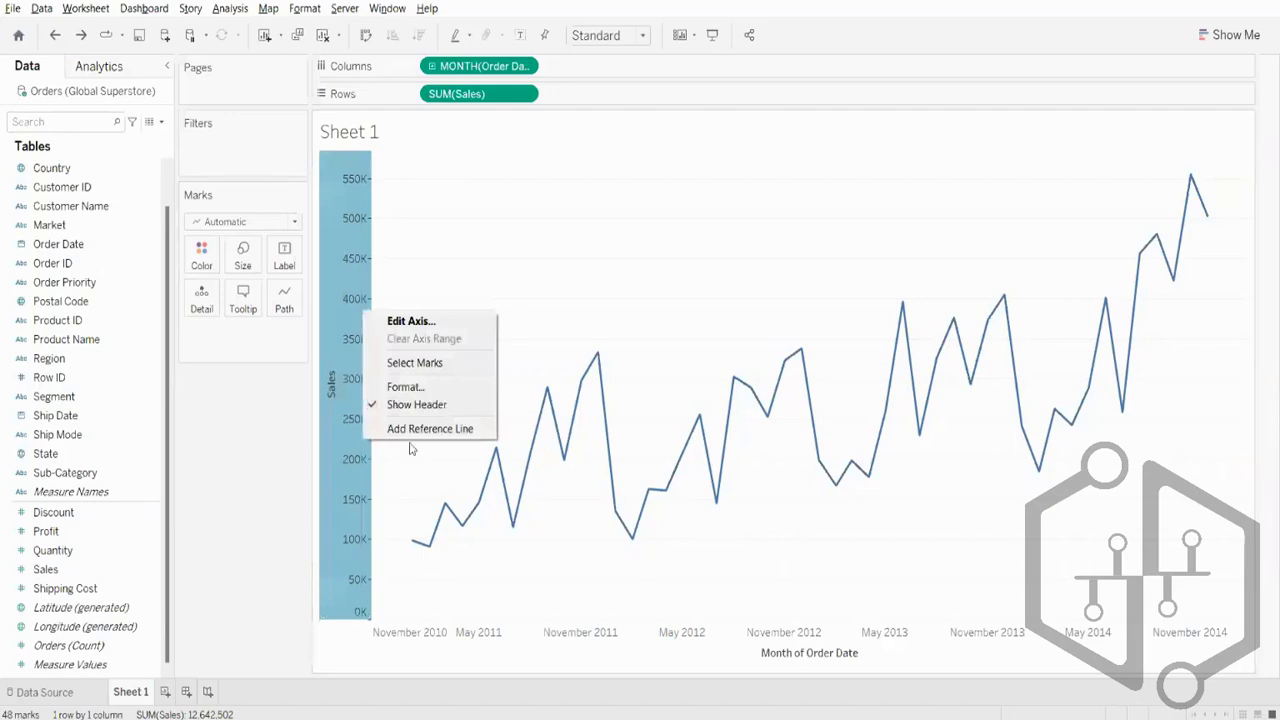
{"action": "left_click", "coordinate": [410, 429]}
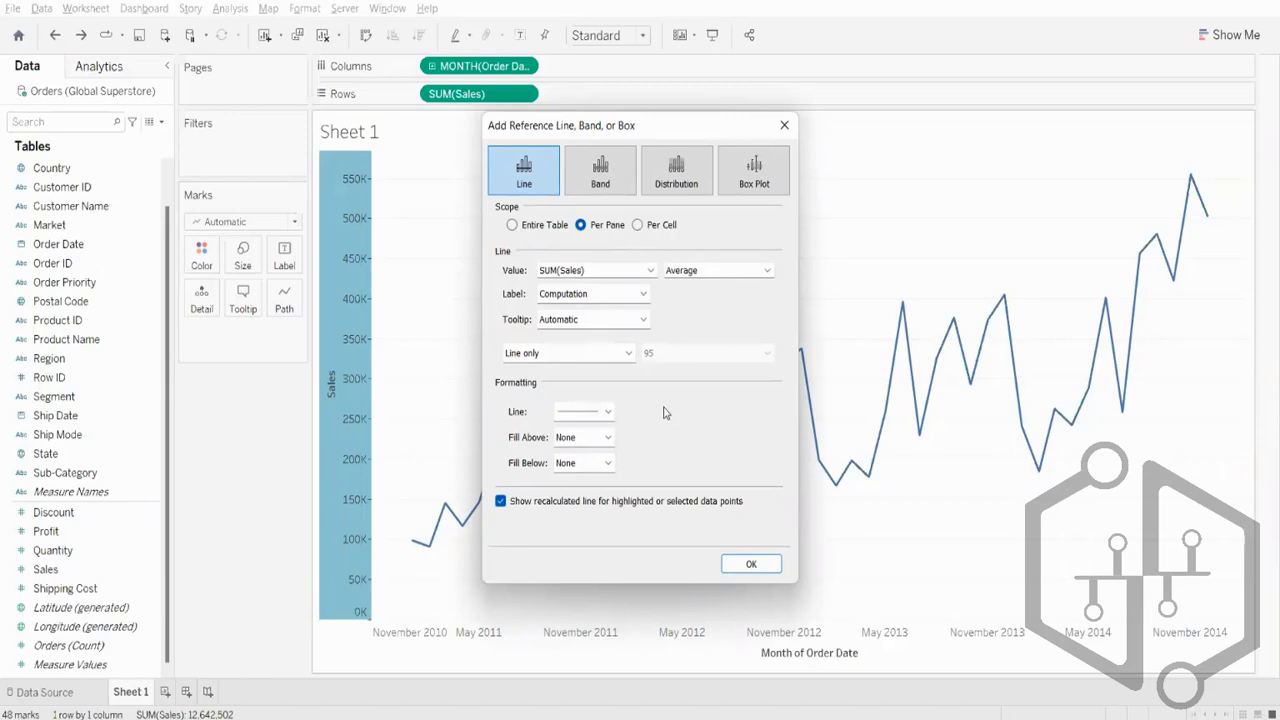
{"action": "left_click", "coordinate": [782, 127]}
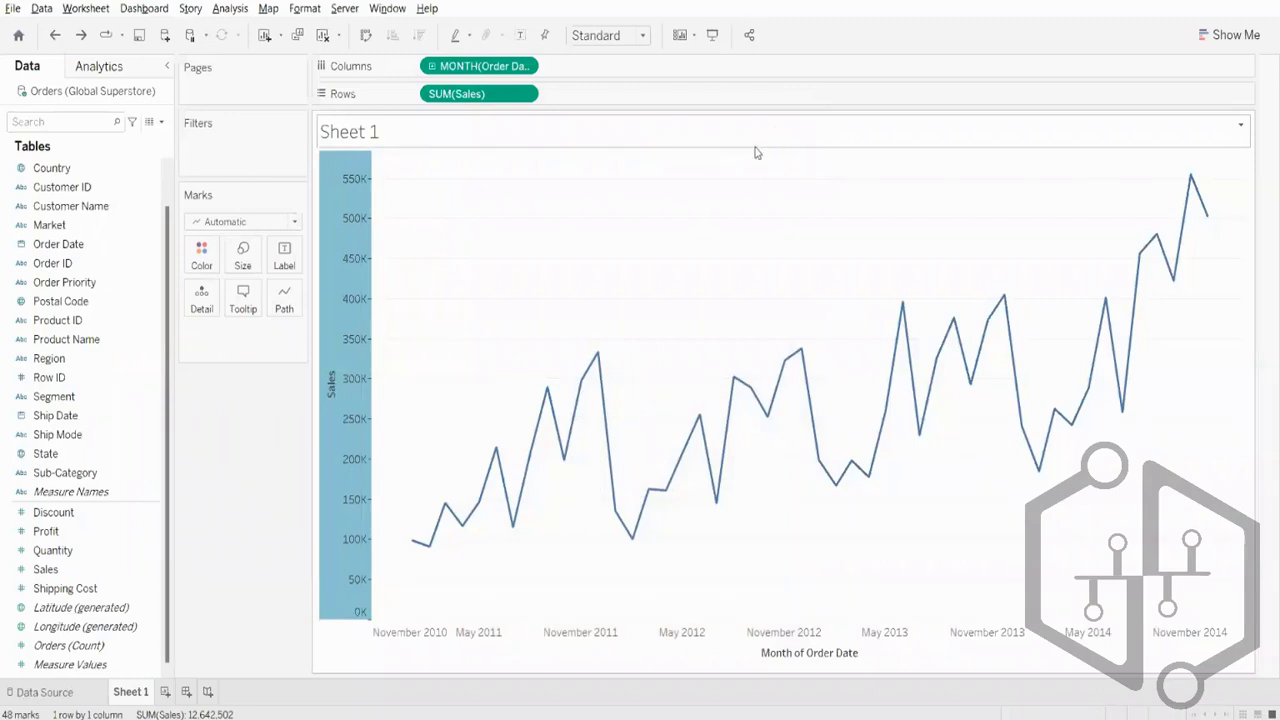
{"action": "left_click", "coordinate": [266, 417]}
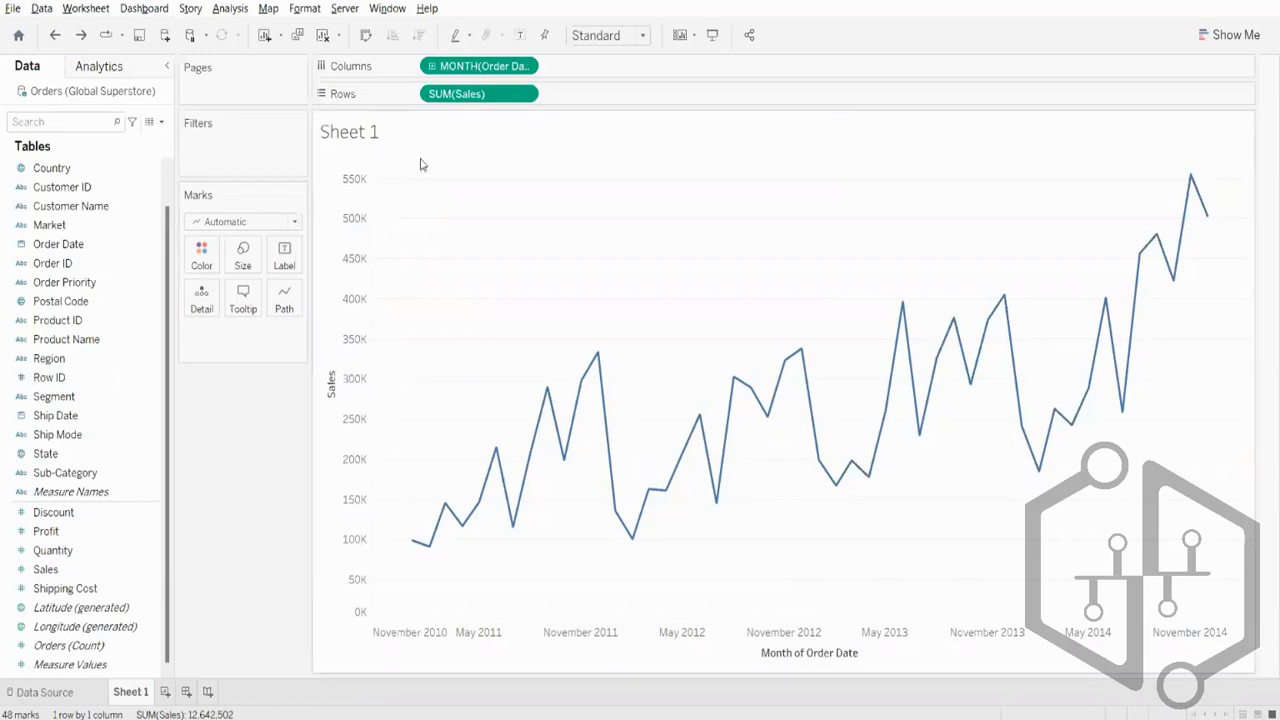
Clear the sheet and view the chart types that Show Me offers.
{"action": "left_click", "coordinate": [322, 35]}
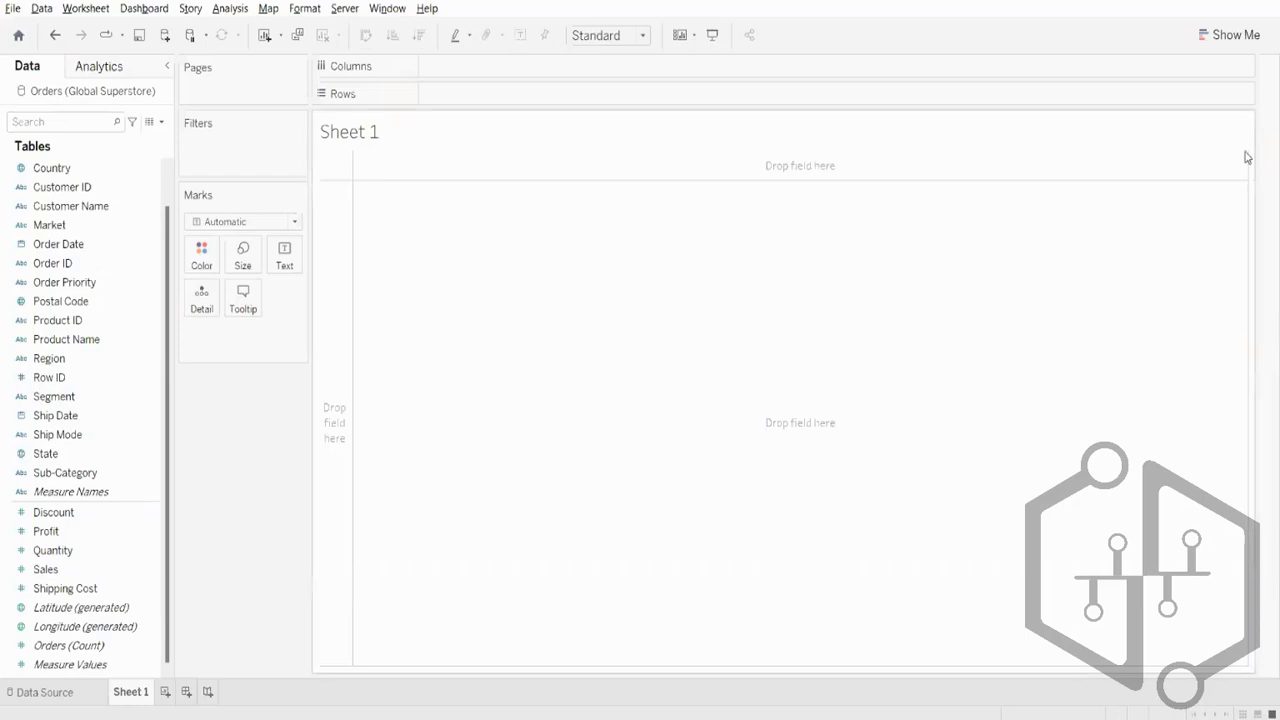
{"action": "left_click", "coordinate": [1218, 42]}
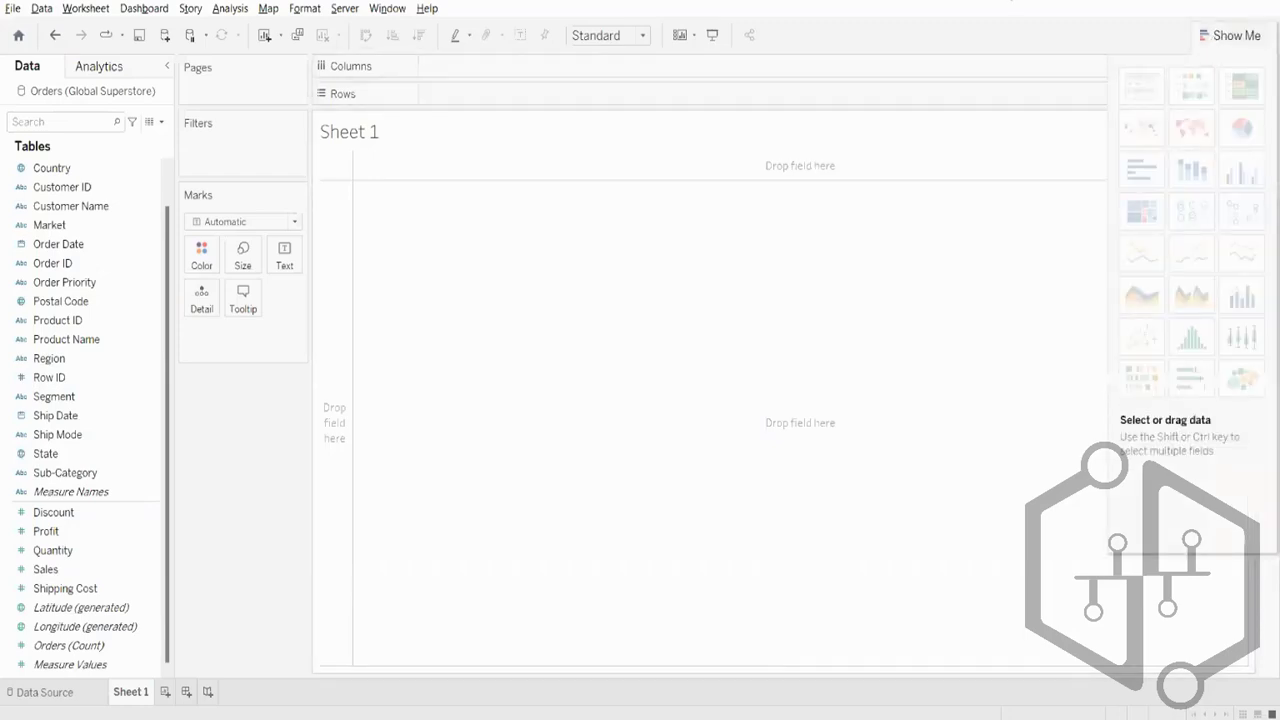
{"action": "left_click", "coordinate": [1238, 35]}
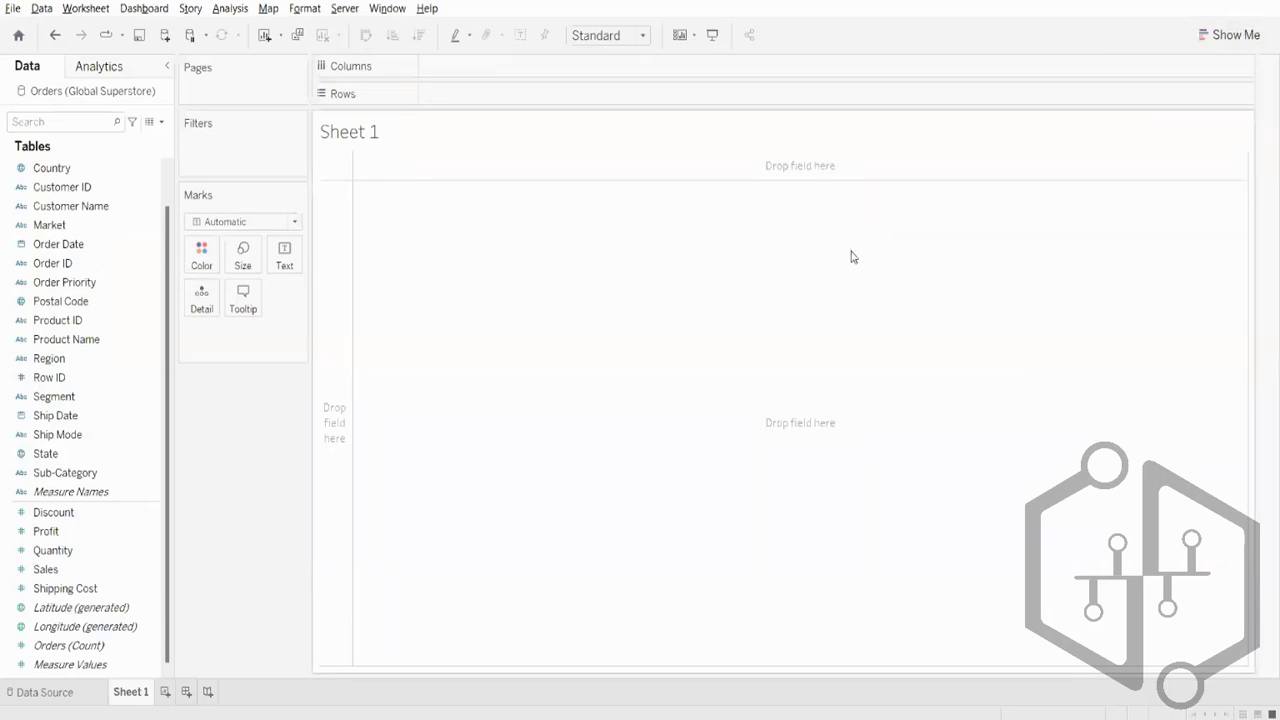
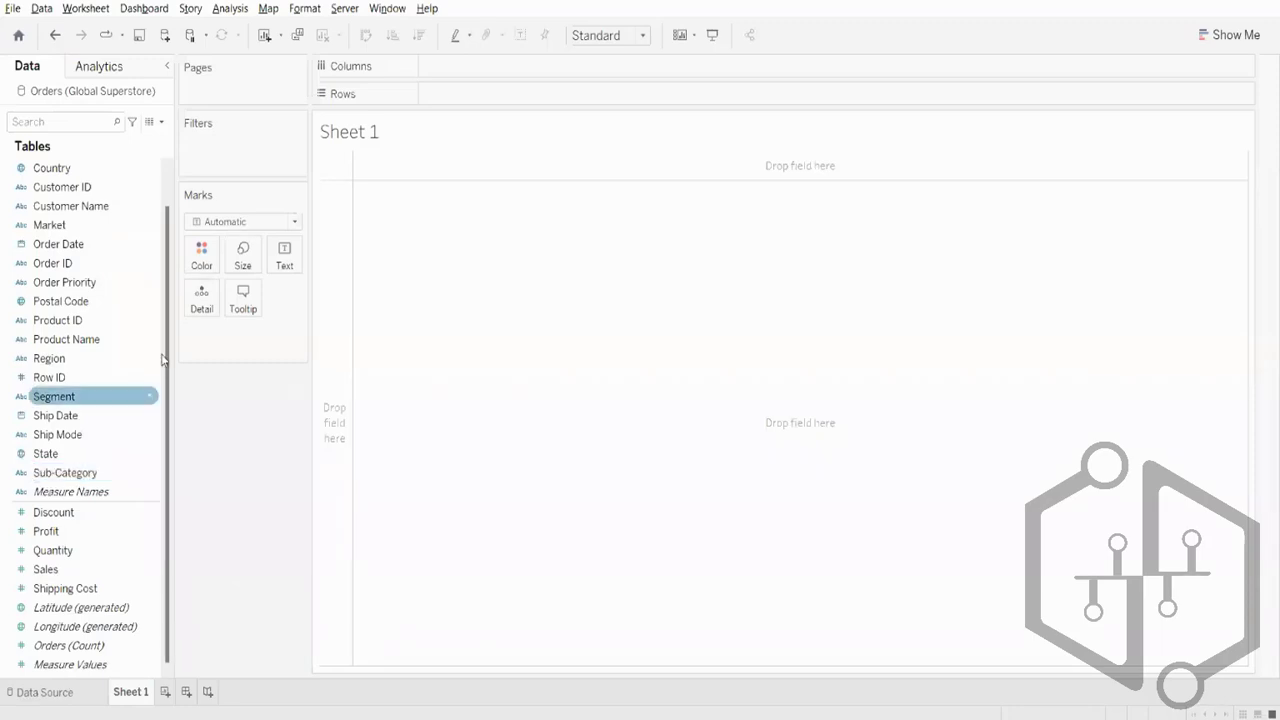
View the available analytics options, such as summary, model and custom lines, alongside the list of data fields.
{"action": "left_click", "coordinate": [130, 68]}
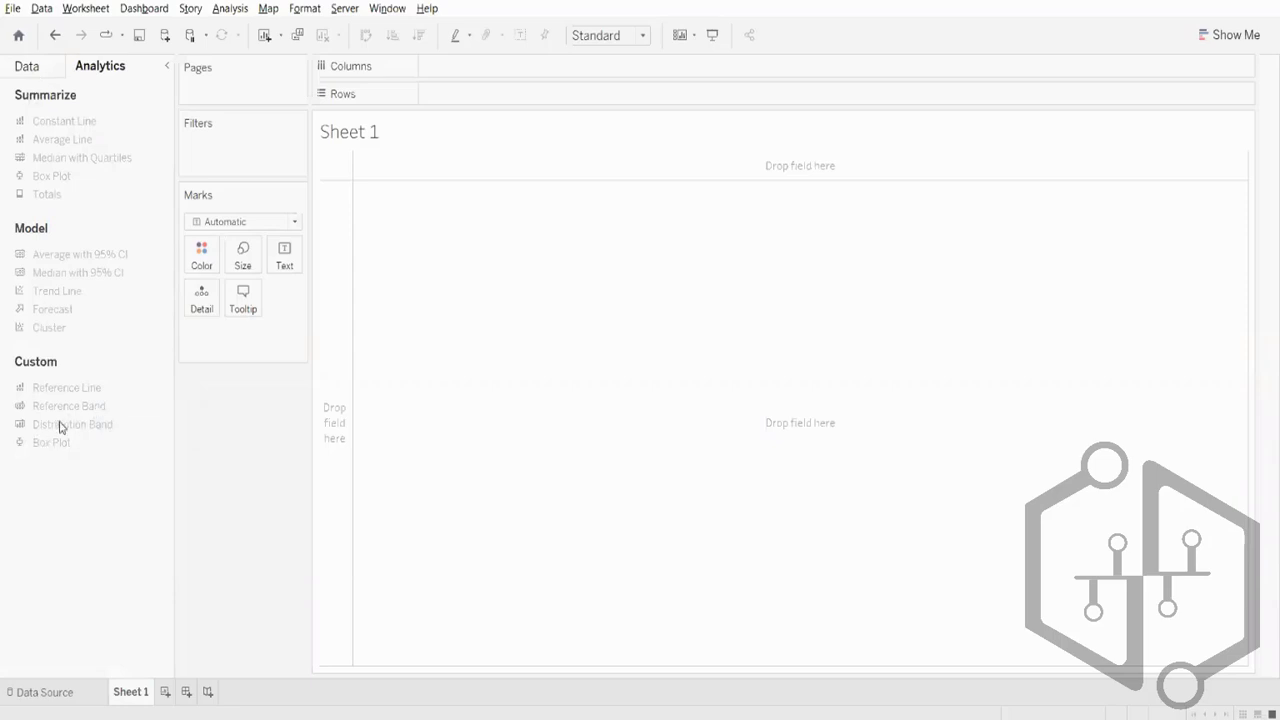
{"action": "left_click", "coordinate": [28, 70]}
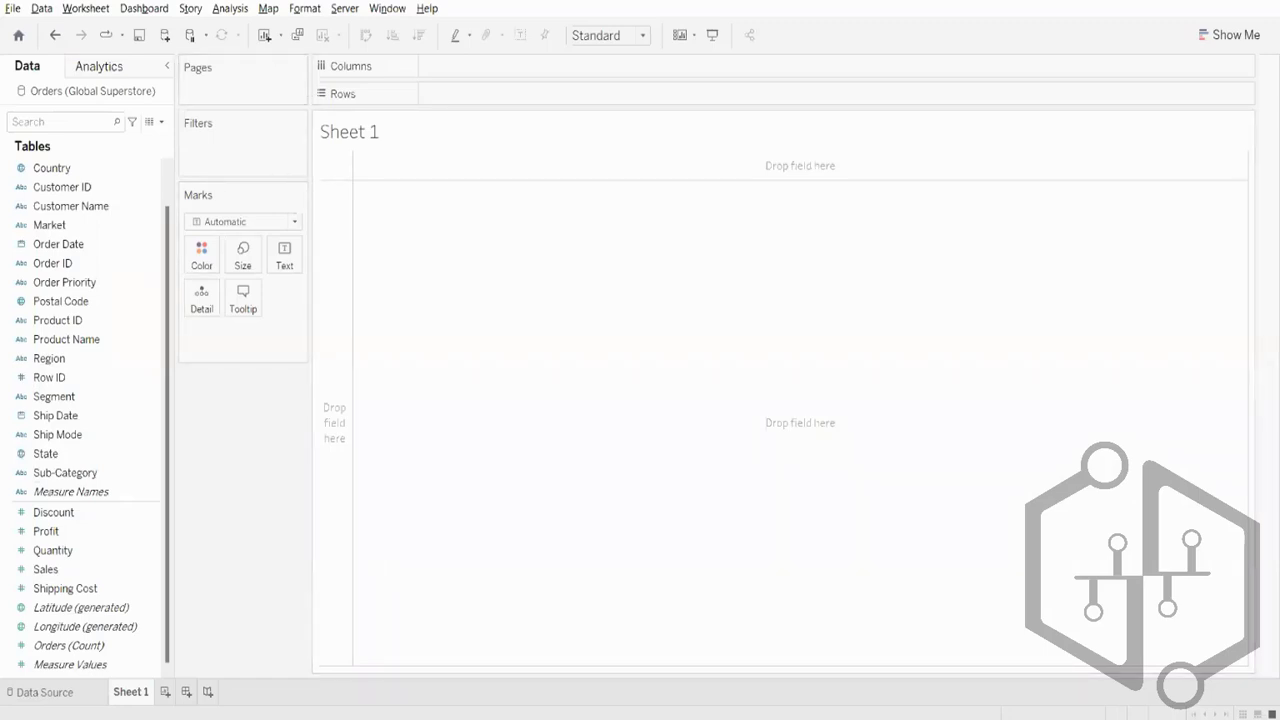
{"action": "left_click", "coordinate": [88, 68]}
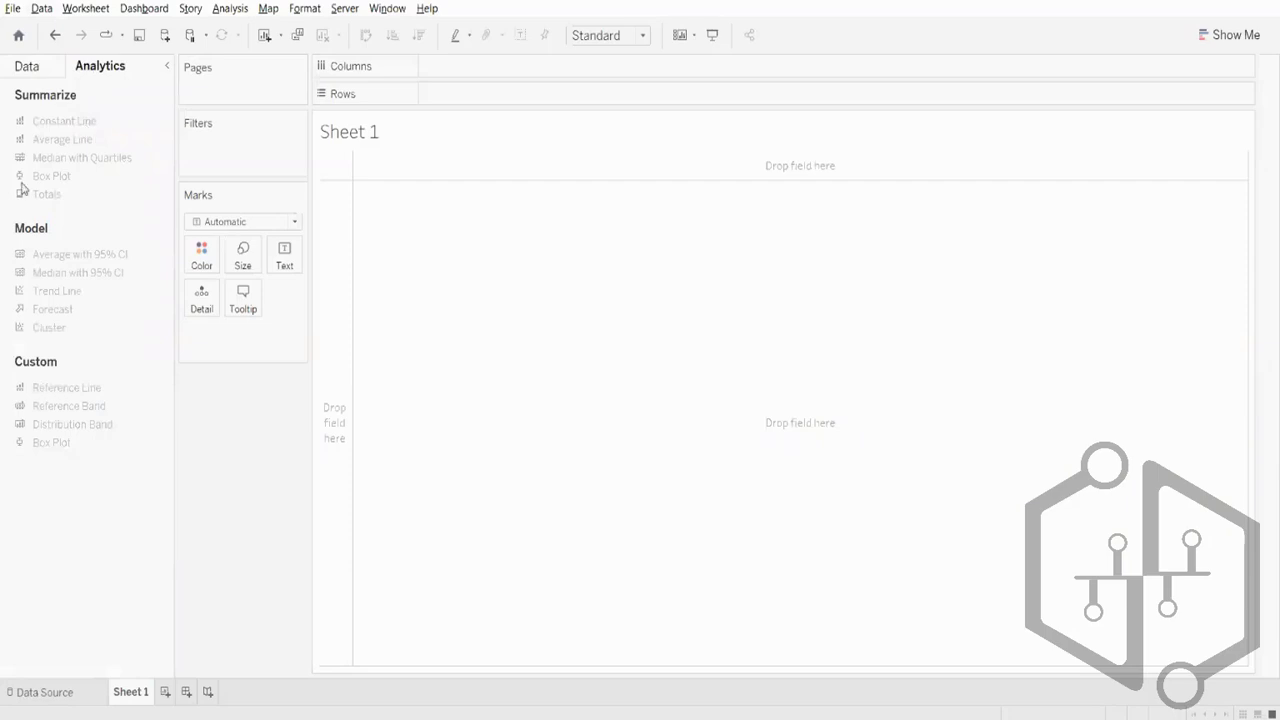
Build a bar chart of Sales by Category and Sub-Category, with both dimensions on Columns and Sales on Rows.
{"action": "left_click", "coordinate": [48, 72]}
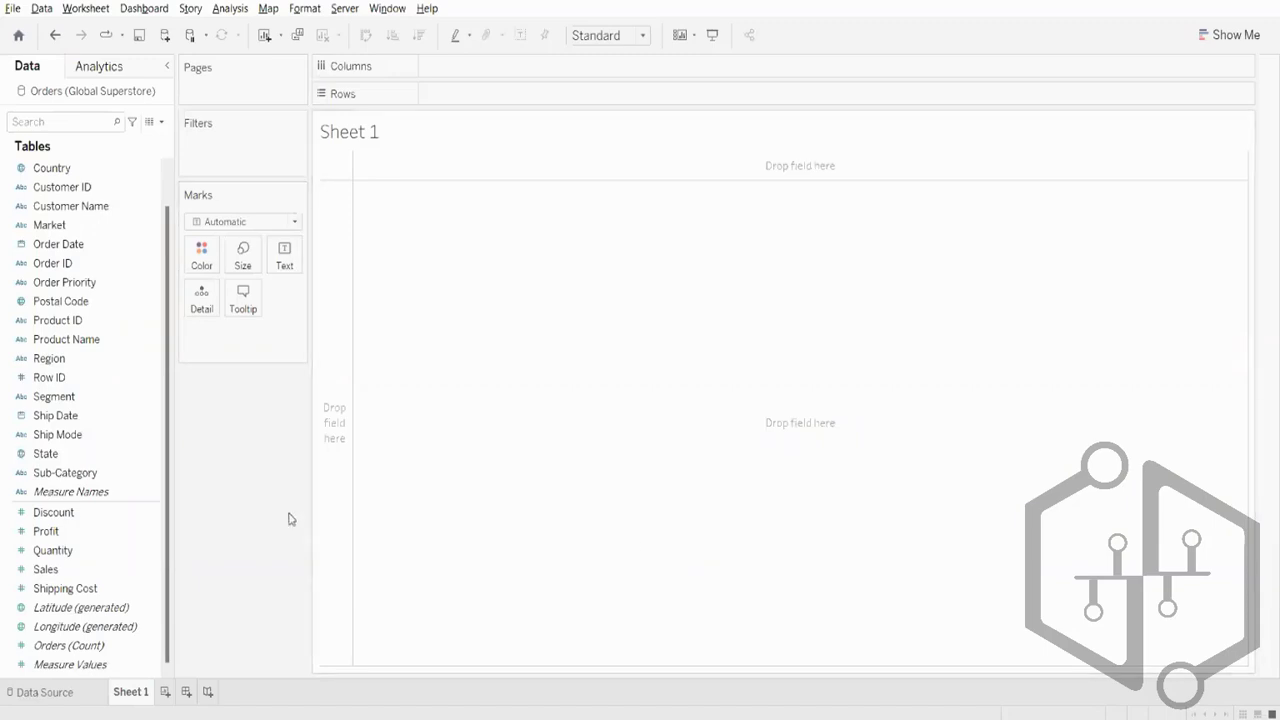
{"action": "left_click", "coordinate": [61, 357]}
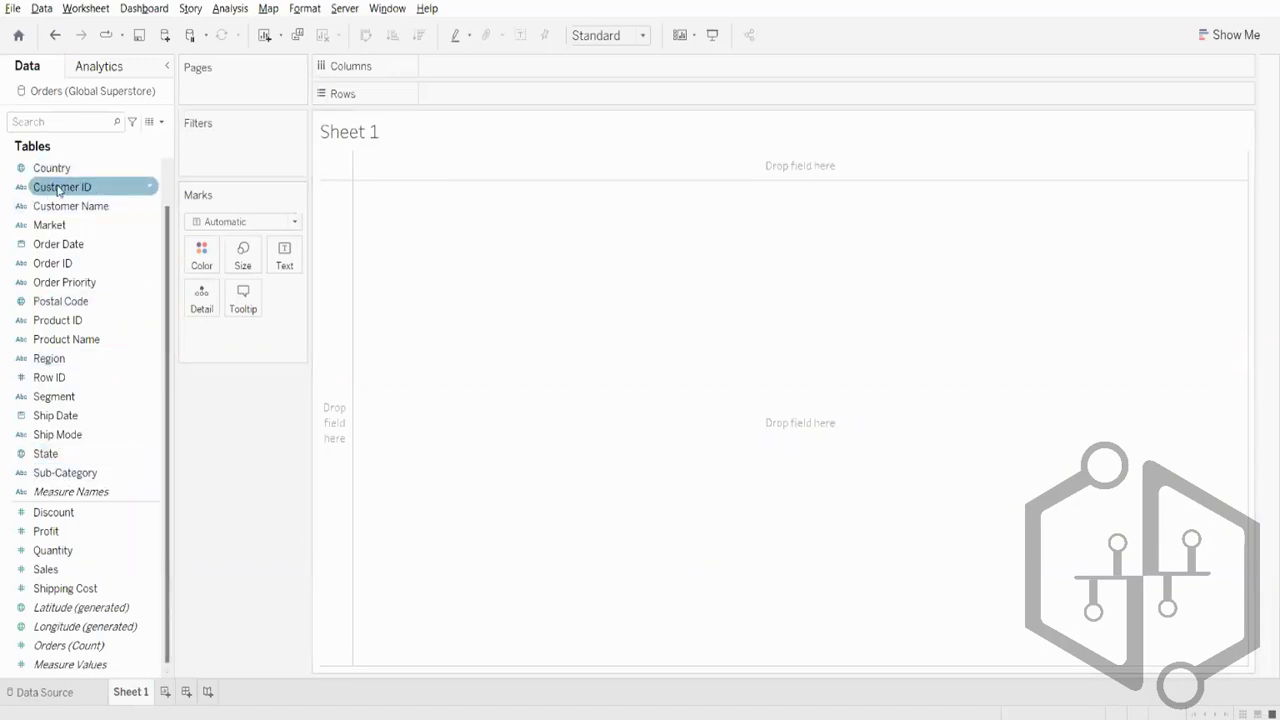
{"action": "scroll", "coordinate": [81, 172], "scroll_direction": "up", "scroll_amount": 2}
{"action": "left_click_drag", "start_coordinate": [79, 176], "coordinate": [515, 68]}
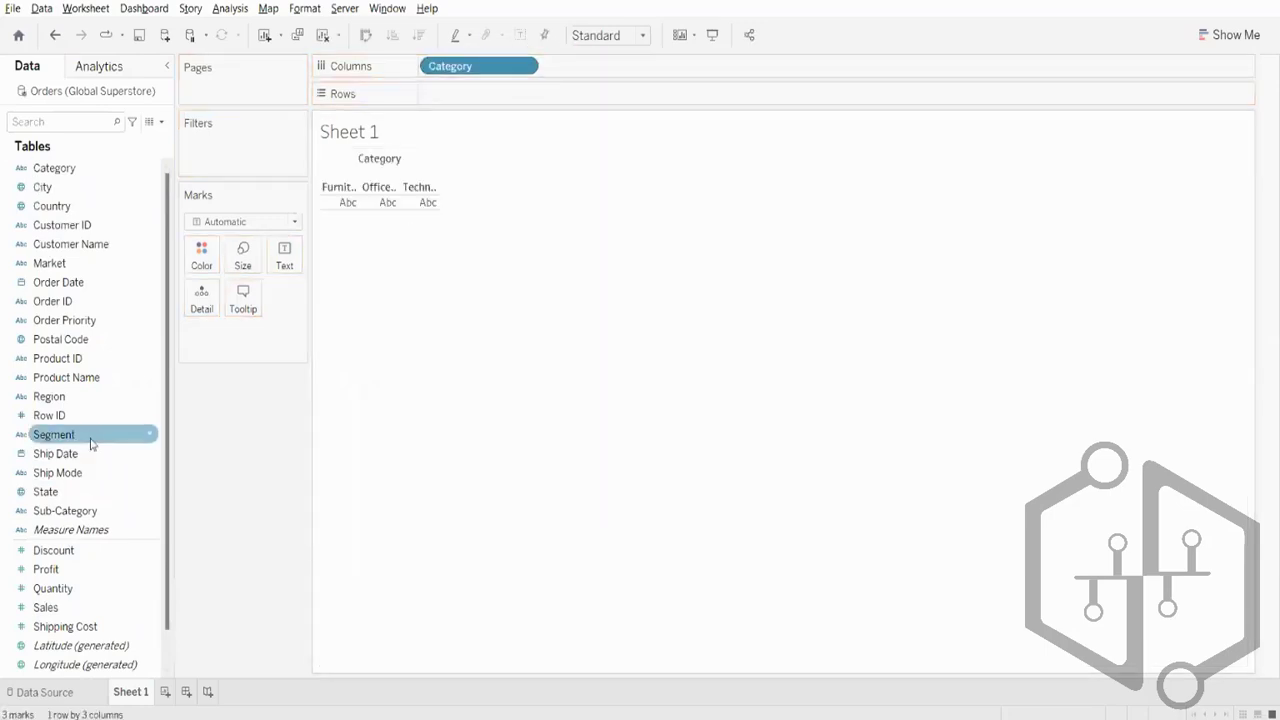
{"action": "scroll", "coordinate": [85, 445], "scroll_direction": "down", "scroll_amount": 2}
{"action": "left_click_drag", "start_coordinate": [80, 472], "coordinate": [650, 68]}
{"action": "left_click", "coordinate": [50, 569]}
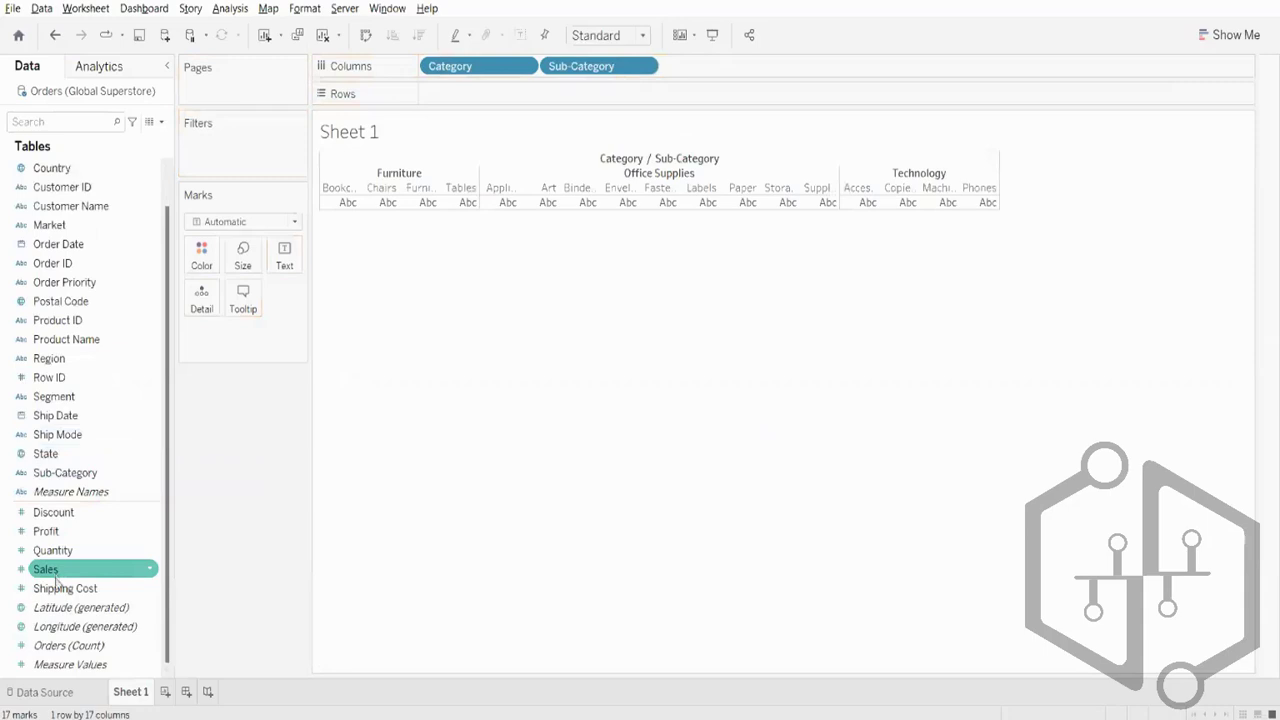
{"action": "left_click_drag", "start_coordinate": [57, 579], "coordinate": [480, 107]}
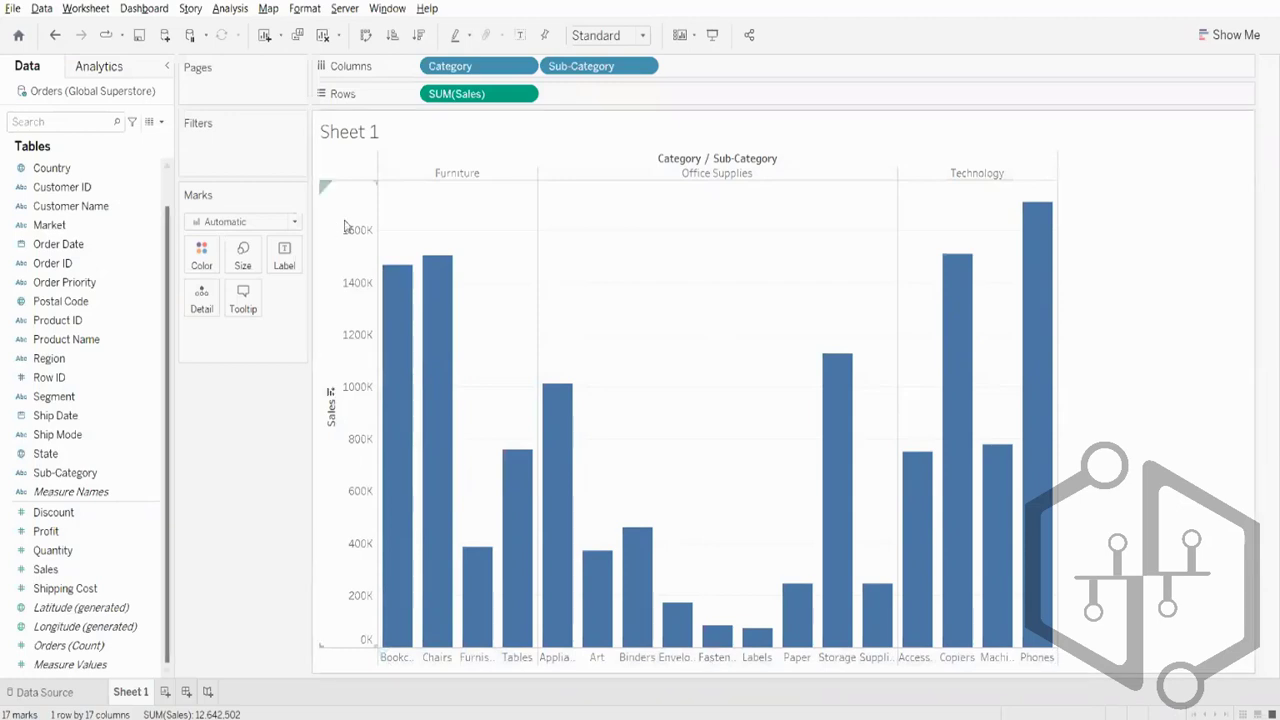
{"action": "mouse_move", "coordinate": [528, 510]}
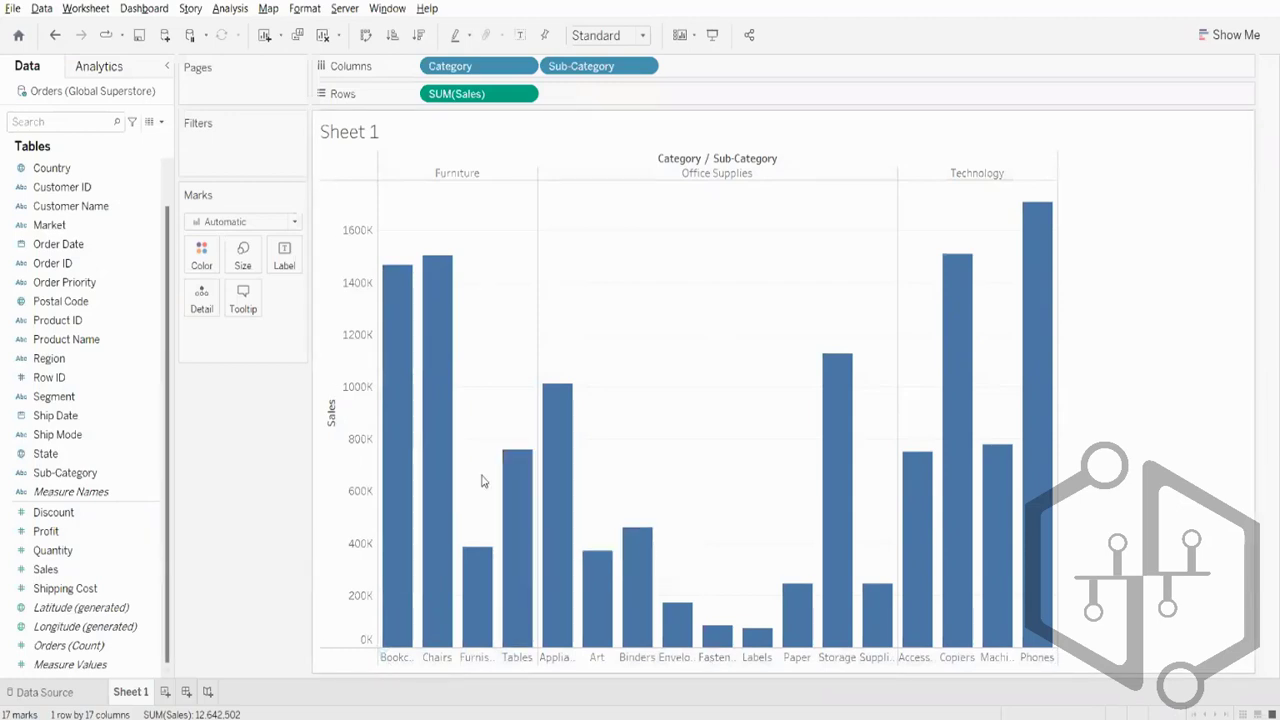
Start a reference line on the Sales axis, preview the per-pane and per-cell scopes, and set the scope to Entire Table.
{"action": "left_click", "coordinate": [359, 334]}
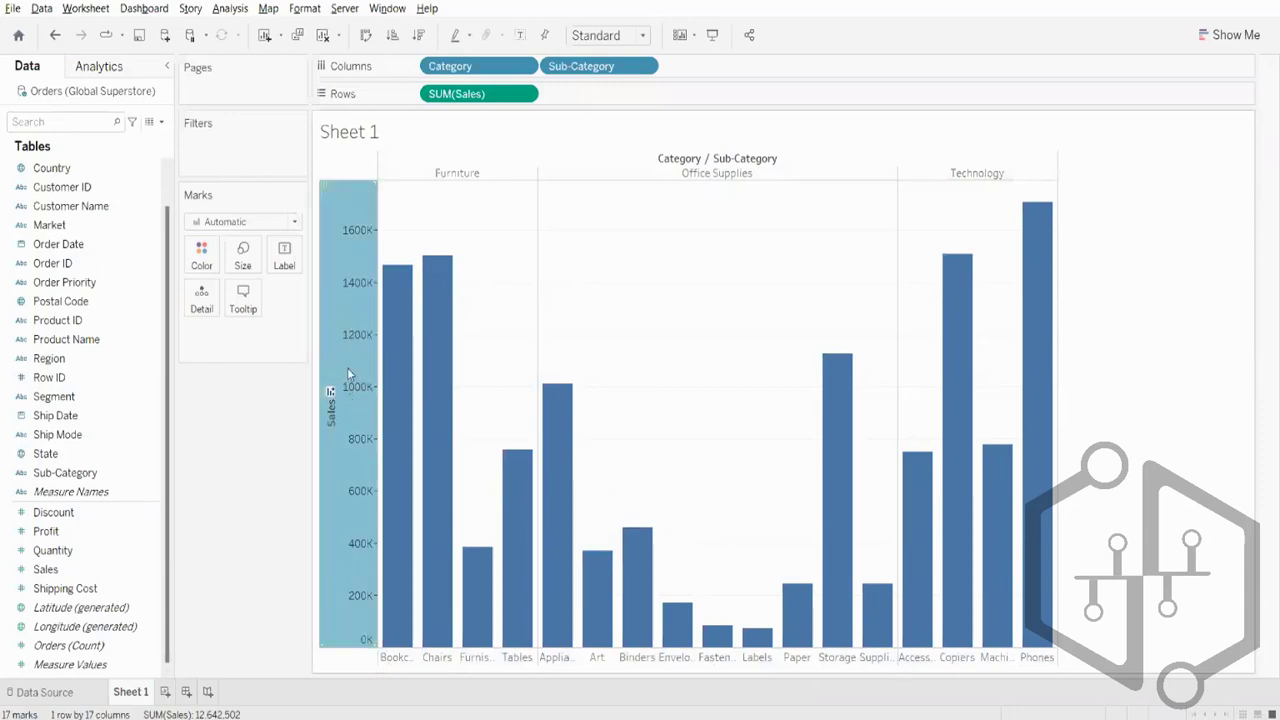
{"action": "right_click", "coordinate": [348, 372]}
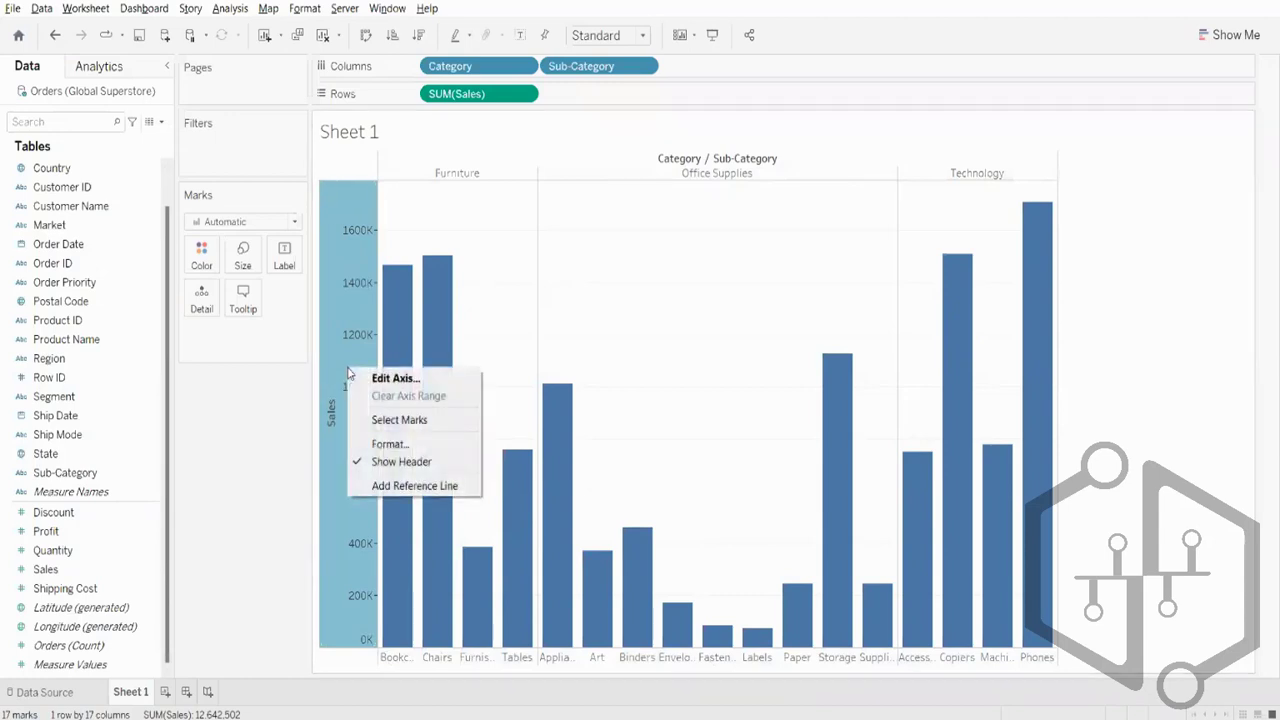
{"action": "left_click", "coordinate": [406, 486]}
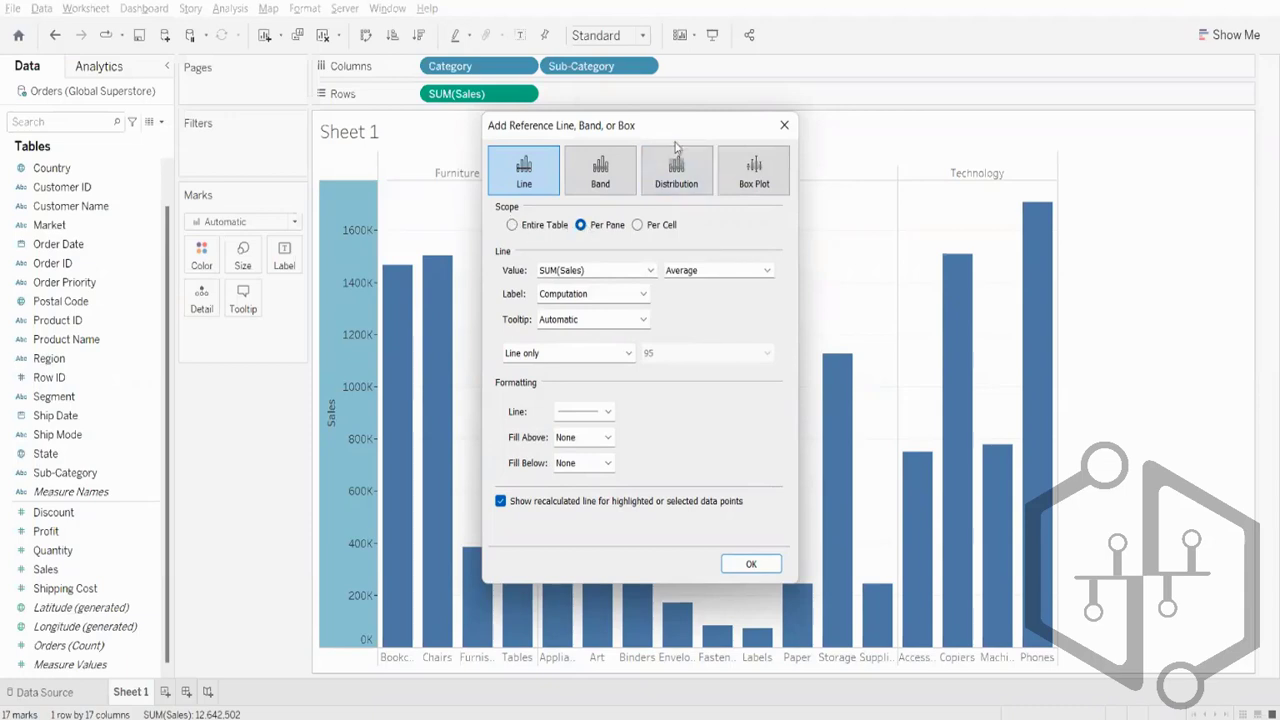
{"action": "left_click_drag", "start_coordinate": [689, 125], "coordinate": [1180, 129]}
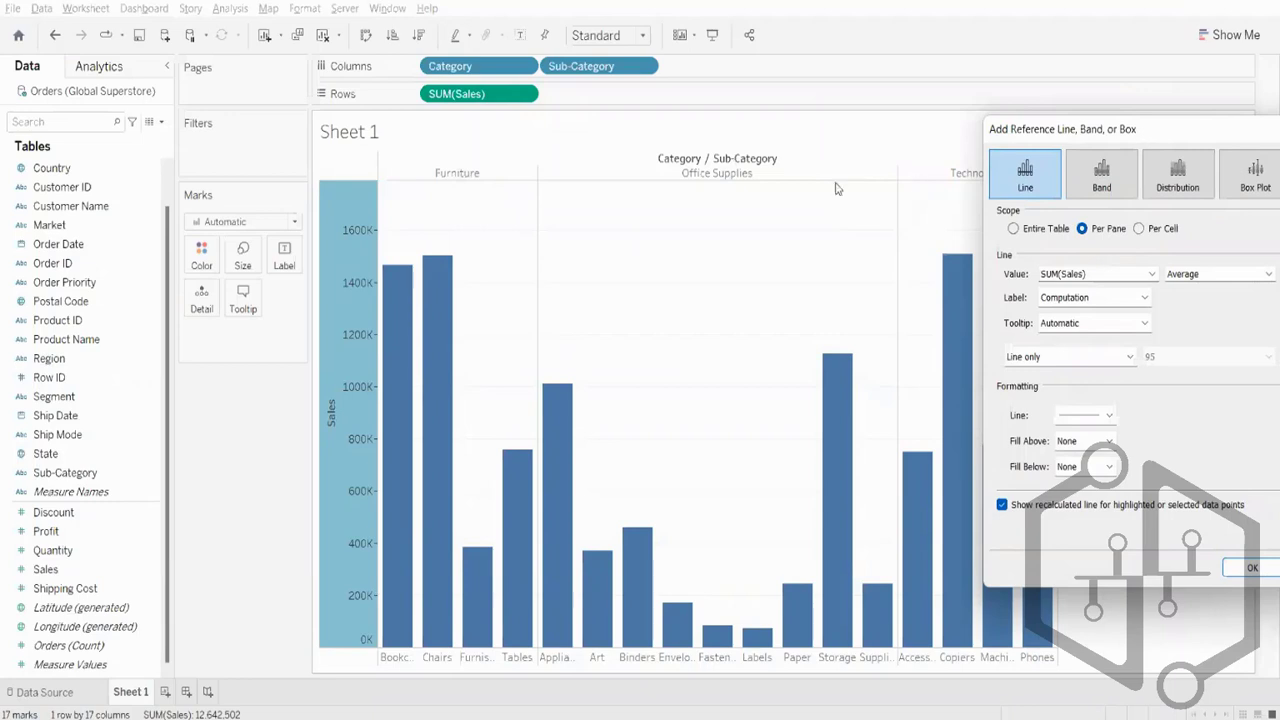
{"action": "left_click", "coordinate": [647, 282]}
{"action": "left_click_drag", "start_coordinate": [1088, 134], "coordinate": [410, 67]}
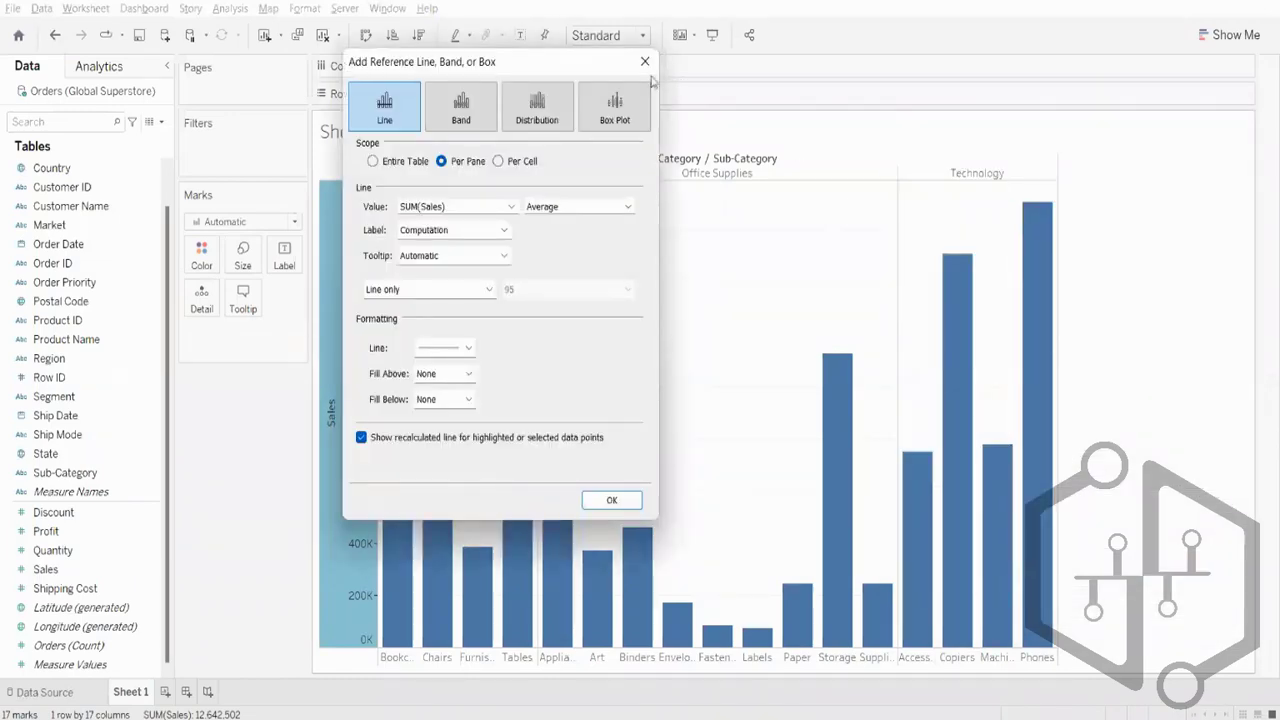
{"action": "left_click_drag", "start_coordinate": [533, 62], "coordinate": [900, 58]}
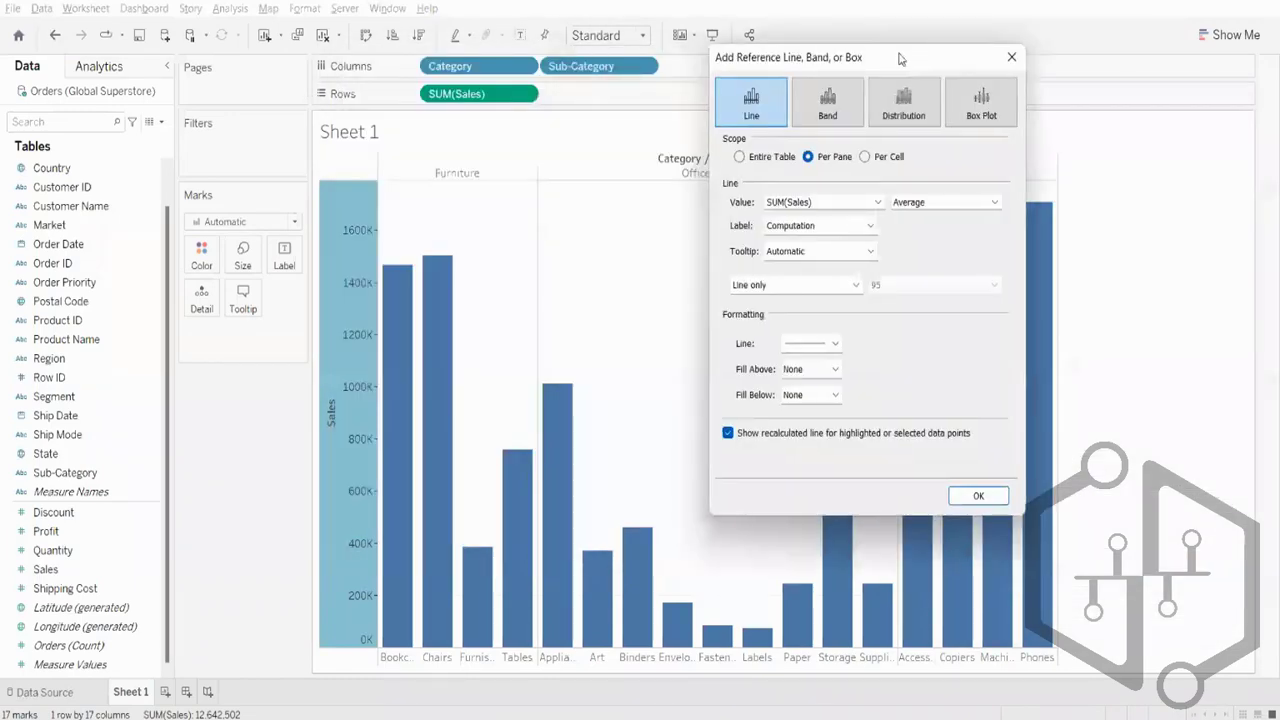
{"action": "left_click", "coordinate": [773, 160]}
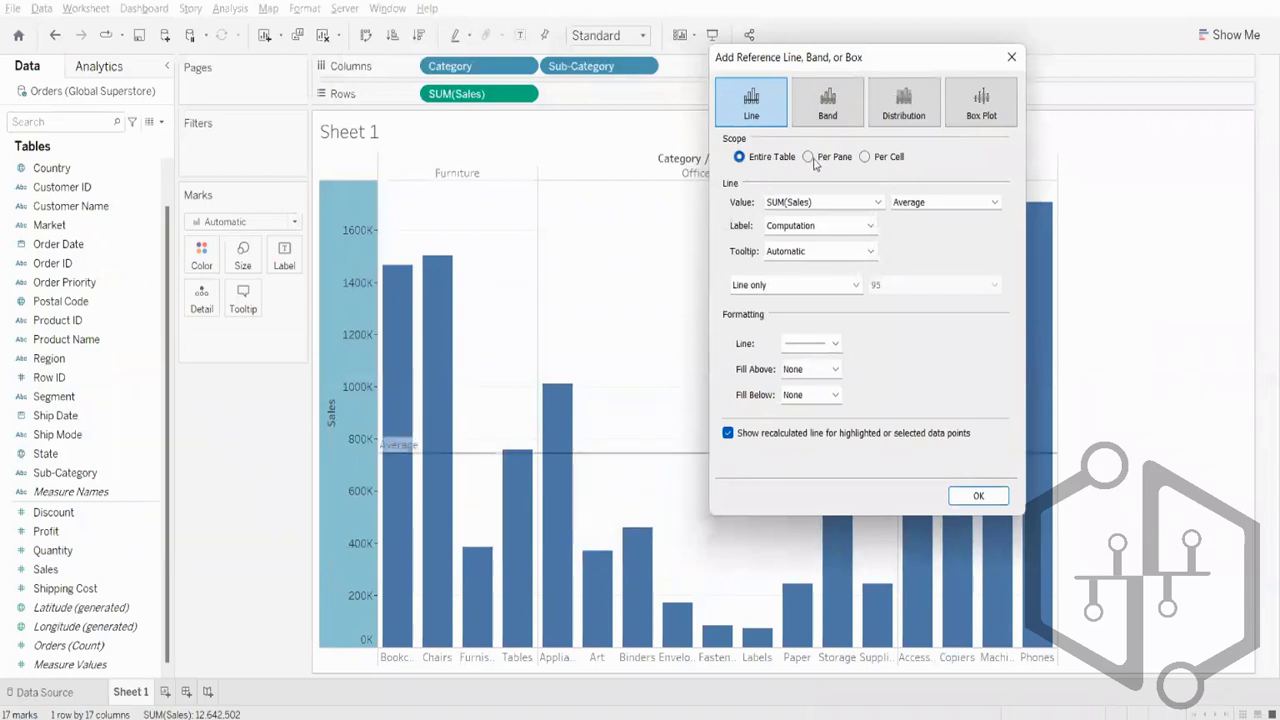
{"action": "left_click", "coordinate": [810, 159]}
{"action": "left_click", "coordinate": [866, 159]}
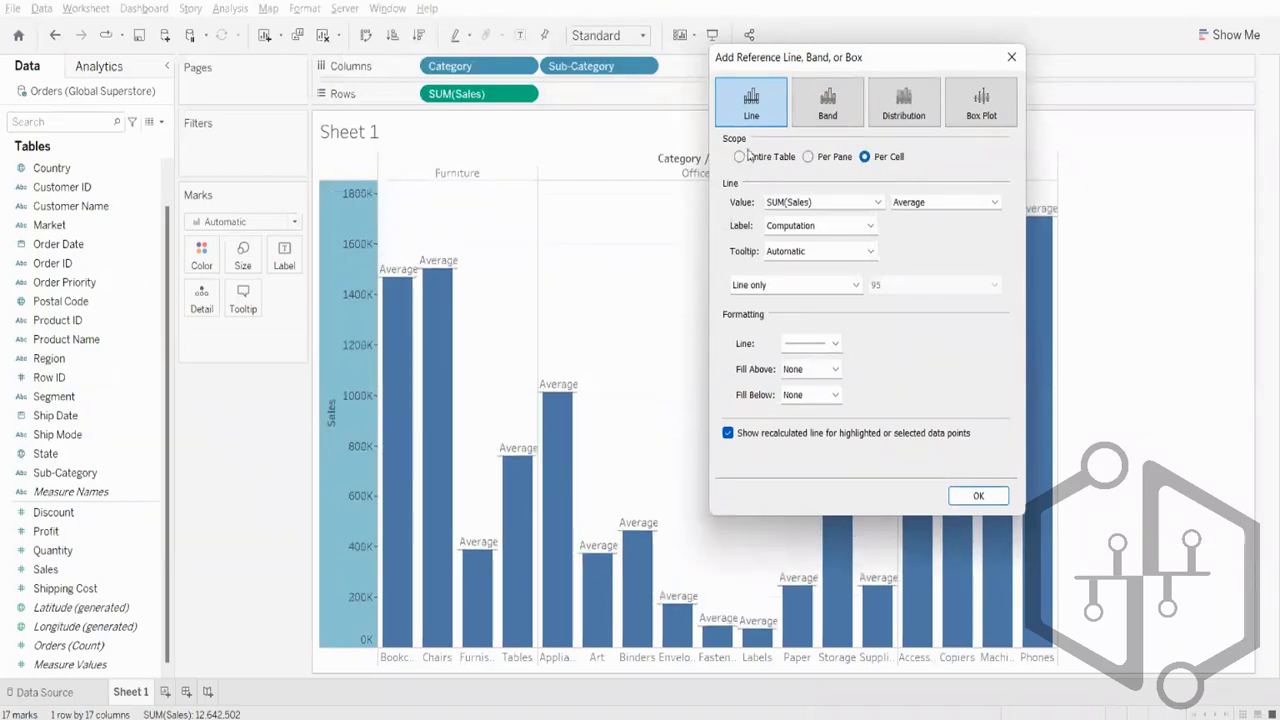
{"action": "left_click", "coordinate": [738, 157]}
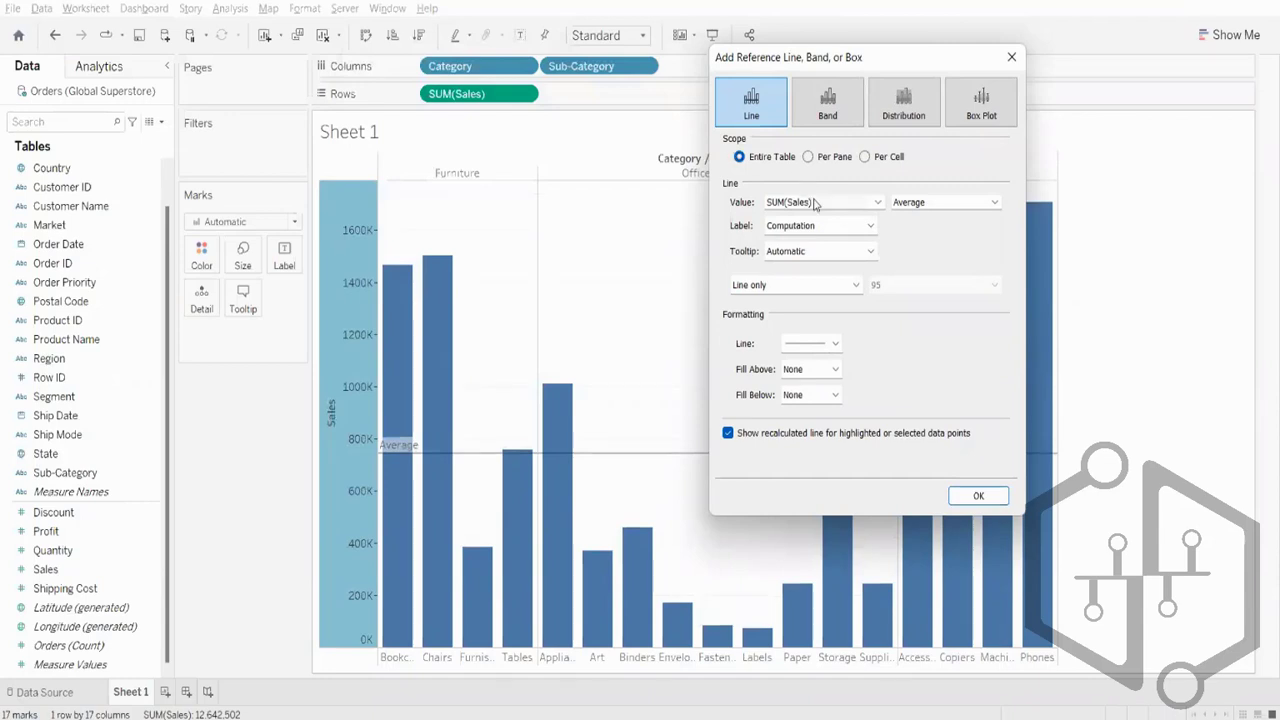
Base the reference line on the Average of SUM(Sales) and add it to the chart.
{"action": "left_click_drag", "start_coordinate": [923, 59], "coordinate": [848, 61]}
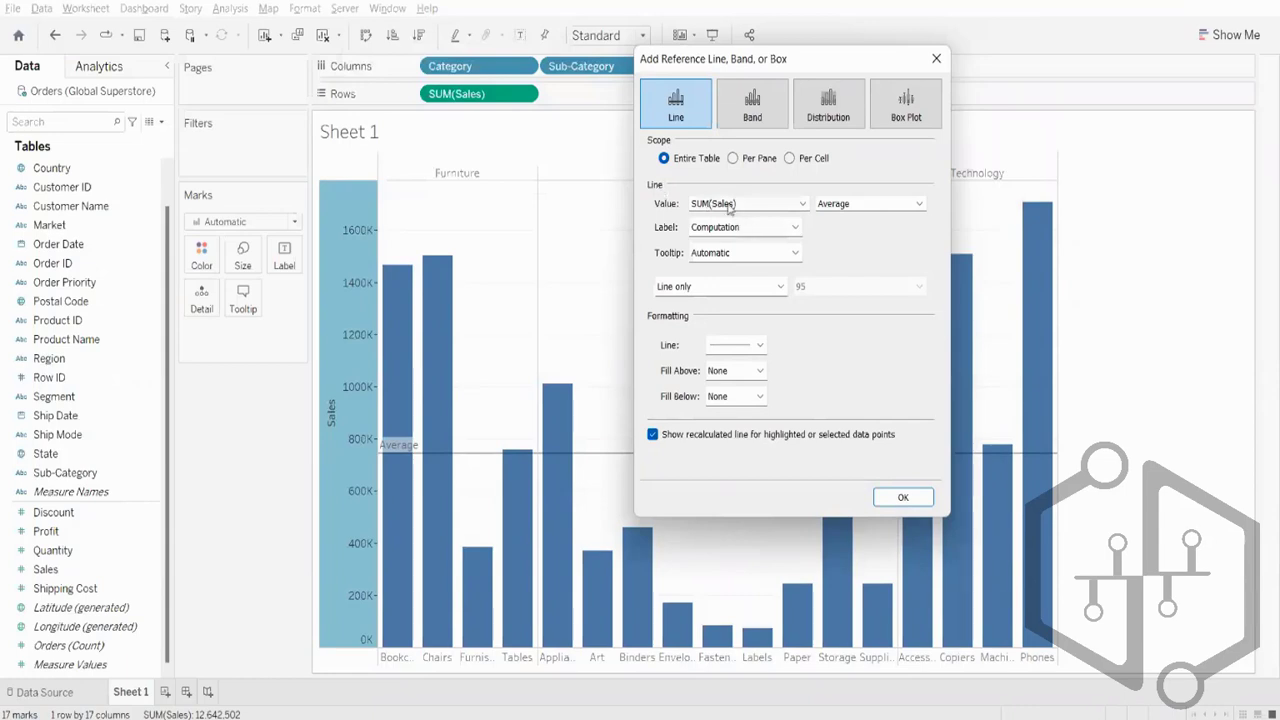
{"action": "left_click", "coordinate": [768, 204]}
{"action": "left_click", "coordinate": [772, 202]}
{"action": "left_click", "coordinate": [843, 205]}
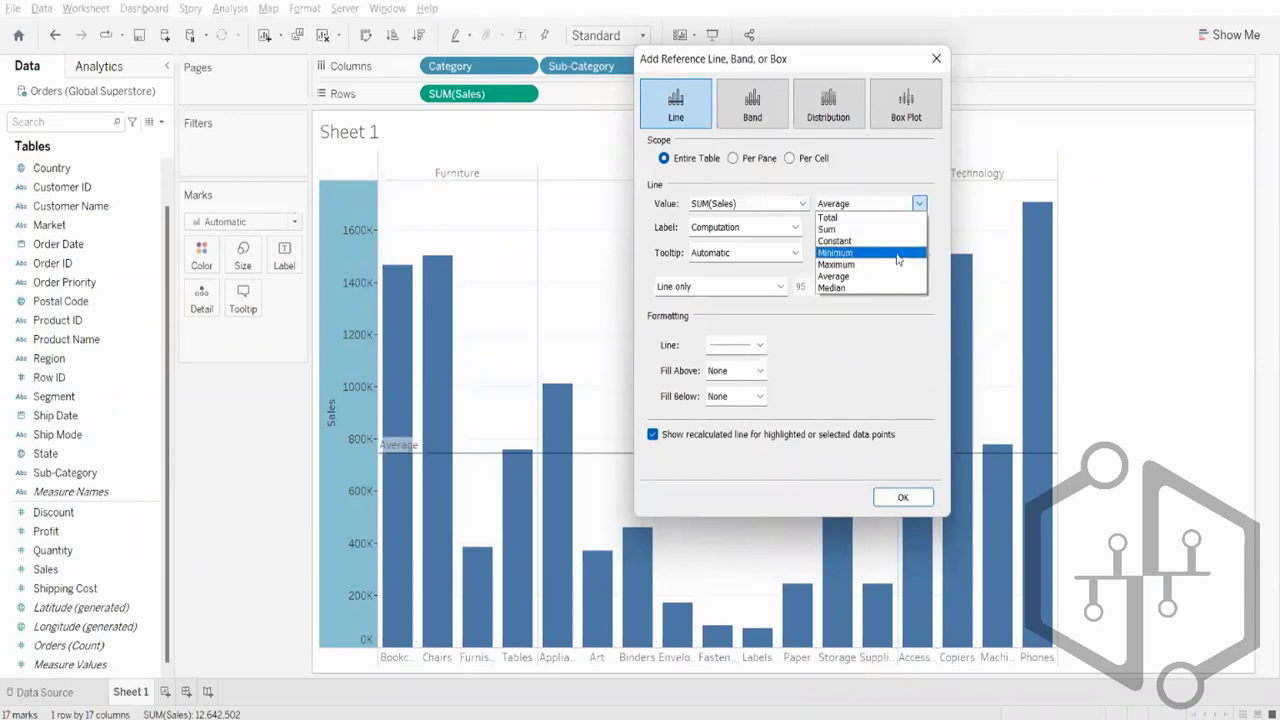
{"action": "left_click", "coordinate": [848, 278]}
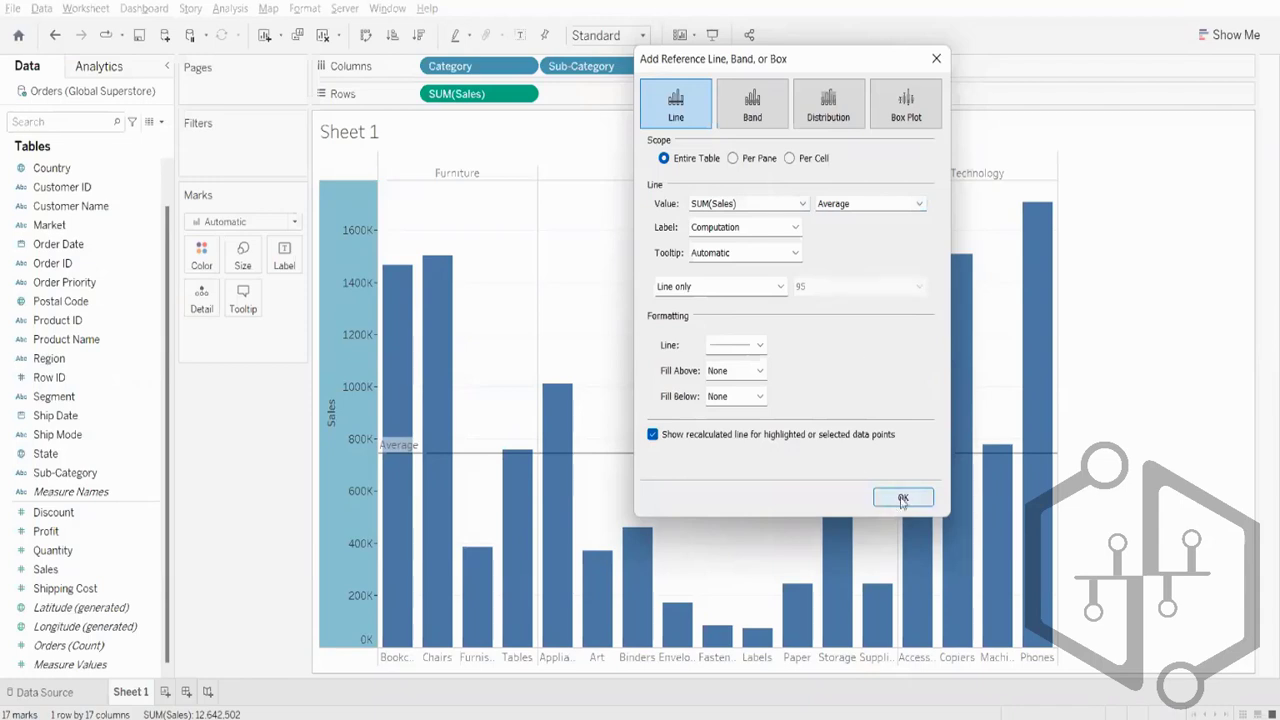
{"action": "left_click", "coordinate": [902, 499]}
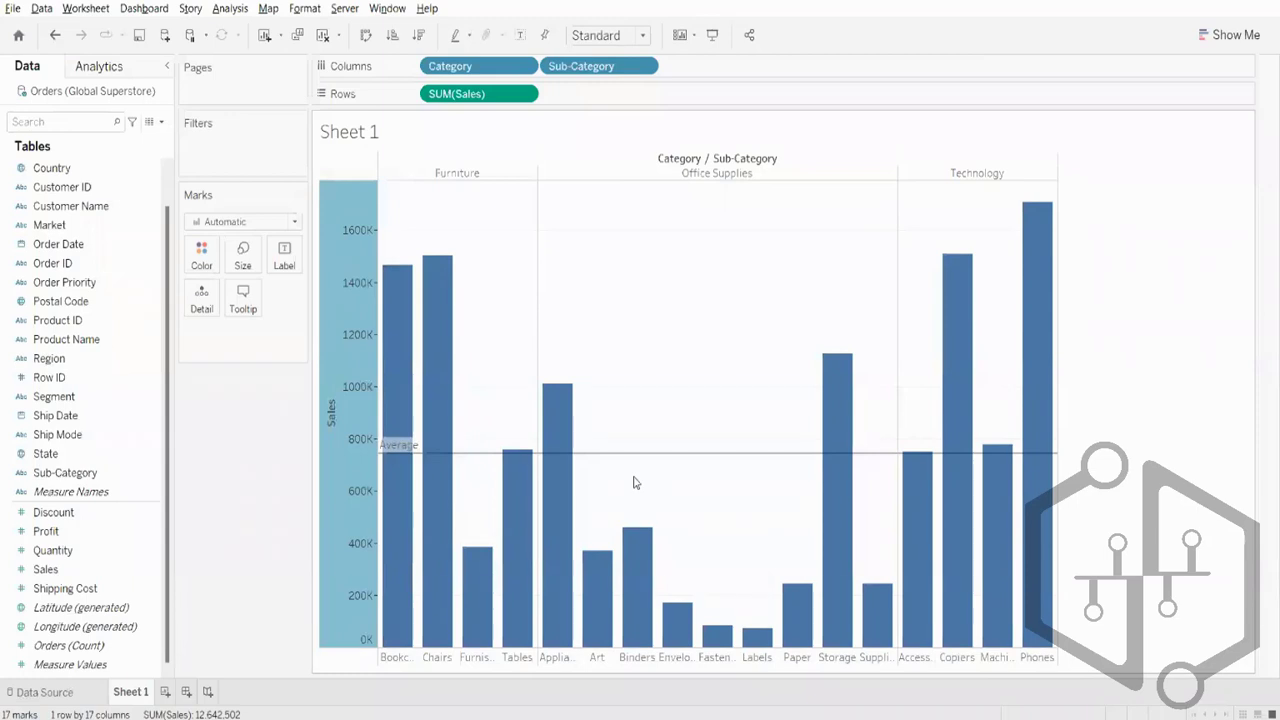
Edit the average reference line so that its label shows Value.
{"action": "mouse_move", "coordinate": [481, 464]}
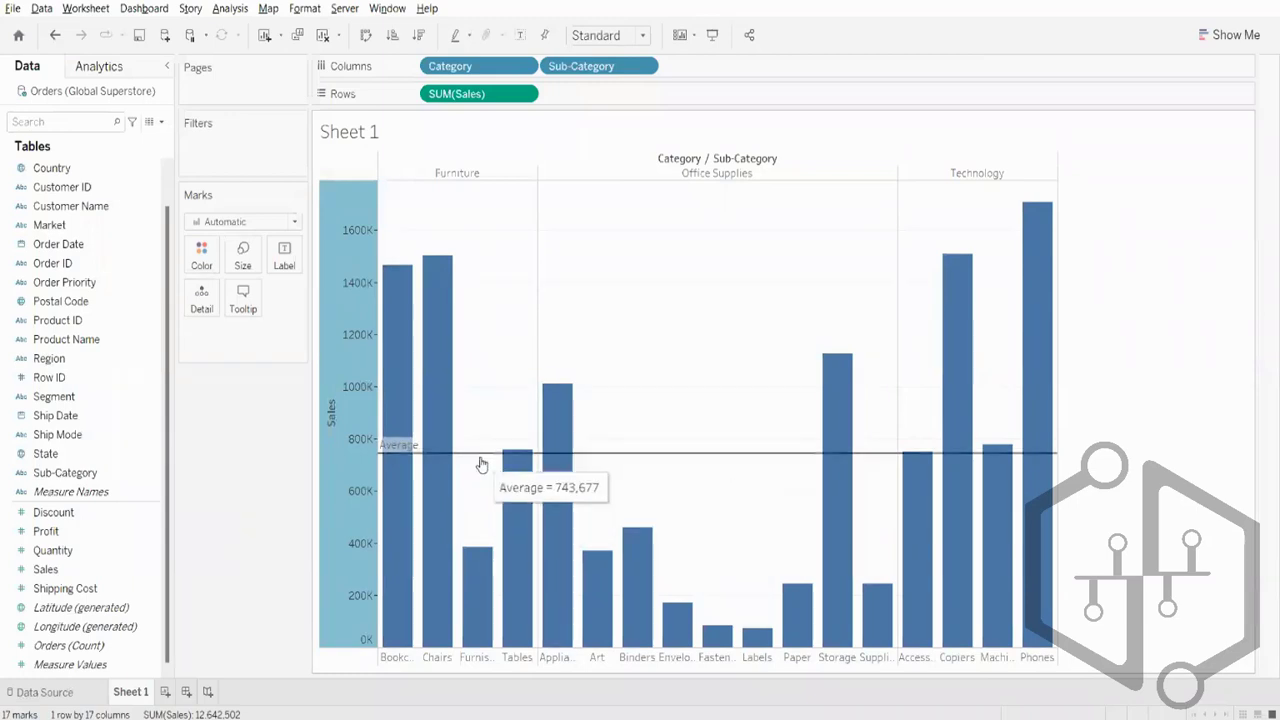
{"action": "right_click", "coordinate": [330, 457]}
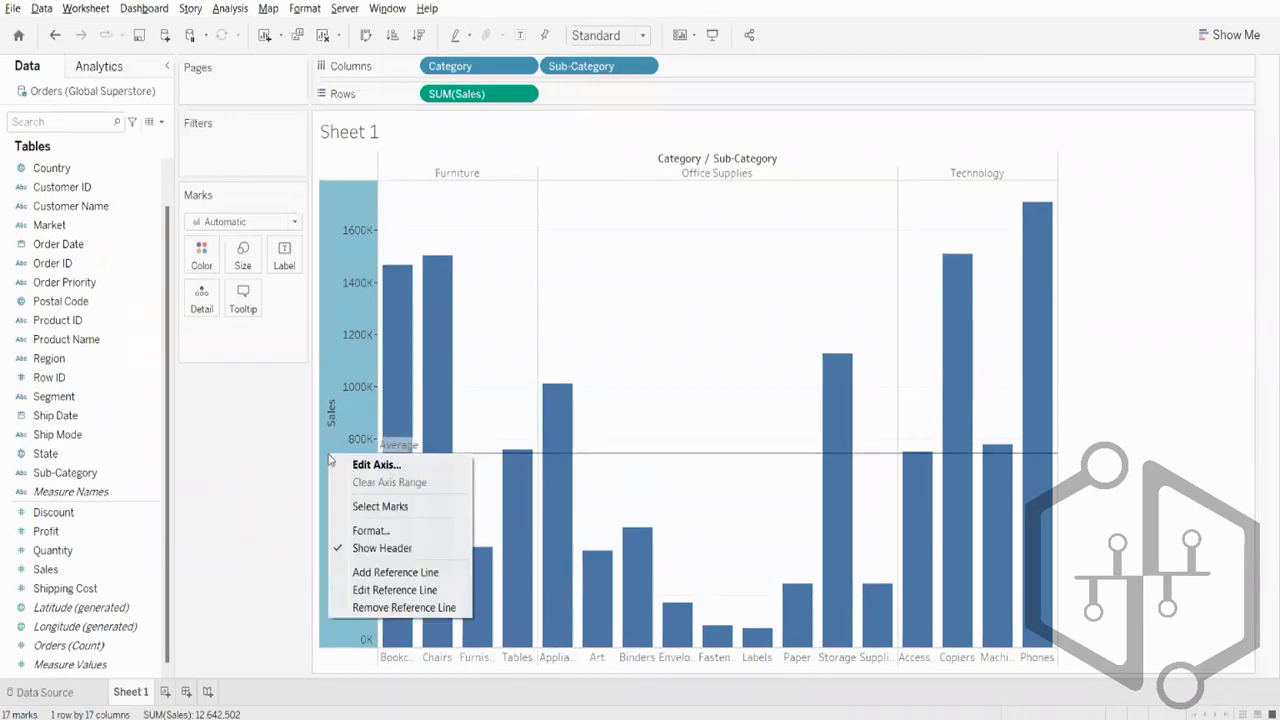
{"action": "left_click", "coordinate": [393, 591]}
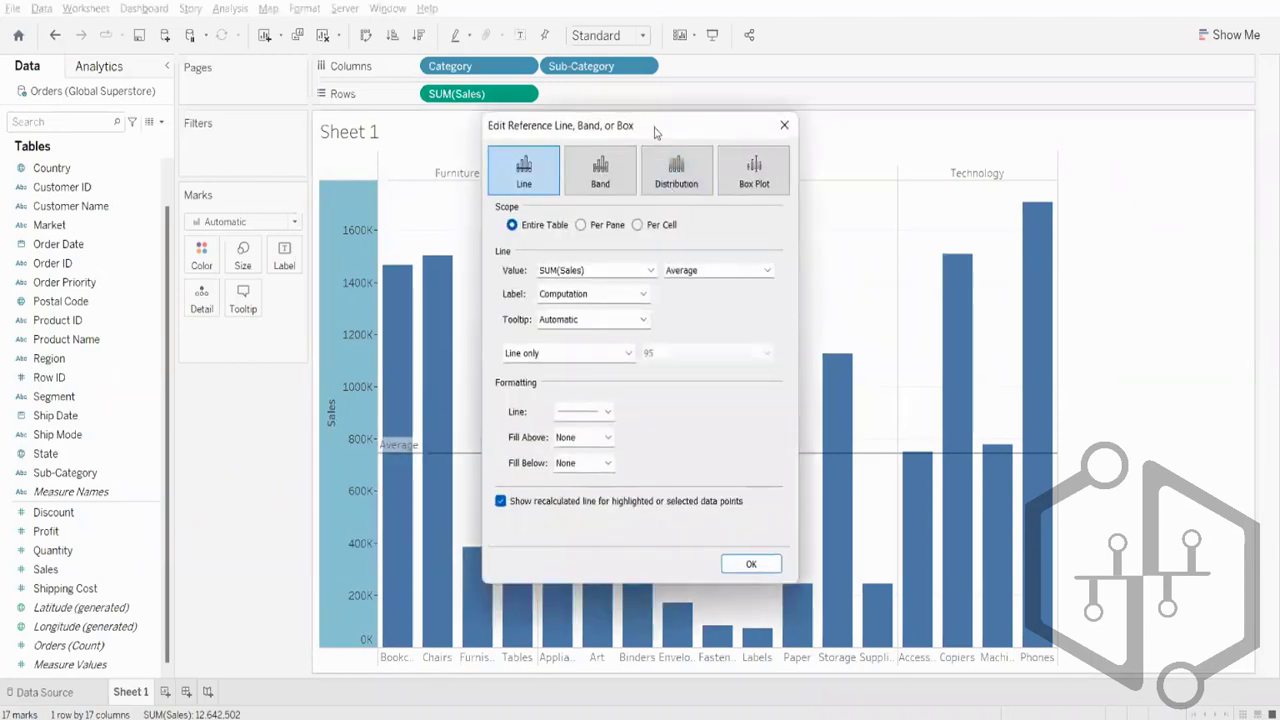
{"action": "left_click_drag", "start_coordinate": [654, 129], "coordinate": [987, 131]}
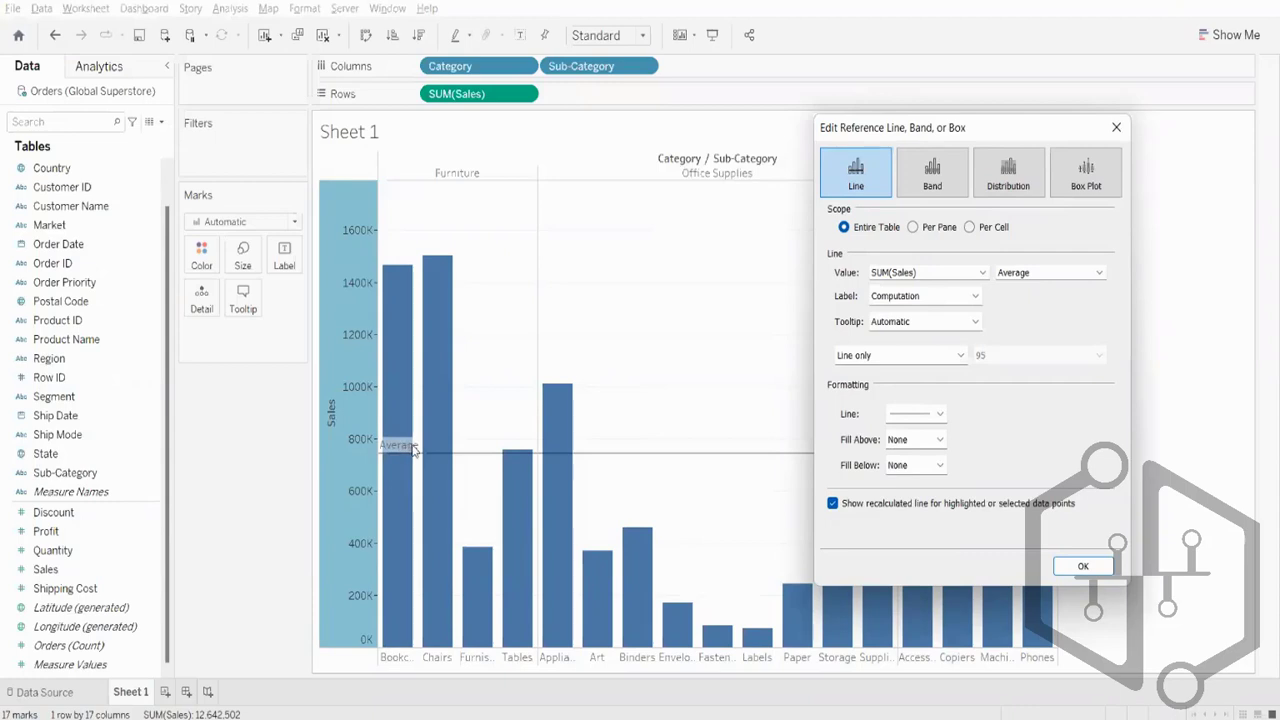
{"action": "left_click", "coordinate": [916, 300]}
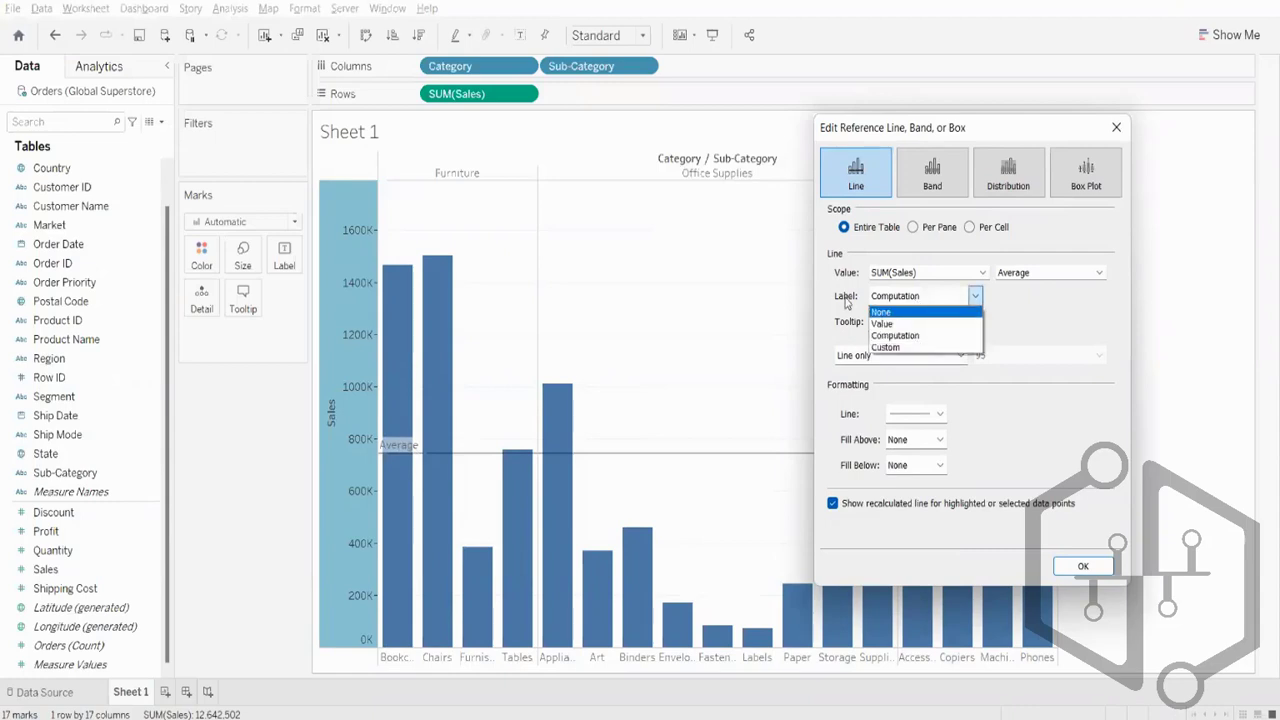
{"action": "left_click", "coordinate": [1050, 315]}
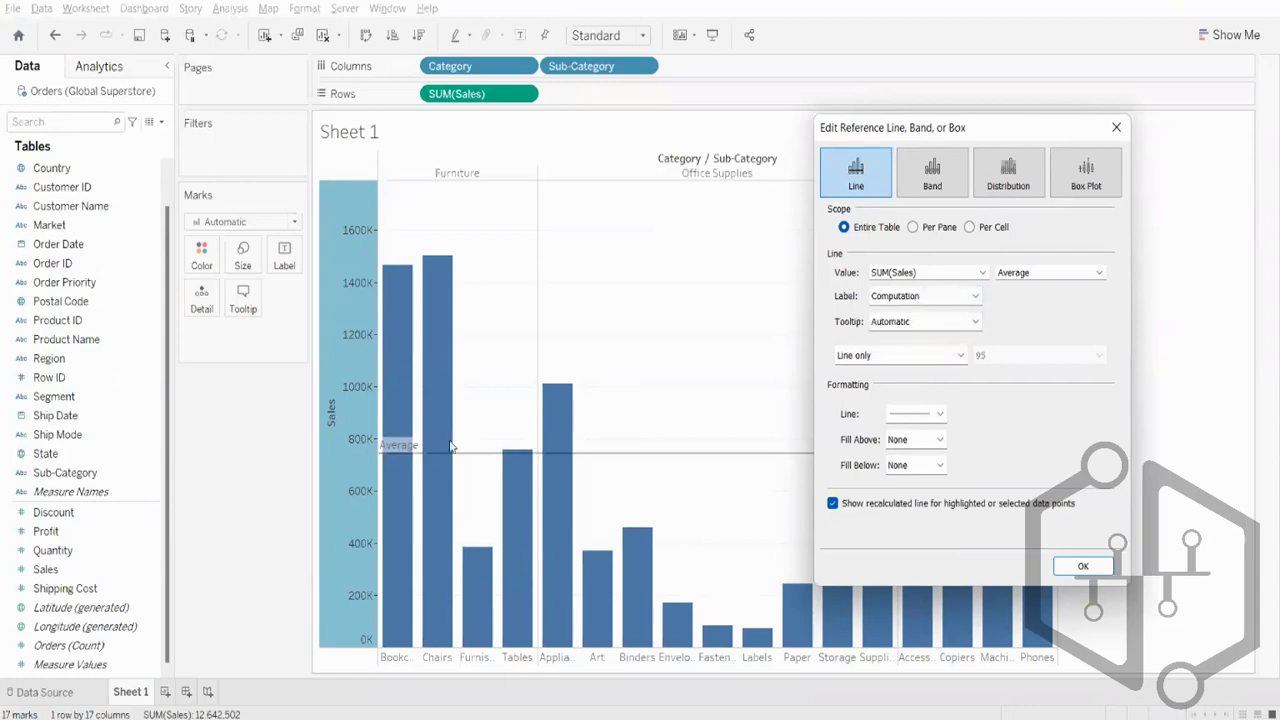
{"action": "left_click", "coordinate": [925, 299]}
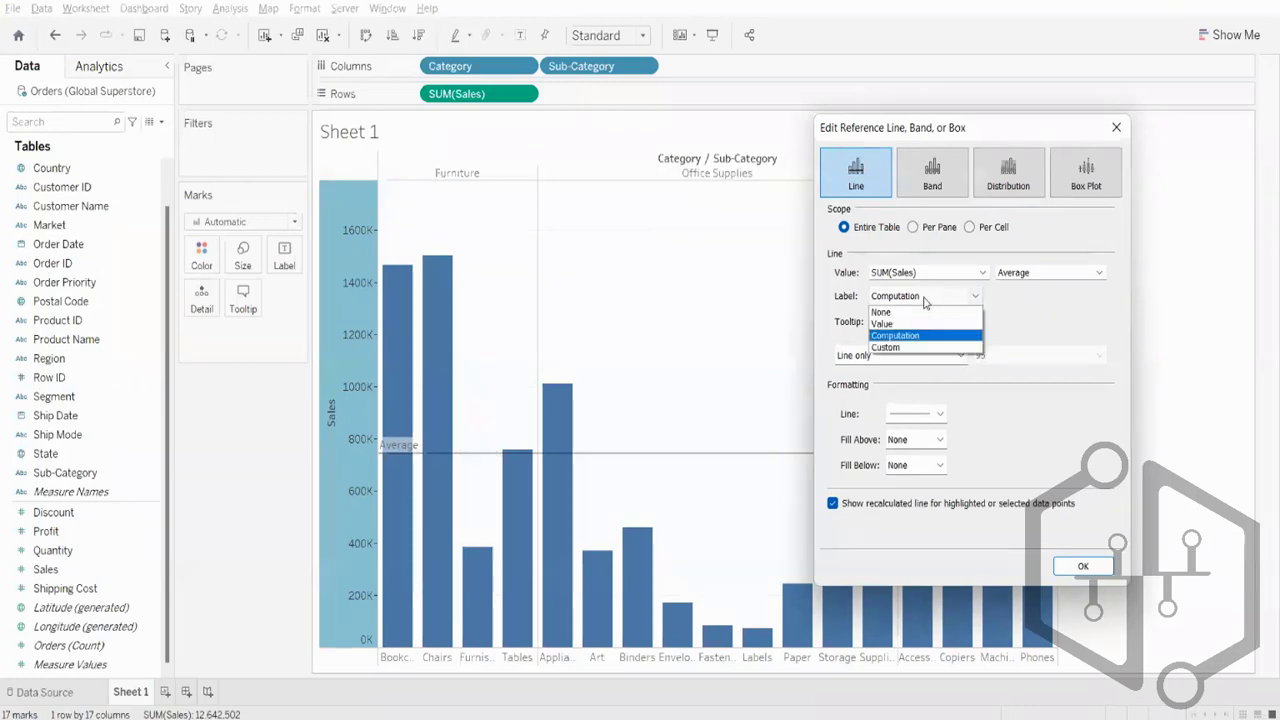
{"action": "left_click", "coordinate": [916, 324]}
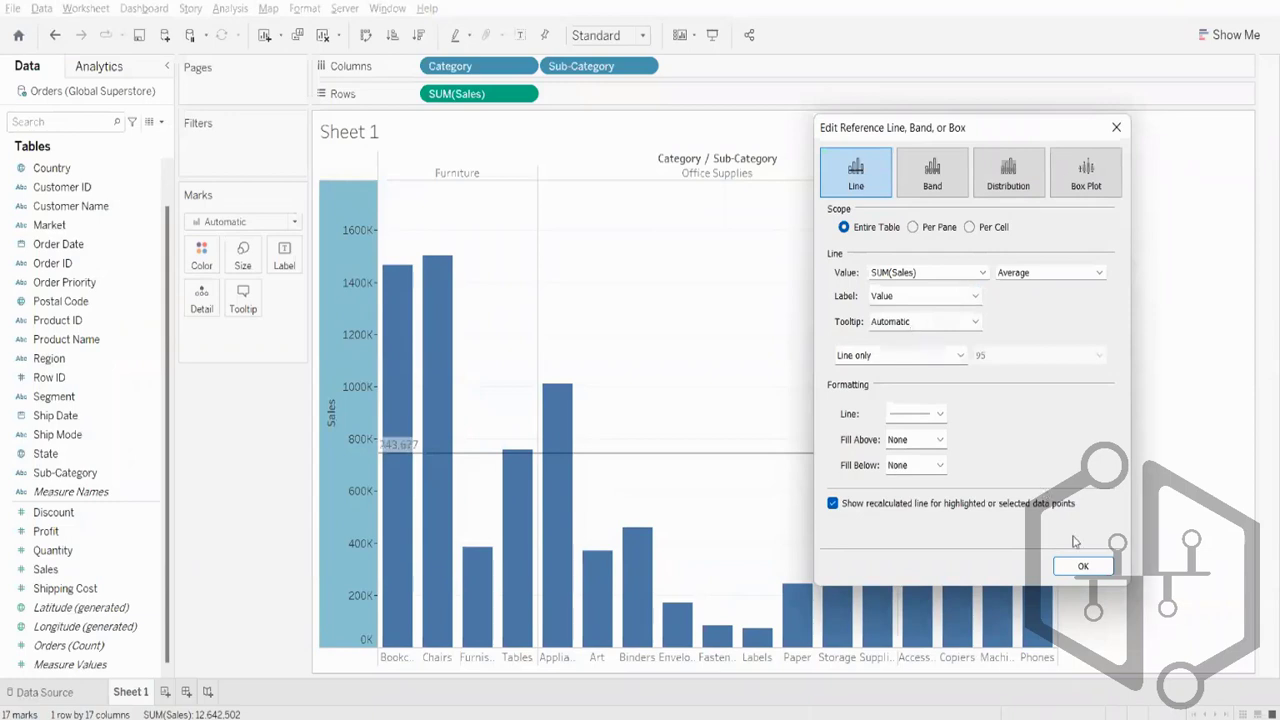
{"action": "left_click", "coordinate": [1082, 566]}
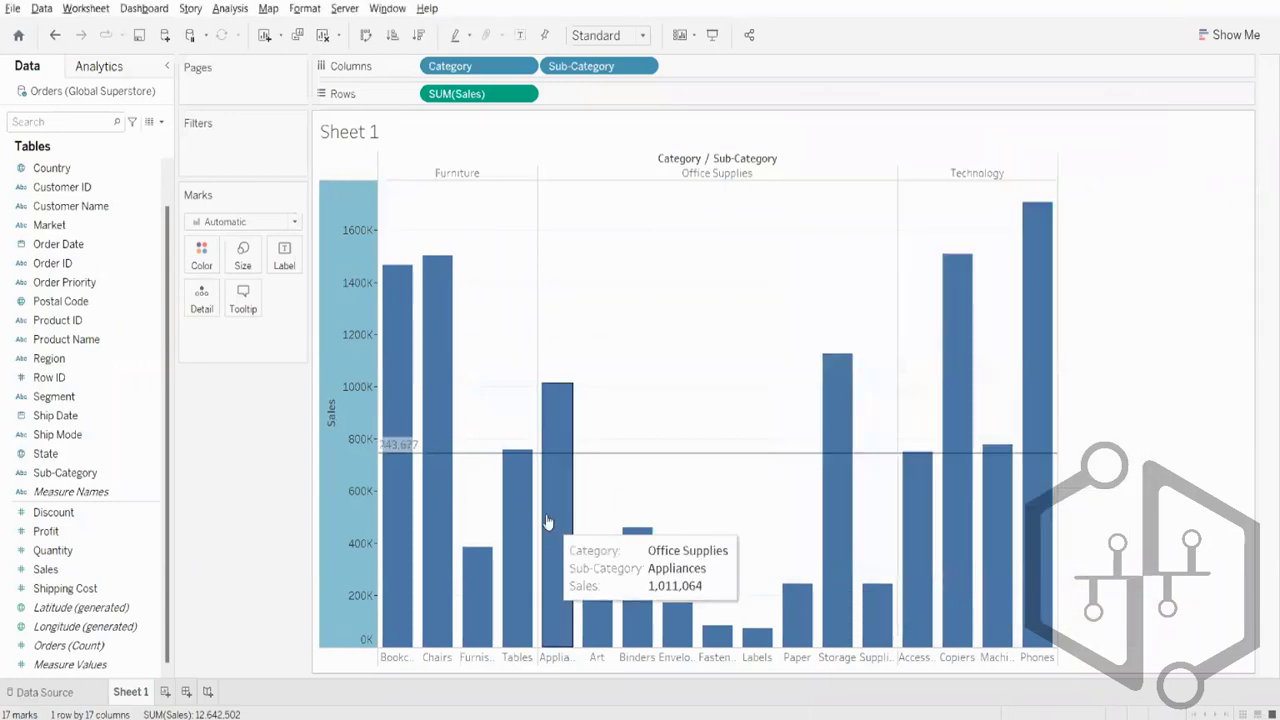
Compare the Sales of individual sub-category bars, such as Bookcases, Furnishings, Supplies and Storage, with the average line.
{"action": "mouse_move", "coordinate": [391, 467]}
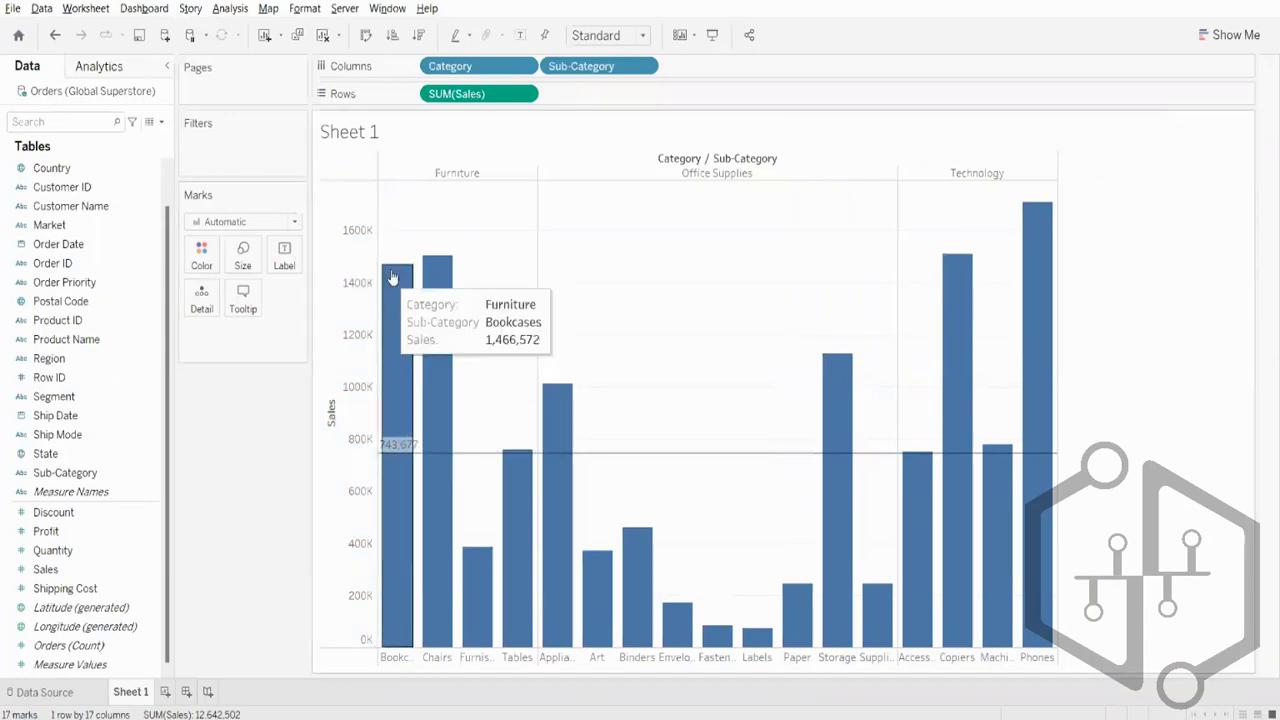
{"action": "mouse_move", "coordinate": [431, 276]}
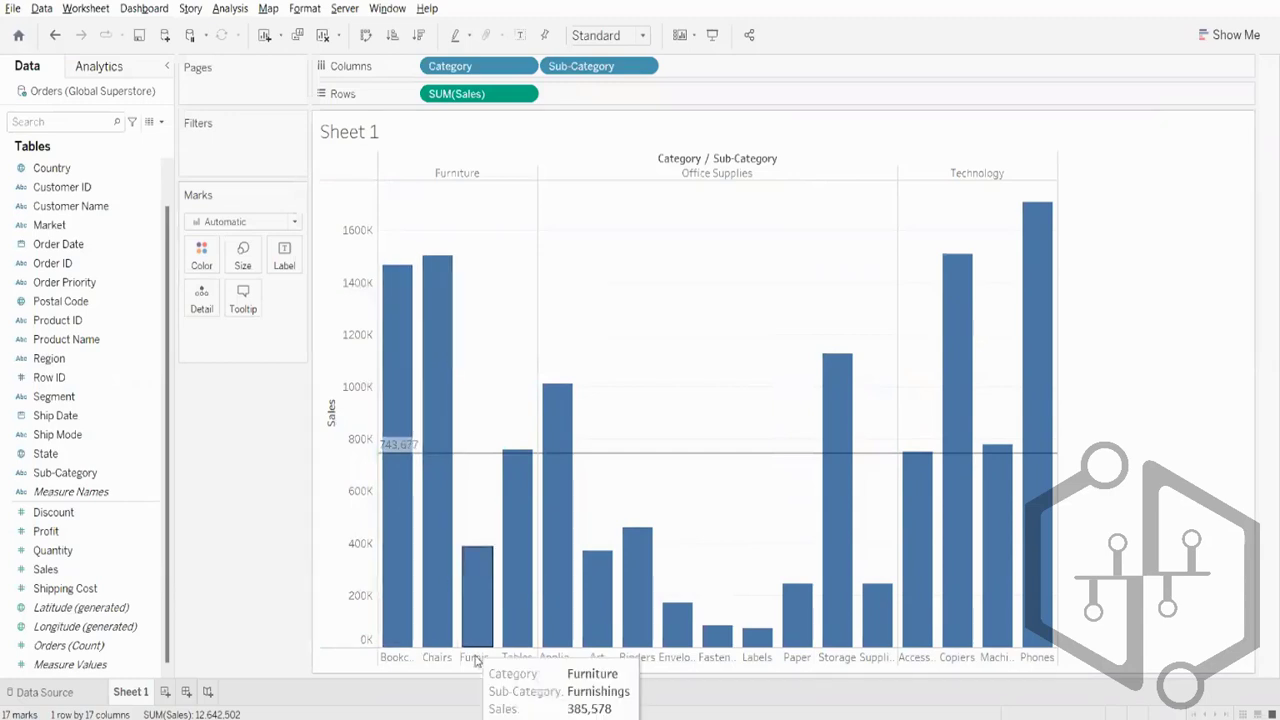
{"action": "mouse_move", "coordinate": [745, 630]}
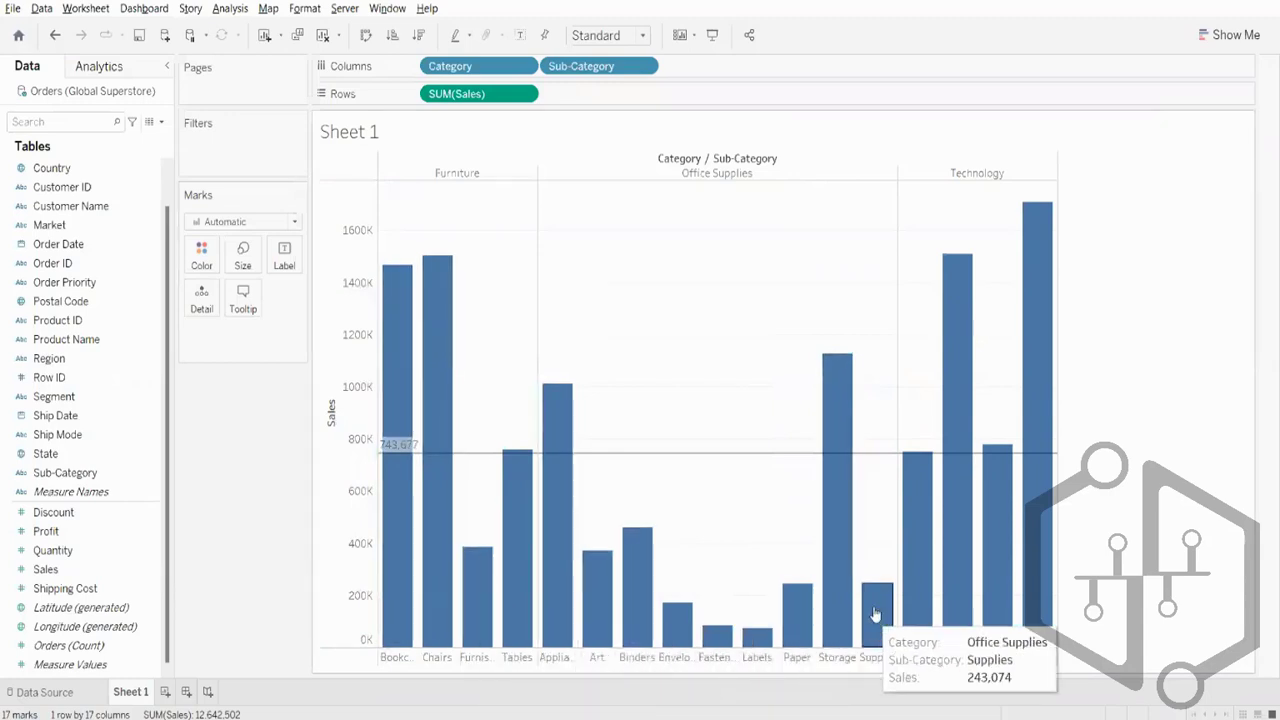
{"action": "mouse_move", "coordinate": [840, 581]}
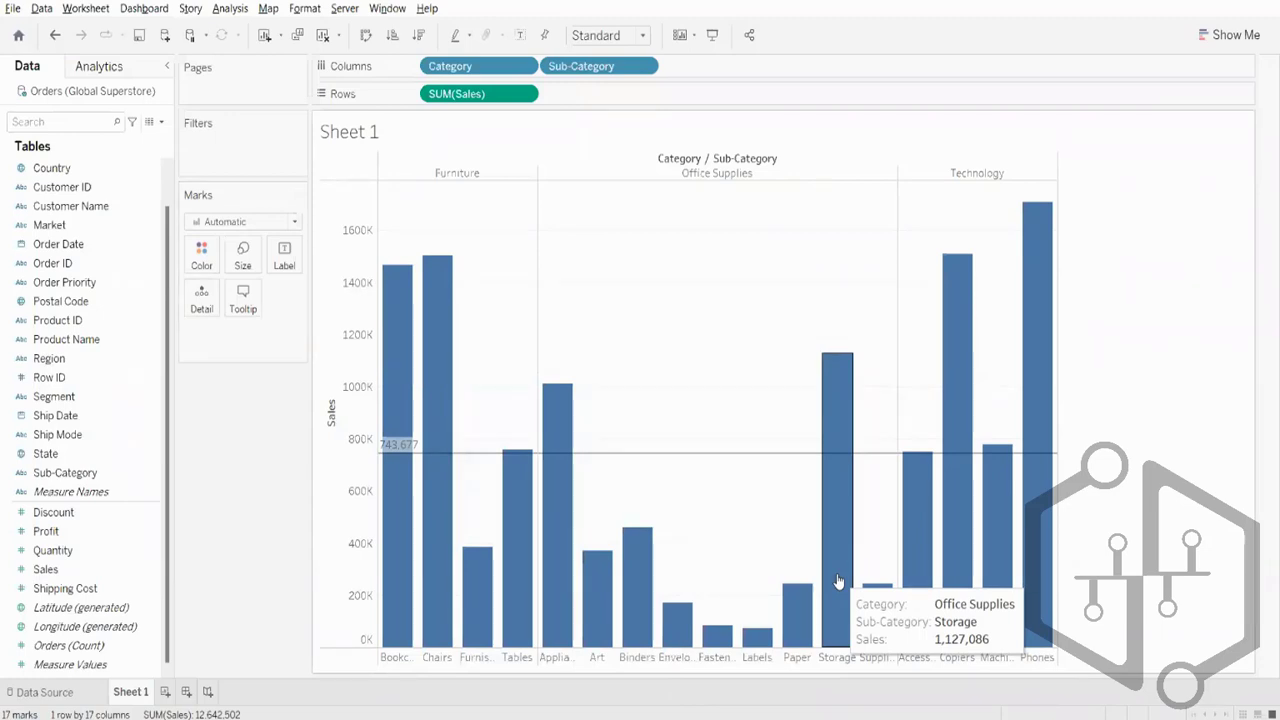
Edit the average reference line on the Sales axis, keeping its label as Value, and make the line dashed.
{"action": "right_click", "coordinate": [392, 452]}
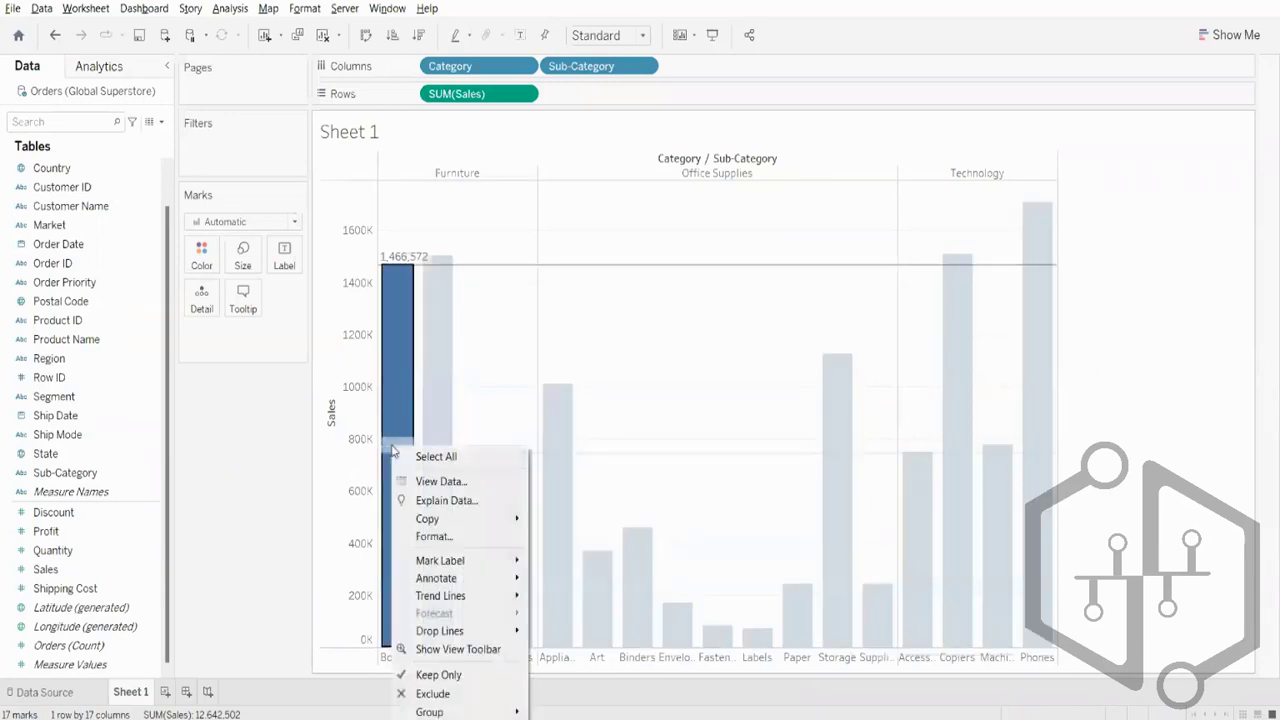
{"action": "left_click", "coordinate": [305, 478]}
{"action": "right_click", "coordinate": [353, 452]}
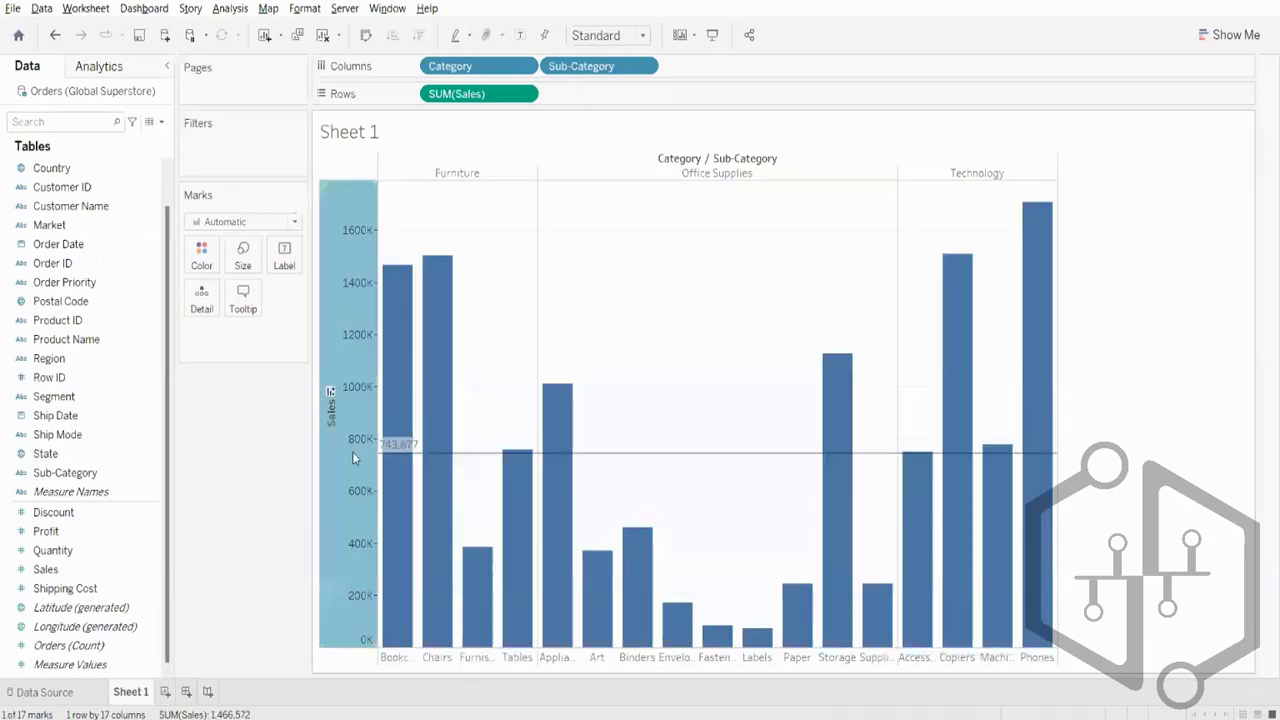
{"action": "left_click", "coordinate": [421, 588]}
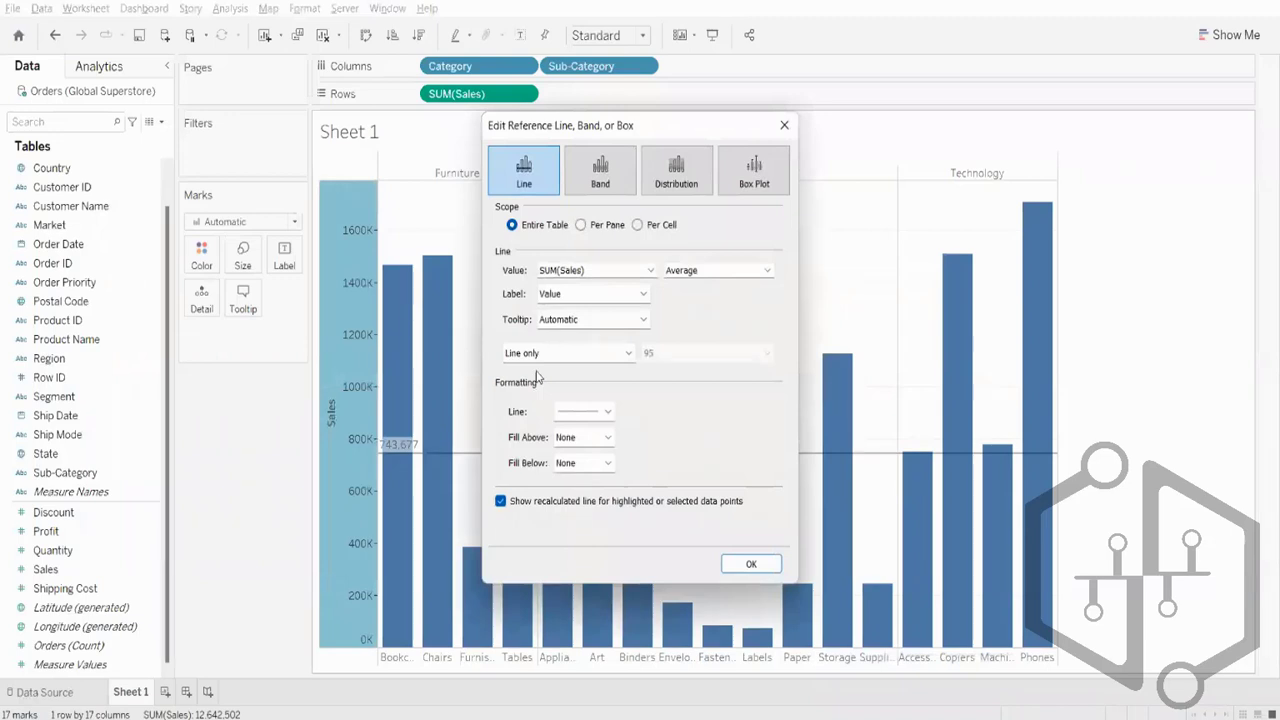
{"action": "left_click", "coordinate": [557, 297]}
{"action": "left_click", "coordinate": [558, 335]}
{"action": "left_click_drag", "start_coordinate": [669, 125], "coordinate": [1008, 125]}
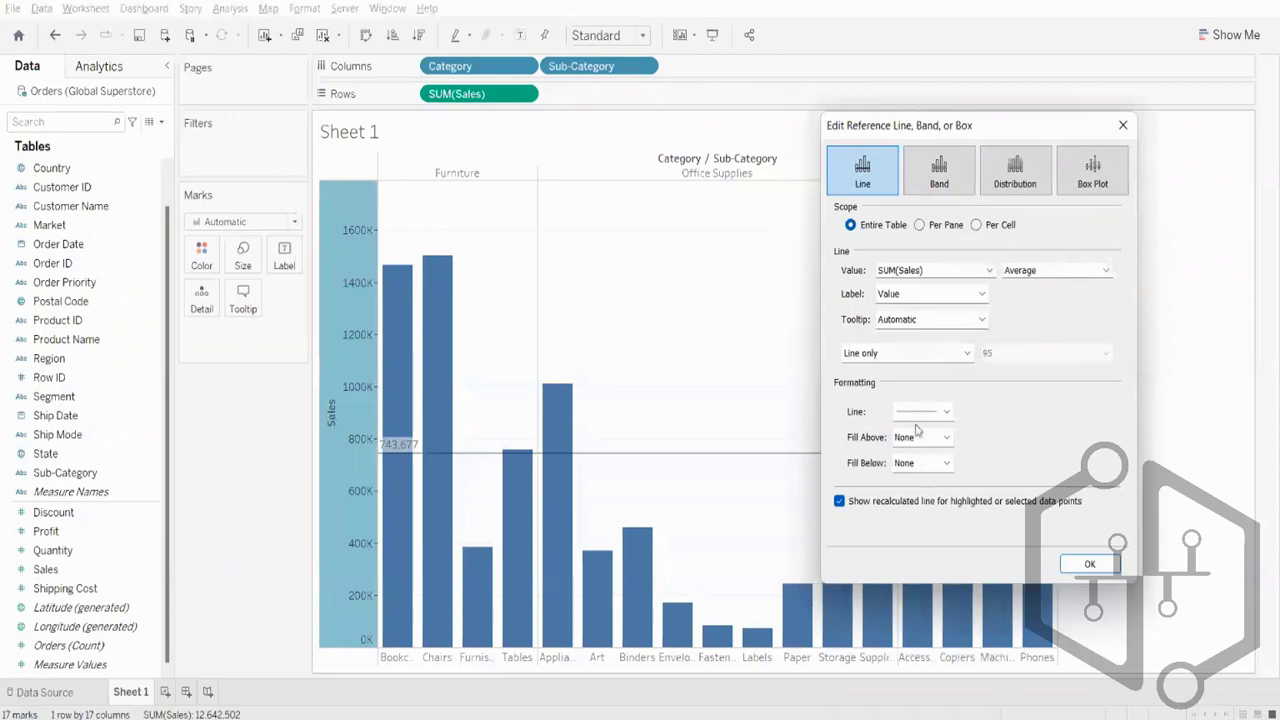
{"action": "left_click", "coordinate": [921, 412]}
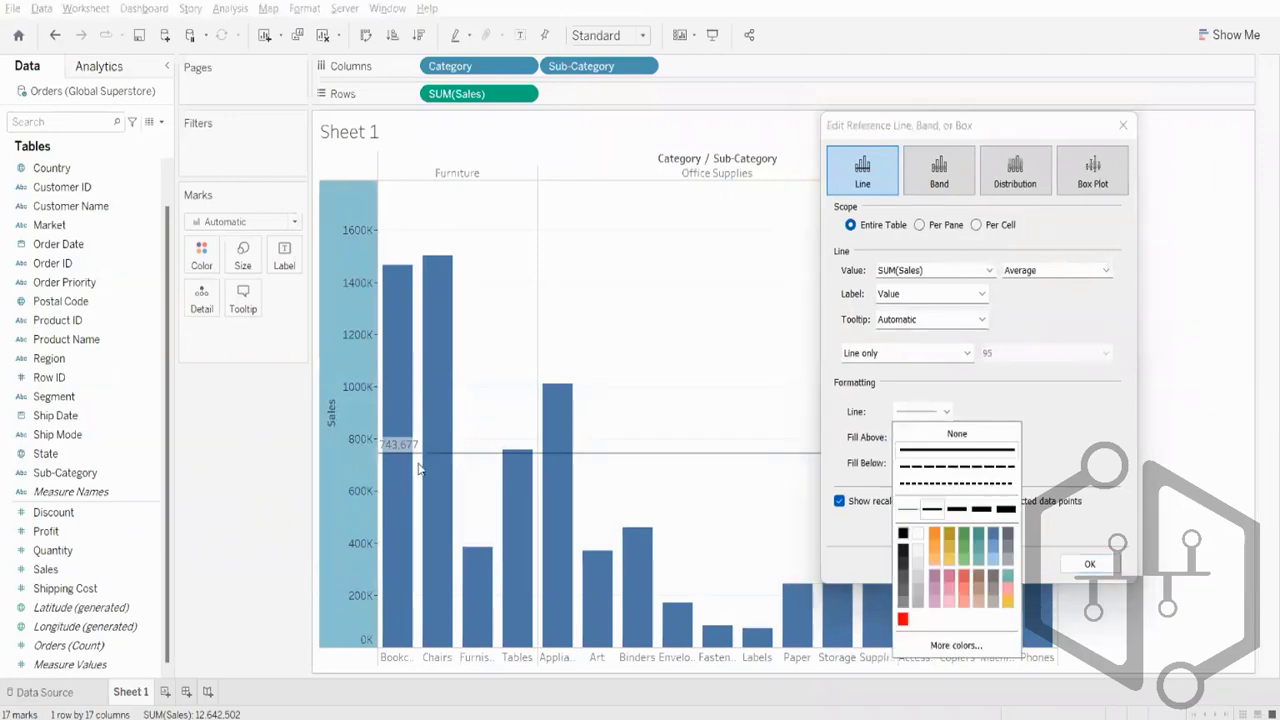
{"action": "left_click", "coordinate": [928, 467]}
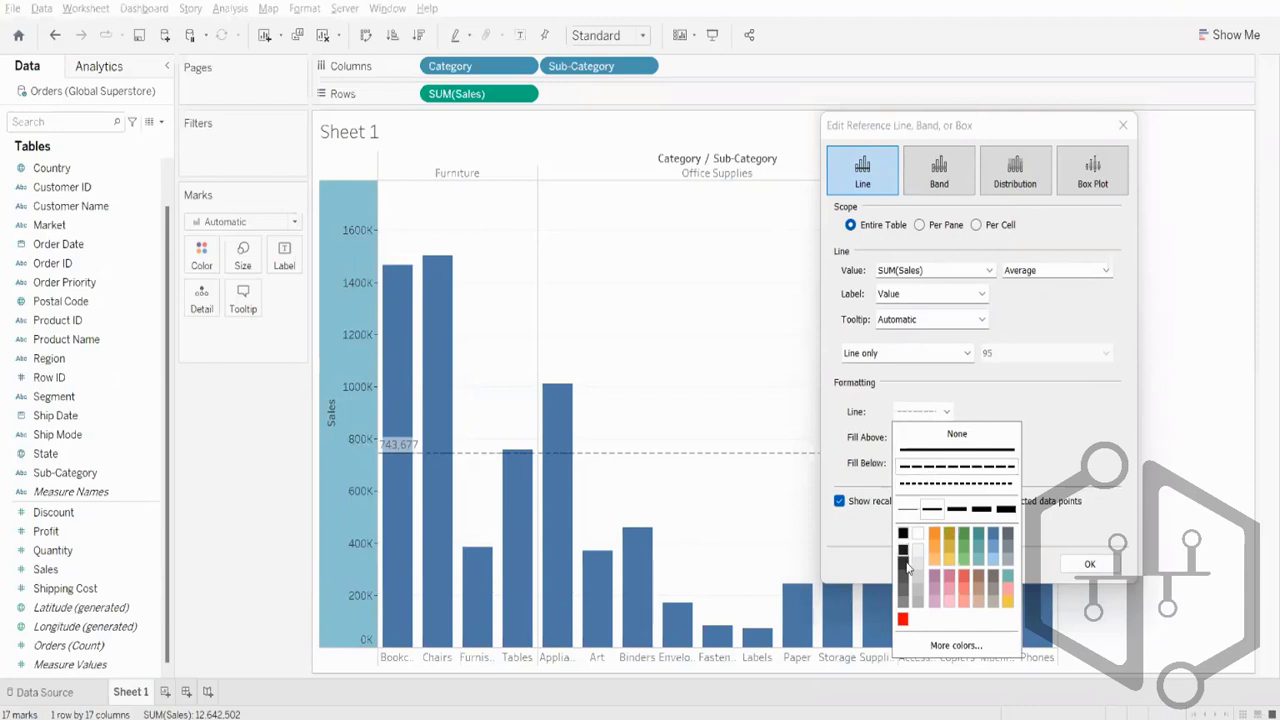
Preview the thickest and thinnest weights for the dashed average line, and set it to the second-thickest weight.
{"action": "left_click", "coordinate": [1006, 510]}
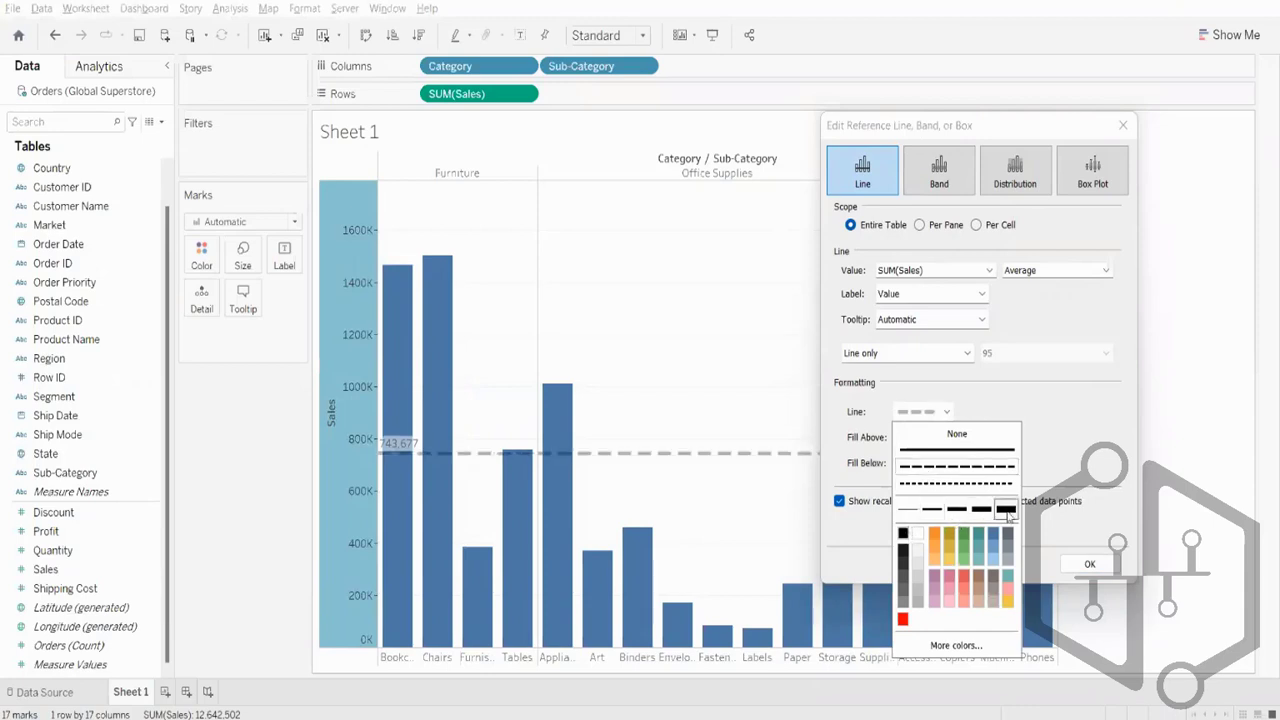
{"action": "left_click", "coordinate": [926, 511]}
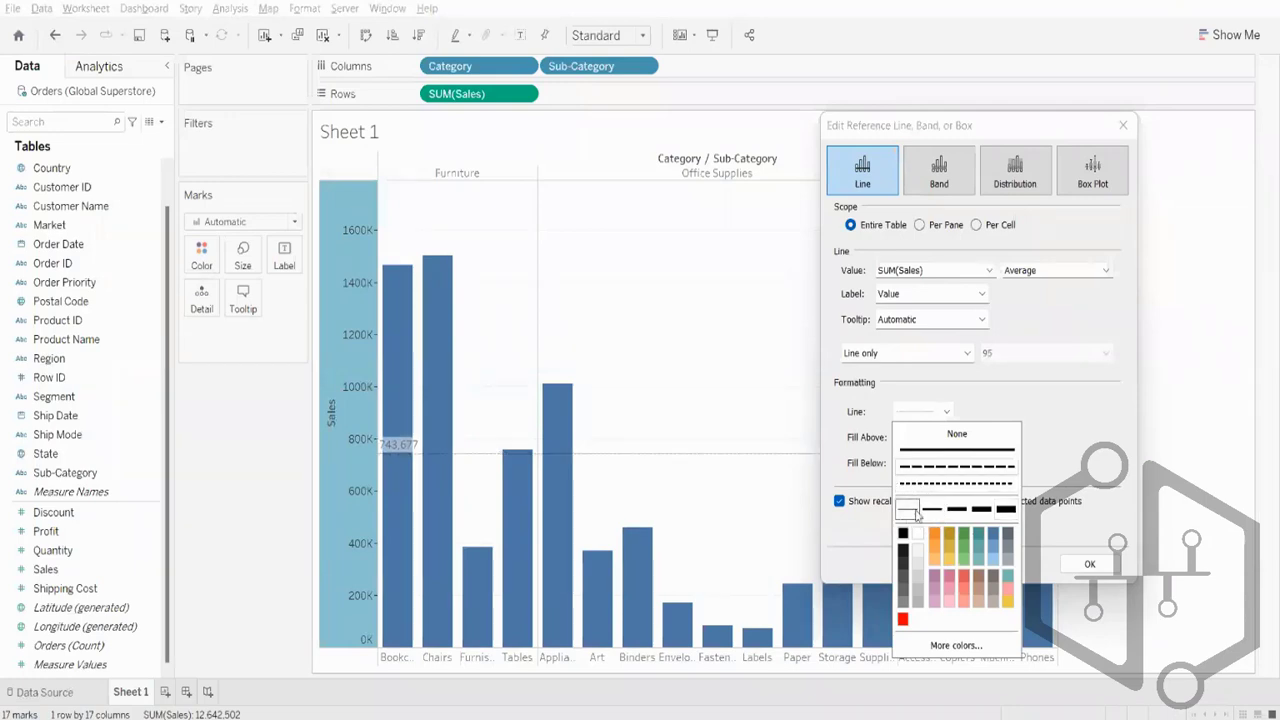
{"action": "left_click", "coordinate": [981, 510]}
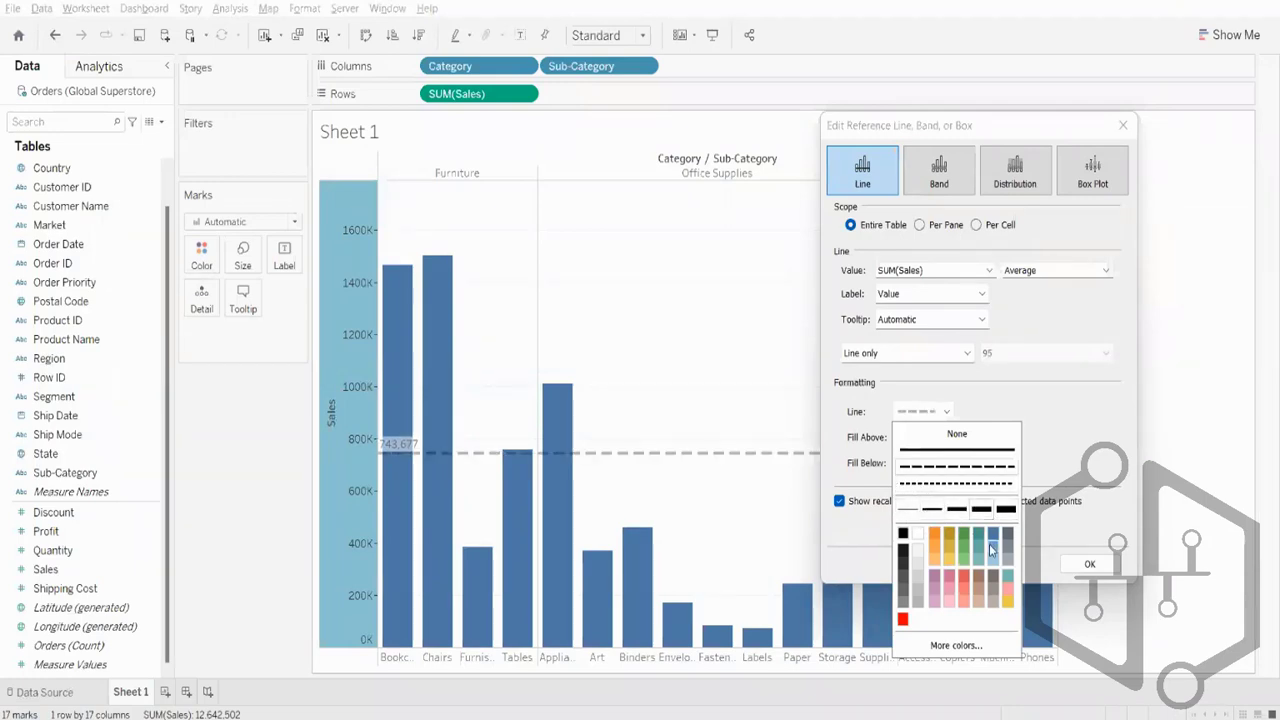
{"action": "left_click", "coordinate": [1077, 427]}
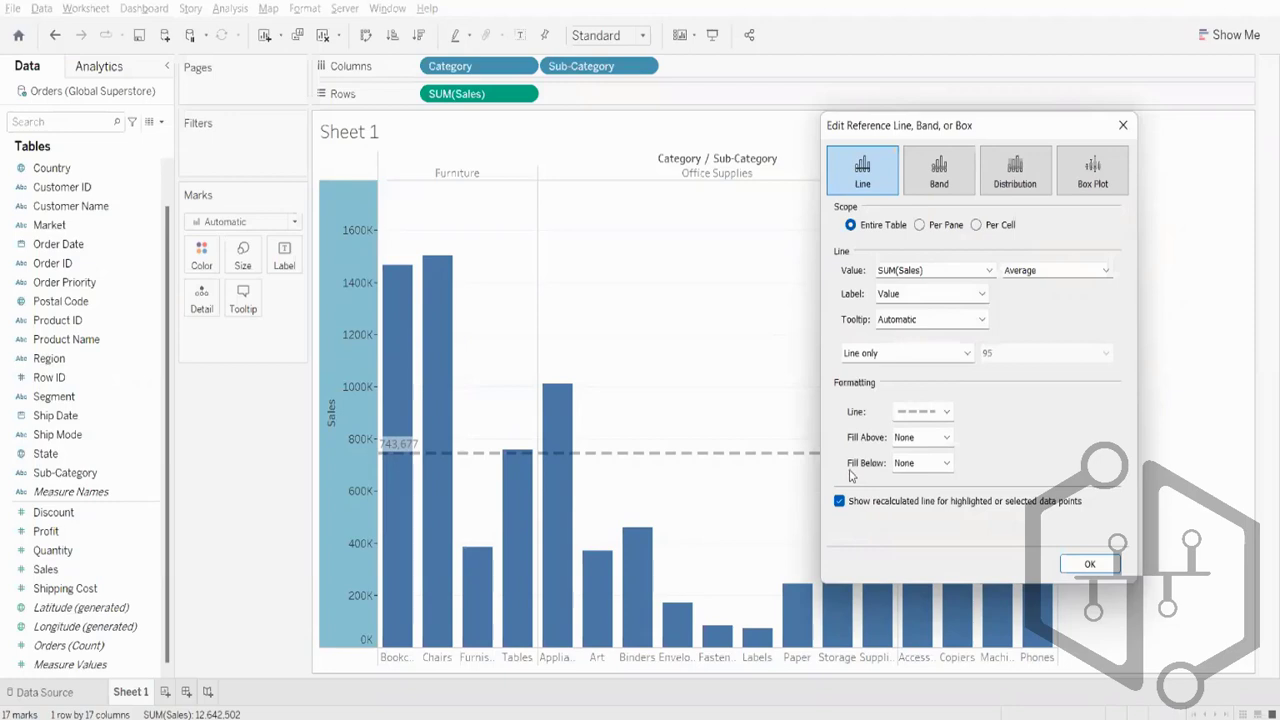
Try red and light grey as the fill above the average line, and set it to light orange.
{"action": "left_click", "coordinate": [922, 440]}
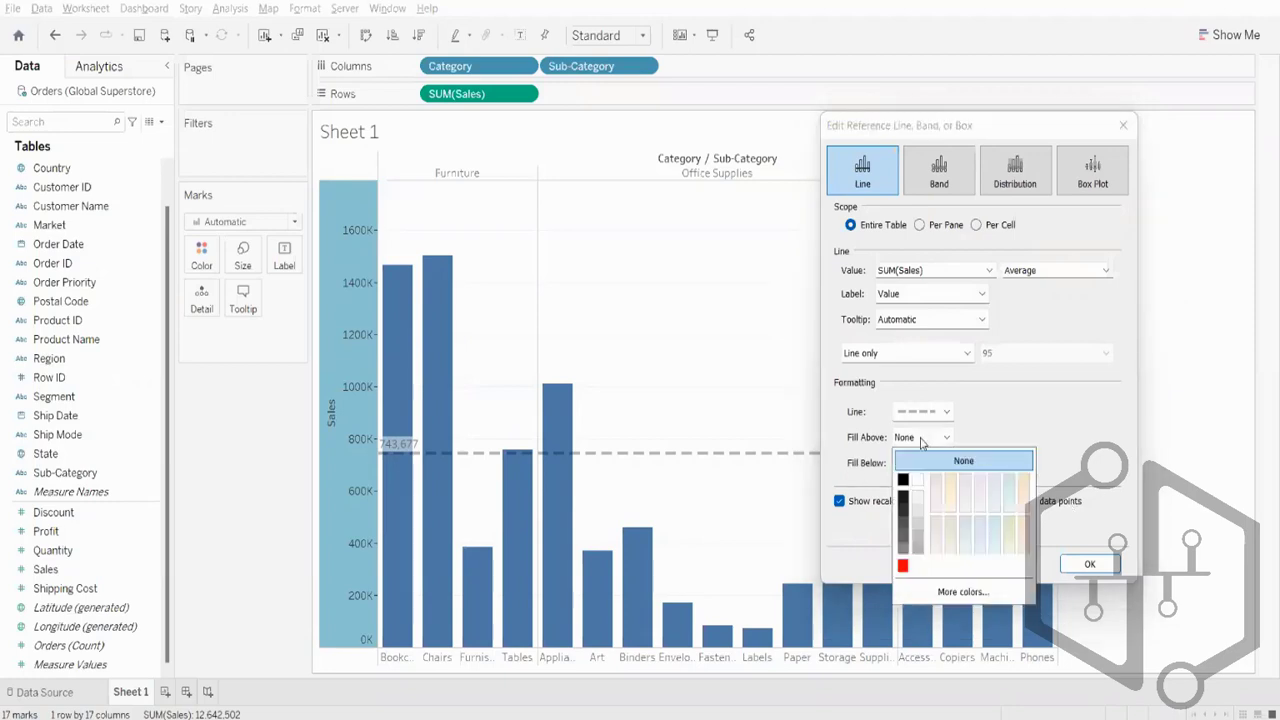
{"action": "left_click", "coordinate": [903, 566]}
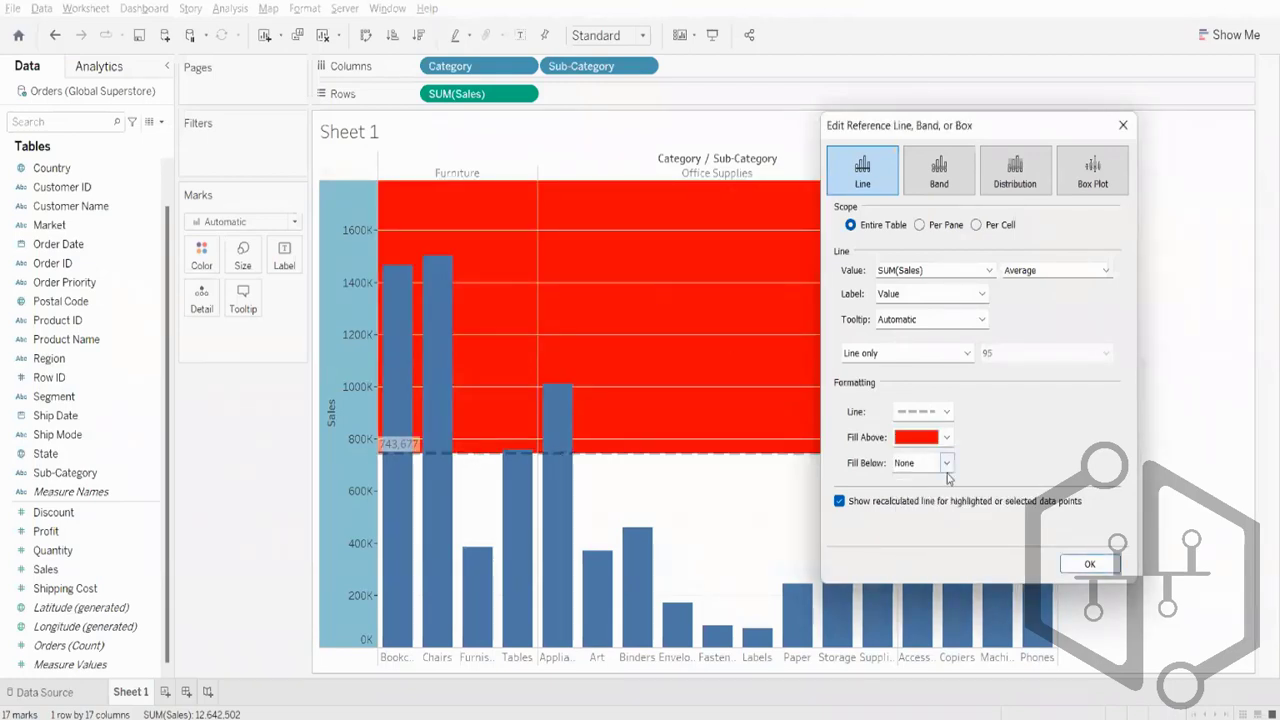
{"action": "left_click", "coordinate": [946, 438]}
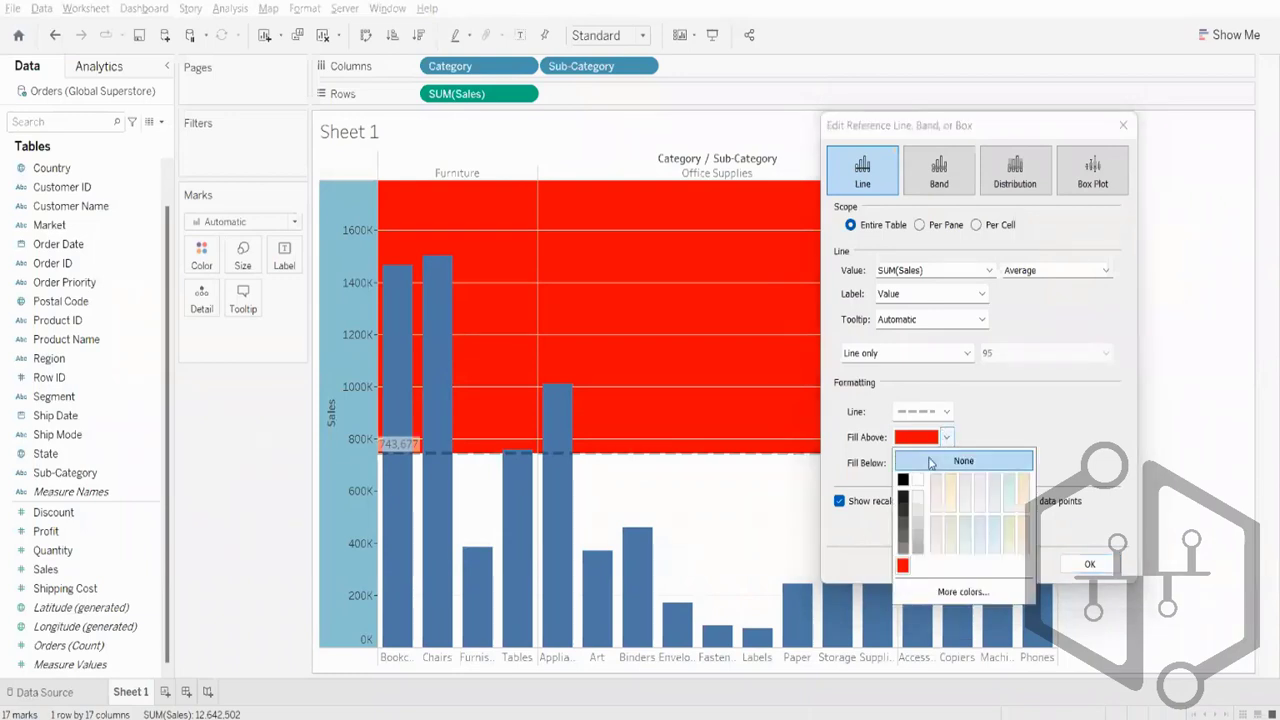
{"action": "left_click", "coordinate": [961, 498]}
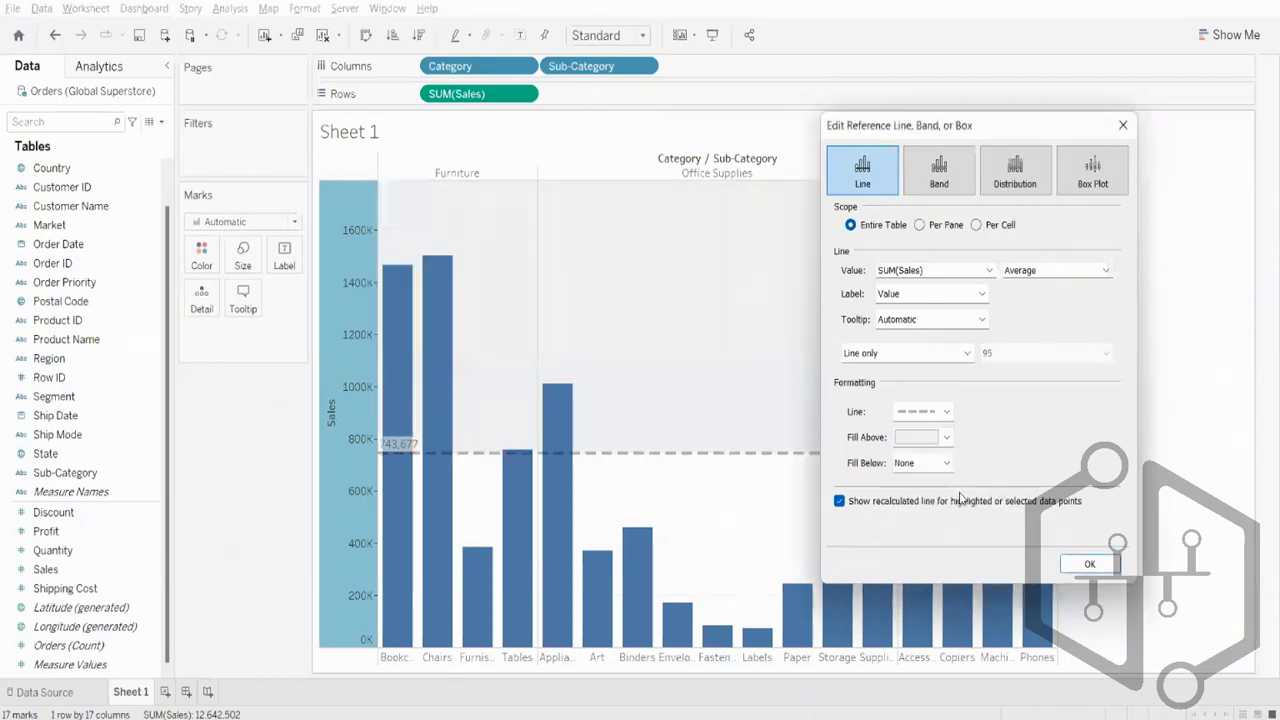
{"action": "left_click", "coordinate": [946, 439]}
{"action": "left_click", "coordinate": [1024, 483]}
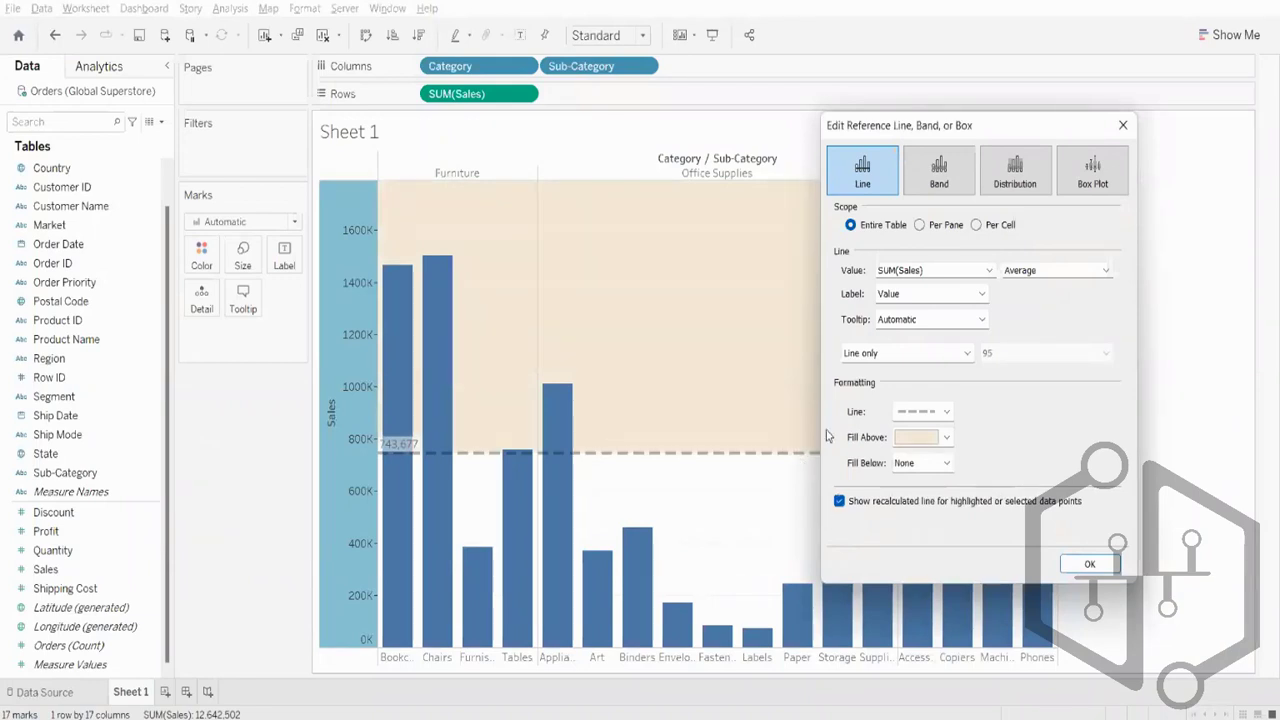
Try grey as the fill below the average line, set it to light blue-green, and close the reference line settings.
{"action": "left_click_drag", "start_coordinate": [1008, 135], "coordinate": [920, 690]}
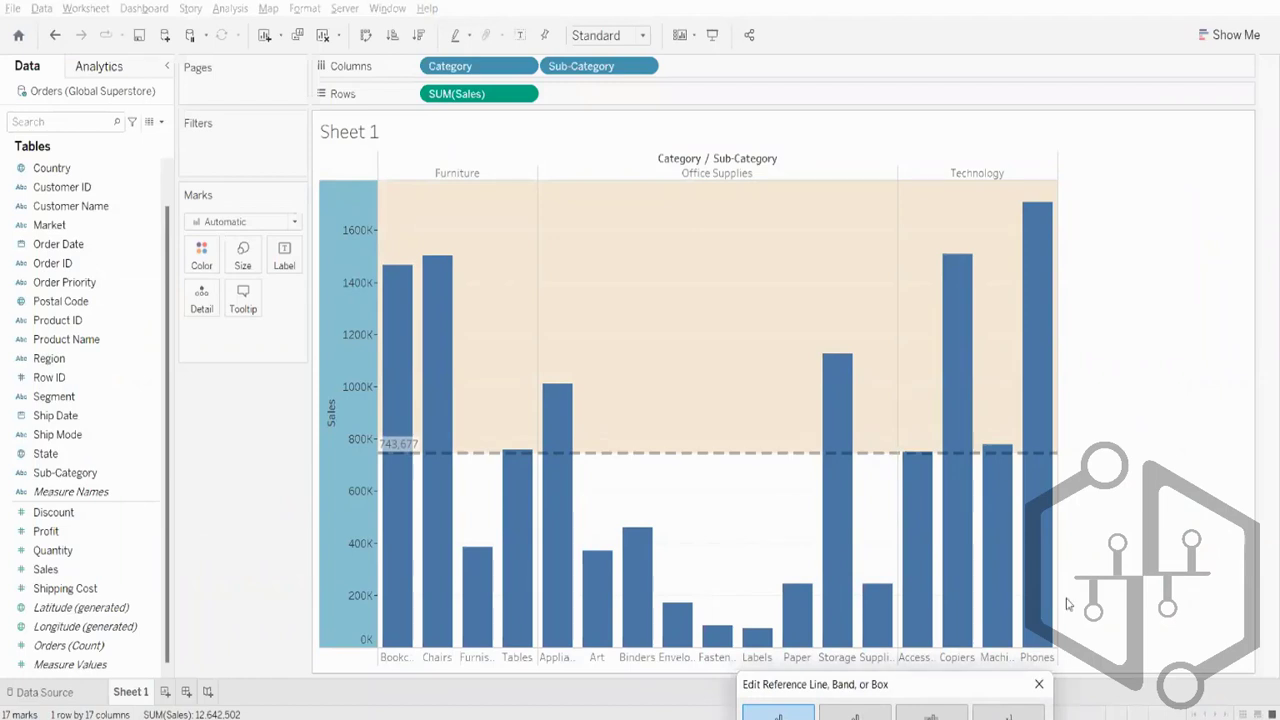
{"action": "left_click_drag", "start_coordinate": [963, 683], "coordinate": [1231, 178]}
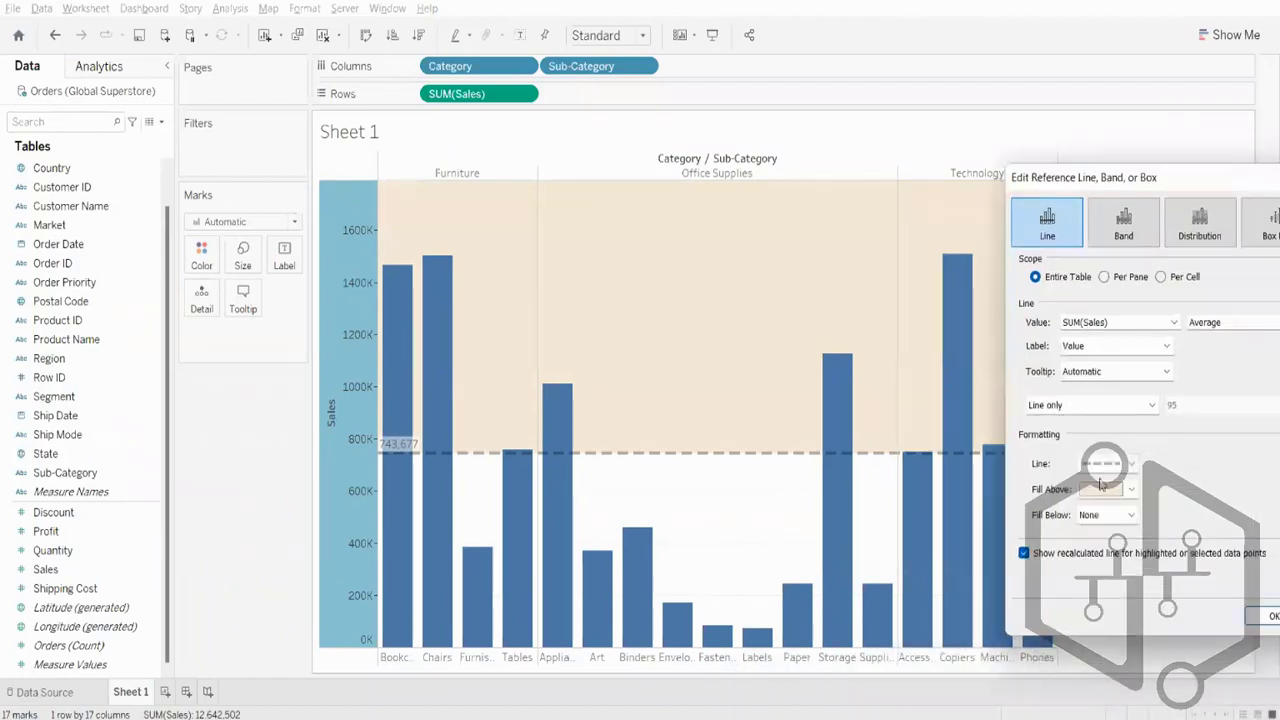
{"action": "left_click", "coordinate": [1105, 515]}
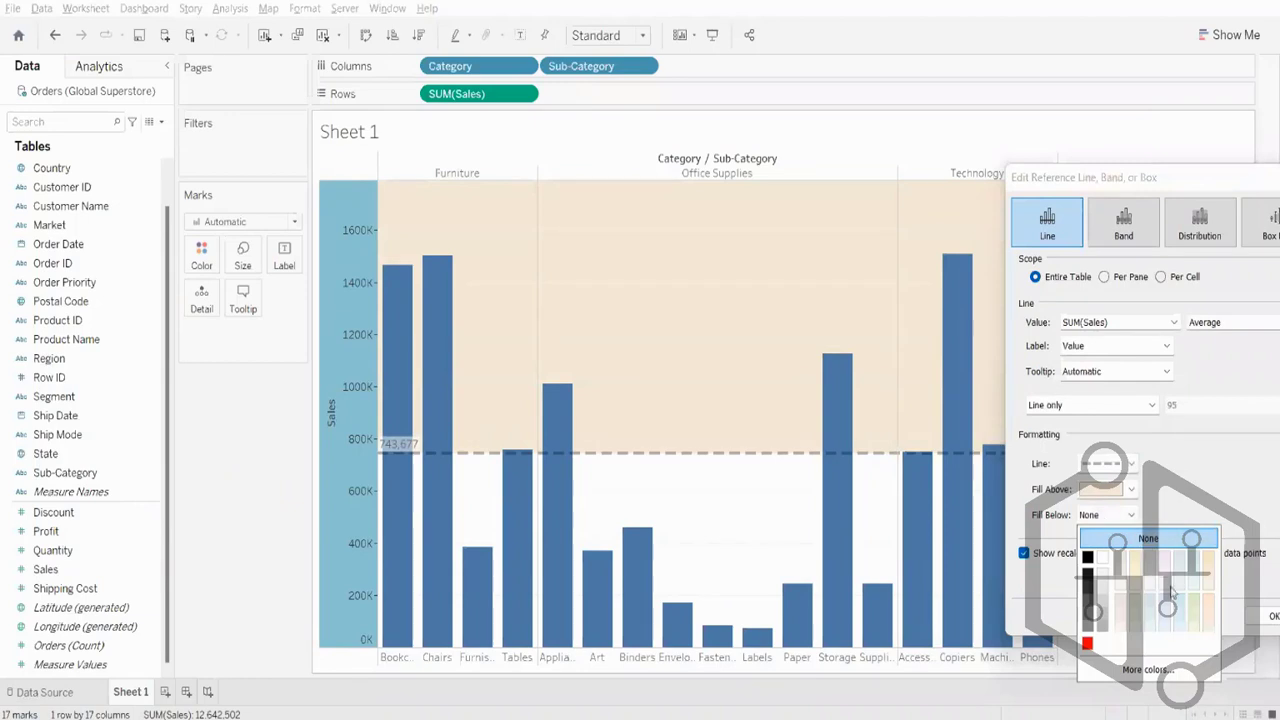
{"action": "left_click", "coordinate": [1105, 622]}
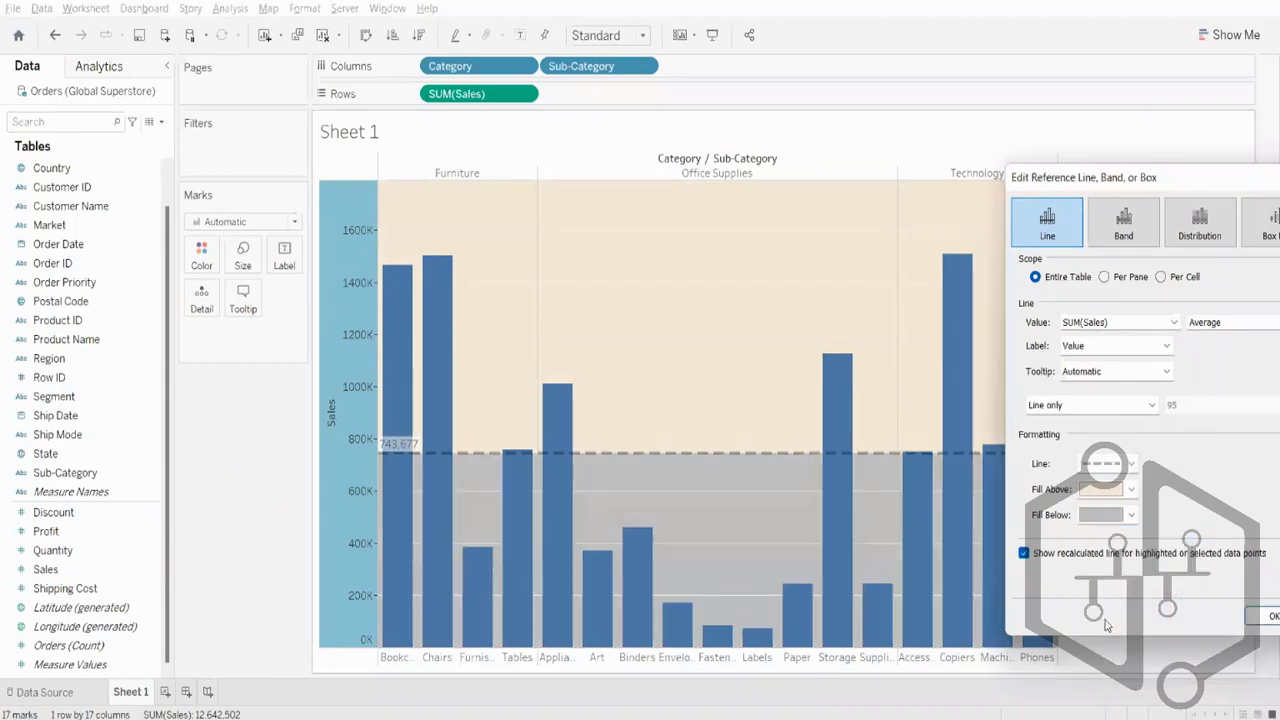
{"action": "left_click", "coordinate": [1127, 514]}
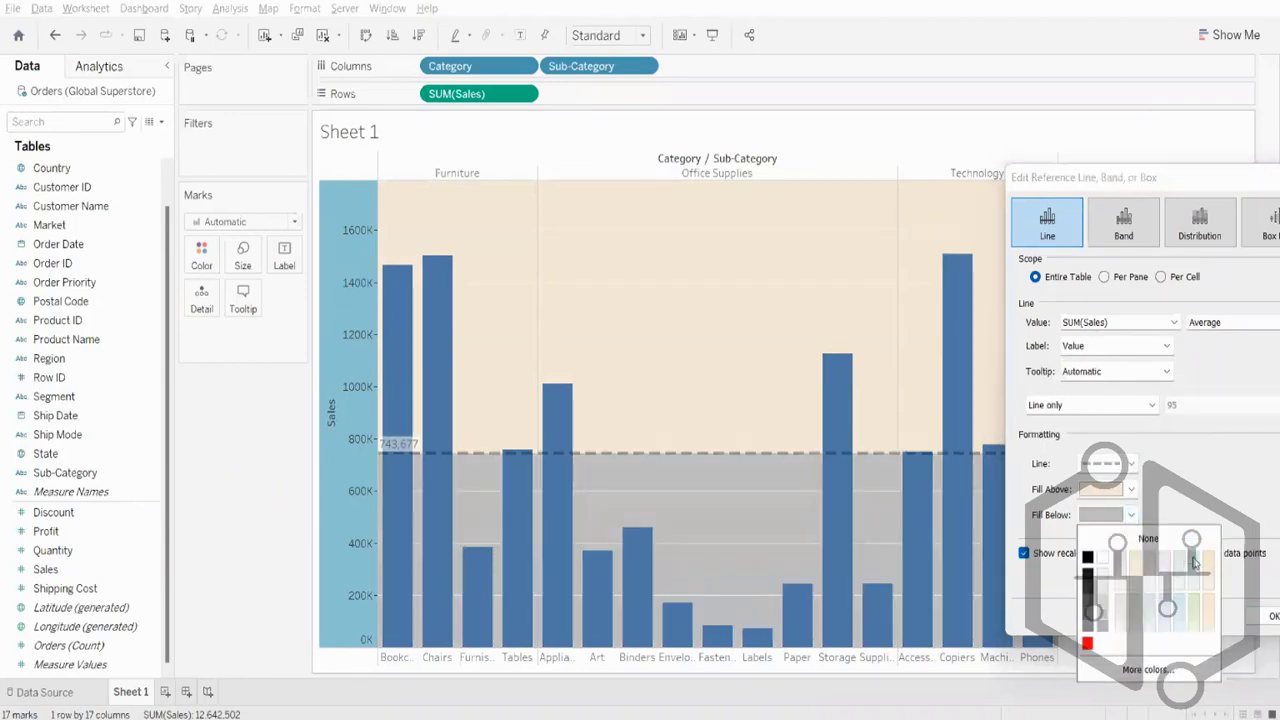
{"action": "left_click", "coordinate": [1193, 563]}
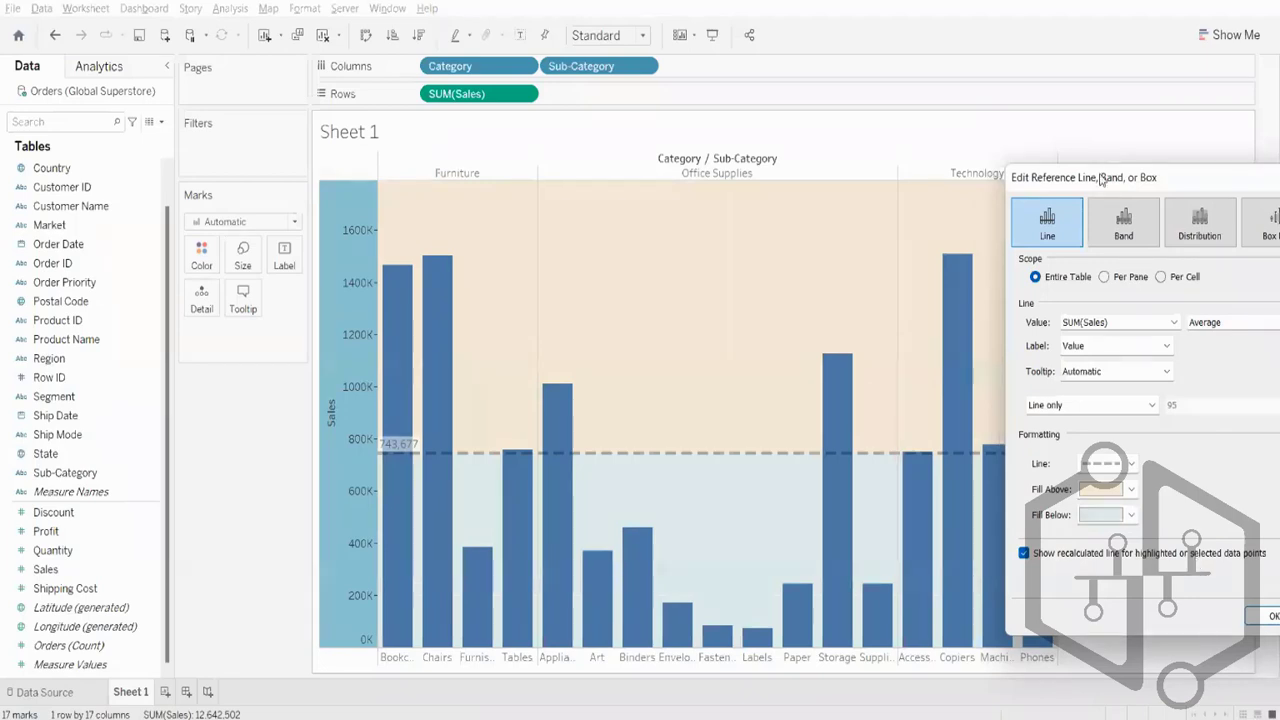
{"action": "left_click_drag", "start_coordinate": [1210, 190], "coordinate": [1060, 195]}
{"action": "left_click", "coordinate": [1160, 186]}
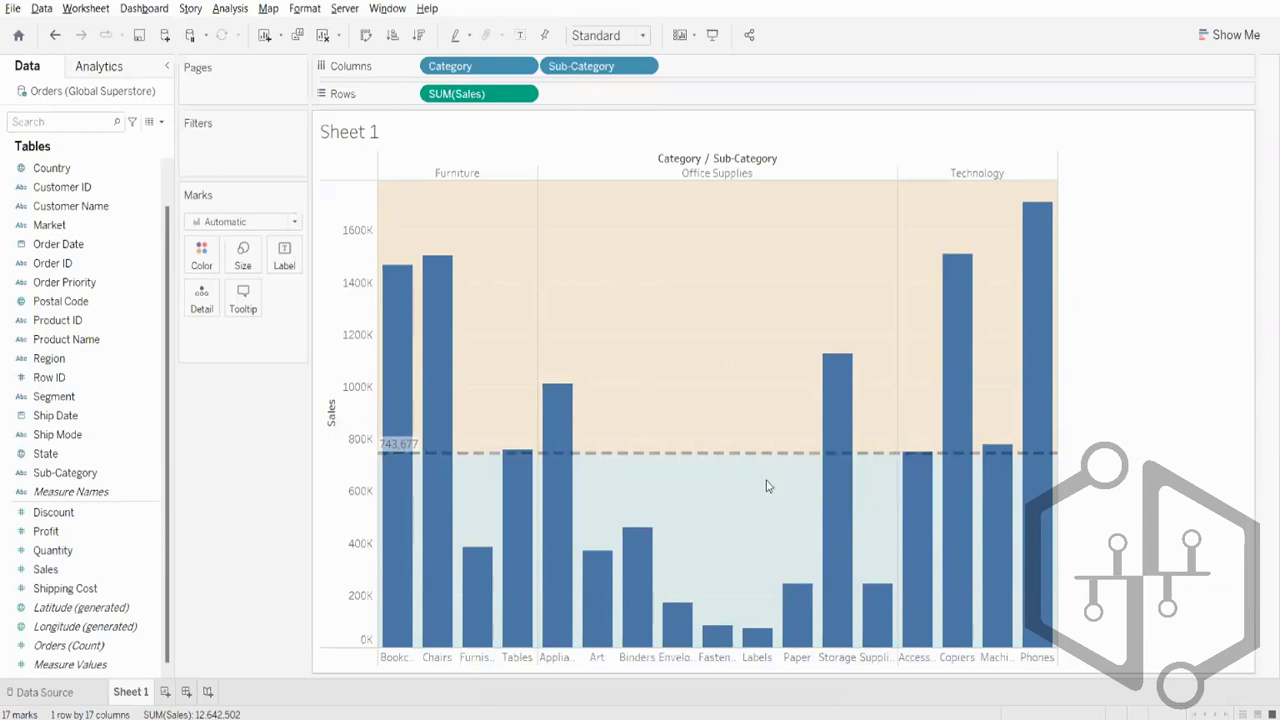
Edit the average reference line again and change its scope to Per Pane.
{"action": "mouse_move", "coordinate": [727, 456]}
{"action": "right_click", "coordinate": [338, 368]}
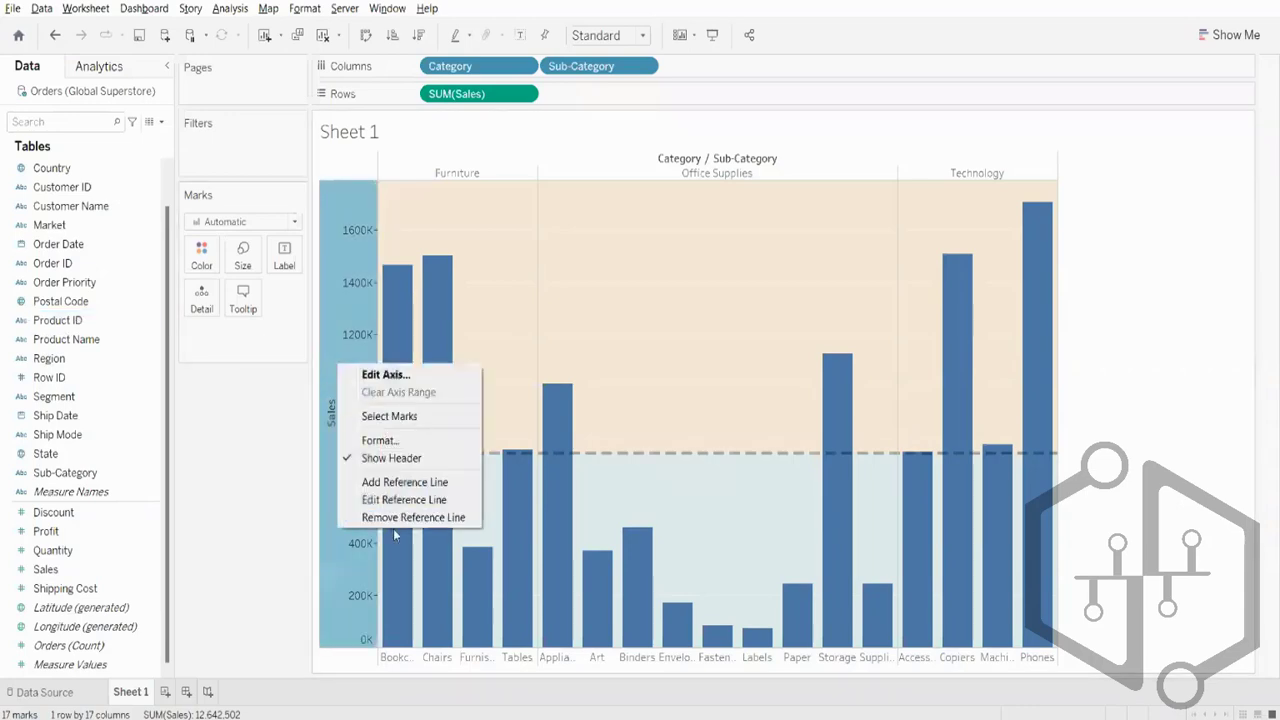
{"action": "left_click", "coordinate": [396, 499]}
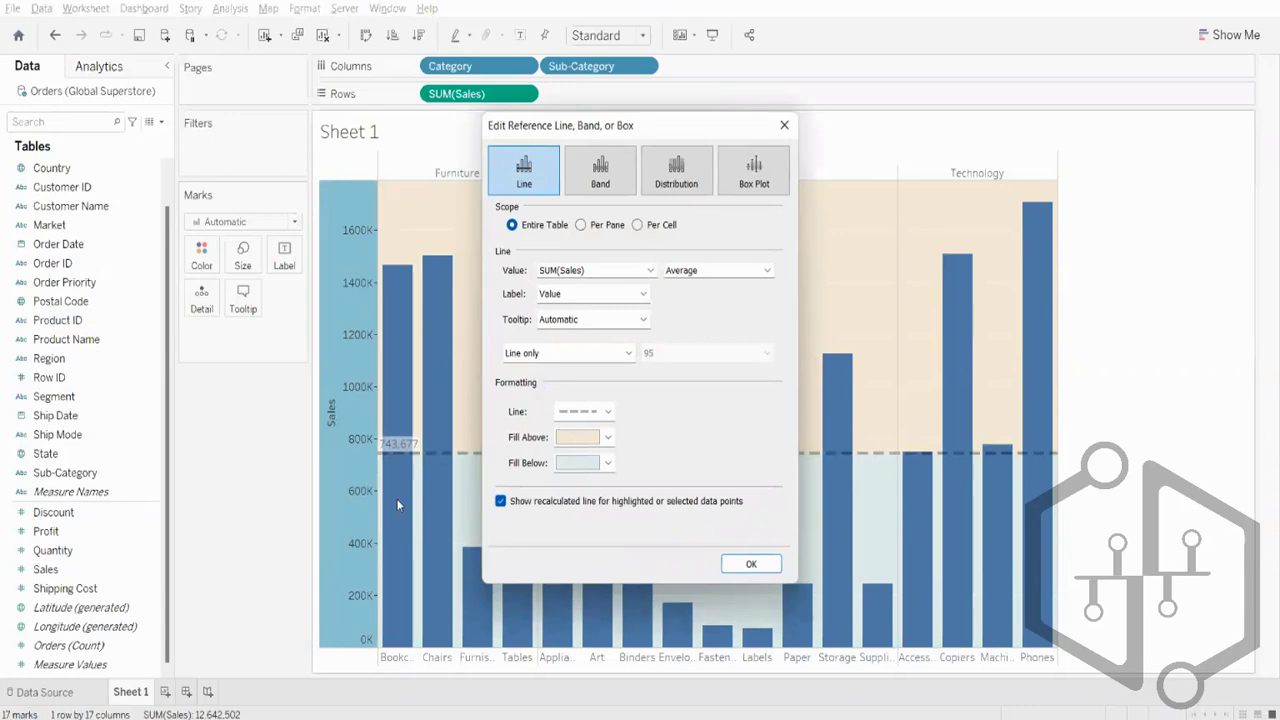
{"action": "left_click", "coordinate": [581, 226]}
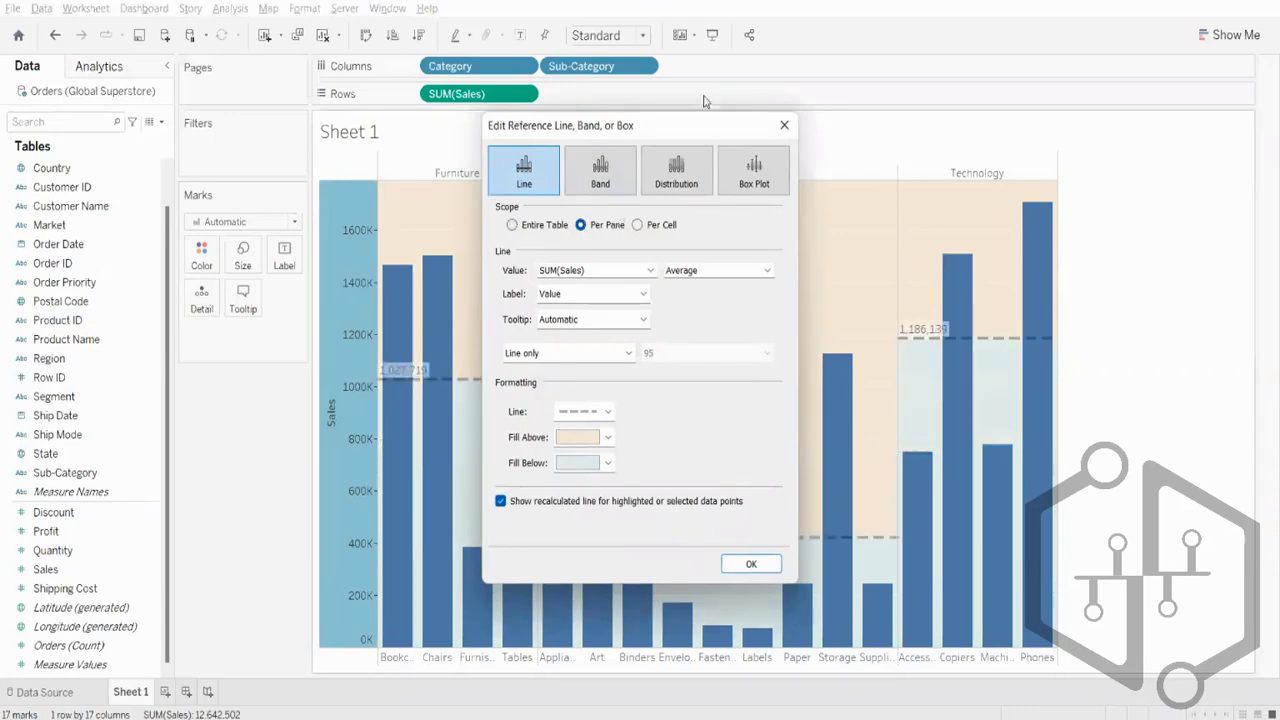
{"action": "left_click", "coordinate": [784, 125]}
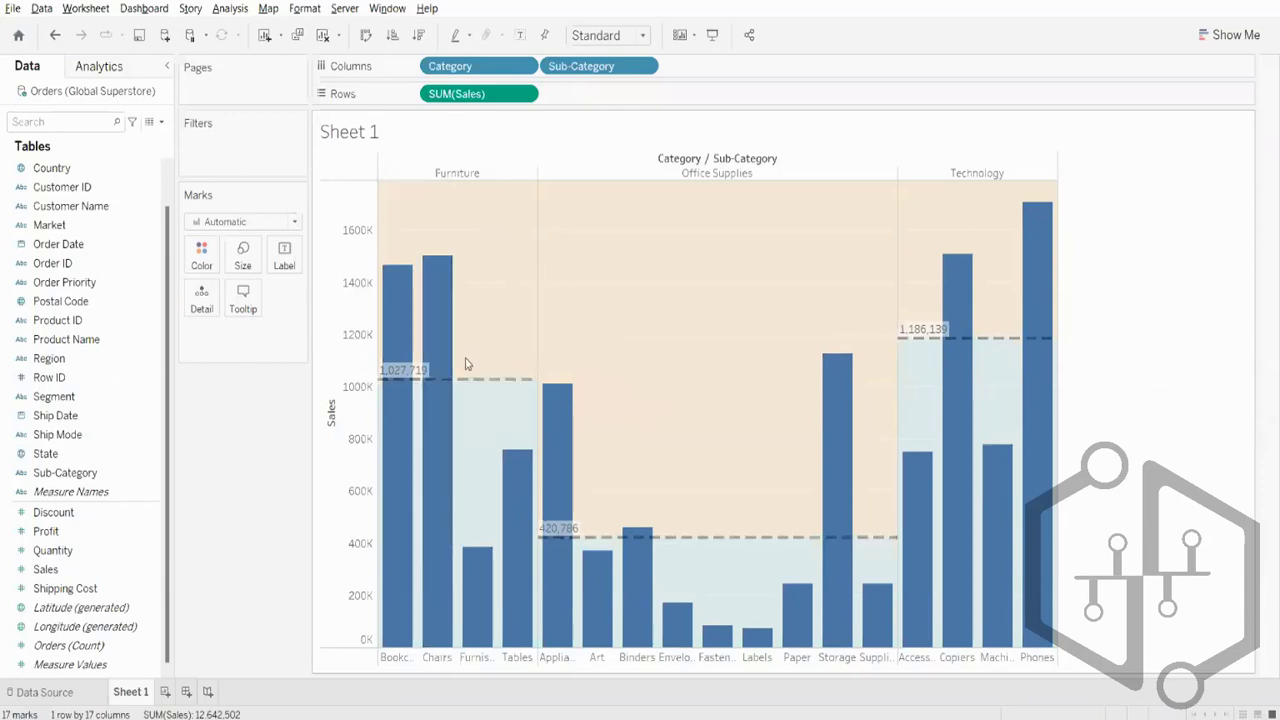
Compare sub-category bars such as Bookcases, Tables and Copiers with the average line of their own category.
{"action": "mouse_move", "coordinate": [458, 383]}
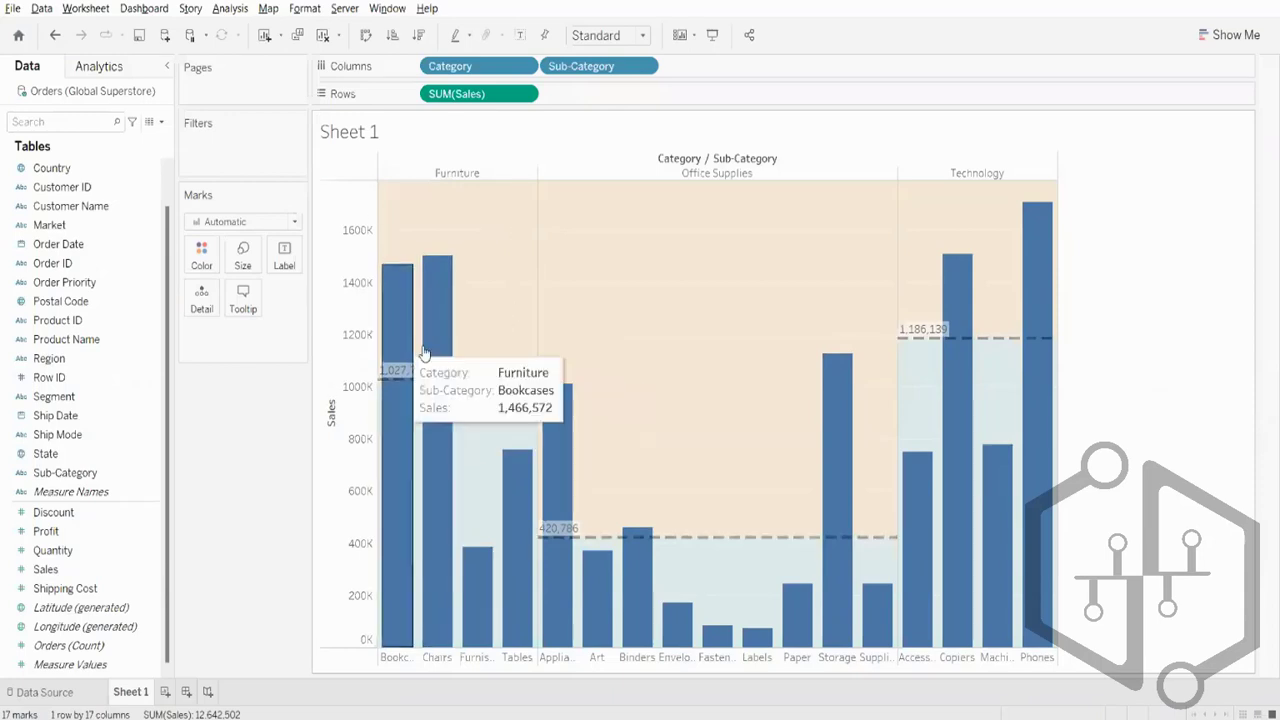
{"action": "mouse_move", "coordinate": [432, 428]}
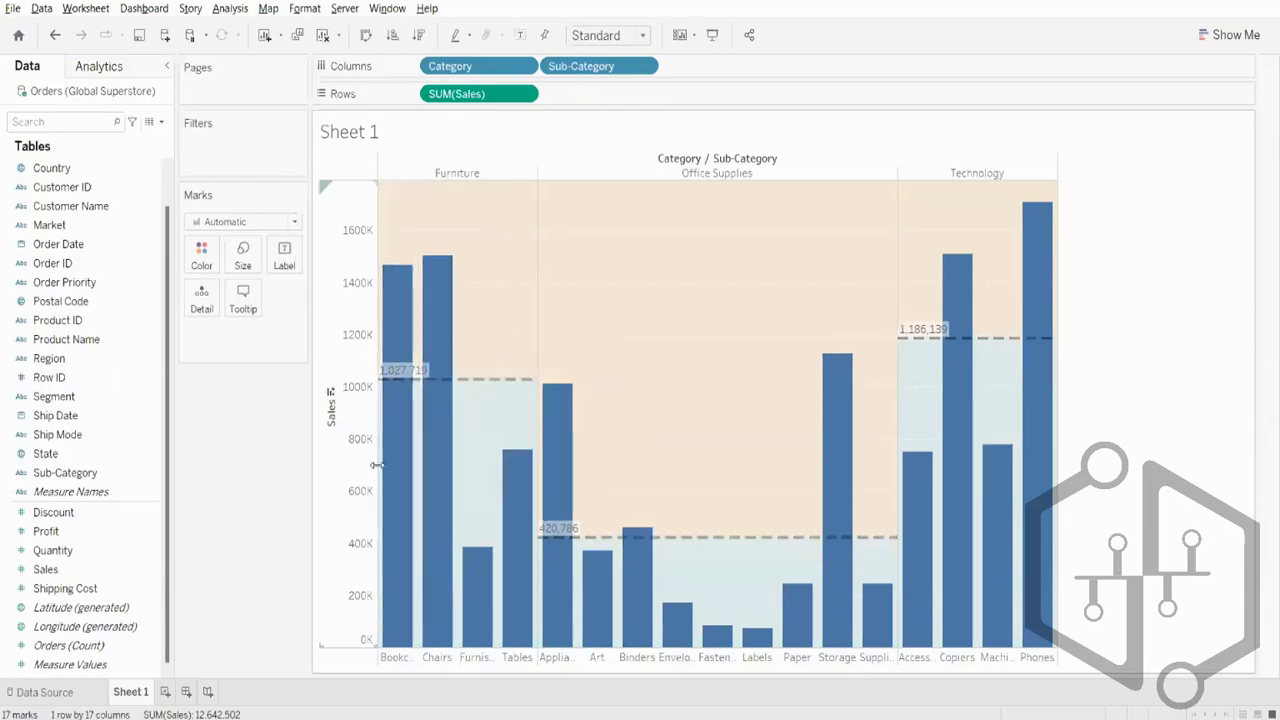
{"action": "mouse_move", "coordinate": [1005, 450]}
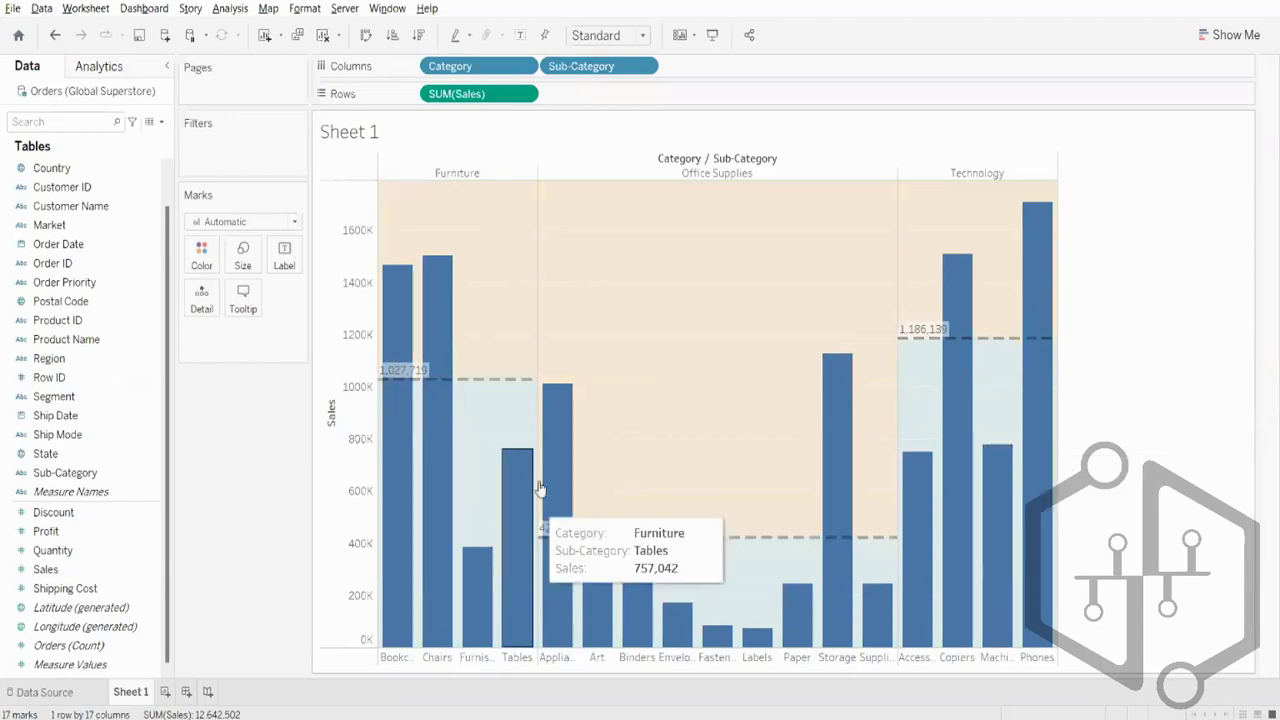
{"action": "mouse_move", "coordinate": [628, 557]}
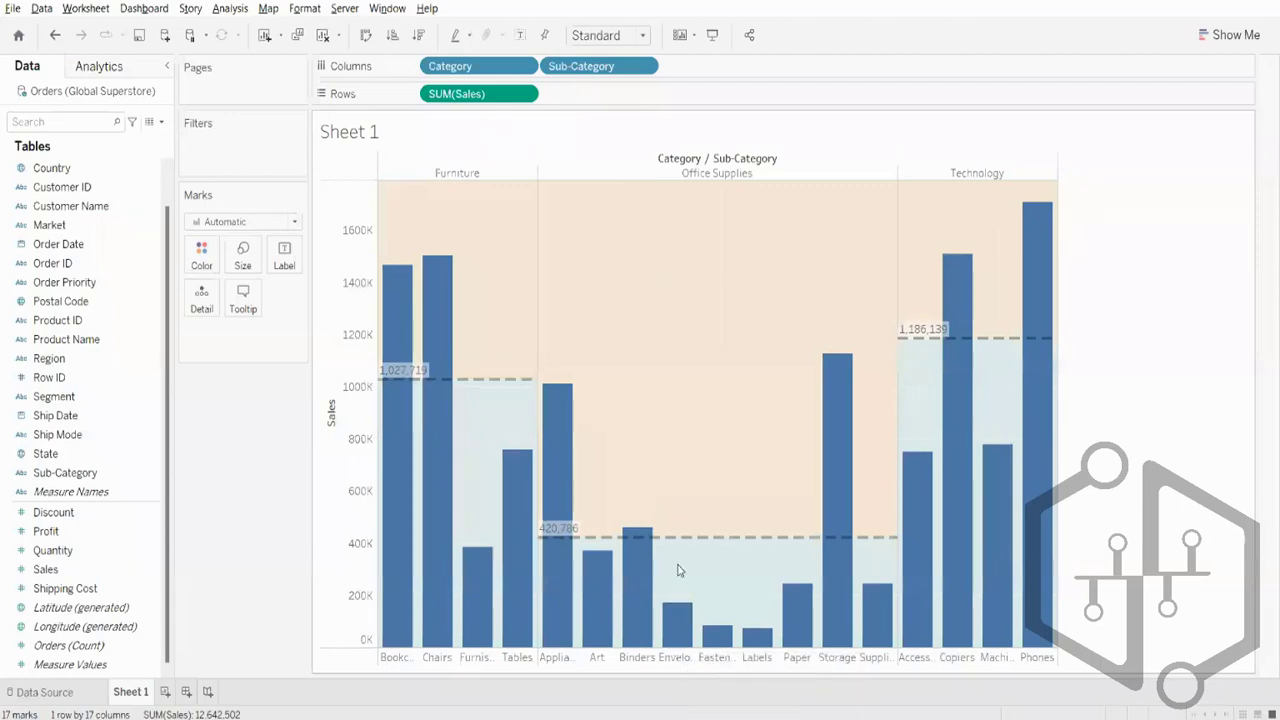
{"action": "mouse_move", "coordinate": [784, 611]}
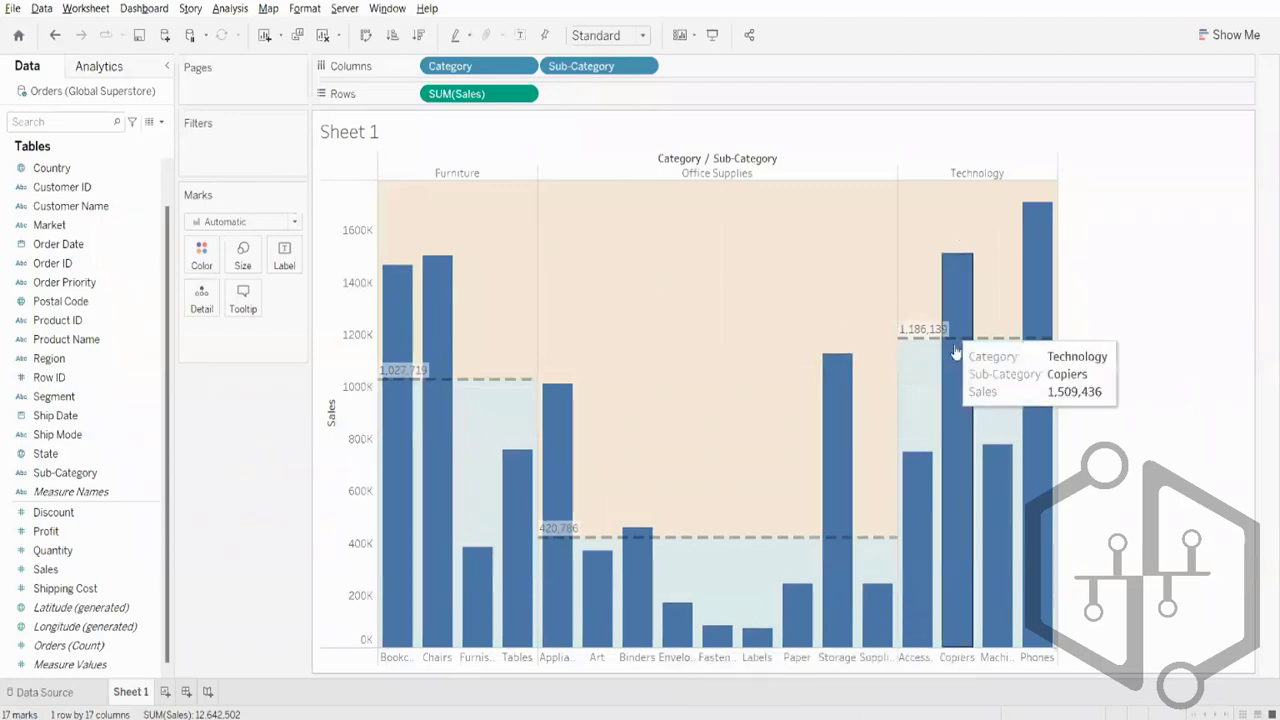
{"action": "mouse_move", "coordinate": [1020, 241]}
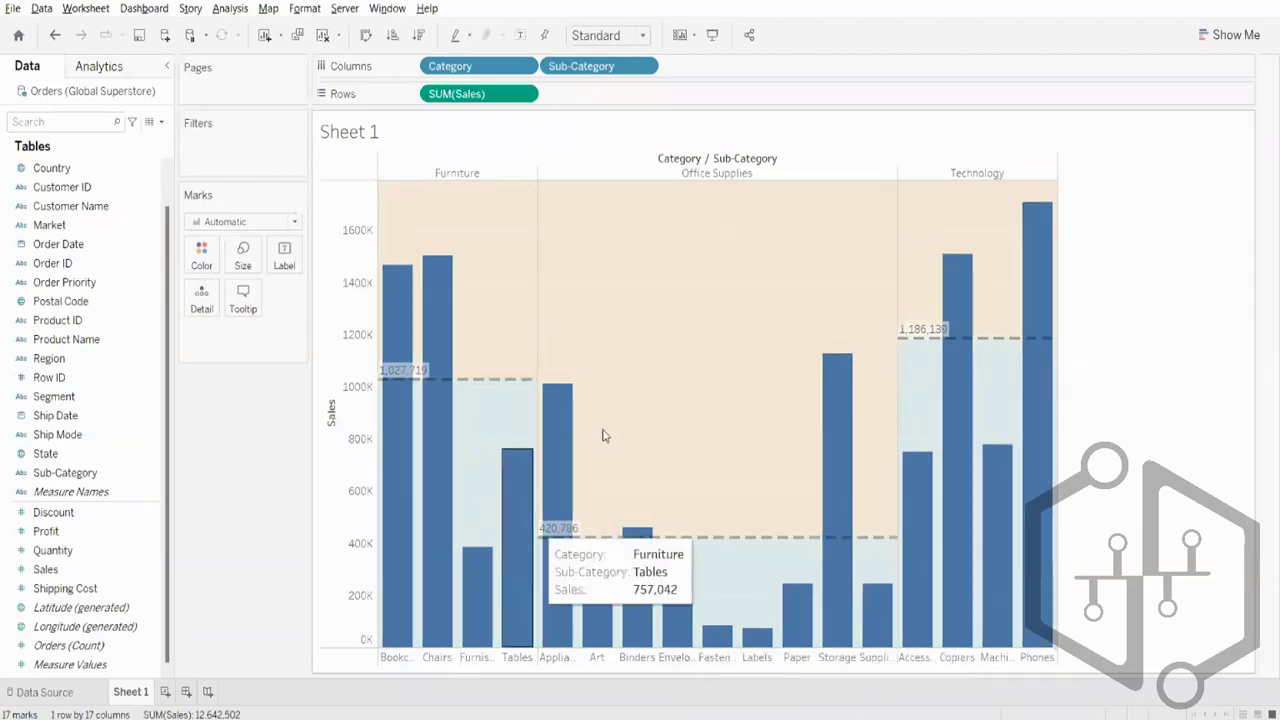
{"action": "mouse_move", "coordinate": [665, 641]}
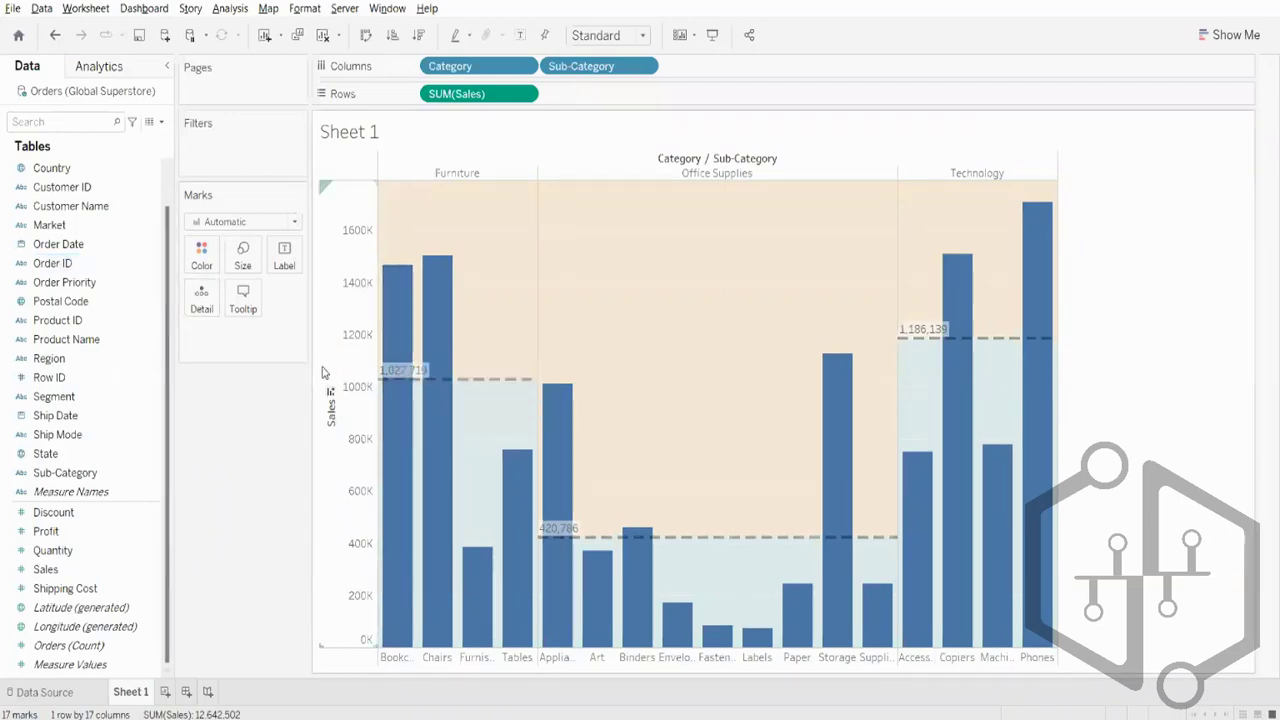
Try turning the Sales average line into a minimum-to-maximum reference band with Entire Table scope and white fill.
{"action": "right_click", "coordinate": [363, 367]}
{"action": "left_click", "coordinate": [407, 497]}
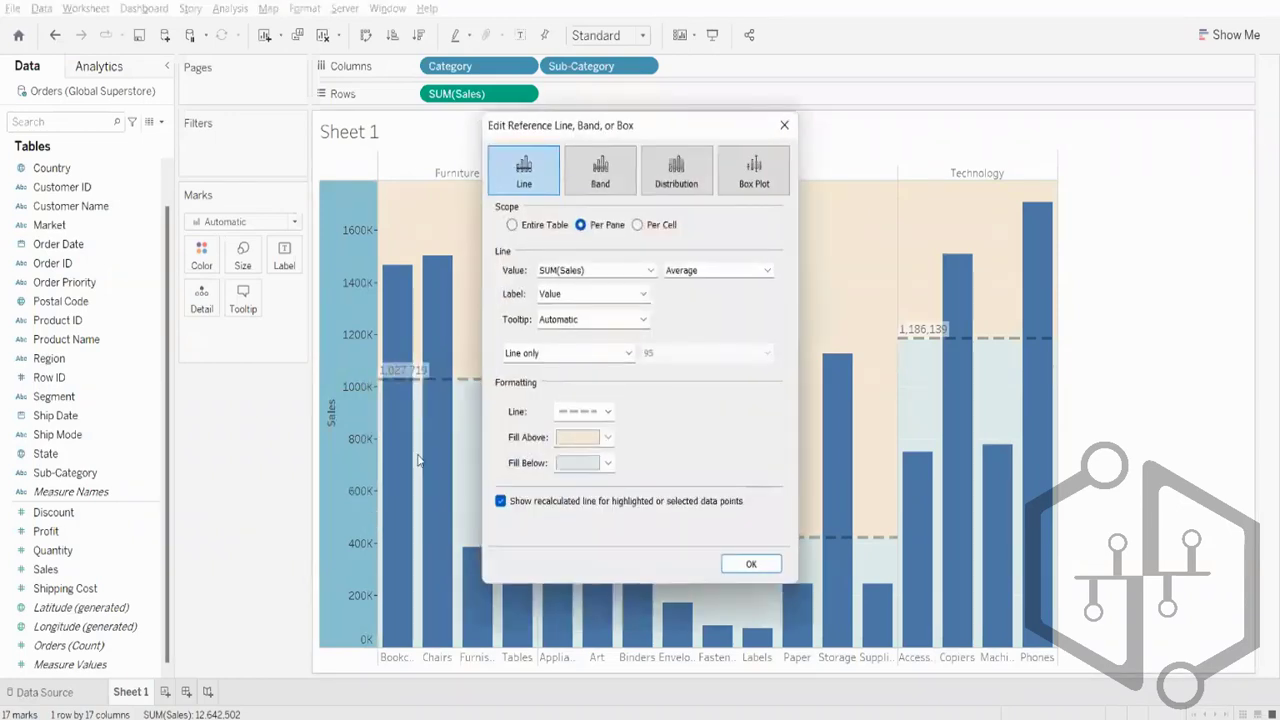
{"action": "left_click", "coordinate": [599, 172]}
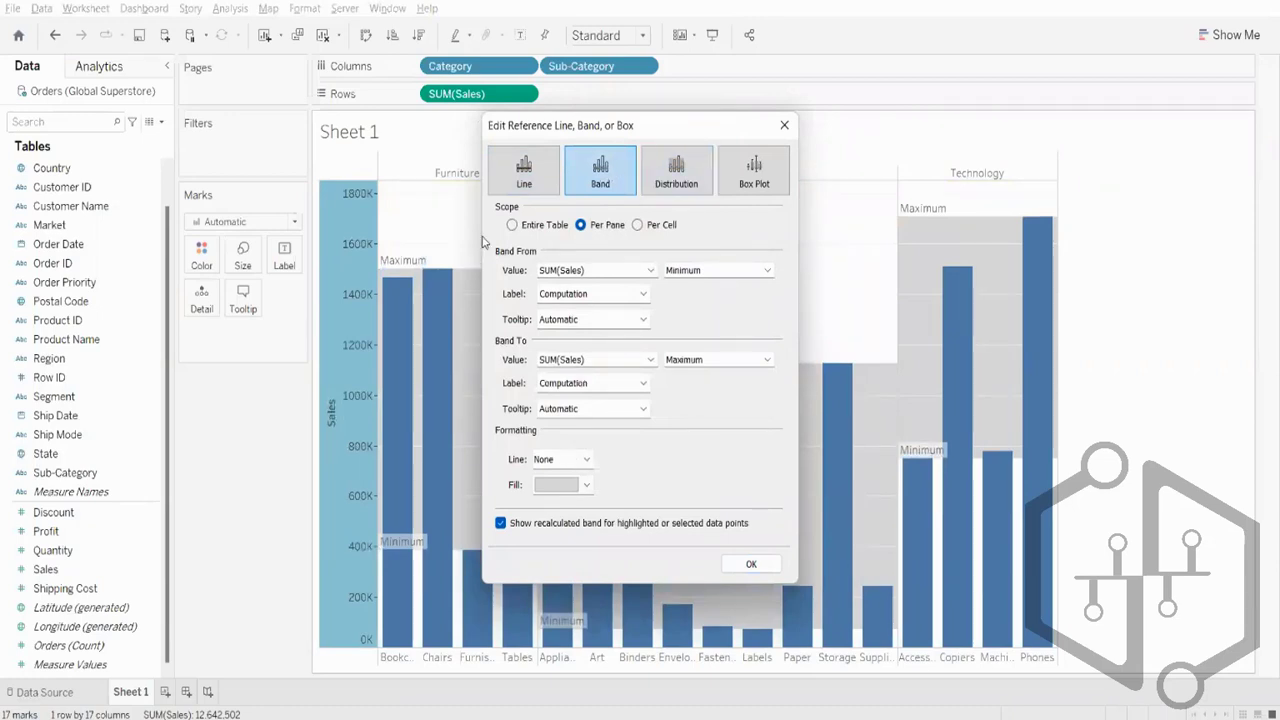
{"action": "left_click", "coordinate": [512, 225]}
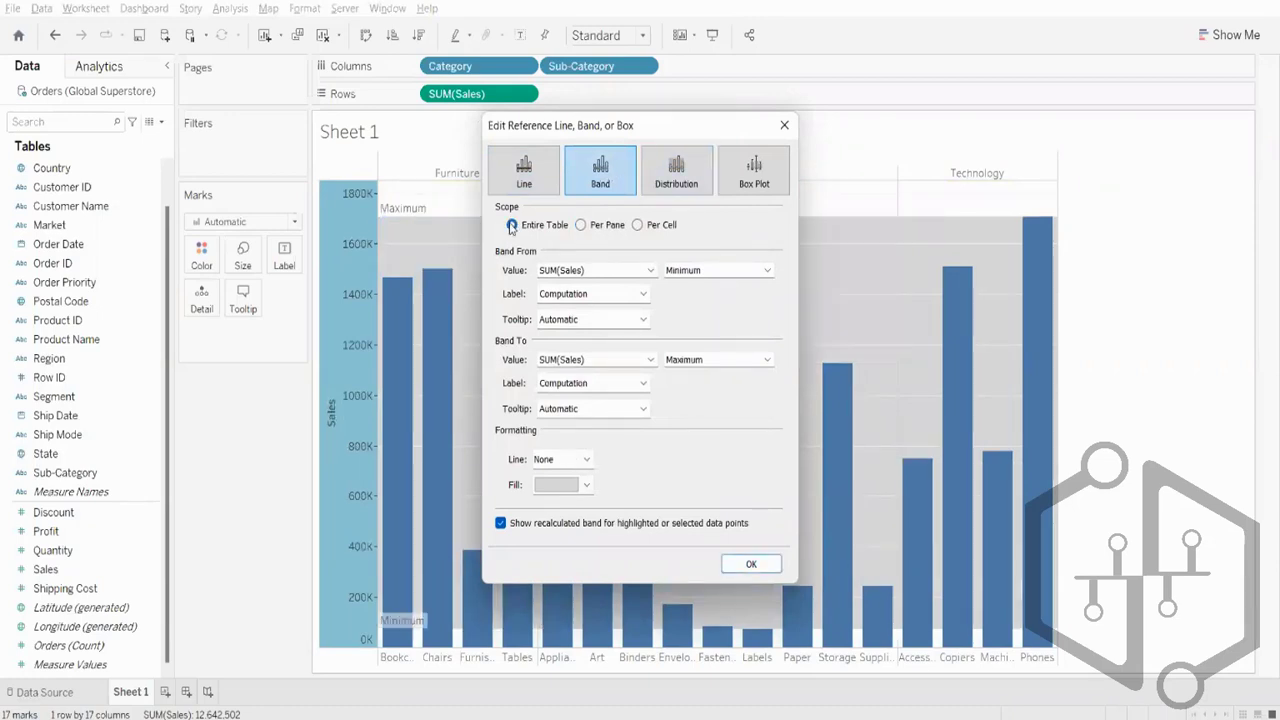
{"action": "left_click", "coordinate": [556, 486]}
{"action": "left_click", "coordinate": [557, 510]}
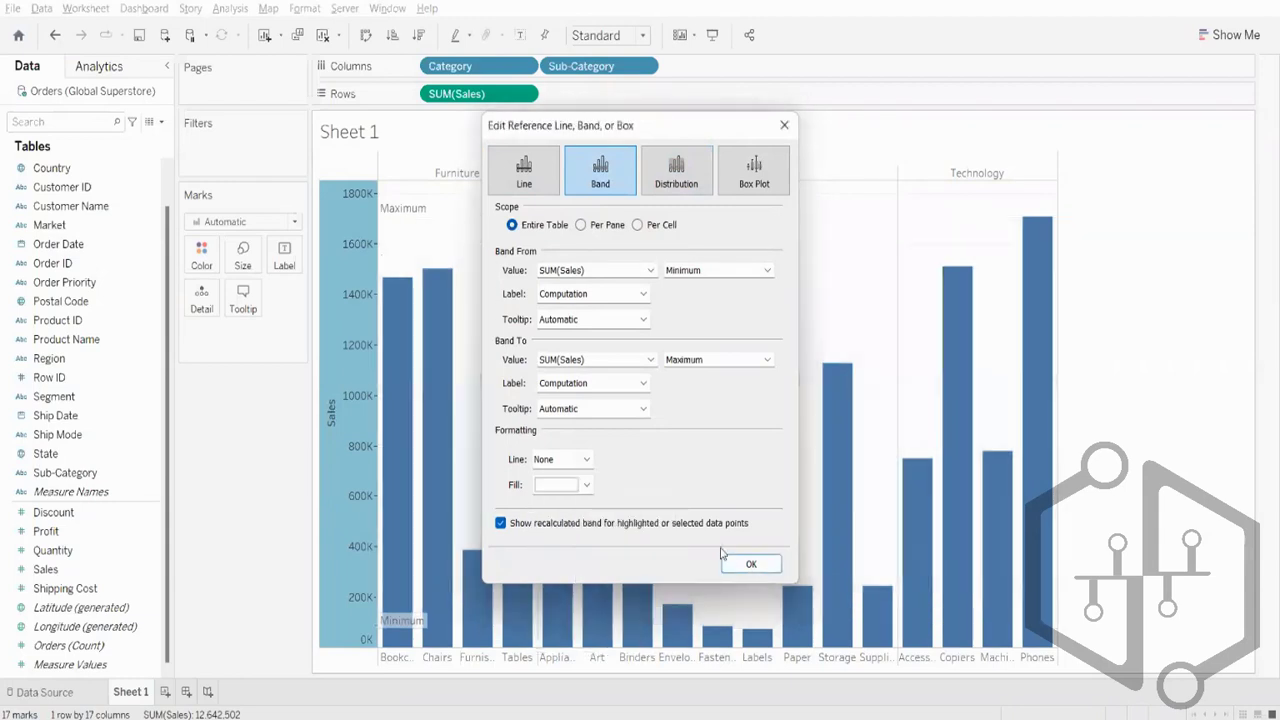
{"action": "left_click", "coordinate": [743, 562]}
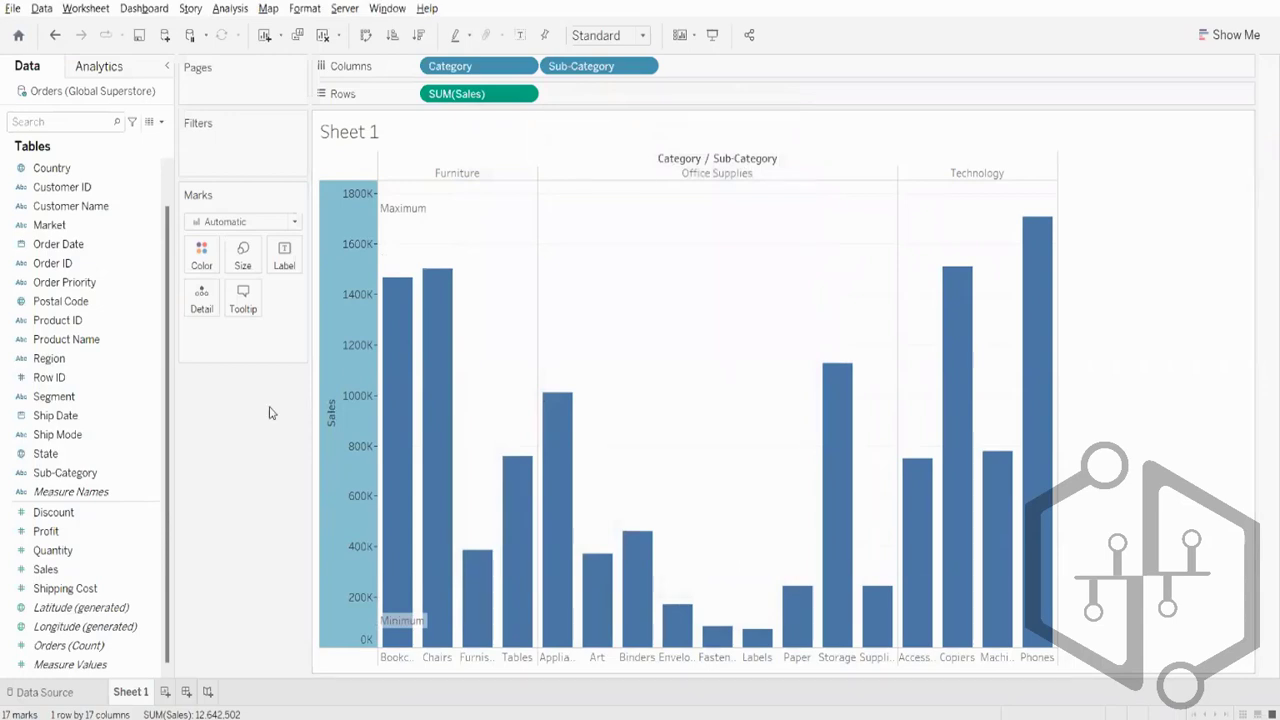
Remove the minimum-to-maximum reference band from the Sales axis and deselect the axis.
{"action": "right_click", "coordinate": [320, 292]}
{"action": "right_click", "coordinate": [350, 263]}
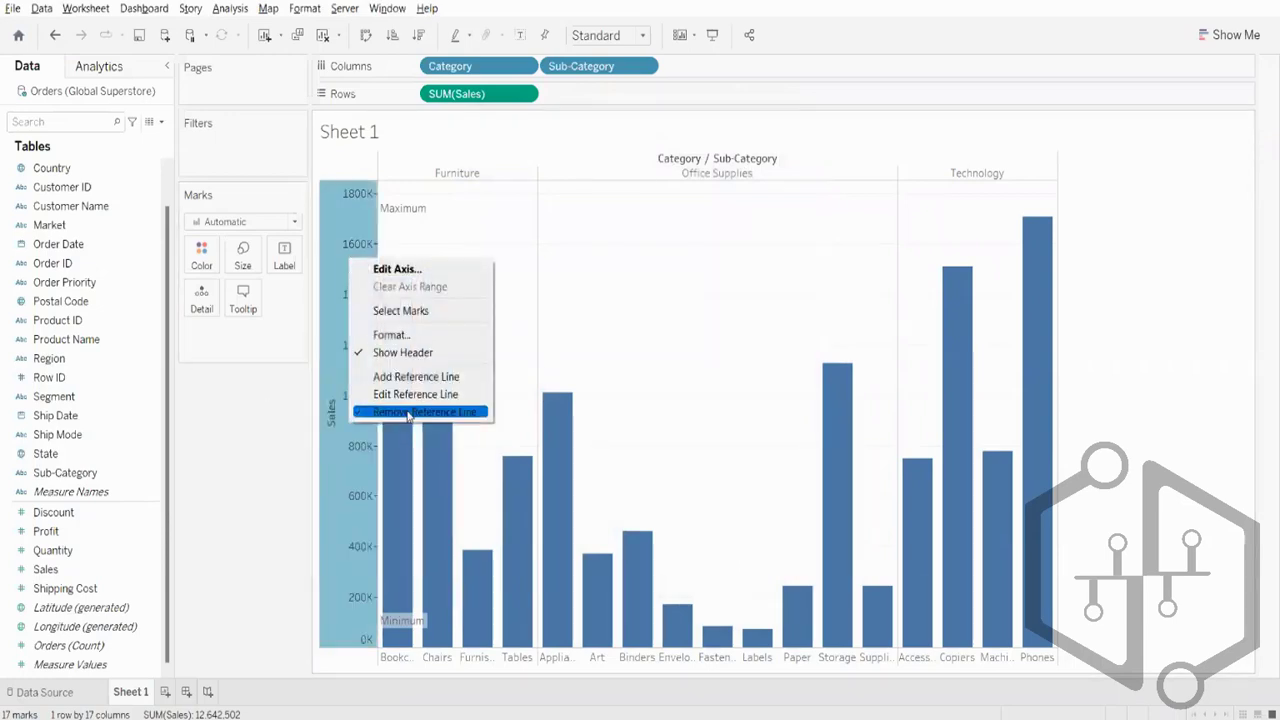
{"action": "left_click", "coordinate": [412, 411]}
{"action": "left_click", "coordinate": [228, 483]}
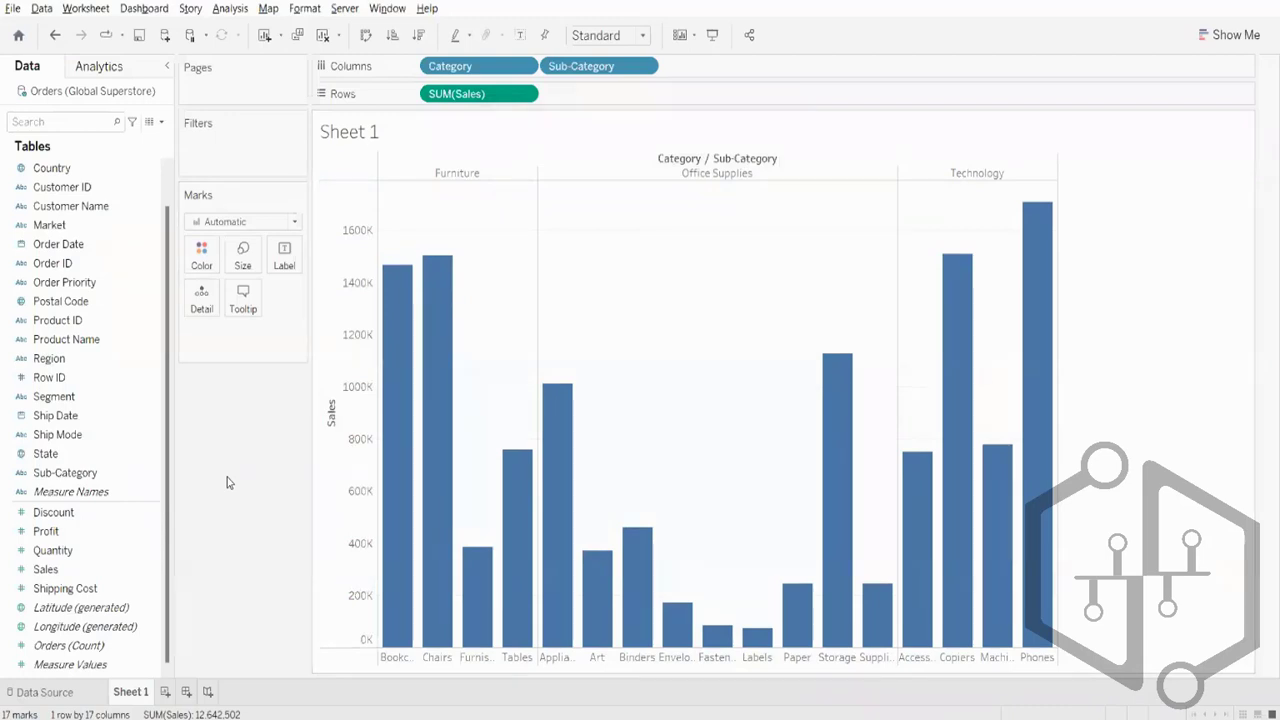
Add a reference band to the Sales axis with Entire Table scope, running from Average to Maximum of SUM(Sales).
{"action": "right_click", "coordinate": [352, 305]}
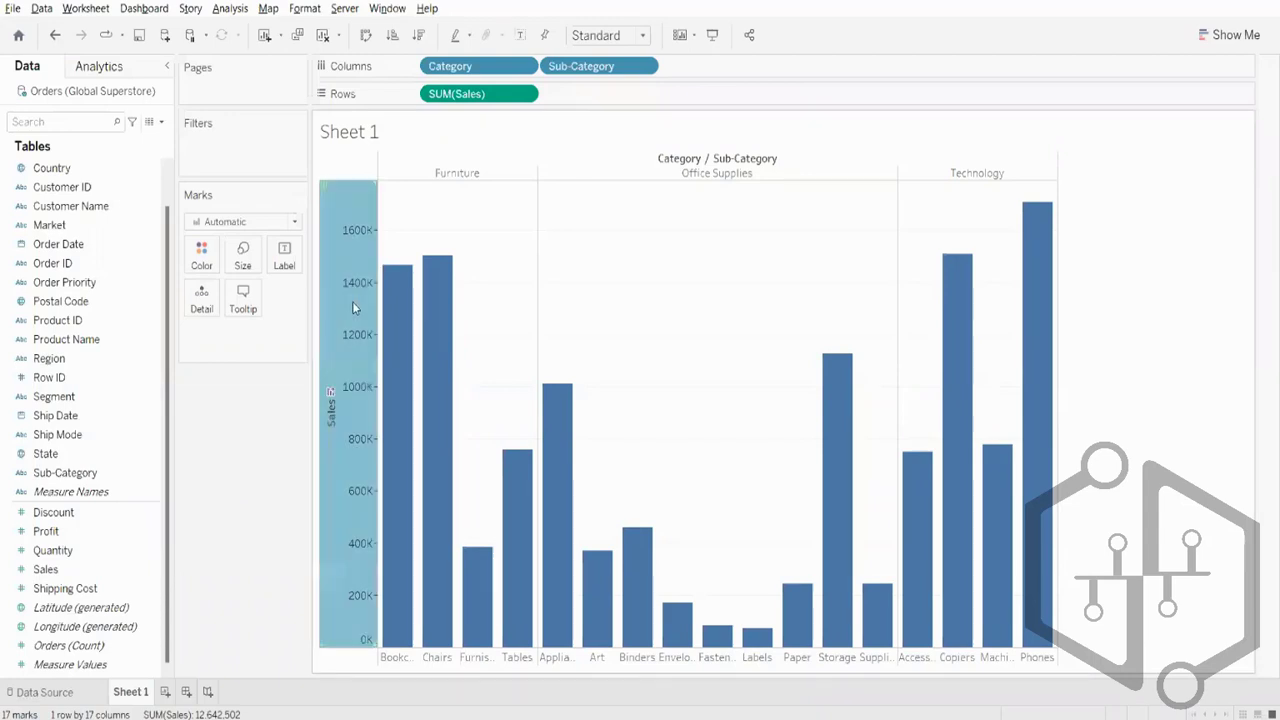
{"action": "left_click", "coordinate": [412, 426]}
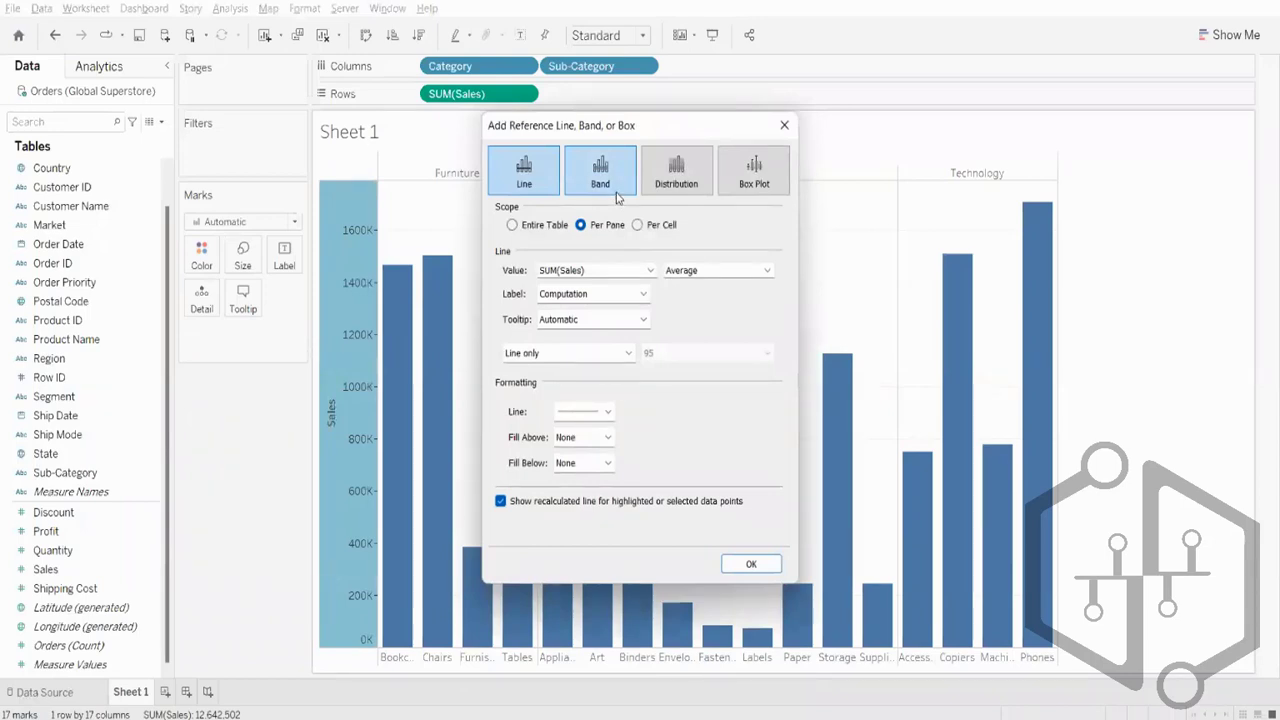
{"action": "left_click", "coordinate": [617, 194]}
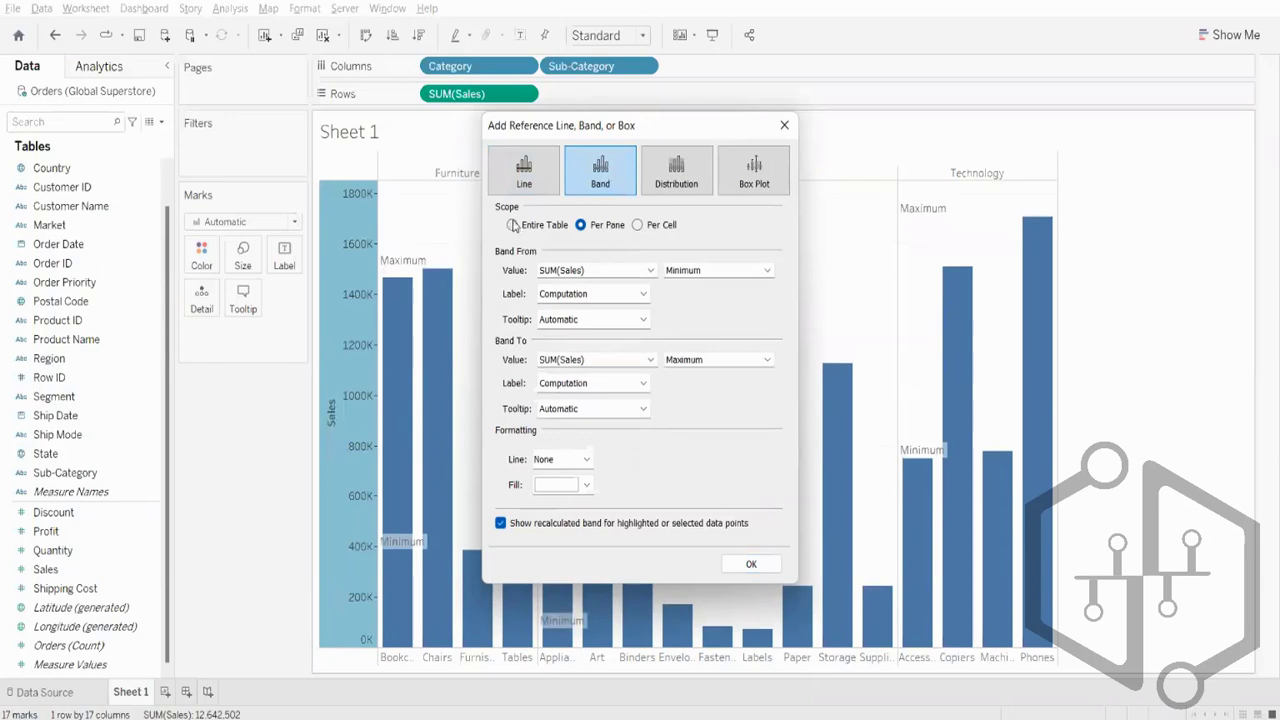
{"action": "left_click", "coordinate": [513, 225]}
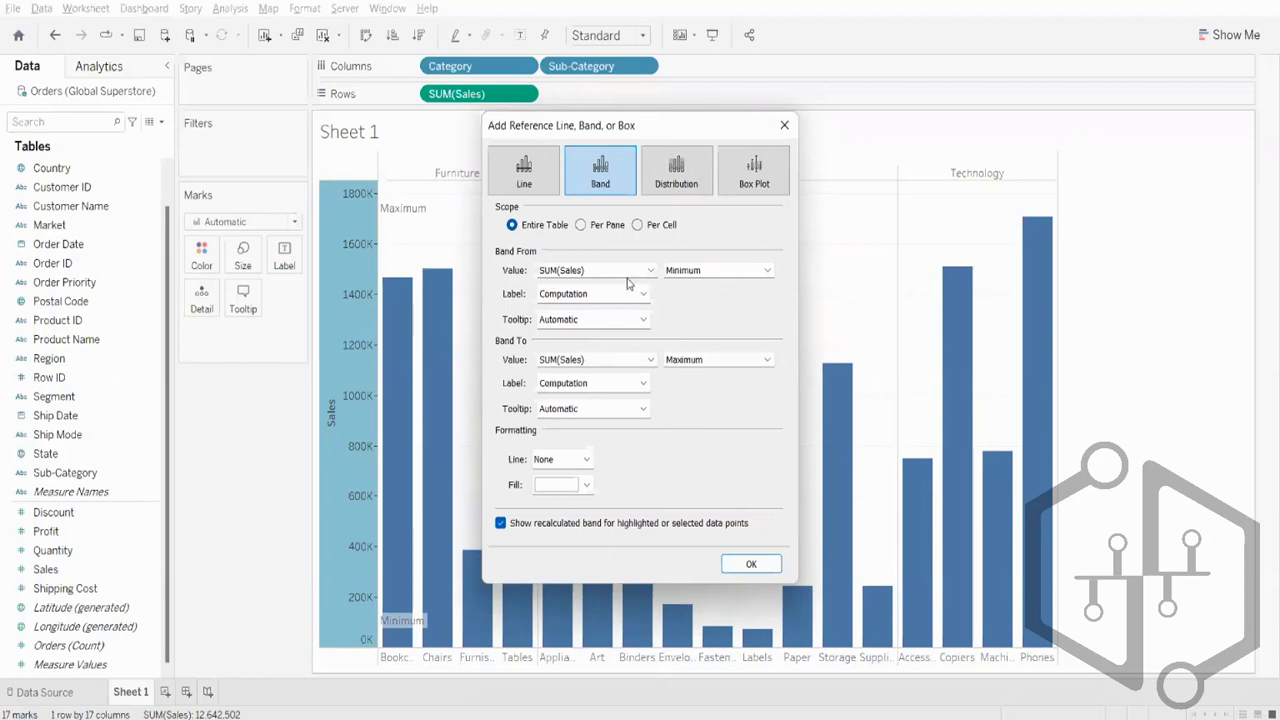
{"action": "left_click", "coordinate": [683, 272]}
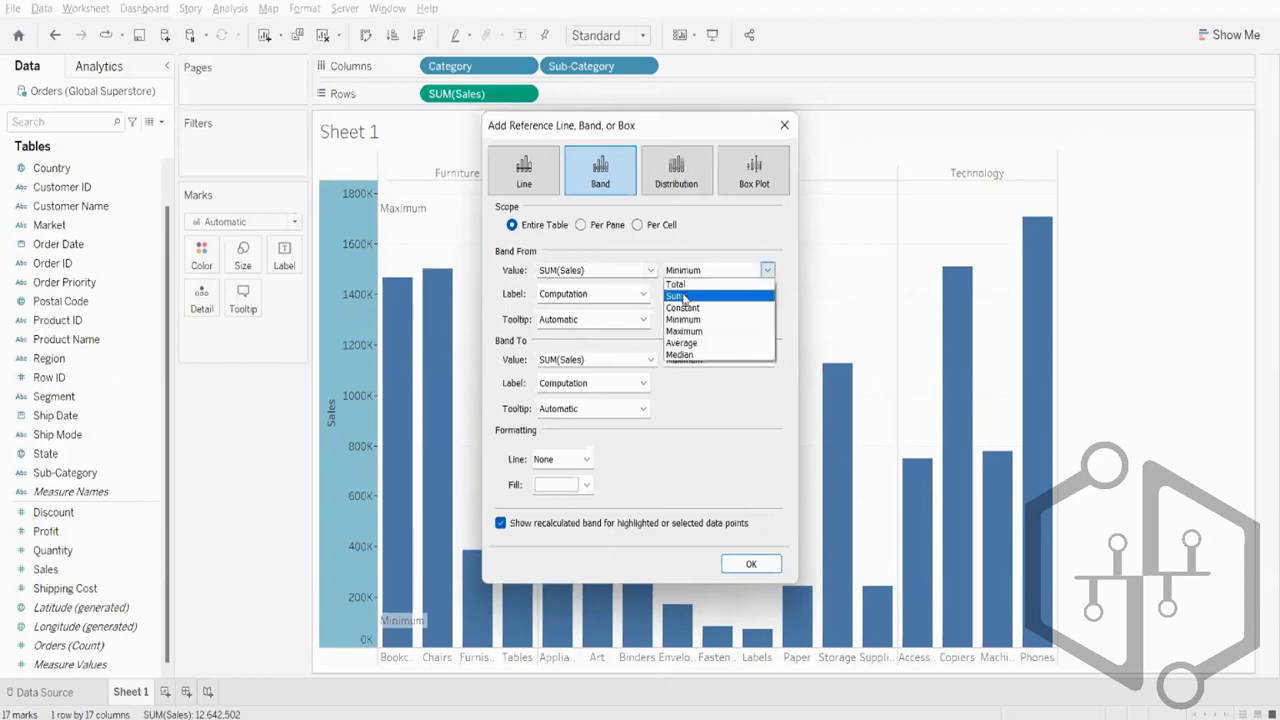
{"action": "left_click", "coordinate": [682, 342]}
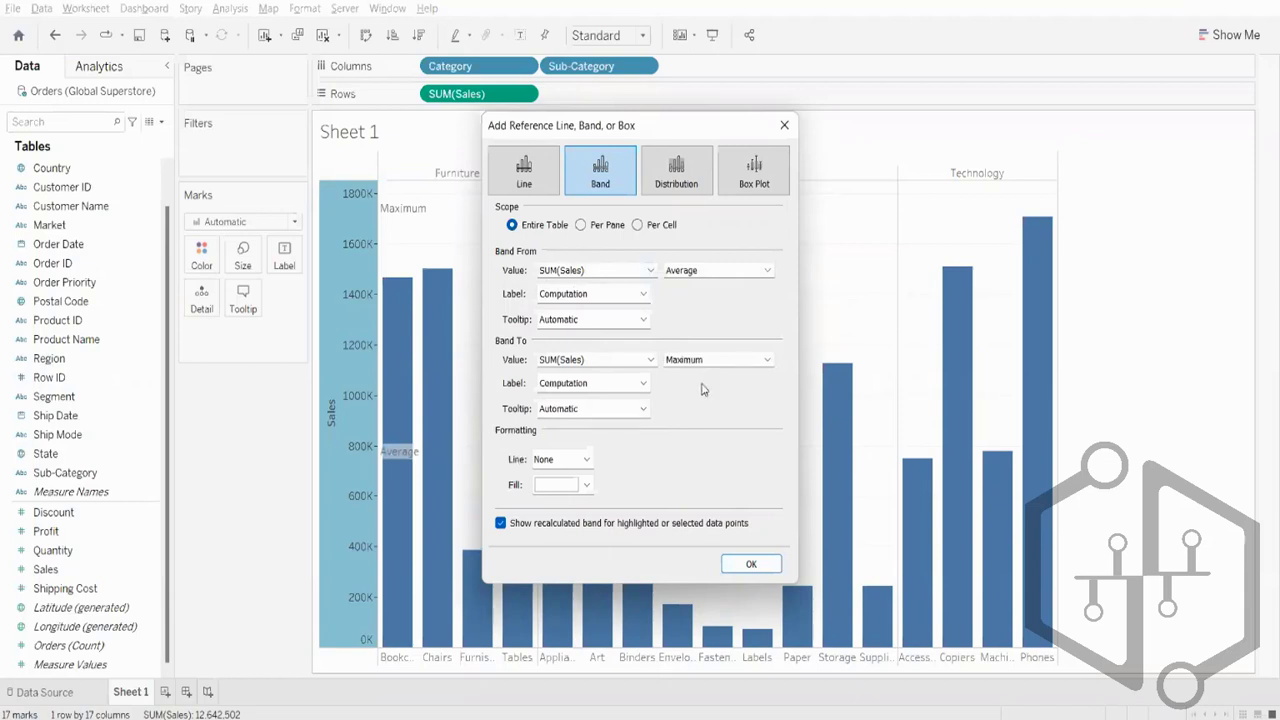
{"action": "left_click", "coordinate": [752, 566]}
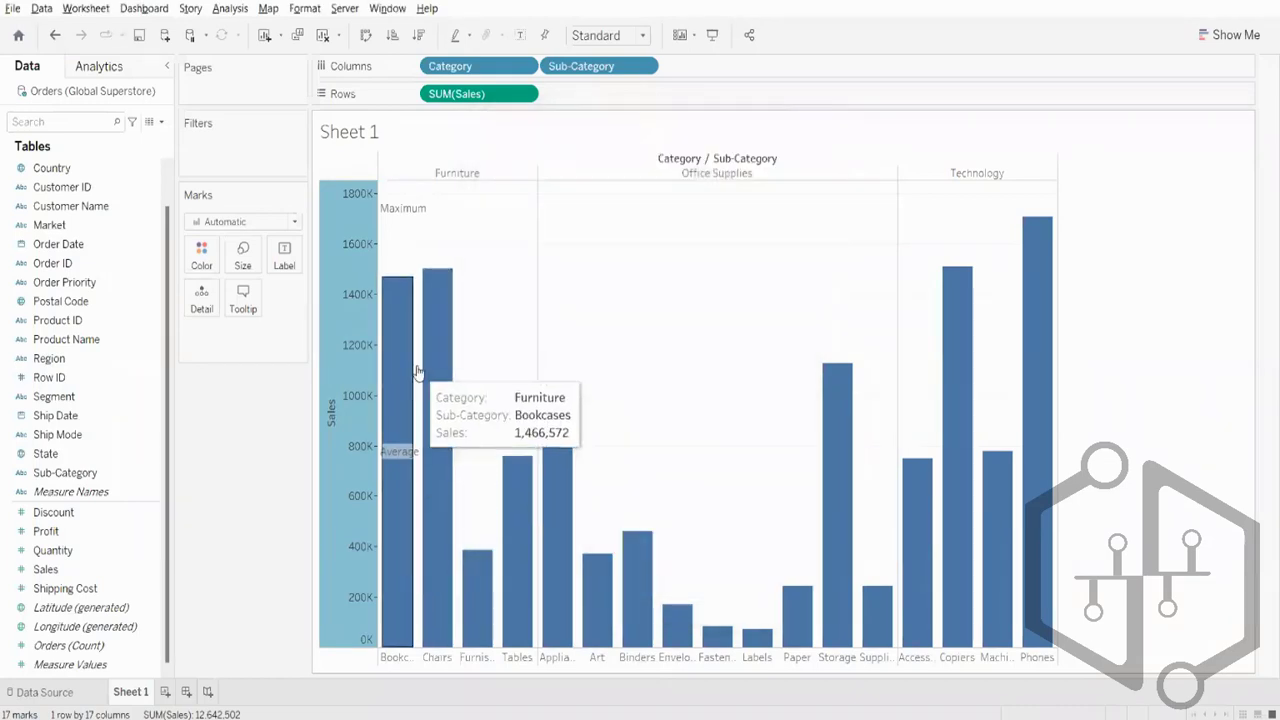
Edit the average-to-maximum band, try light grey as its fill, and set the fill to light peach.
{"action": "right_click", "coordinate": [393, 455]}
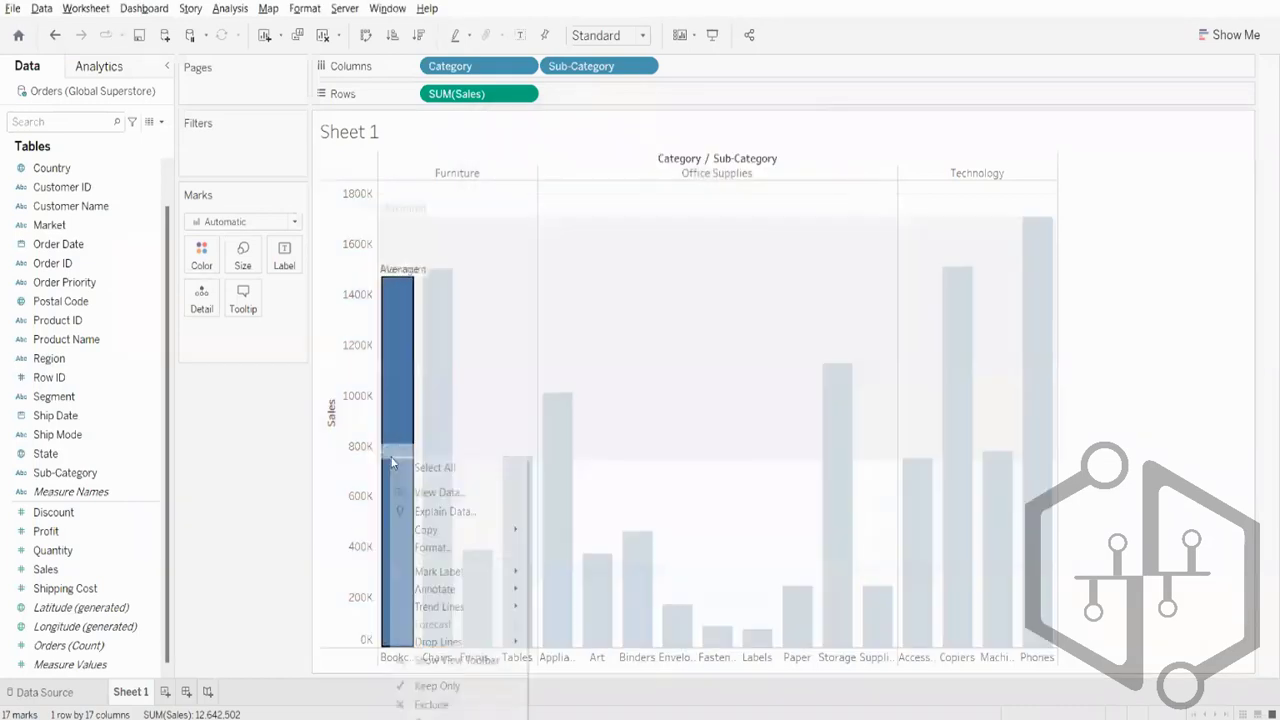
{"action": "right_click", "coordinate": [362, 449]}
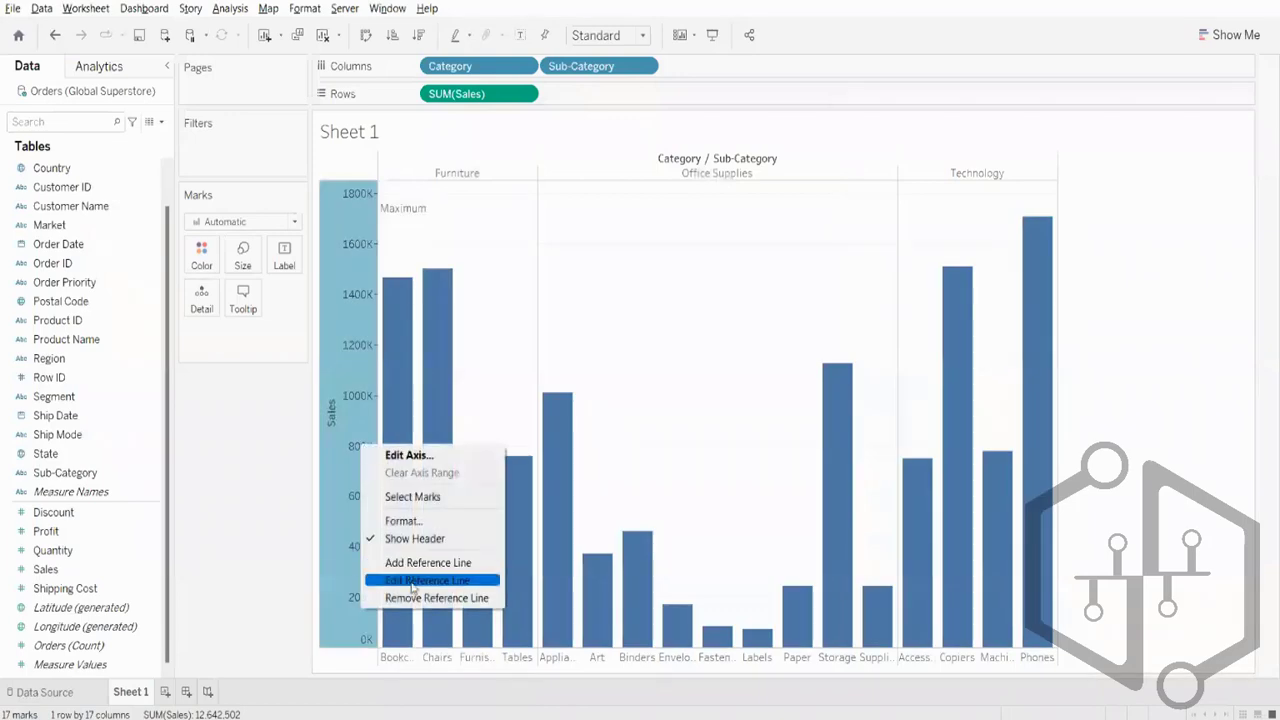
{"action": "left_click", "coordinate": [420, 580]}
{"action": "left_click", "coordinate": [551, 484]}
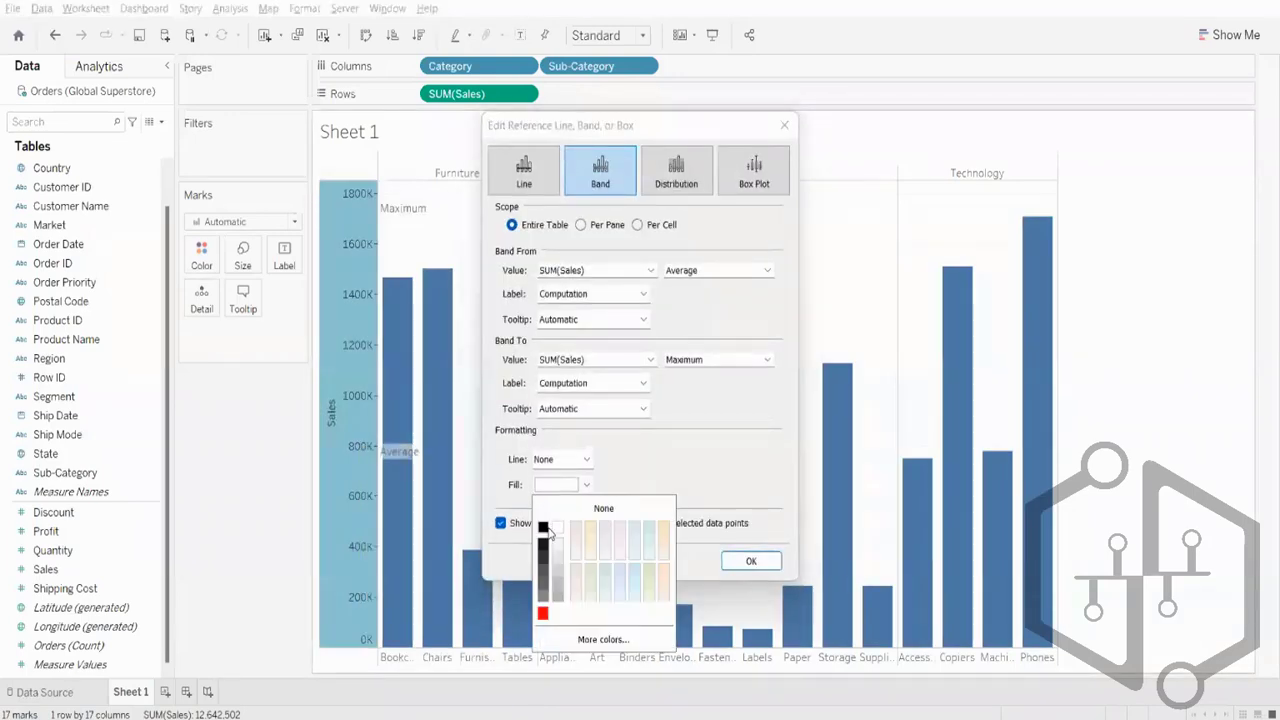
{"action": "left_click", "coordinate": [607, 528]}
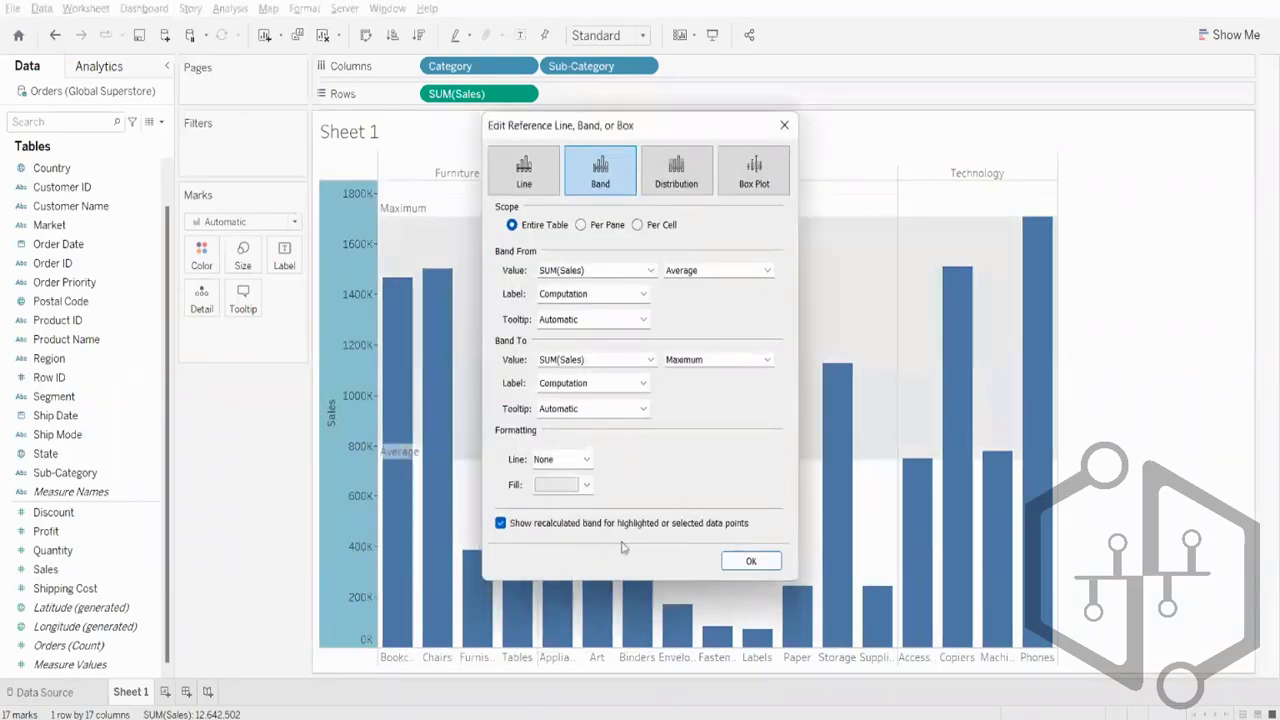
{"action": "left_click", "coordinate": [586, 484]}
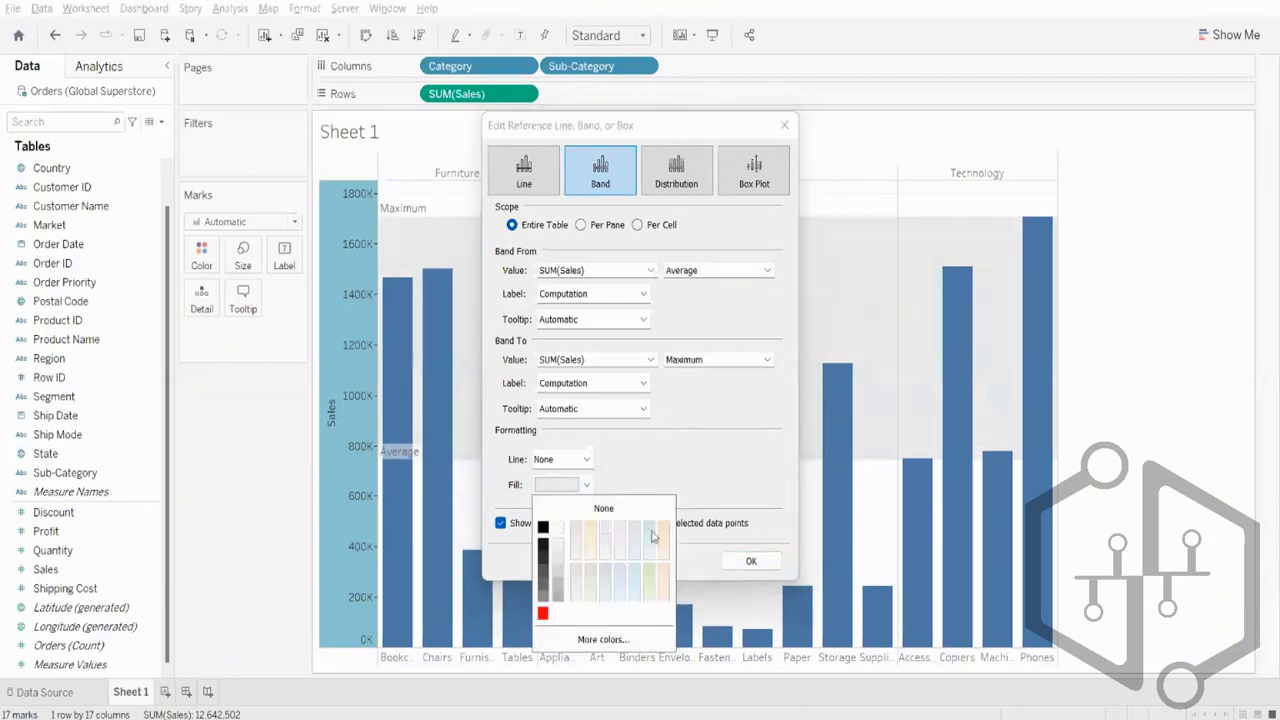
{"action": "left_click", "coordinate": [659, 572]}
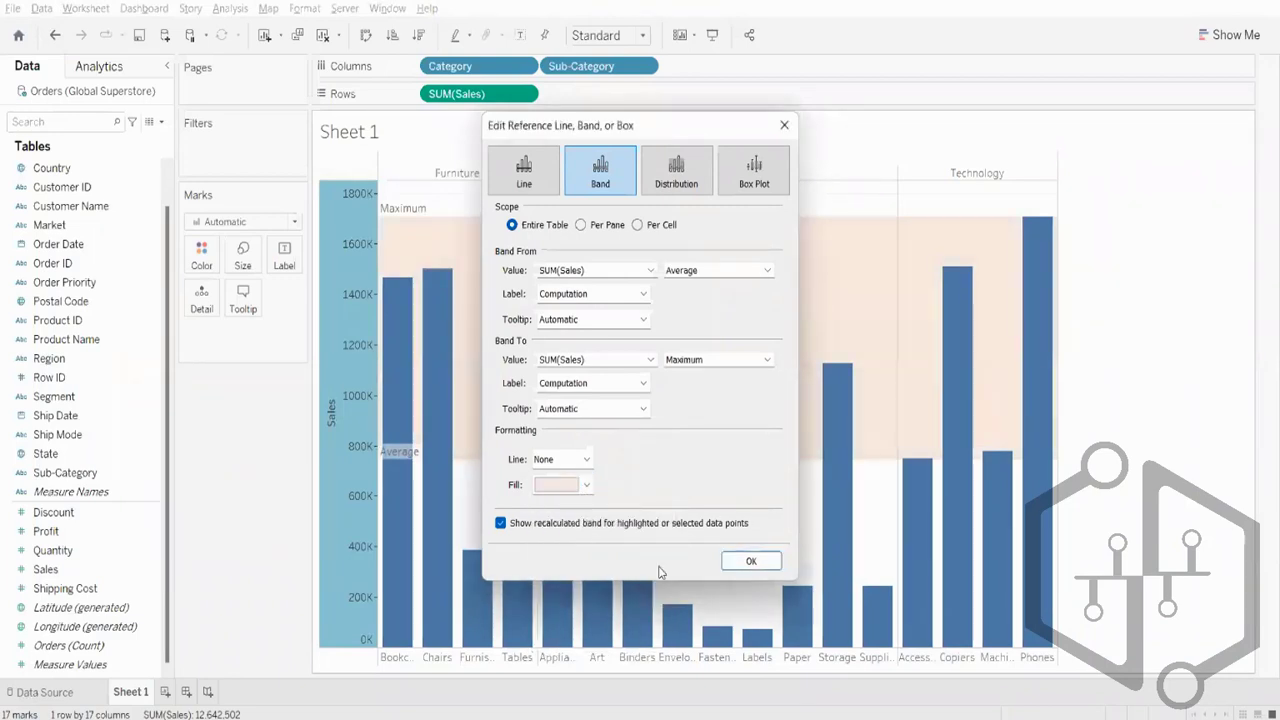
{"action": "left_click", "coordinate": [742, 566]}
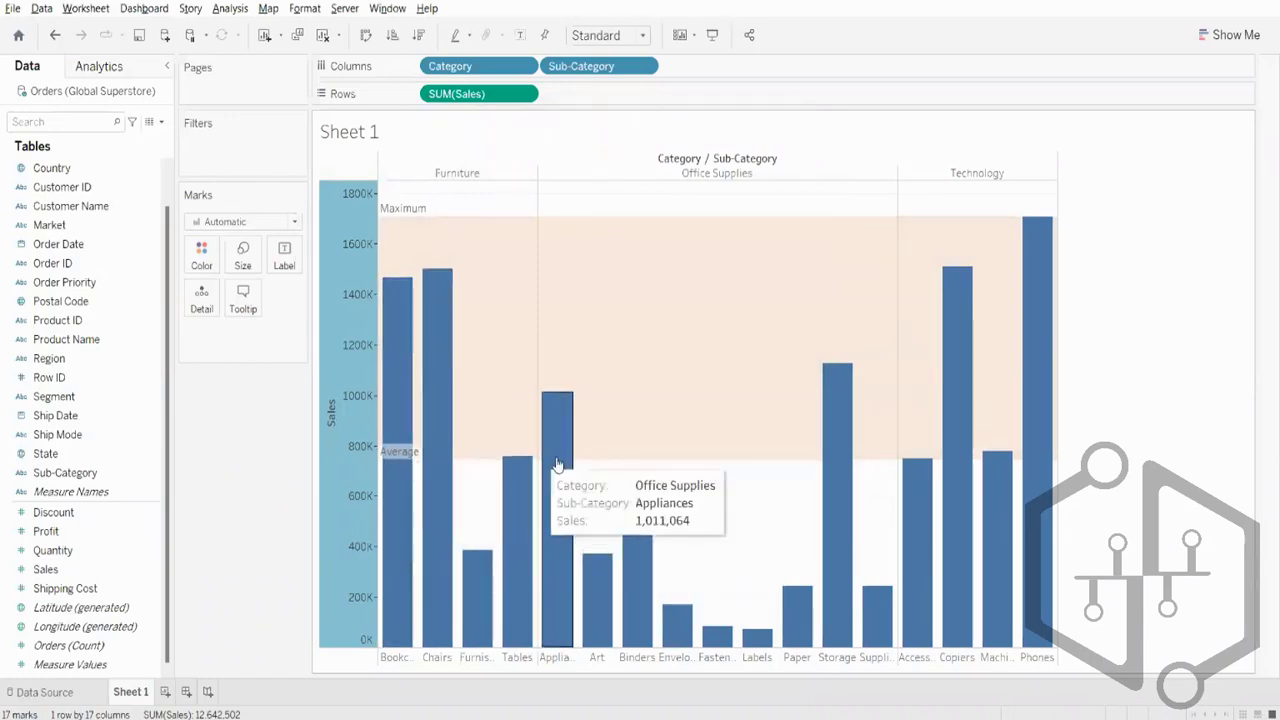
Try replacing the band with an average line in the thickest dashed style, return to the Band type, and close the settings.
{"action": "right_click", "coordinate": [386, 464]}
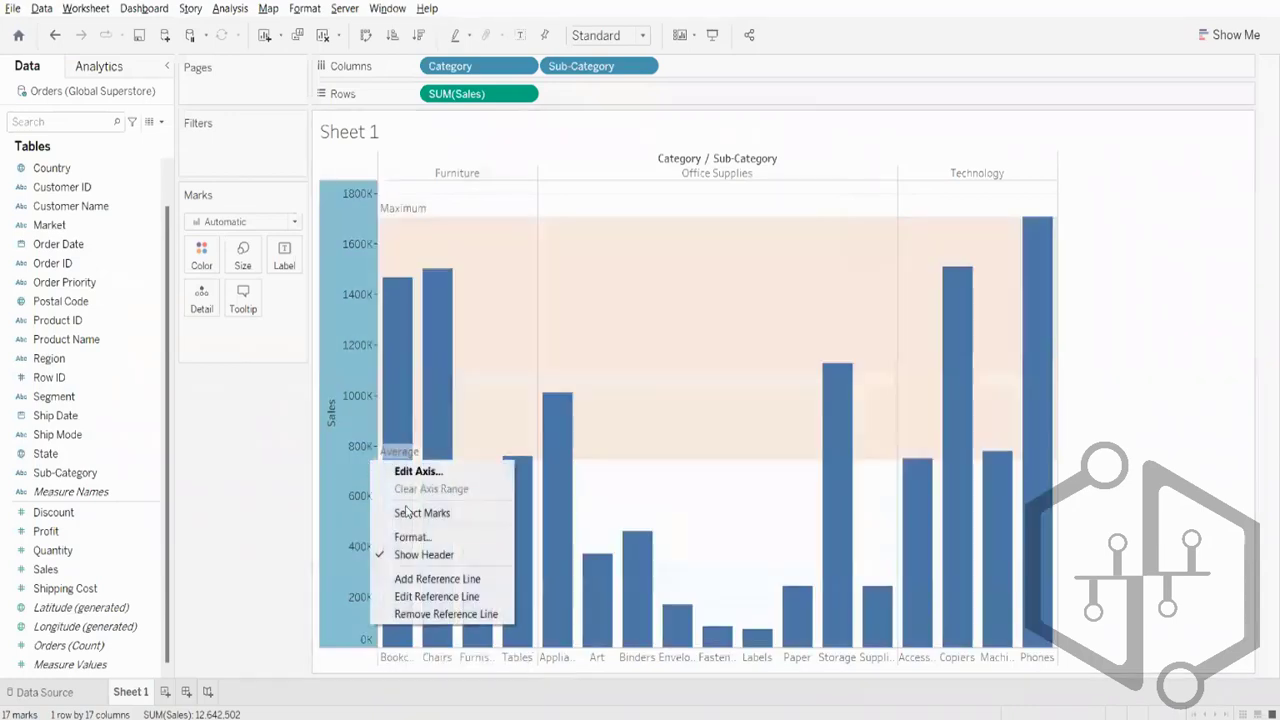
{"action": "left_click", "coordinate": [428, 597]}
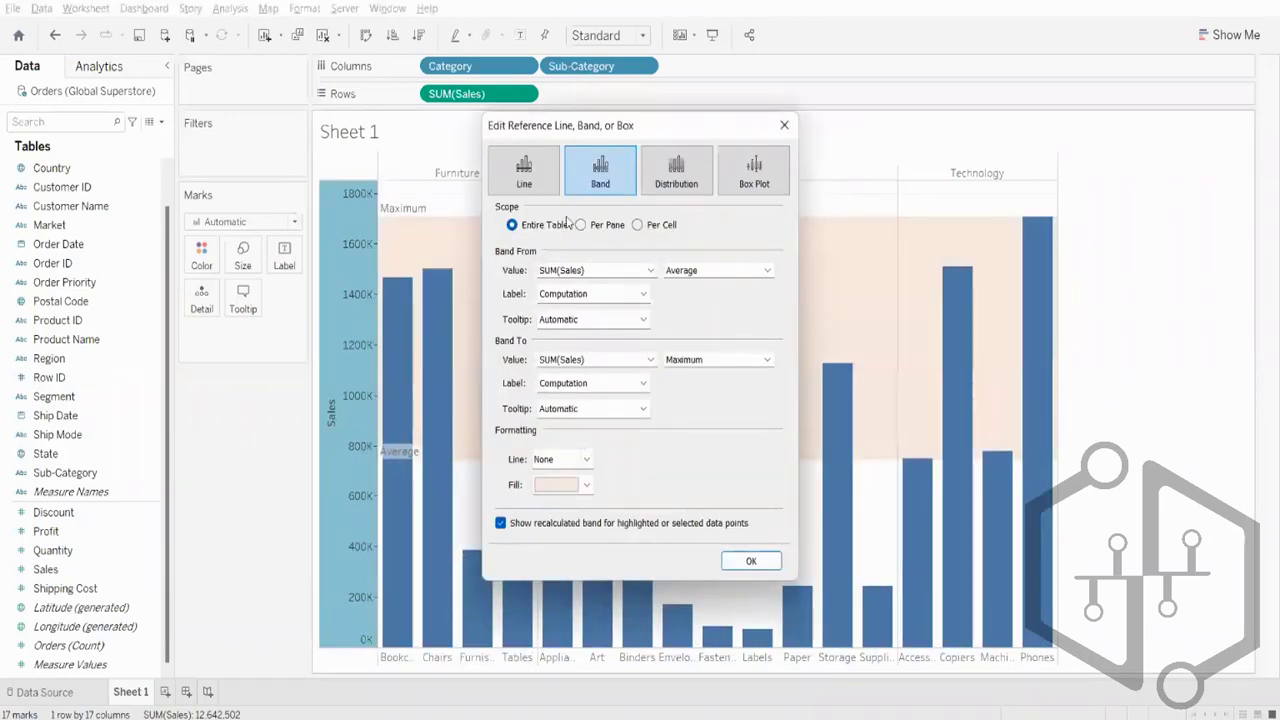
{"action": "left_click", "coordinate": [526, 190]}
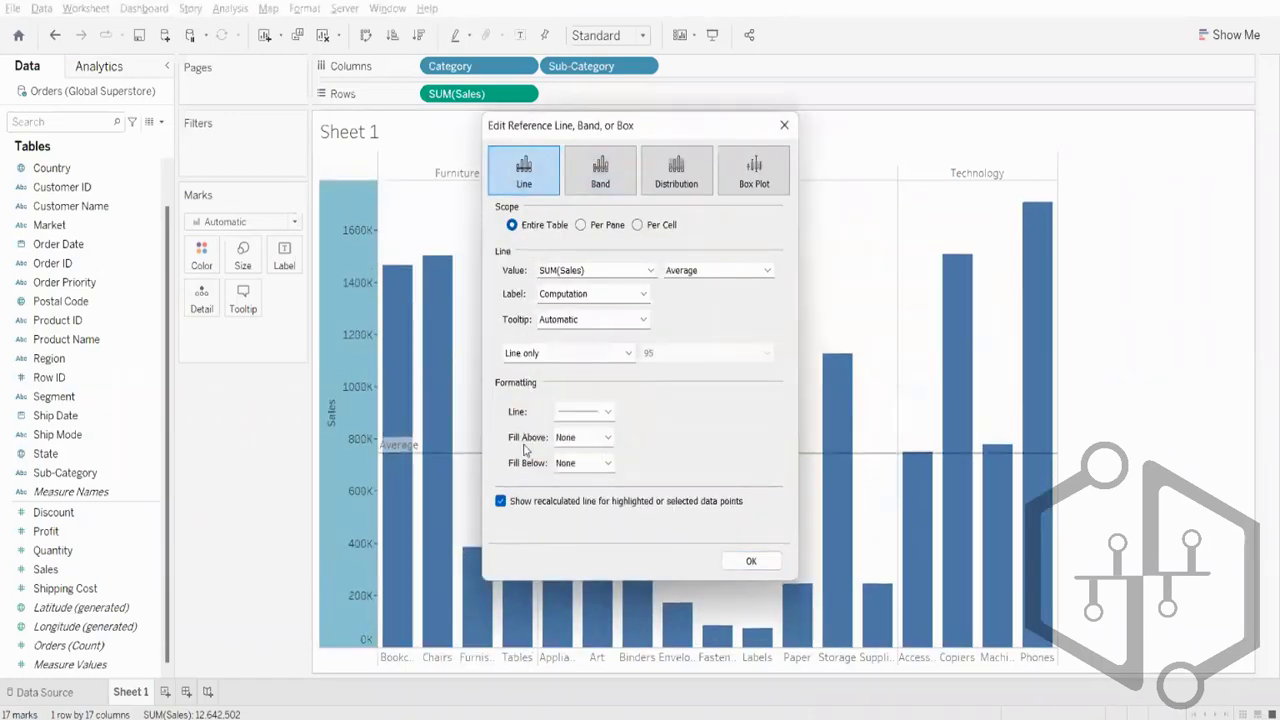
{"action": "left_click", "coordinate": [584, 411]}
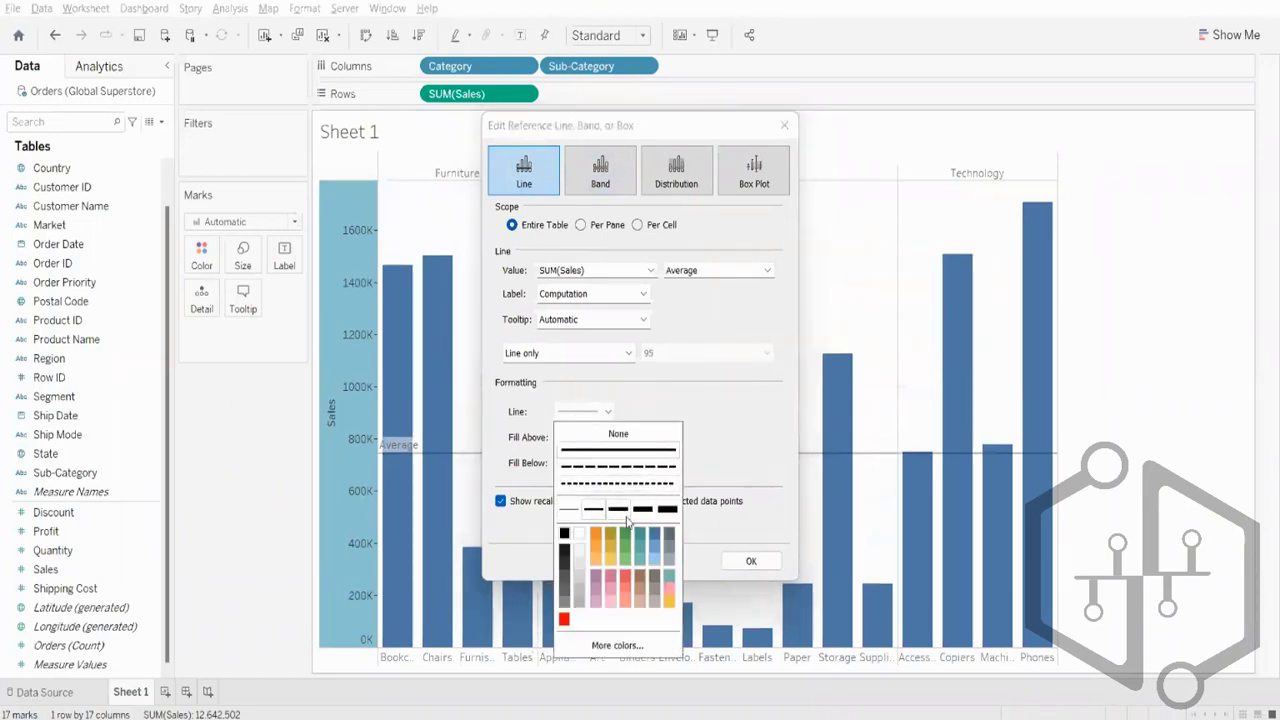
{"action": "left_click", "coordinate": [667, 509]}
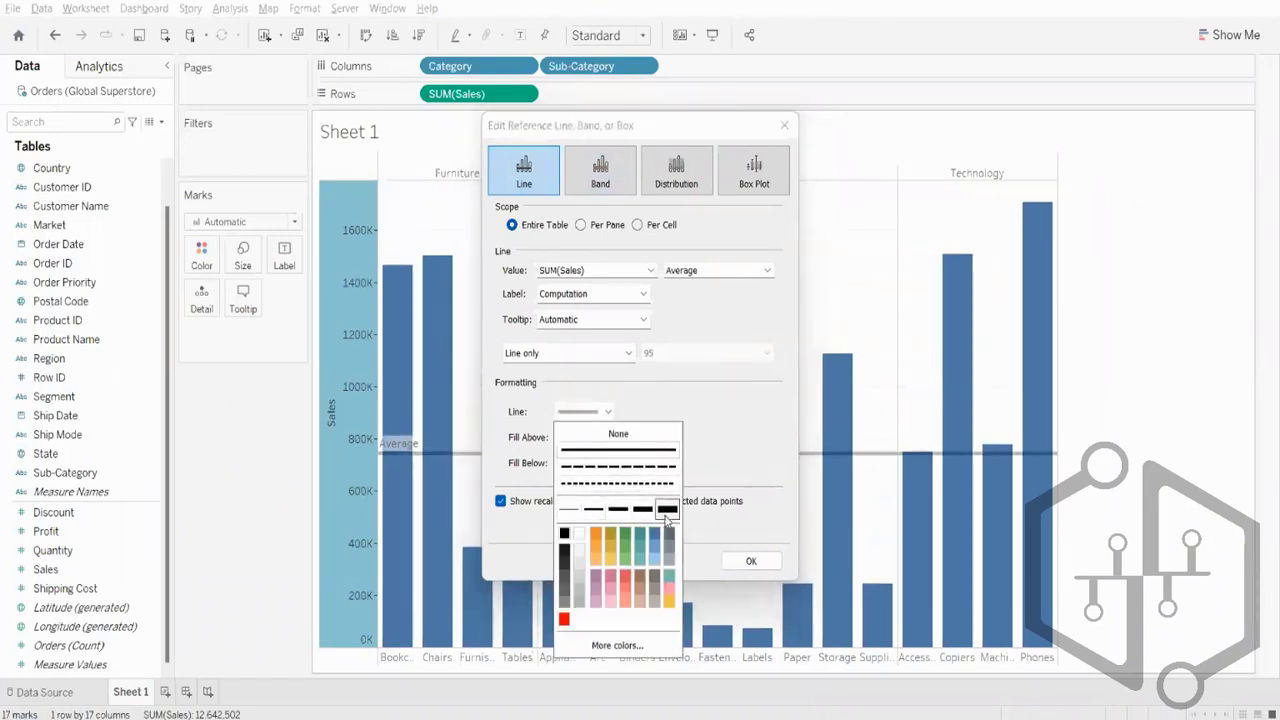
{"action": "left_click", "coordinate": [583, 466]}
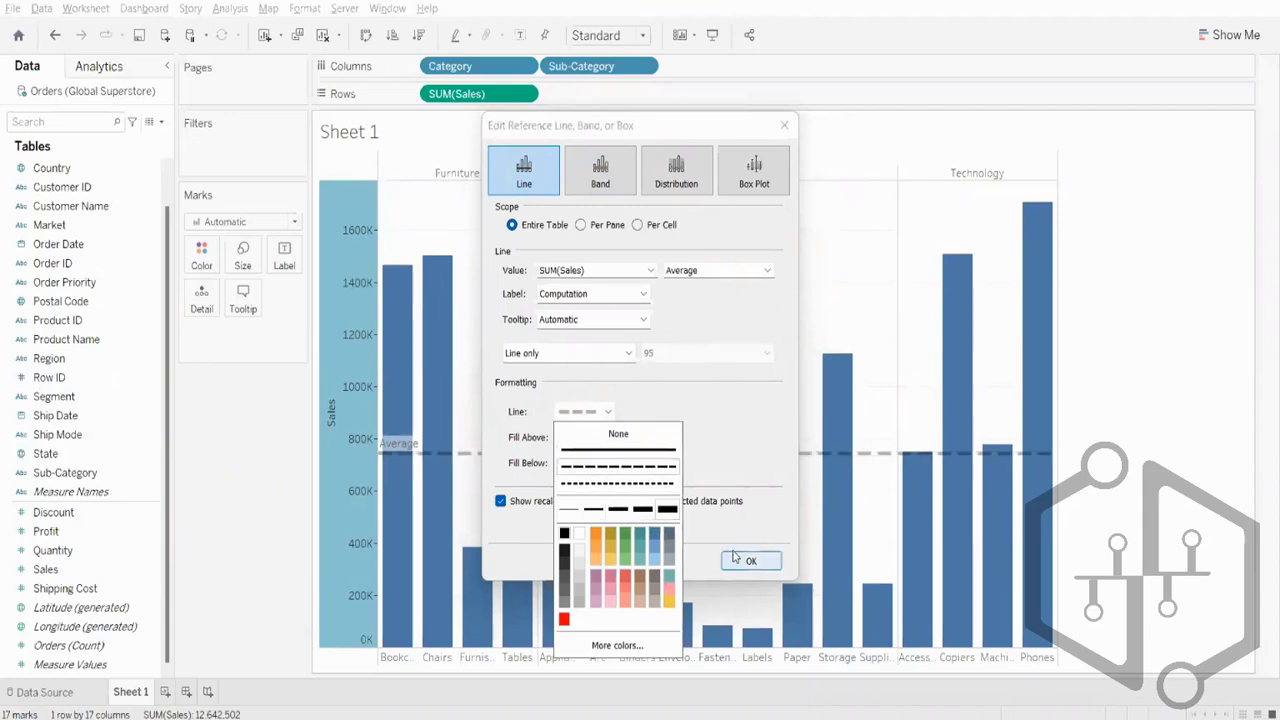
{"action": "left_click", "coordinate": [600, 170]}
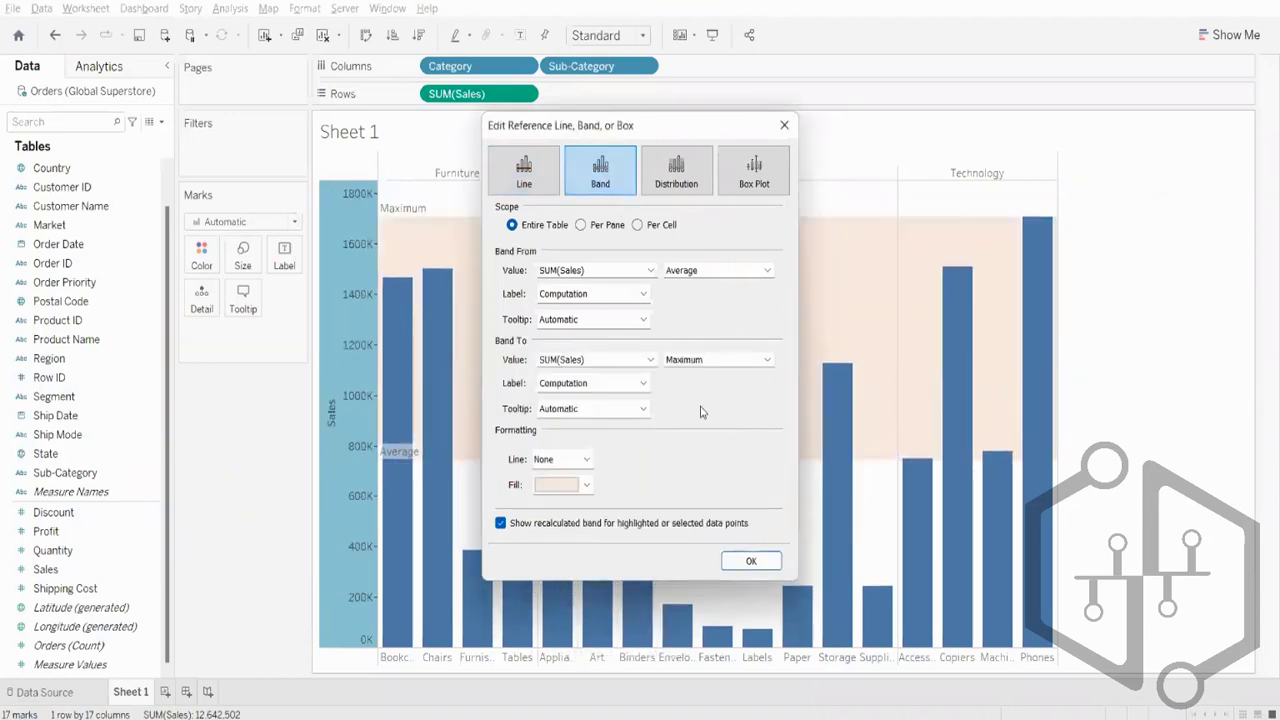
{"action": "left_click", "coordinate": [751, 560]}
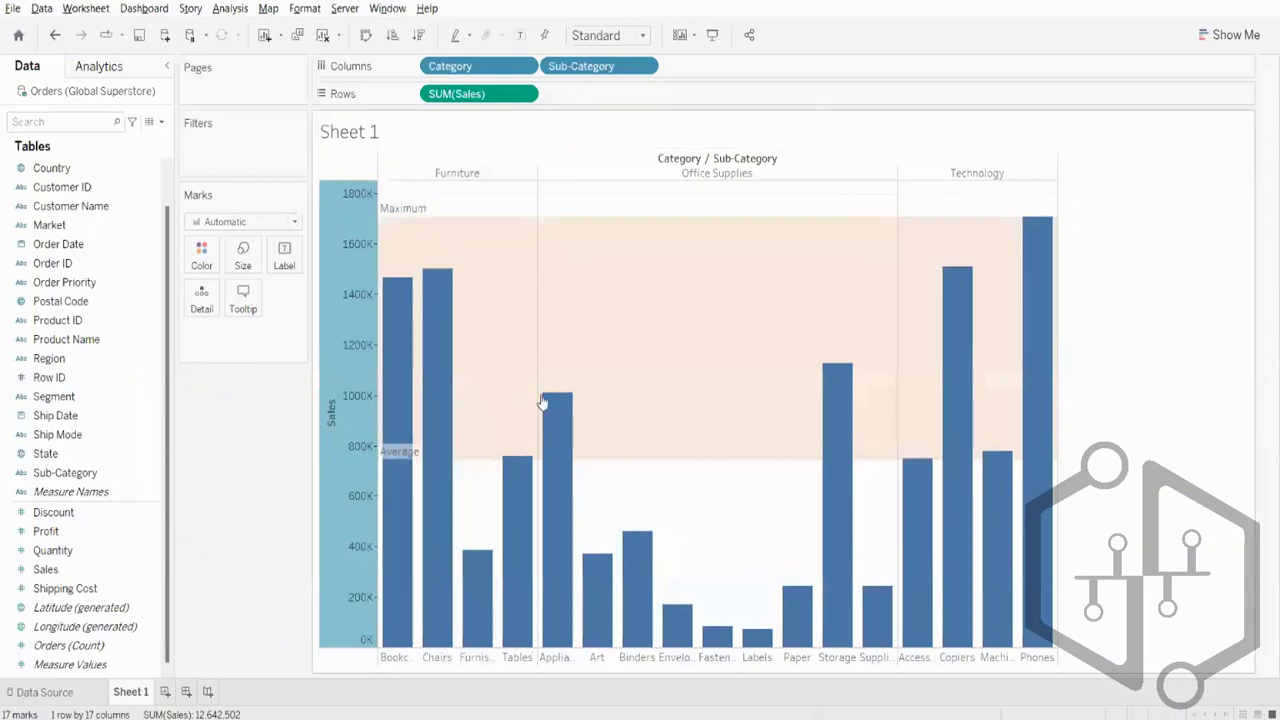
Edit the band's border line, trying a dotted style, and set it to a thick black dashed line.
{"action": "right_click", "coordinate": [421, 453]}
{"action": "right_click", "coordinate": [347, 509]}
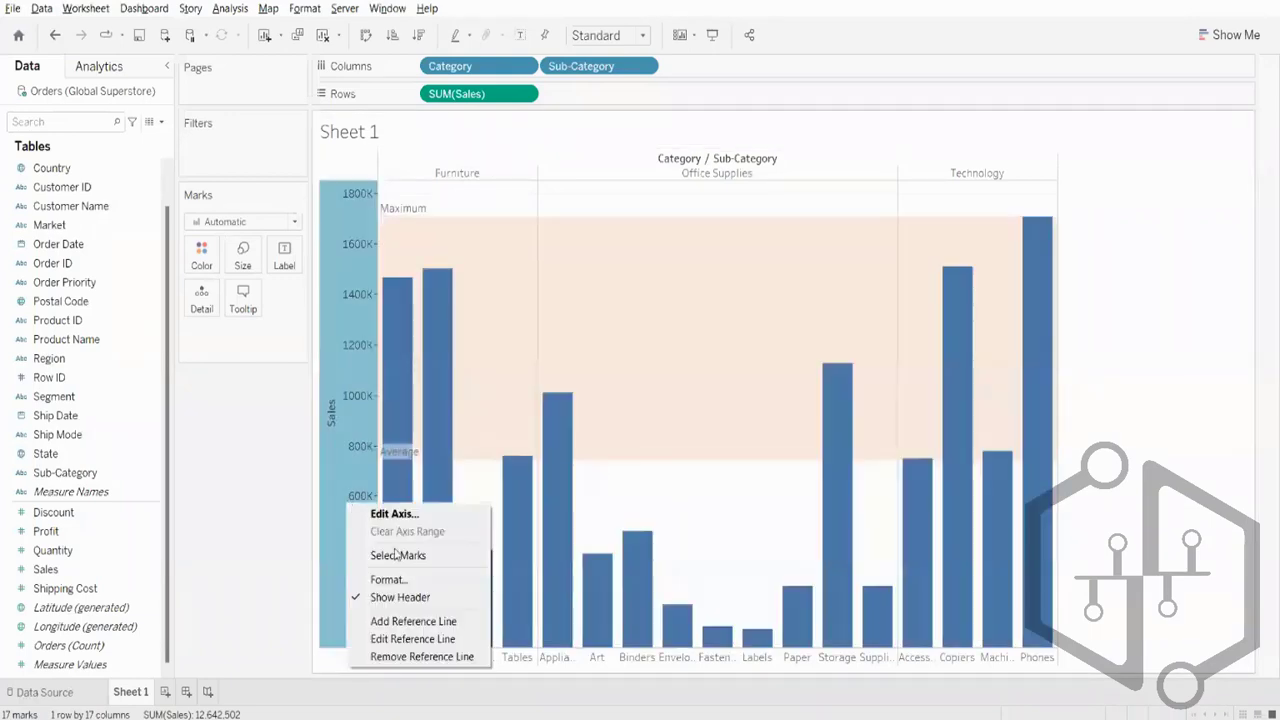
{"action": "left_click", "coordinate": [415, 641]}
{"action": "left_click", "coordinate": [546, 465]}
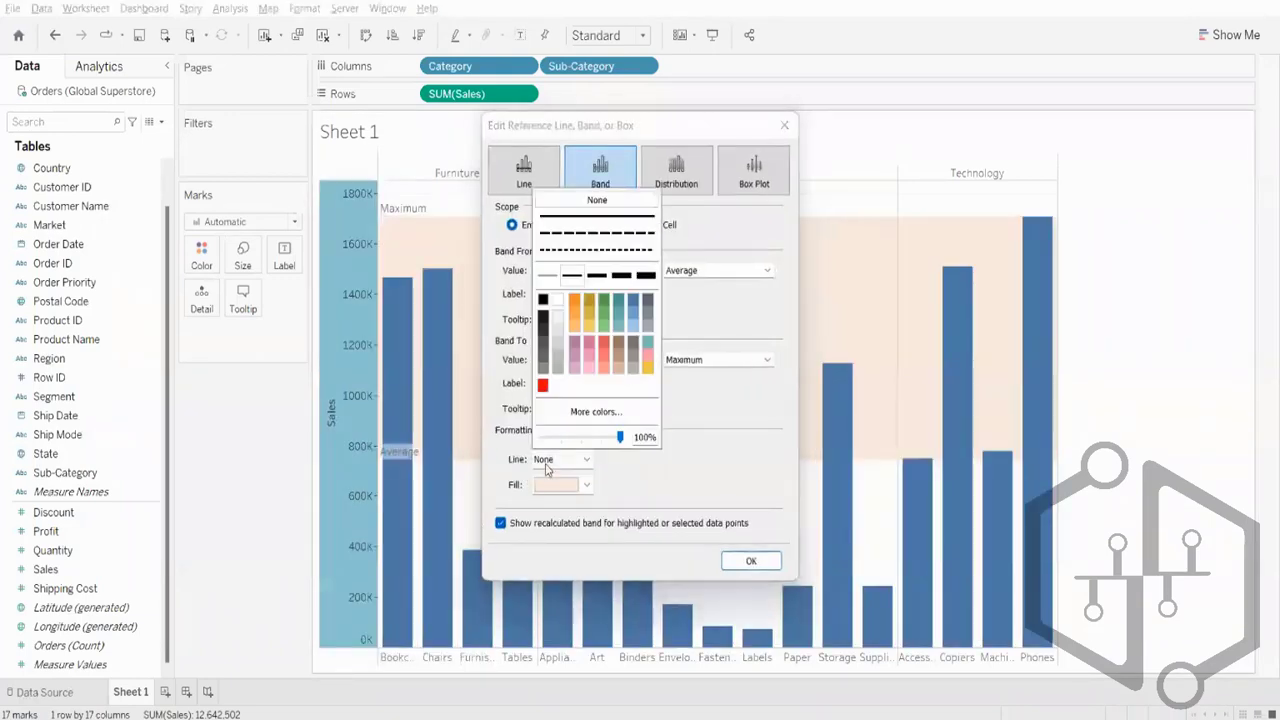
{"action": "left_click", "coordinate": [561, 250]}
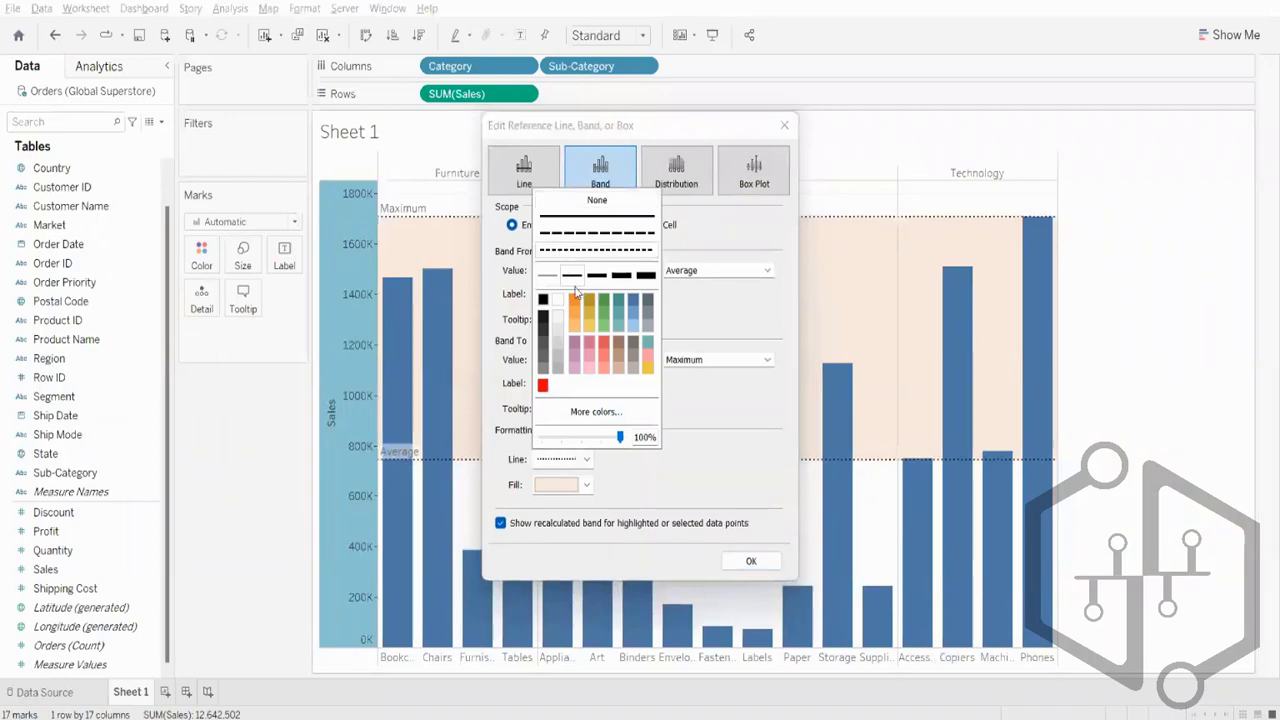
{"action": "left_click", "coordinate": [596, 275]}
{"action": "left_click", "coordinate": [621, 275]}
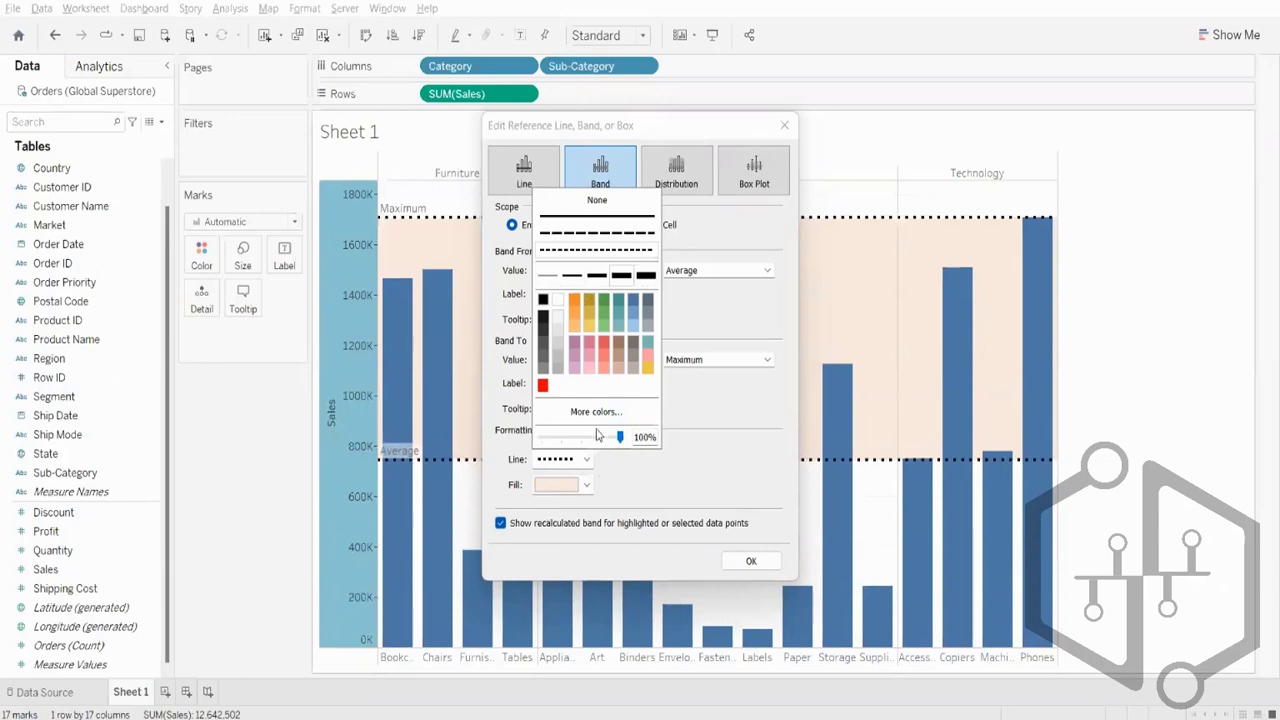
{"action": "left_click", "coordinate": [597, 232]}
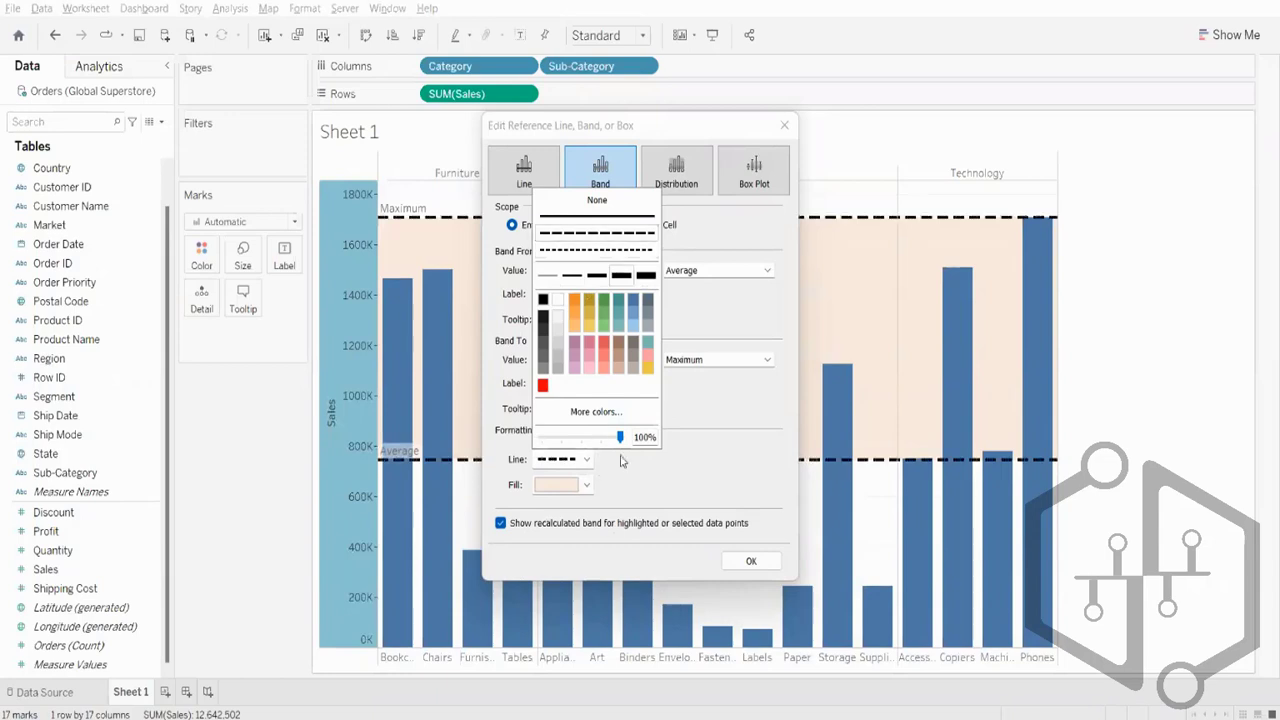
{"action": "left_click", "coordinate": [700, 505]}
{"action": "left_click", "coordinate": [748, 561]}
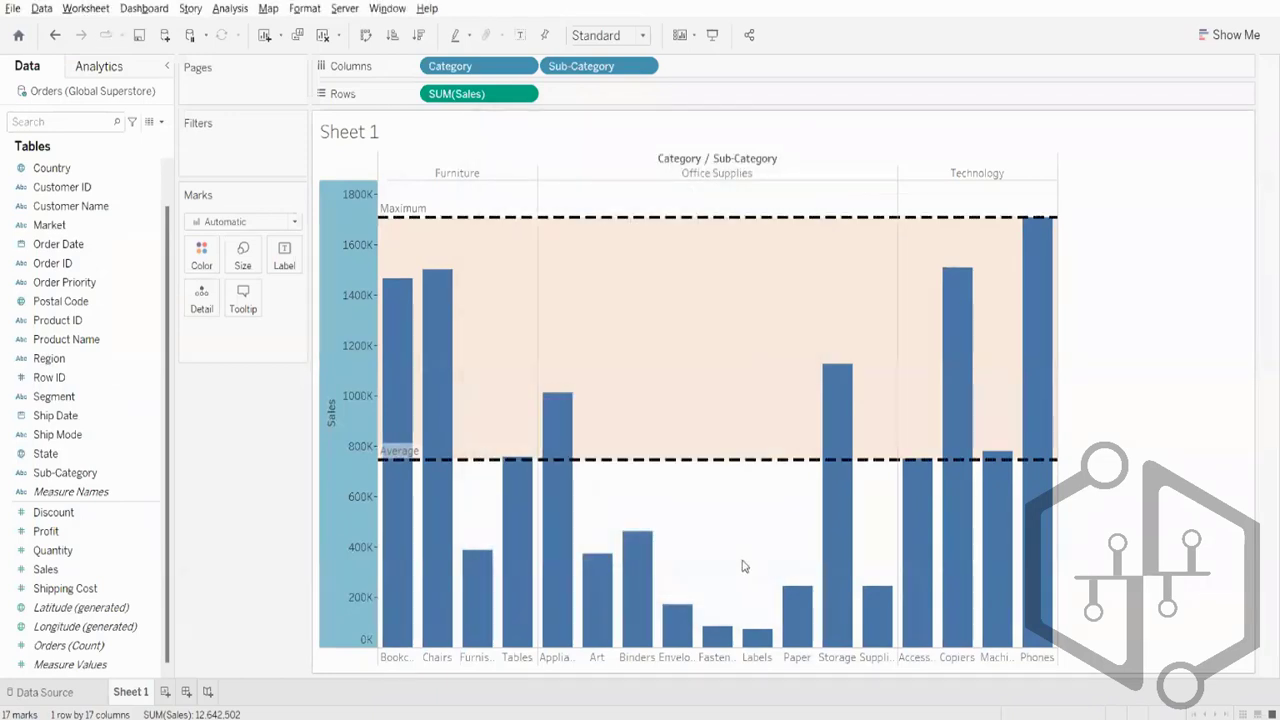
Edit the reference band on the Sales axis so it runs from Minimum to Average of SUM(Sales).
{"action": "right_click", "coordinate": [362, 283]}
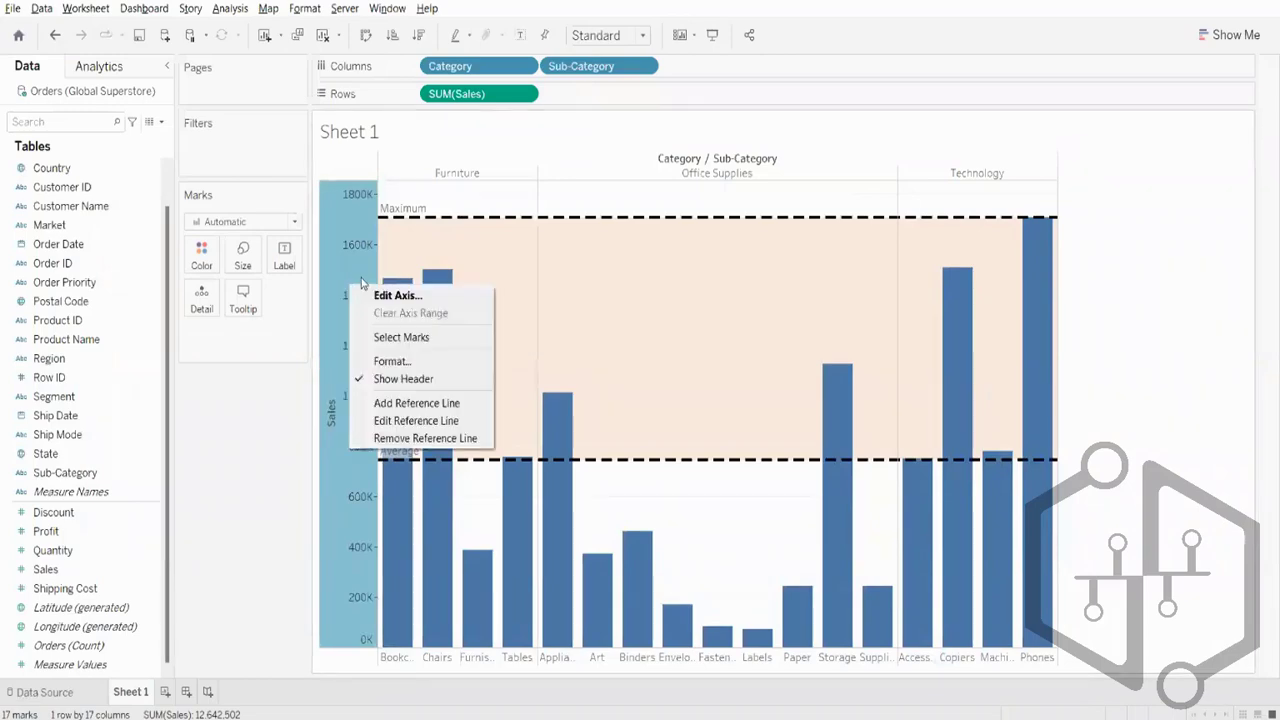
{"action": "left_click", "coordinate": [431, 420]}
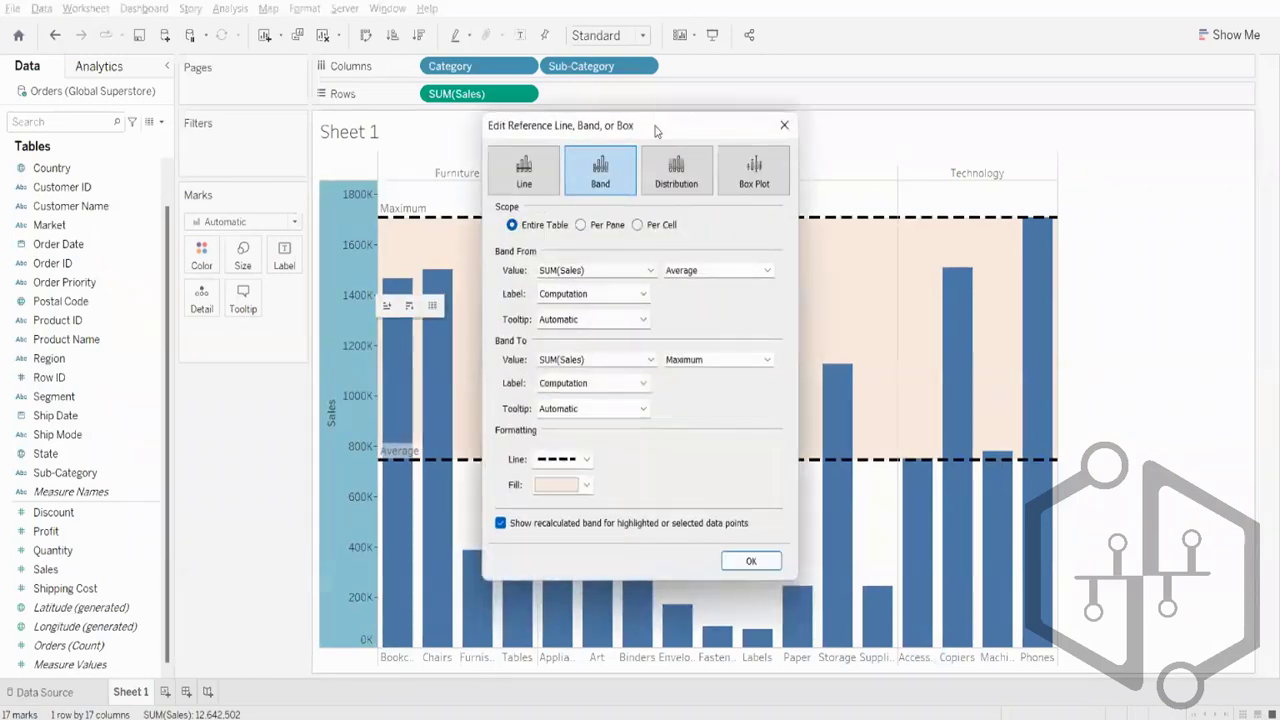
{"action": "left_click_drag", "start_coordinate": [655, 126], "coordinate": [1031, 178]}
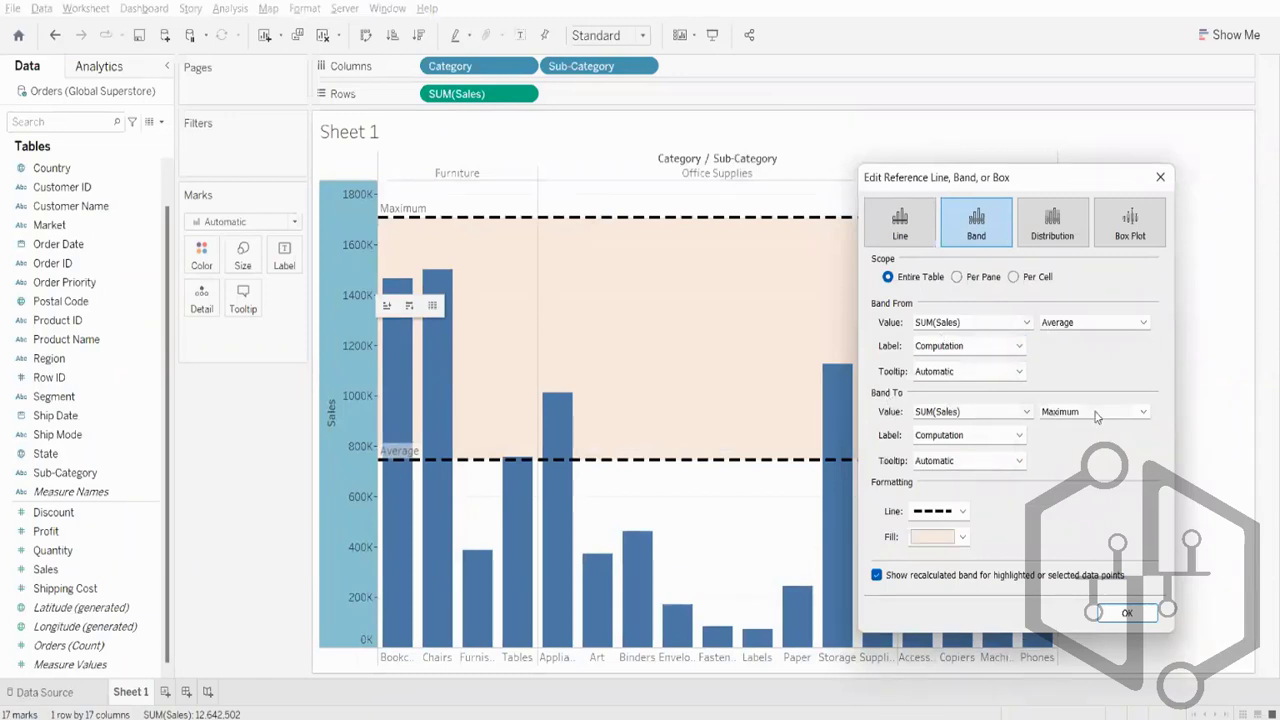
{"action": "left_click_drag", "start_coordinate": [1040, 187], "coordinate": [1275, 550]}
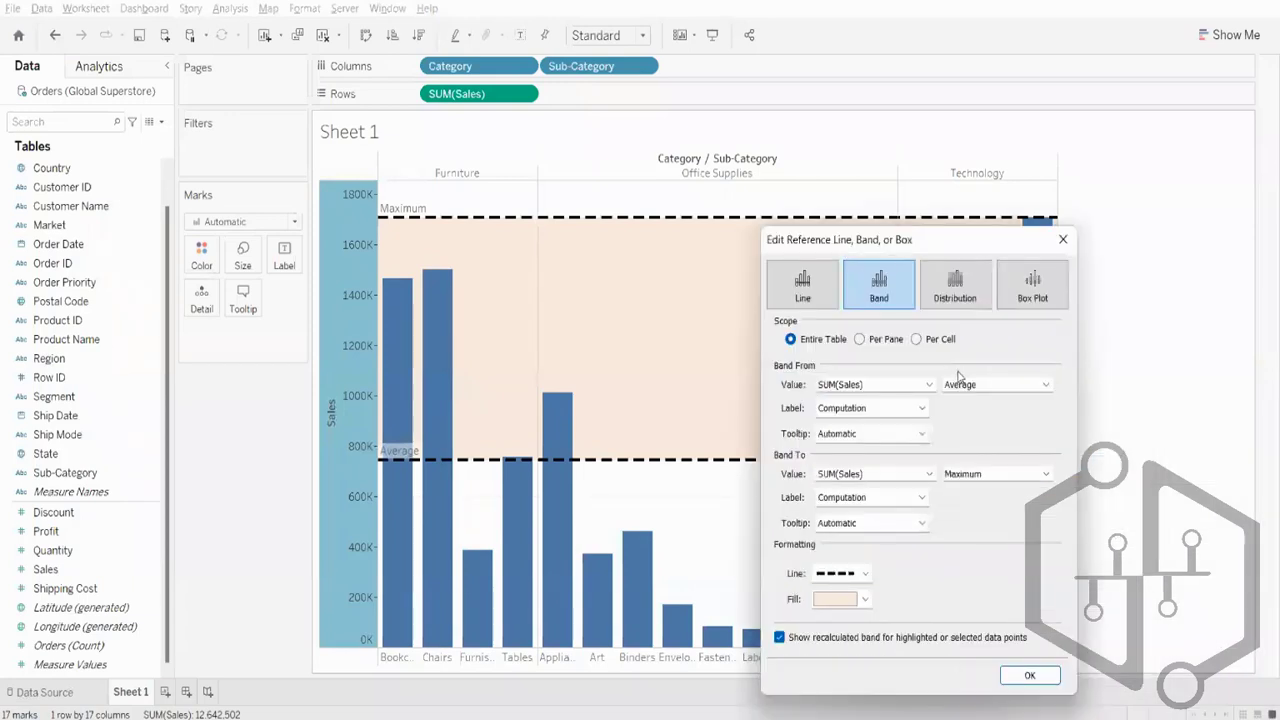
{"action": "left_click", "coordinate": [960, 388]}
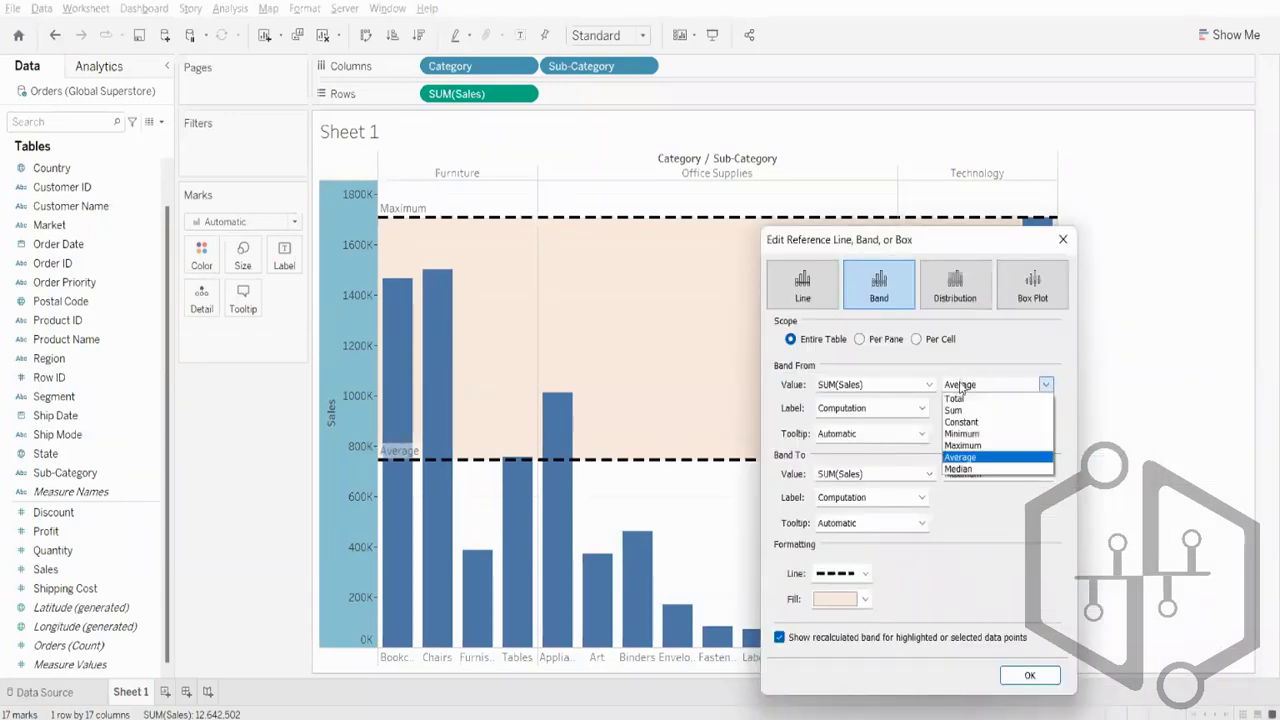
{"action": "left_click", "coordinate": [960, 434]}
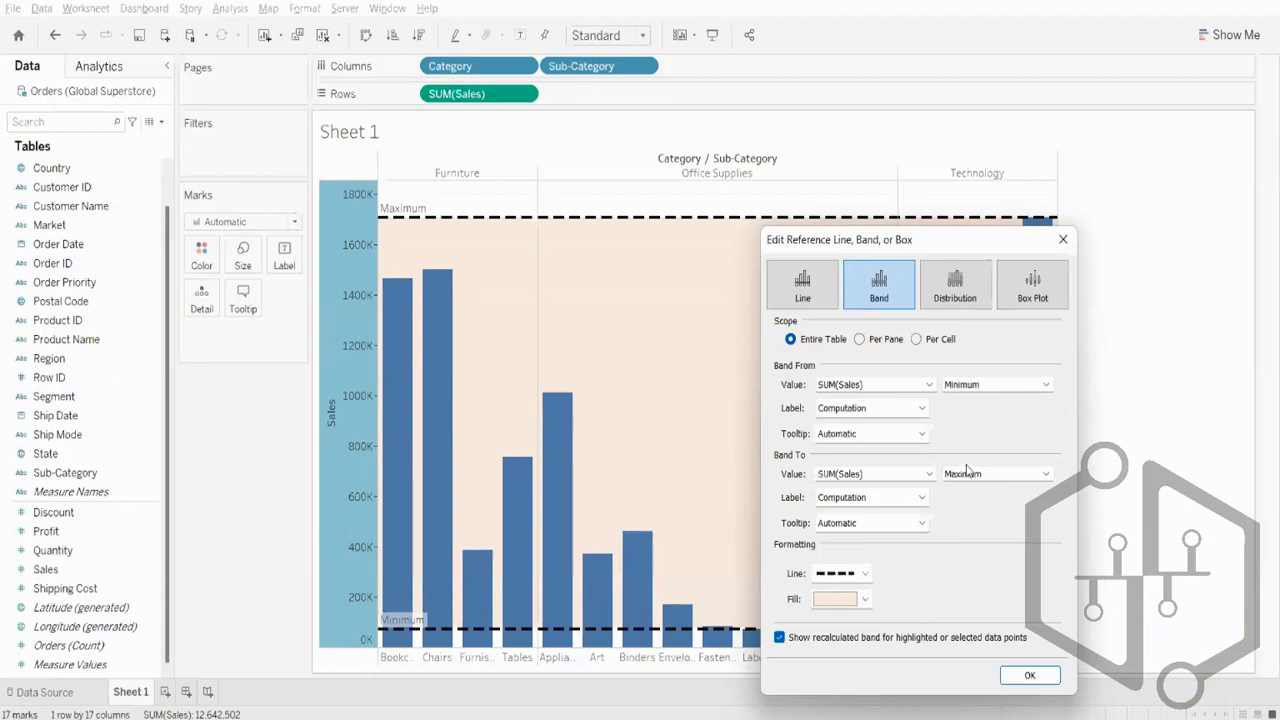
{"action": "left_click", "coordinate": [966, 474]}
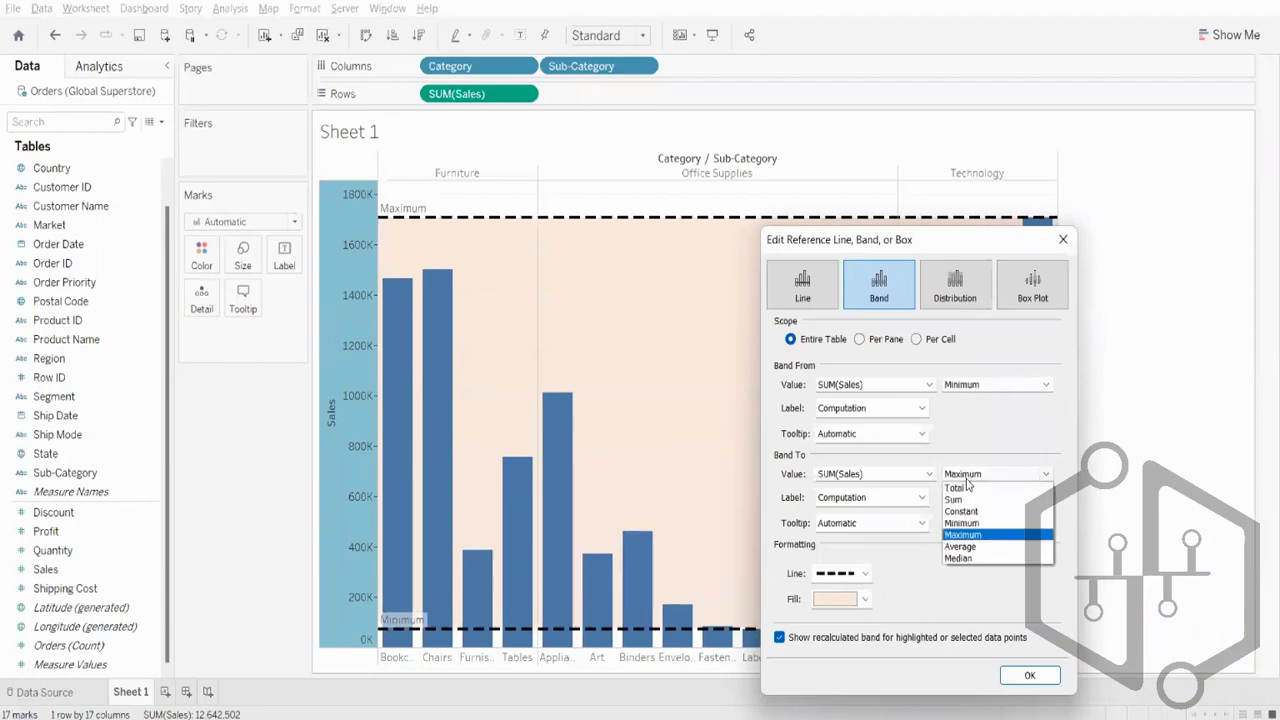
{"action": "left_click", "coordinate": [960, 546]}
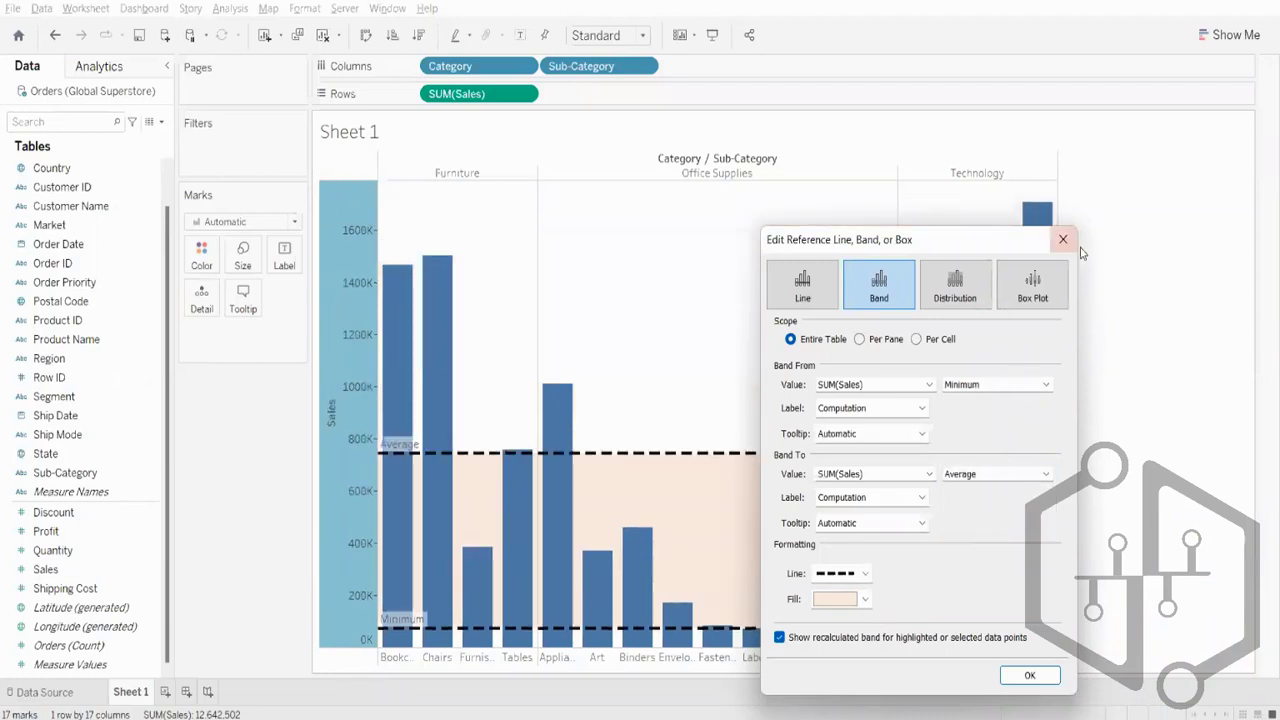
{"action": "left_click", "coordinate": [1024, 675]}
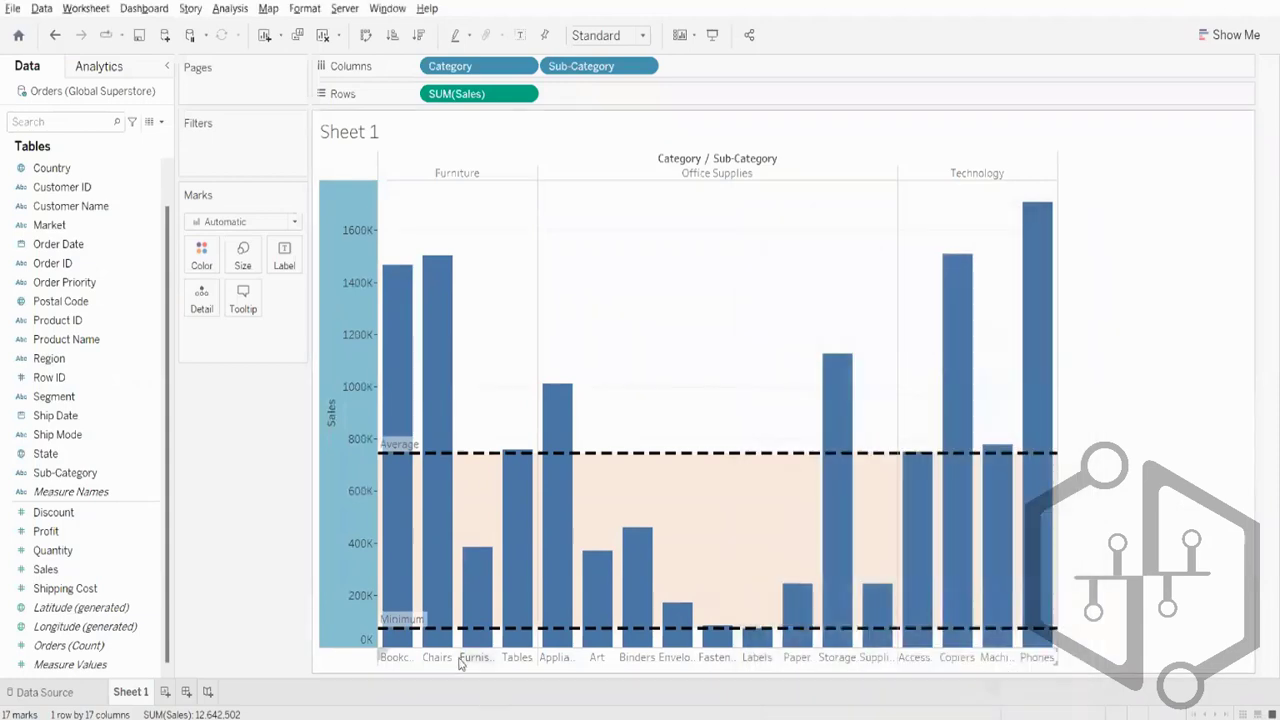
Label the bars with their Sub-Category names.
{"action": "mouse_move", "coordinate": [448, 636]}
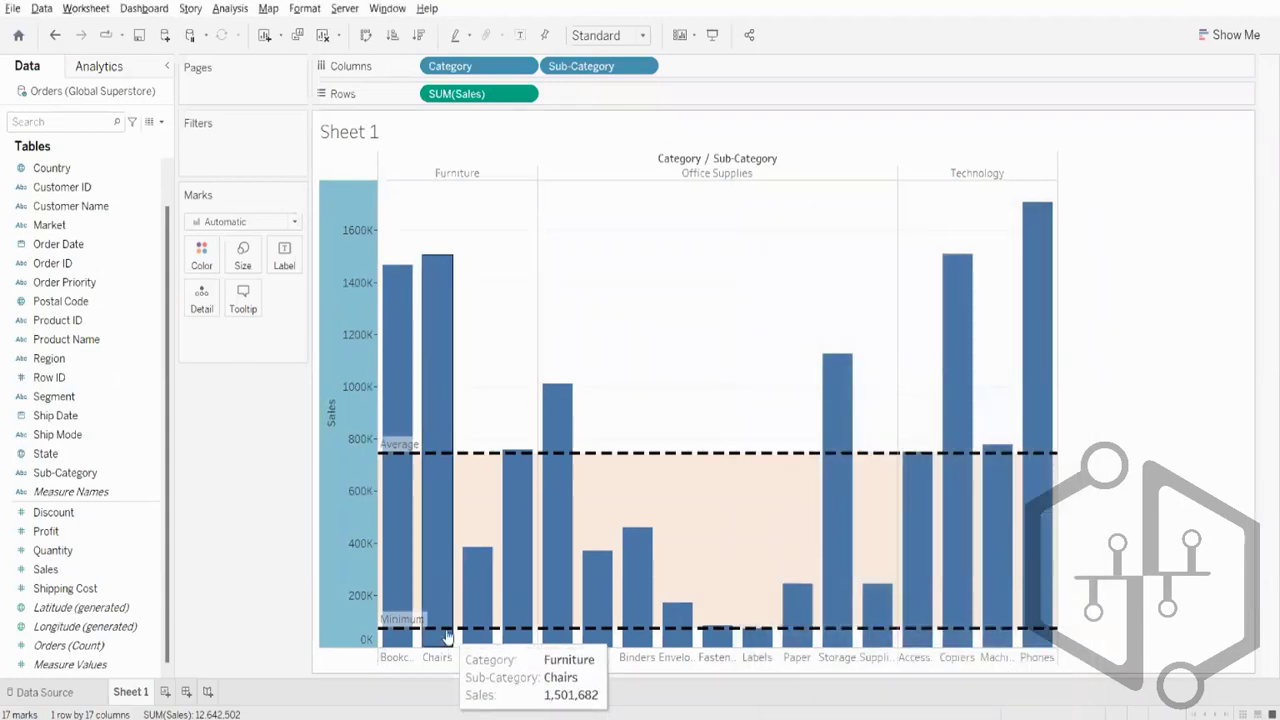
{"action": "mouse_move", "coordinate": [750, 638]}
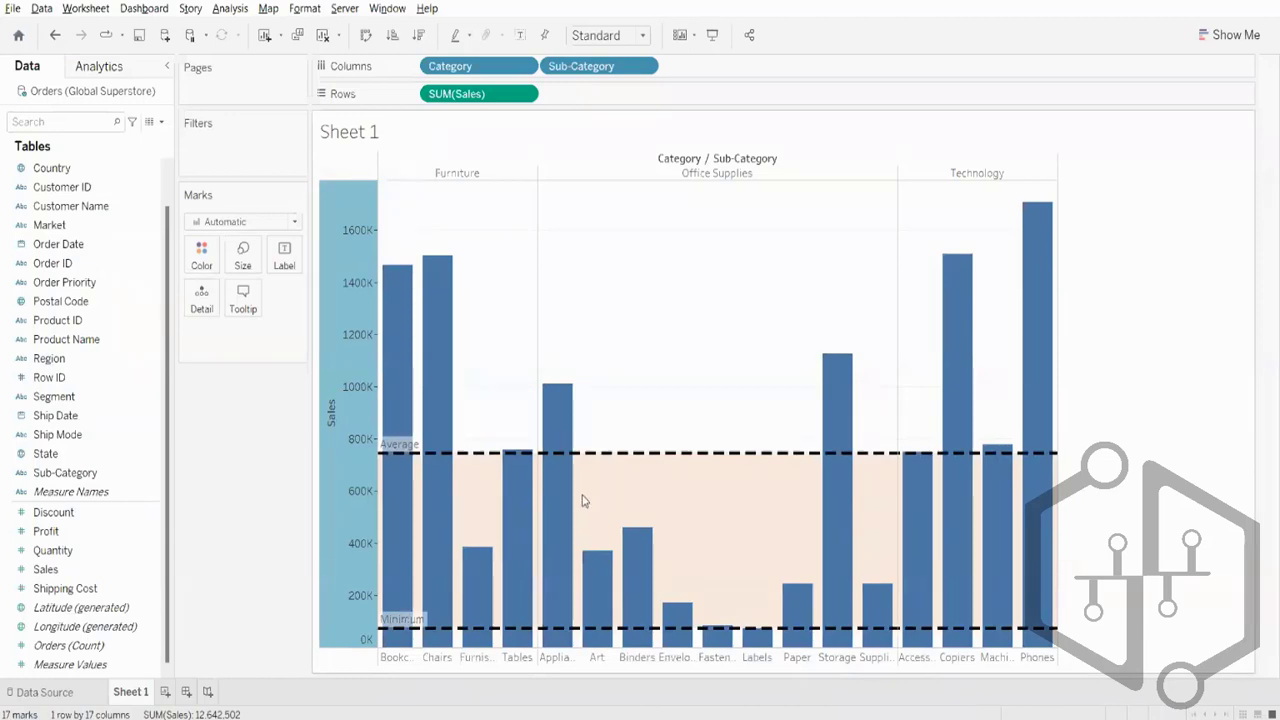
{"action": "mouse_move", "coordinate": [571, 506]}
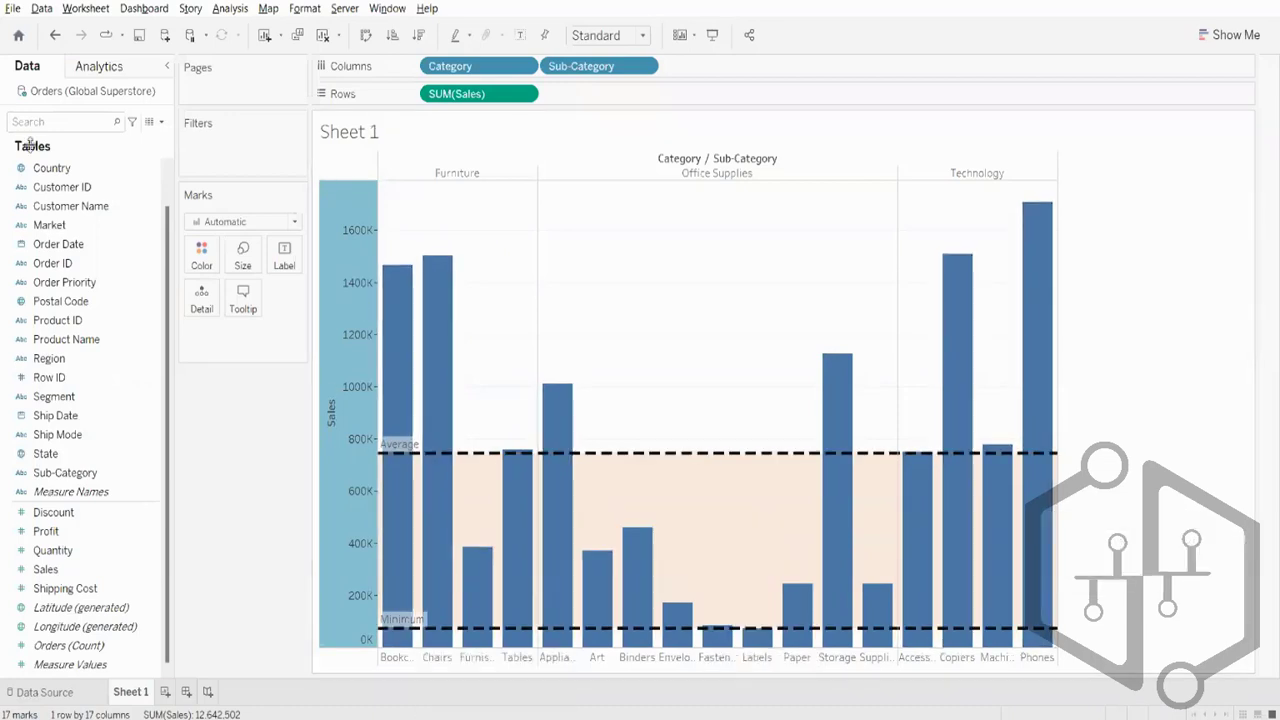
{"action": "left_click", "coordinate": [283, 262]}
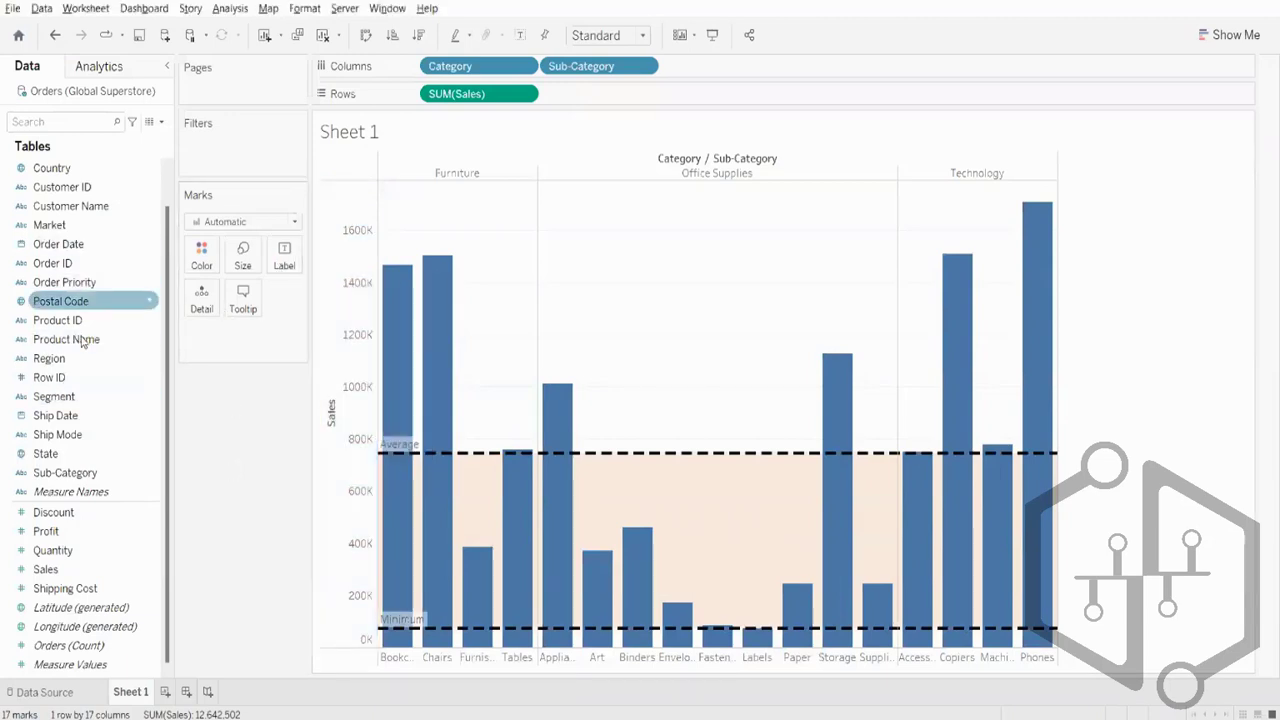
{"action": "left_click_drag", "start_coordinate": [62, 472], "coordinate": [280, 260]}
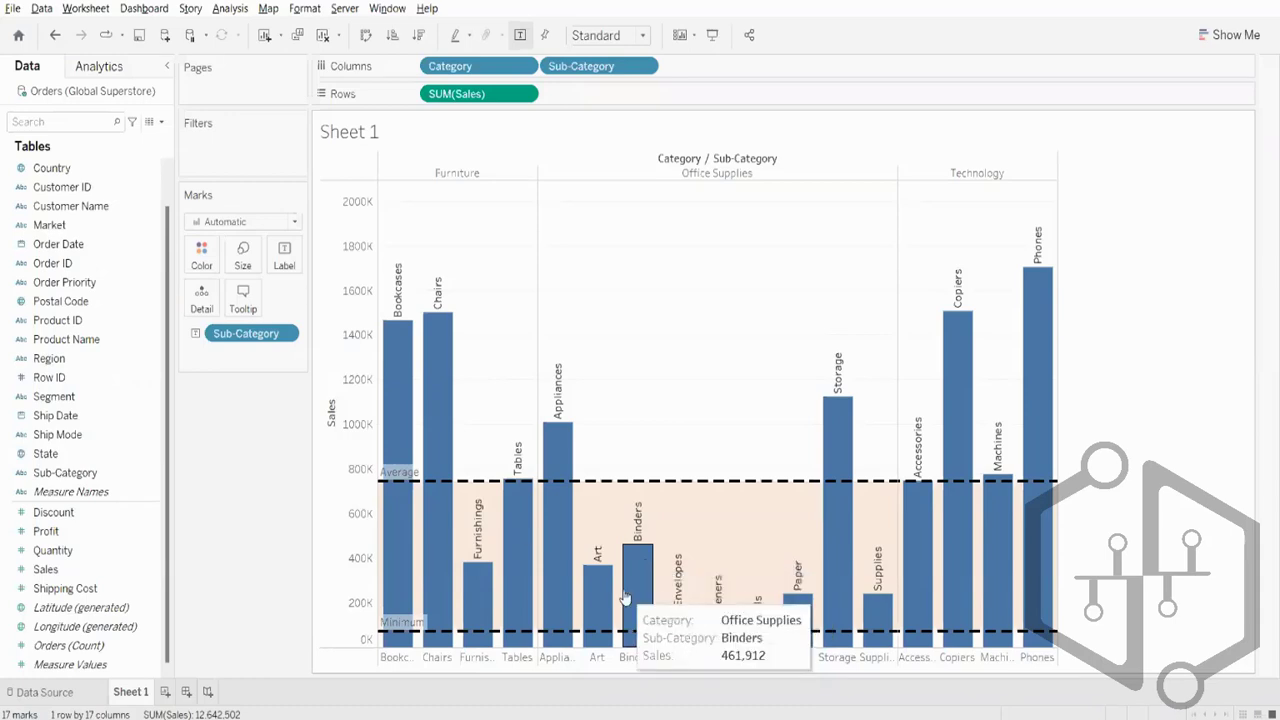
{"action": "right_click", "coordinate": [368, 388]}
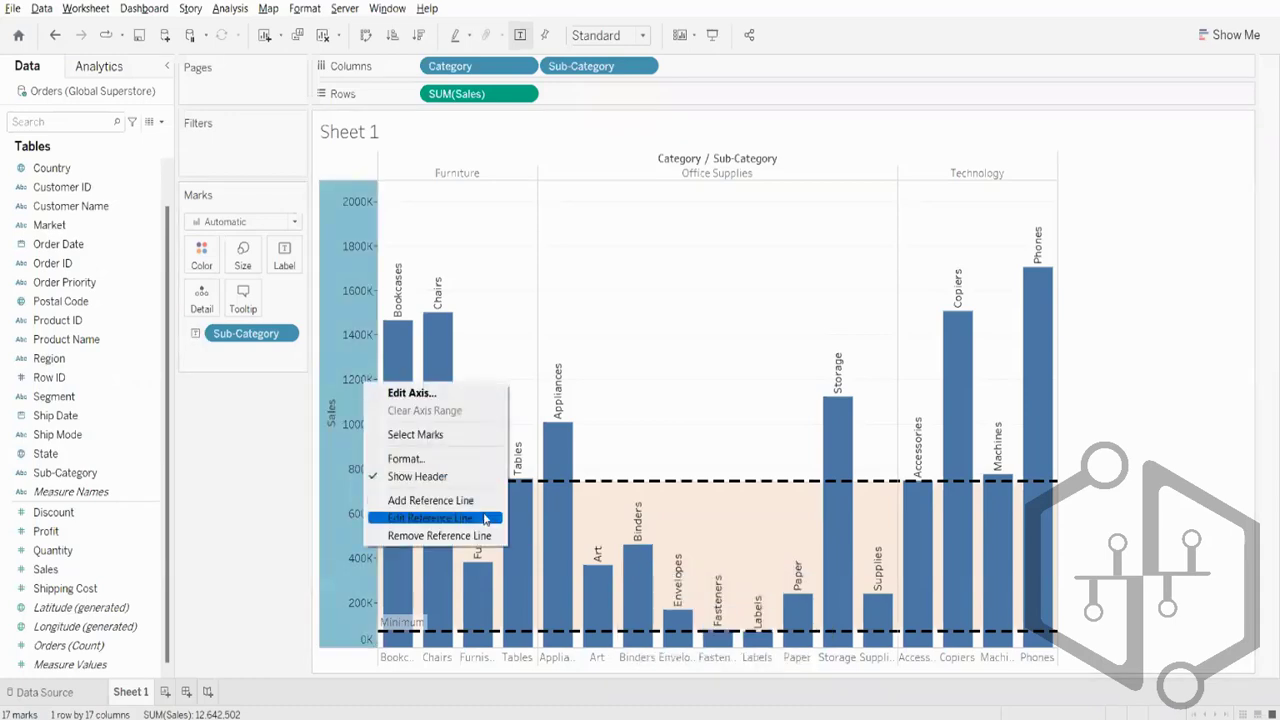
{"action": "left_click", "coordinate": [477, 524]}
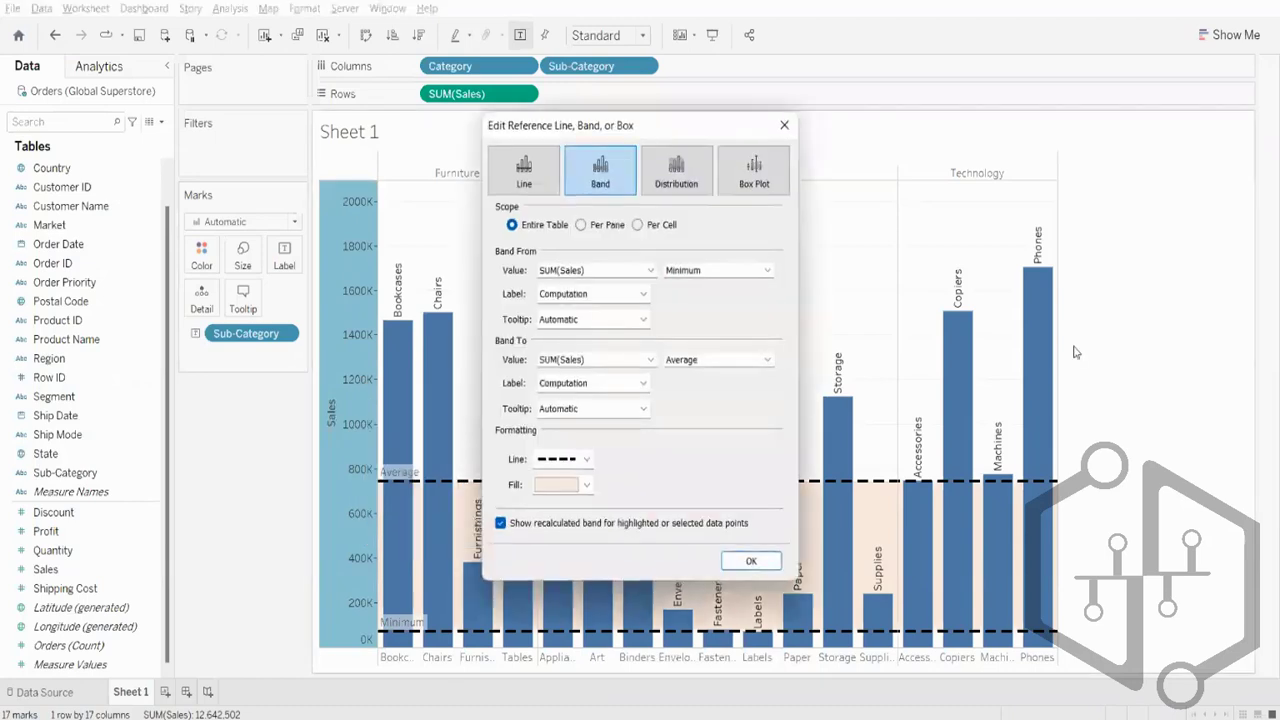
{"action": "left_click", "coordinate": [784, 125]}
Remove the reference band from the Sales axis and hide the mark labels on the bars.
{"action": "right_click", "coordinate": [337, 398]}
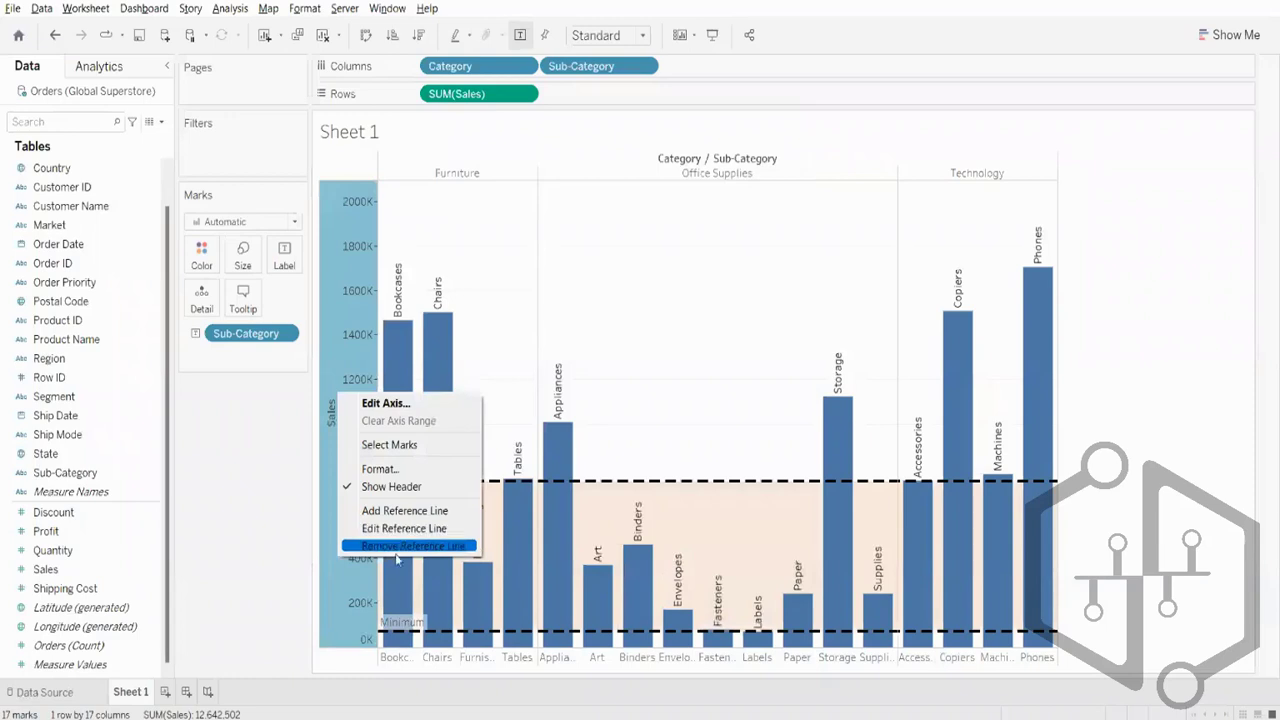
{"action": "left_click", "coordinate": [400, 548]}
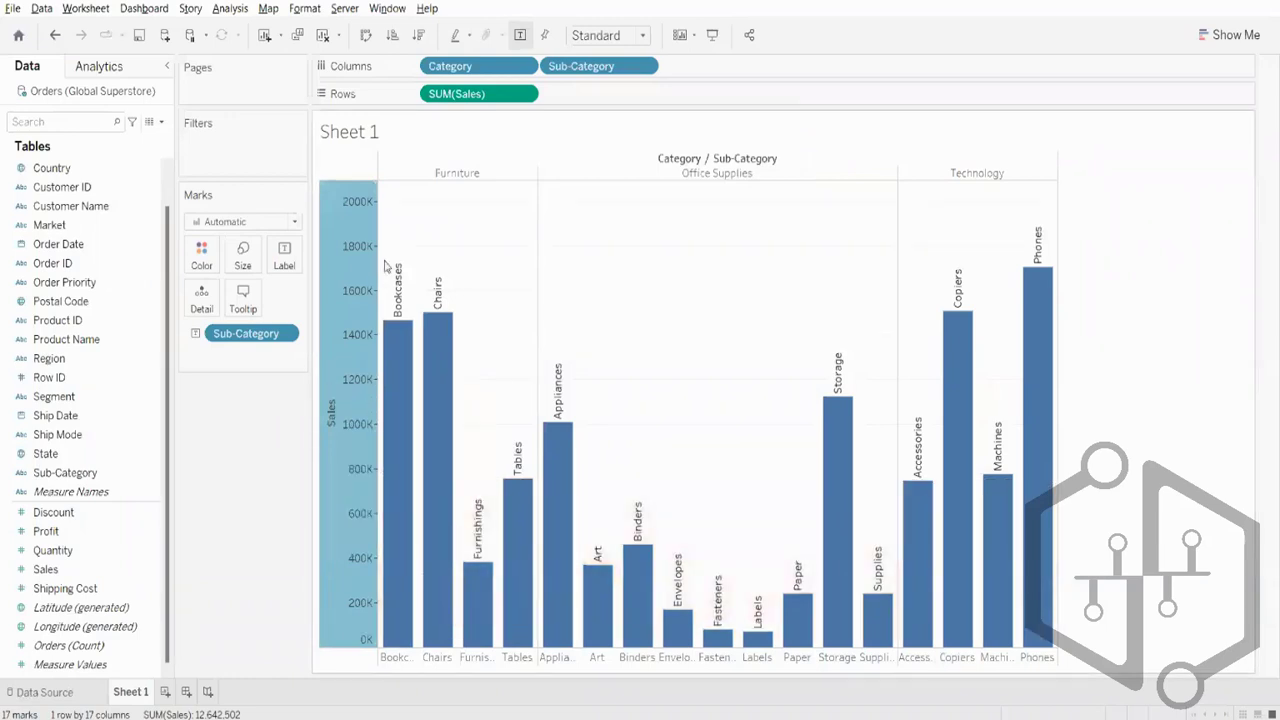
{"action": "left_click", "coordinate": [284, 255]}
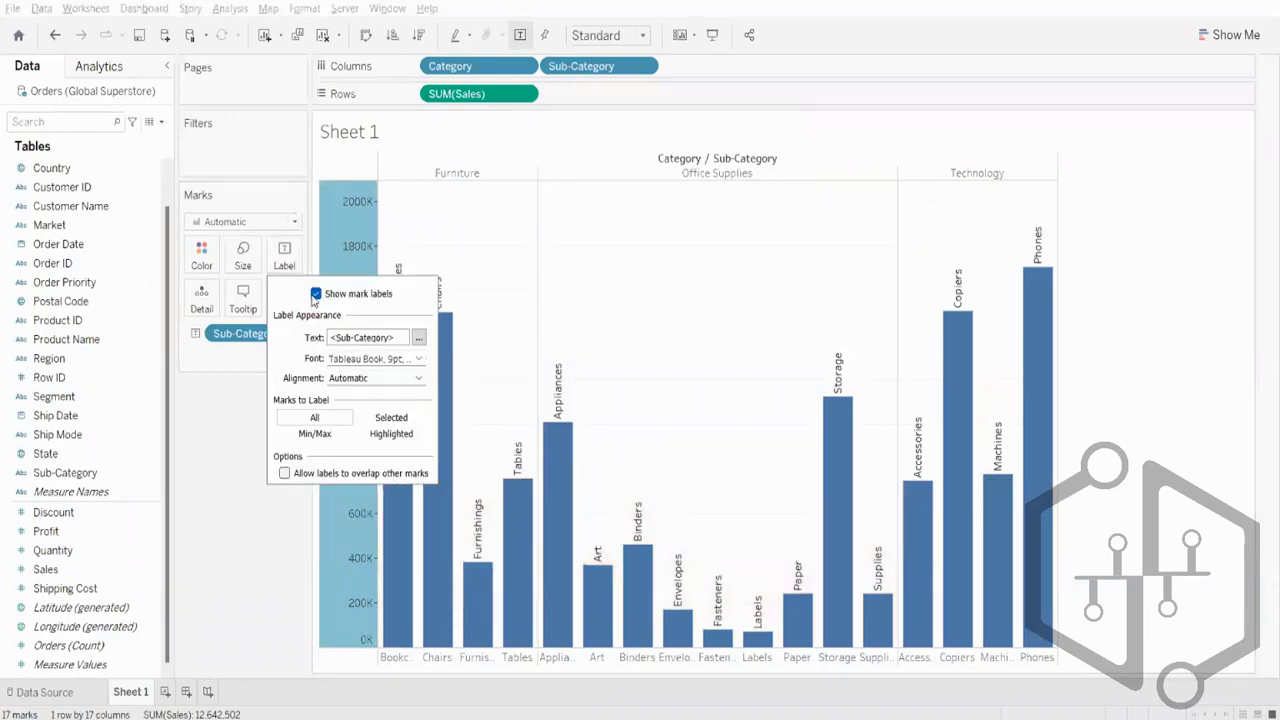
{"action": "left_click", "coordinate": [316, 293]}
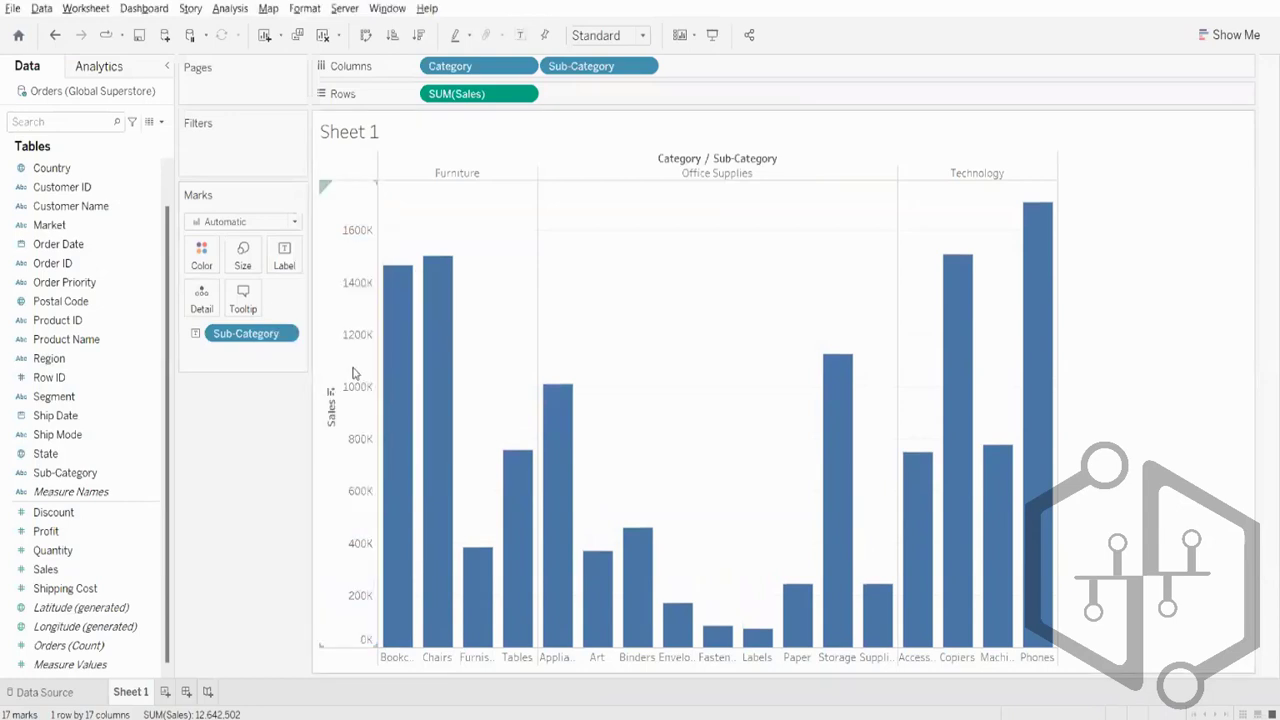
Start a distribution band on the Sales axis, compare Entire Table with Per Pane scope, and set the scope to Entire Table.
{"action": "right_click", "coordinate": [352, 373]}
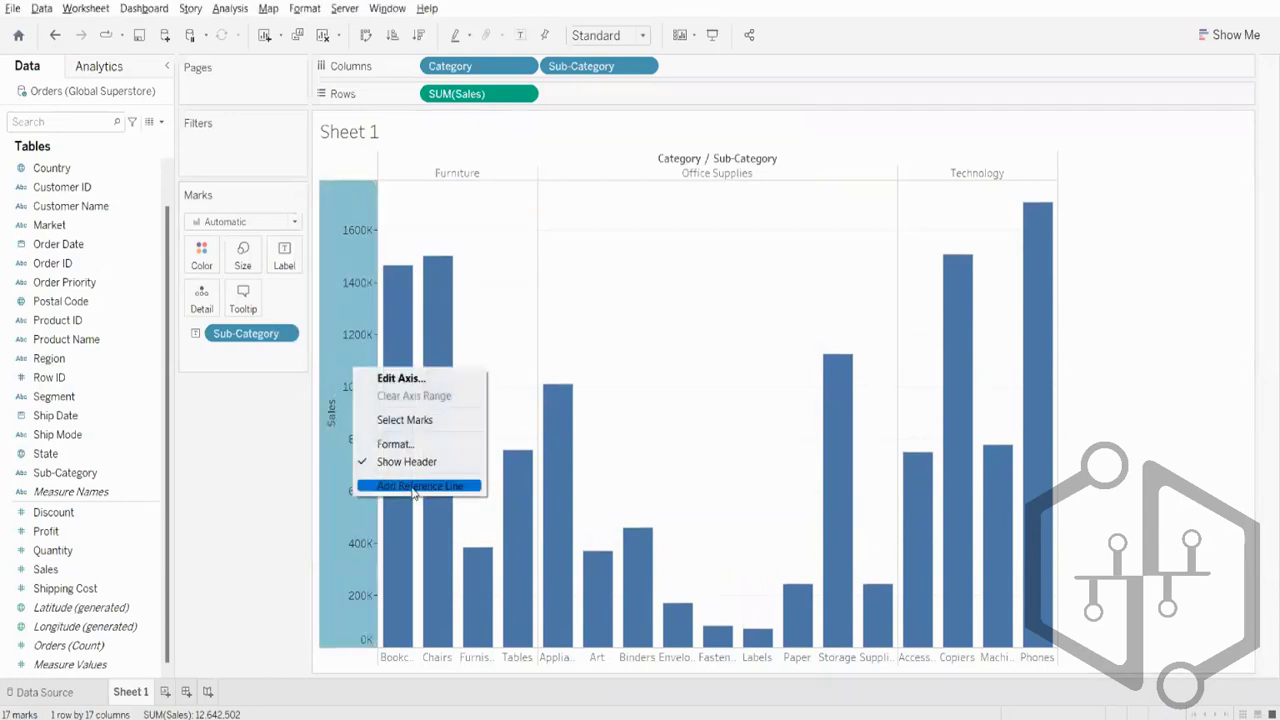
{"action": "left_click", "coordinate": [425, 487]}
{"action": "left_click", "coordinate": [685, 175]}
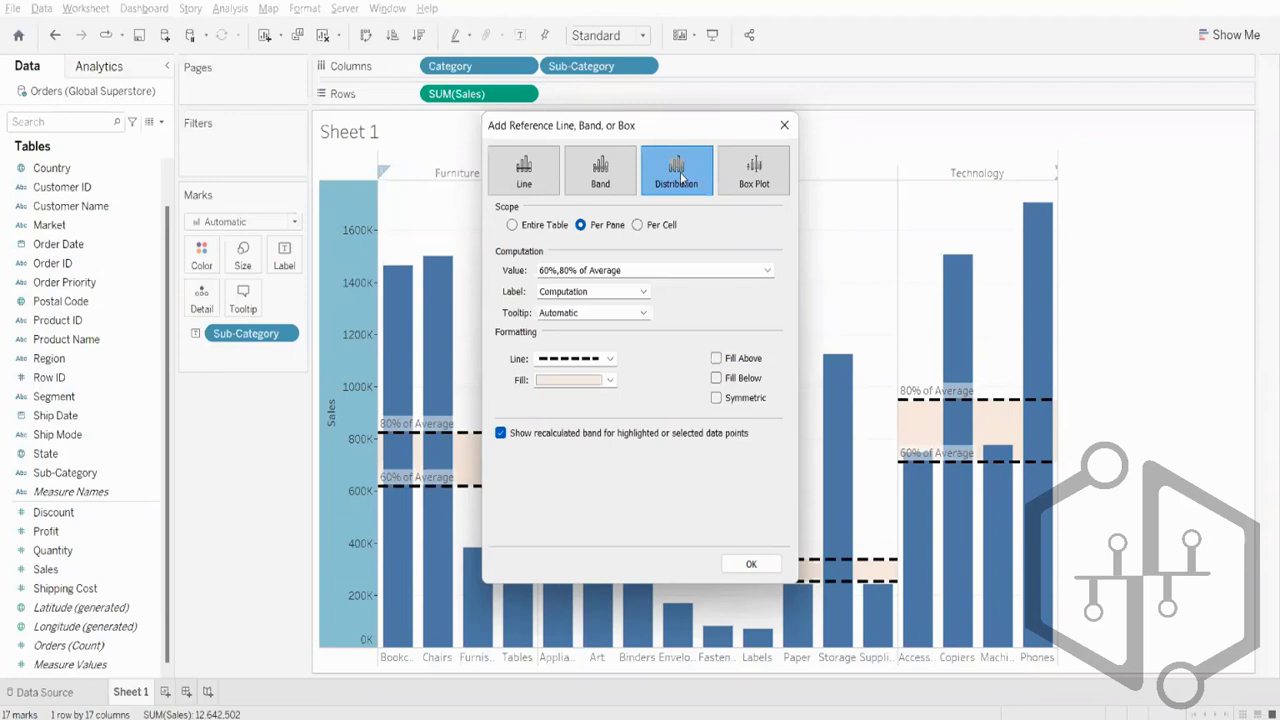
{"action": "left_click", "coordinate": [512, 225]}
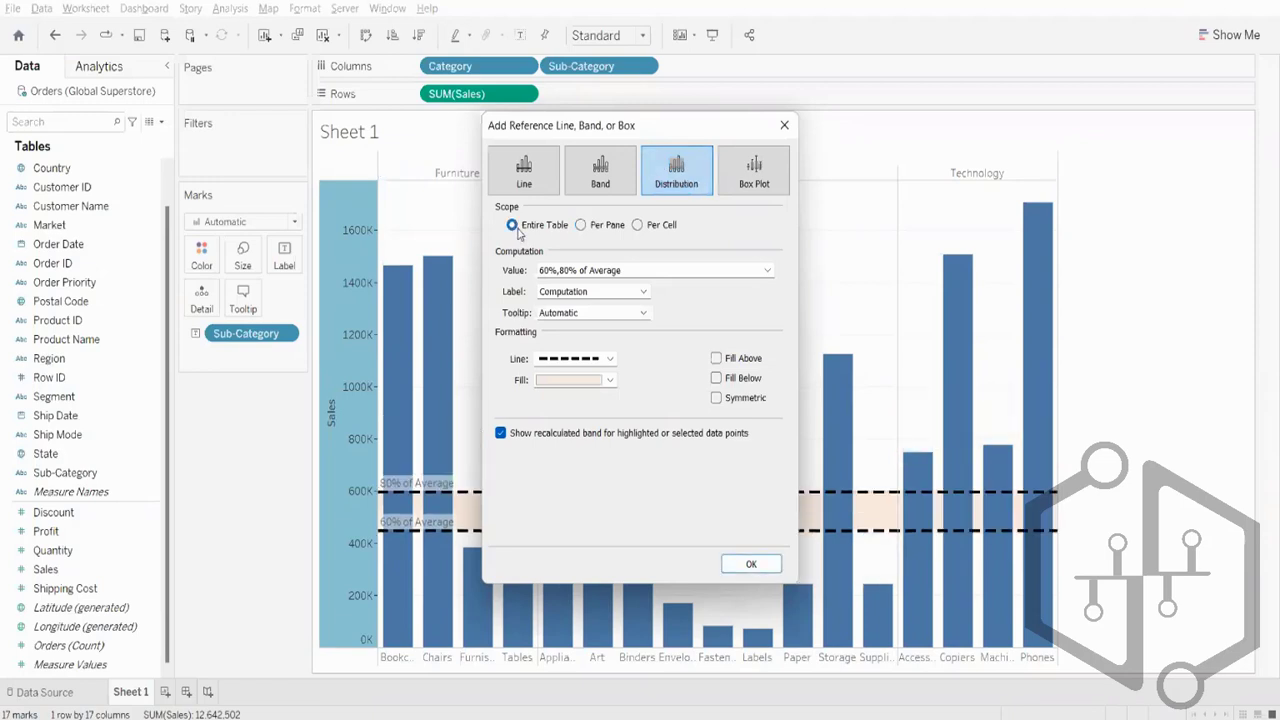
{"action": "left_click", "coordinate": [581, 225]}
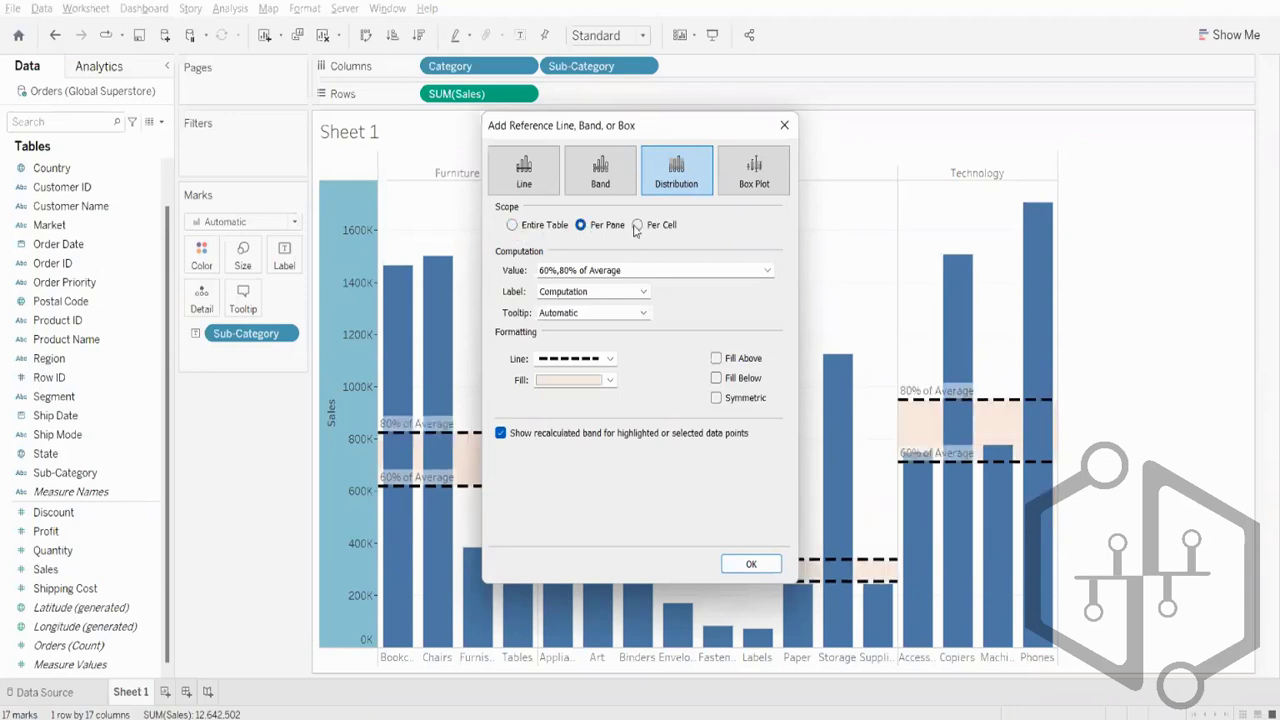
{"action": "left_click", "coordinate": [512, 226]}
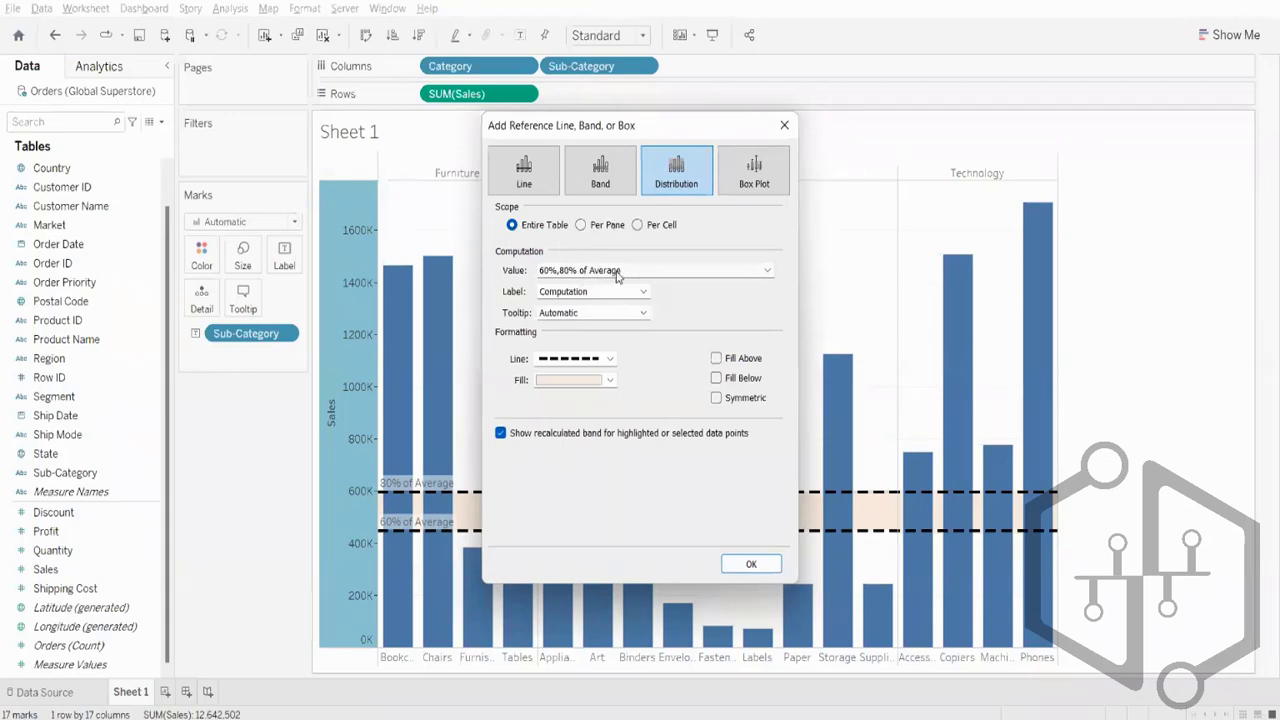
{"action": "left_click_drag", "start_coordinate": [672, 128], "coordinate": [1277, 280]}
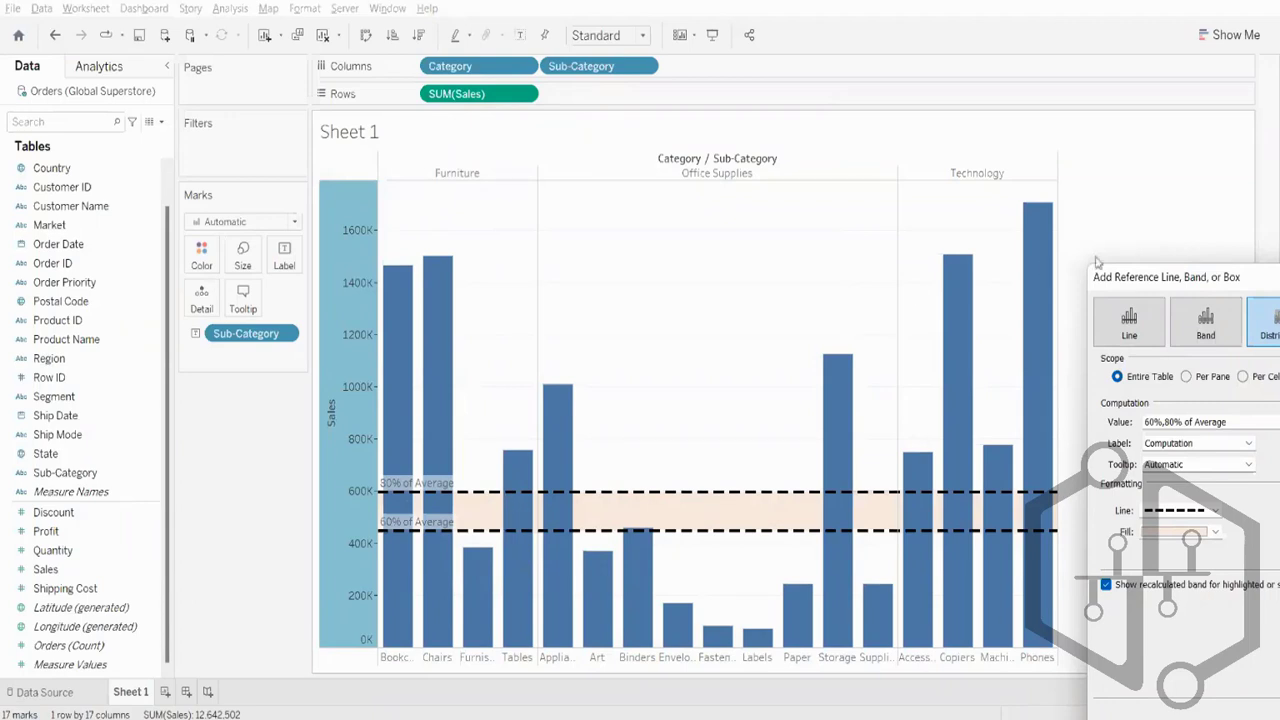
{"action": "left_click_drag", "start_coordinate": [1170, 283], "coordinate": [547, 248]}
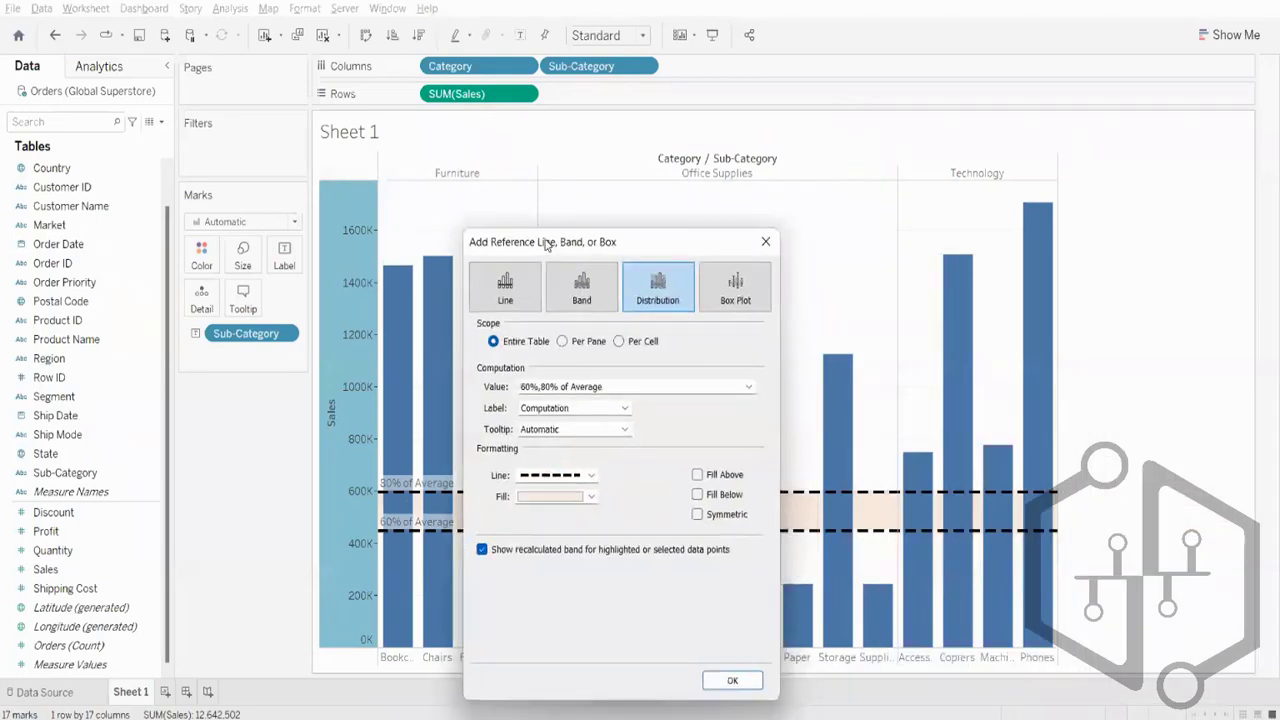
Set the distribution band to 50% and 100% of the average SUM(Sales) and apply it to the chart.
{"action": "left_click", "coordinate": [575, 388]}
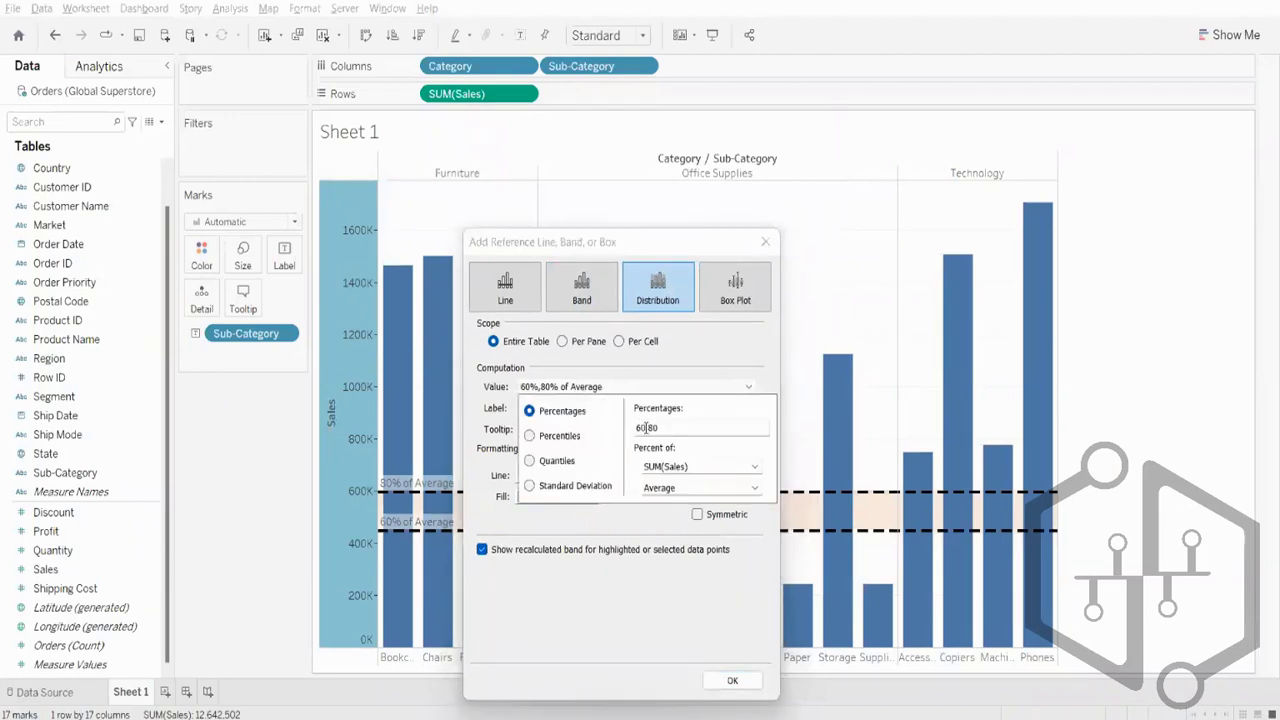
{"action": "left_click", "coordinate": [703, 422]}
{"action": "key", "text": "BackSpace"}
{"action": "key", "text": "BackSpace"}
{"action": "key", "text": "BackSpace"}
{"action": "left_click_drag", "start_coordinate": [693, 424], "coordinate": [622, 433]}
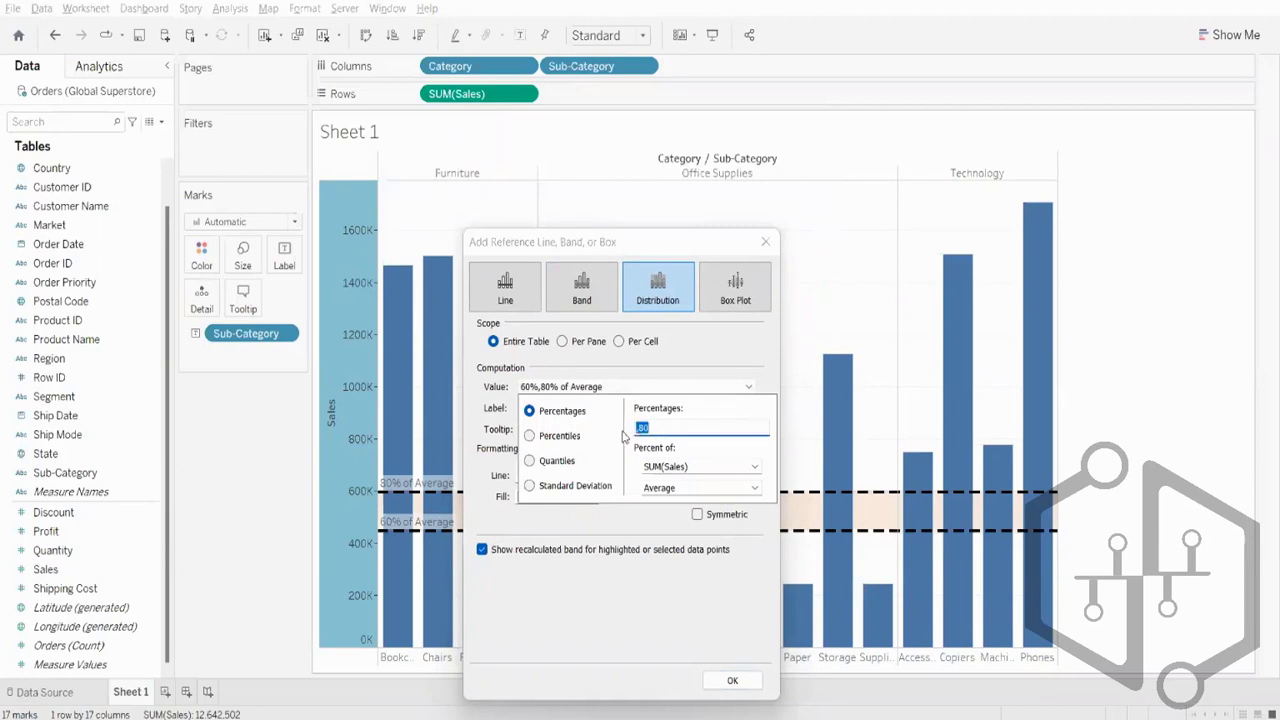
{"action": "type", "text": "50,100"}
{"action": "left_click", "coordinate": [730, 679]}
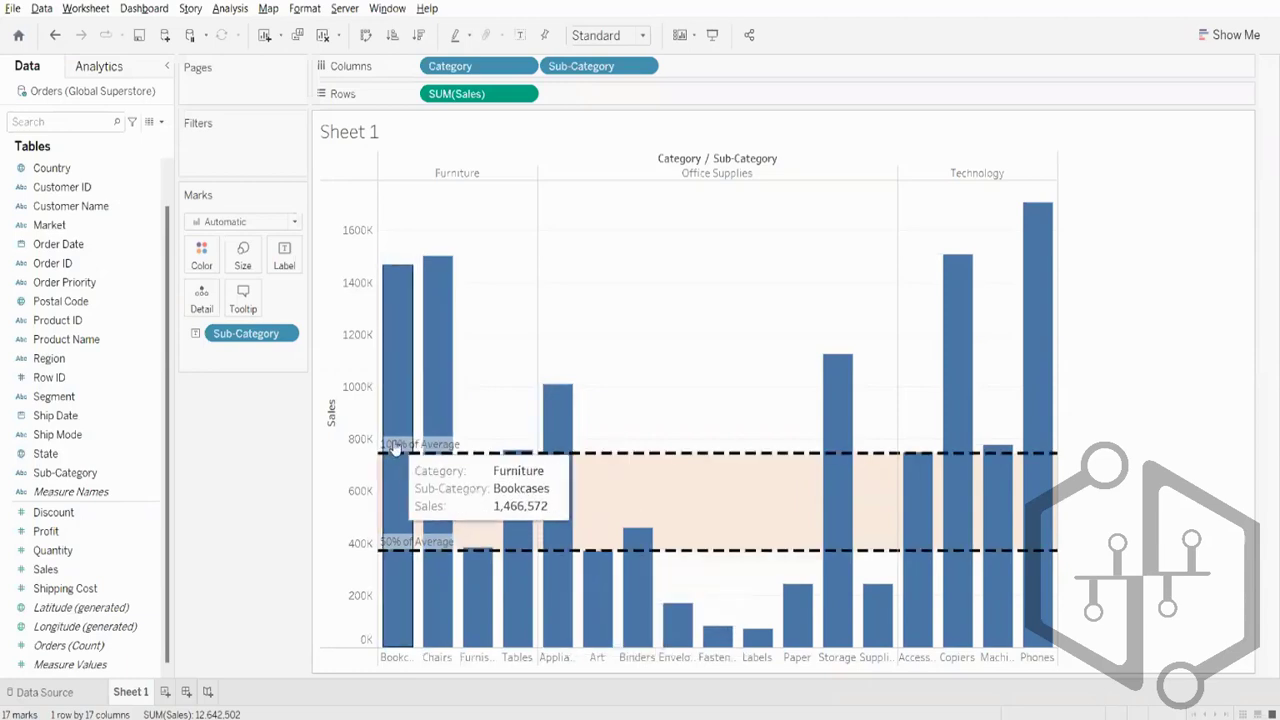
Edit the distribution band so its lines are labelled with Value instead of the computation.
{"action": "right_click", "coordinate": [352, 450]}
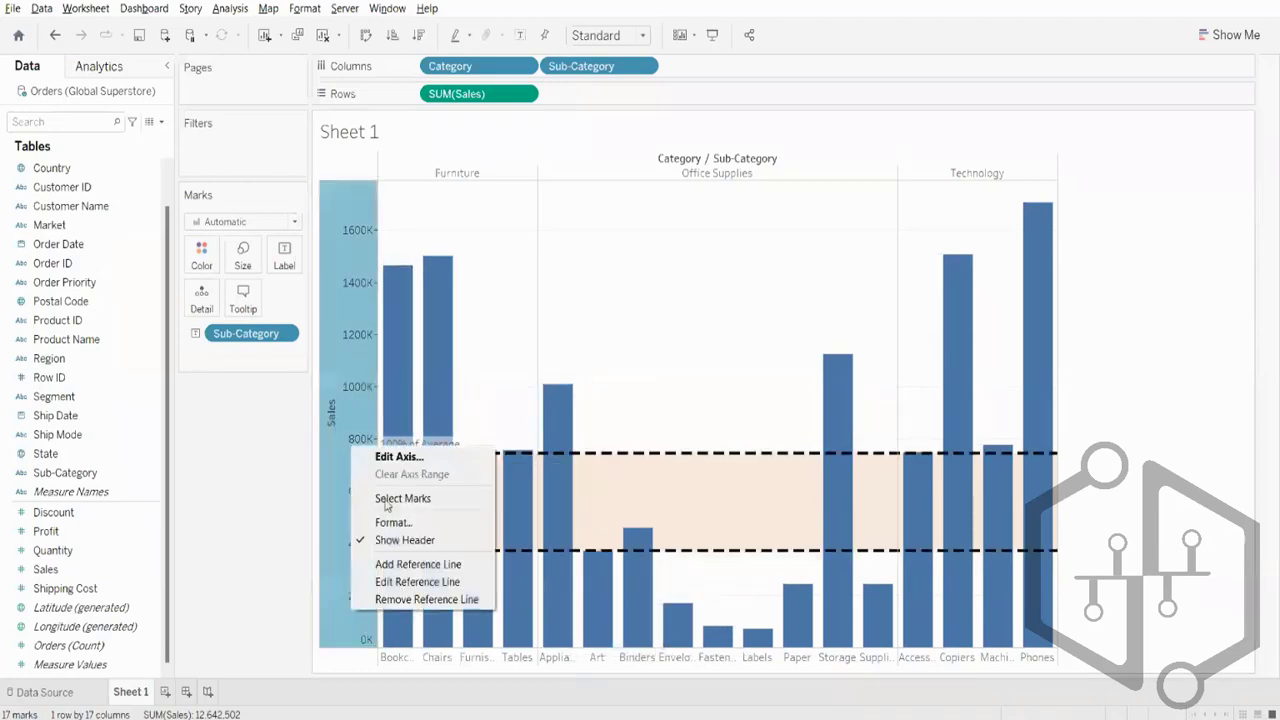
{"action": "left_click", "coordinate": [402, 582]}
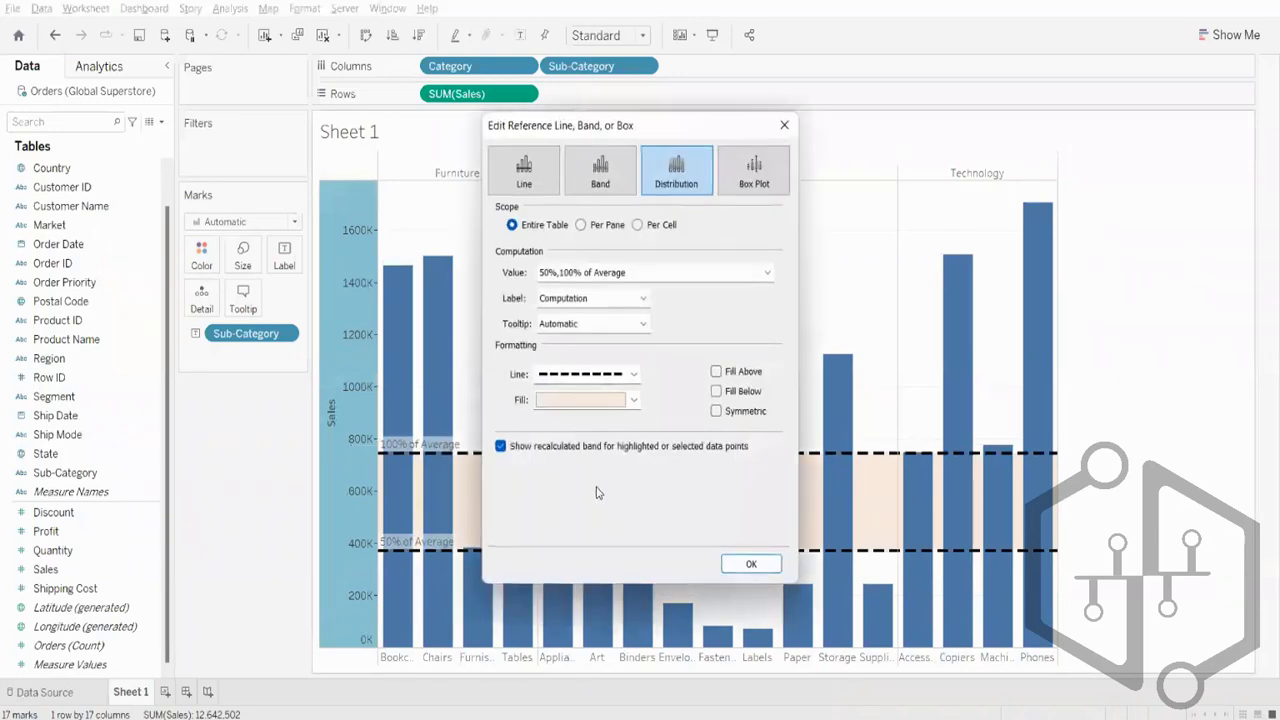
{"action": "left_click", "coordinate": [576, 300]}
{"action": "left_click", "coordinate": [557, 328]}
{"action": "left_click_drag", "start_coordinate": [667, 130], "coordinate": [1279, 265]}
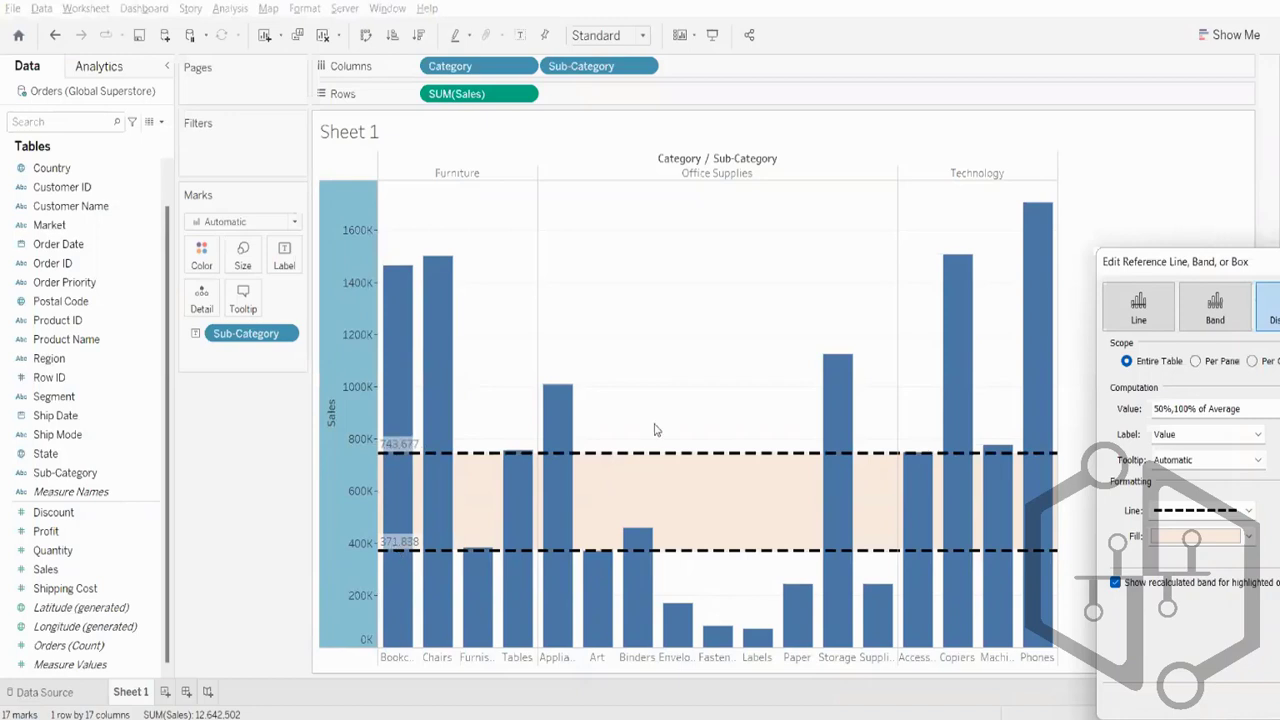
{"action": "left_click_drag", "start_coordinate": [1206, 265], "coordinate": [757, 209]}
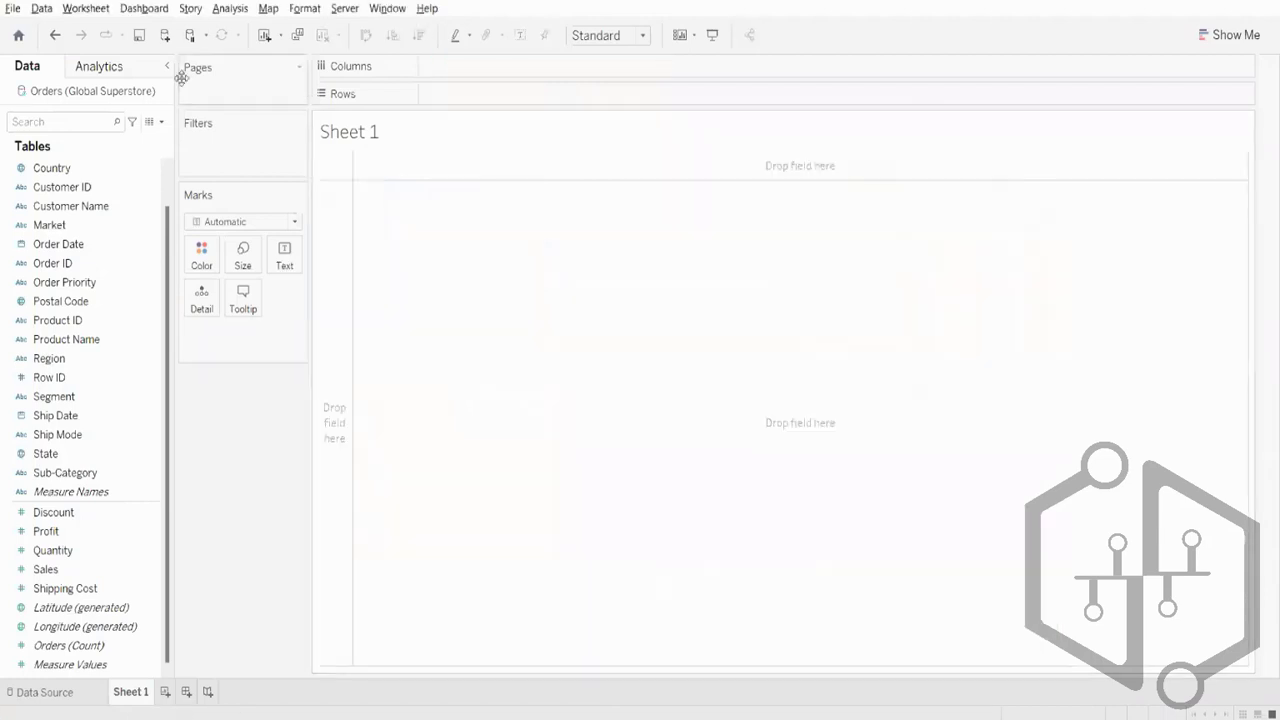
{"action": "left_click", "coordinate": [108, 67]}
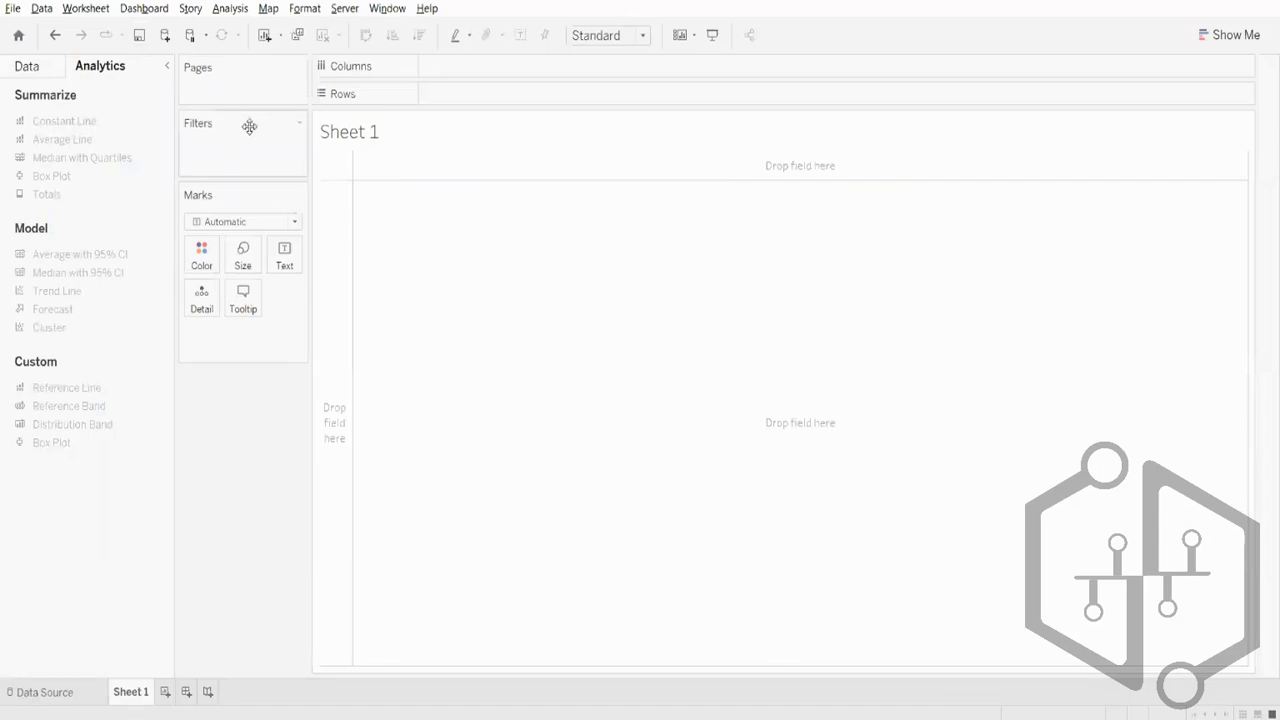
{"action": "left_click", "coordinate": [13, 67]}
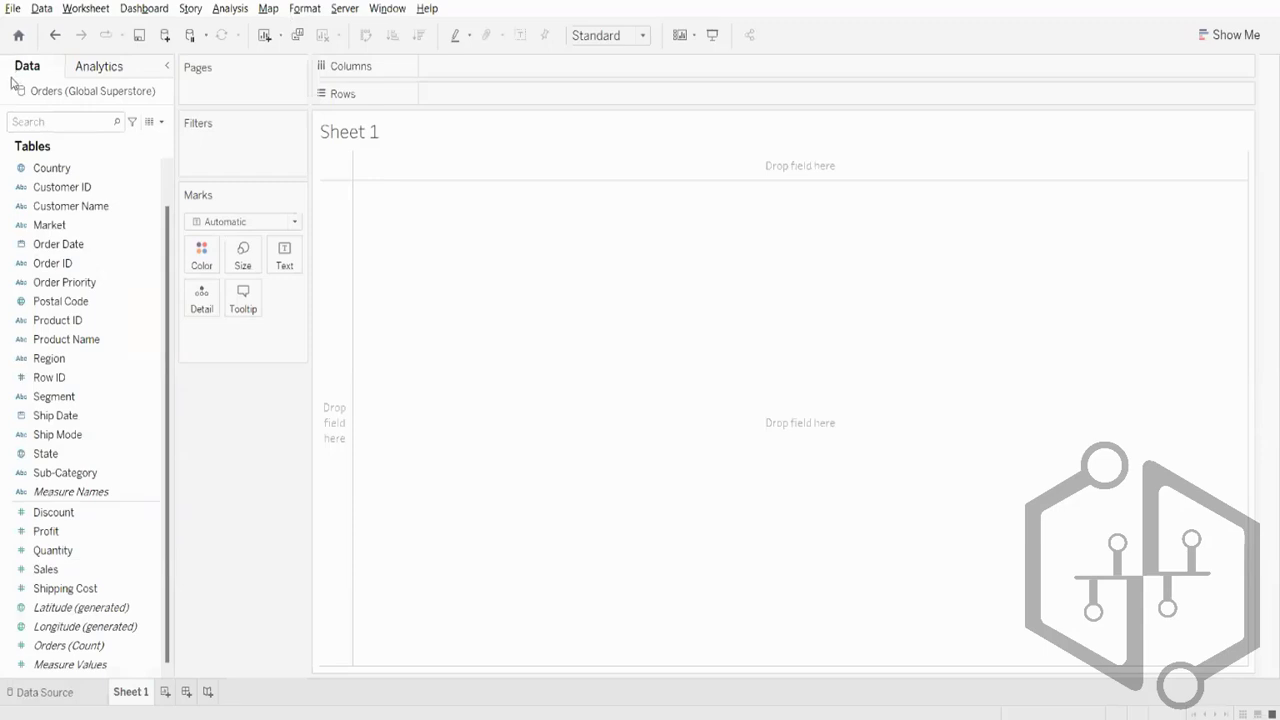
{"action": "key", "text": "super"}
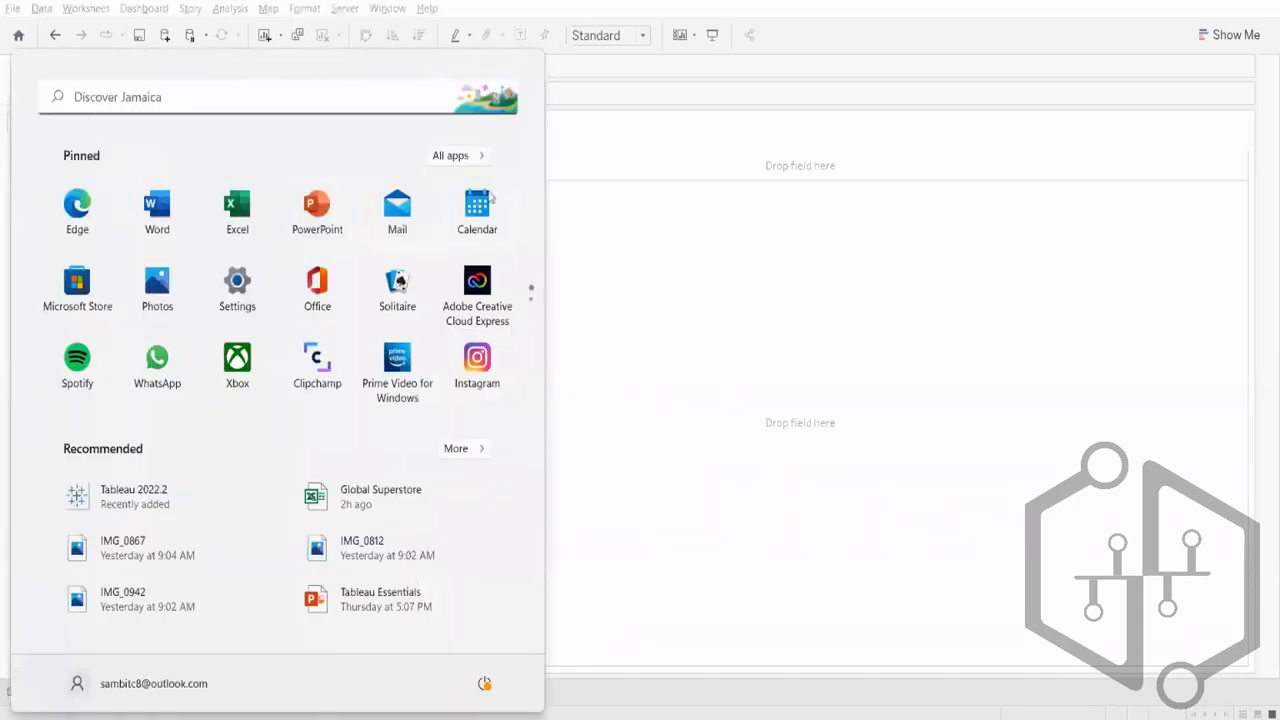
{"action": "left_click", "coordinate": [772, 240]}
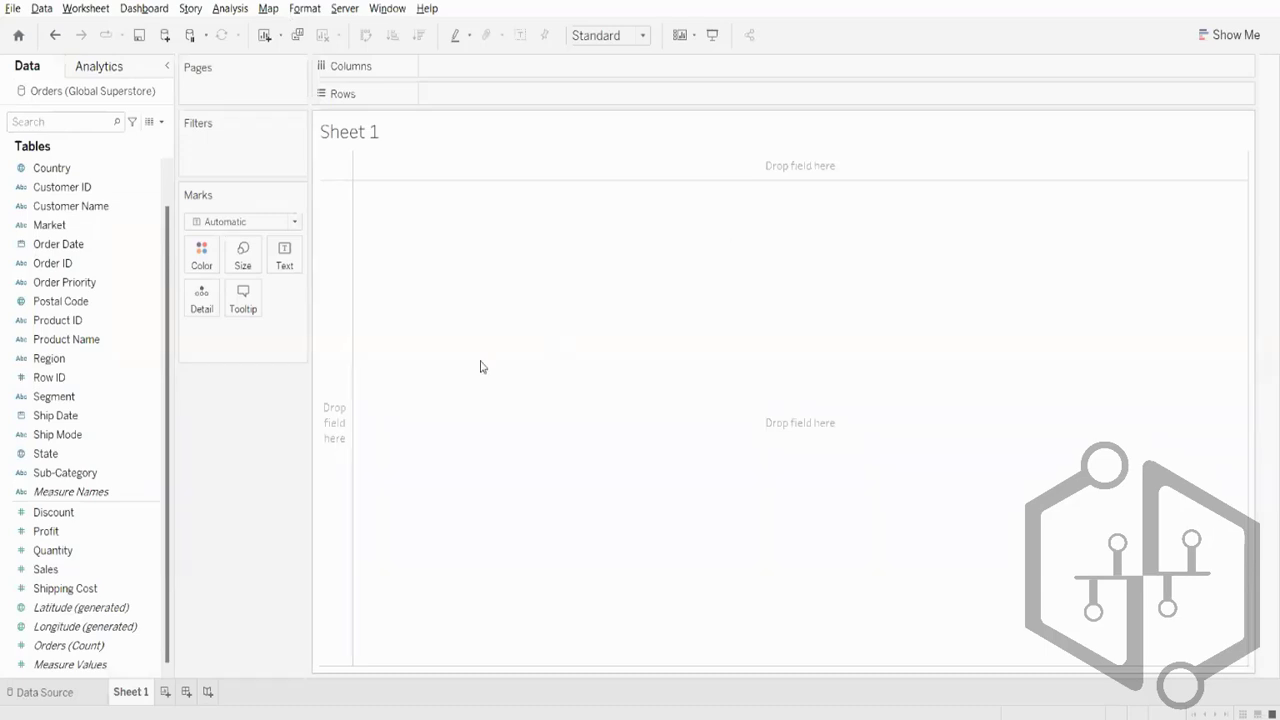
Build a packed bubbles chart of Sales by Order Priority on the empty sheet.
{"action": "left_click", "coordinate": [1225, 37]}
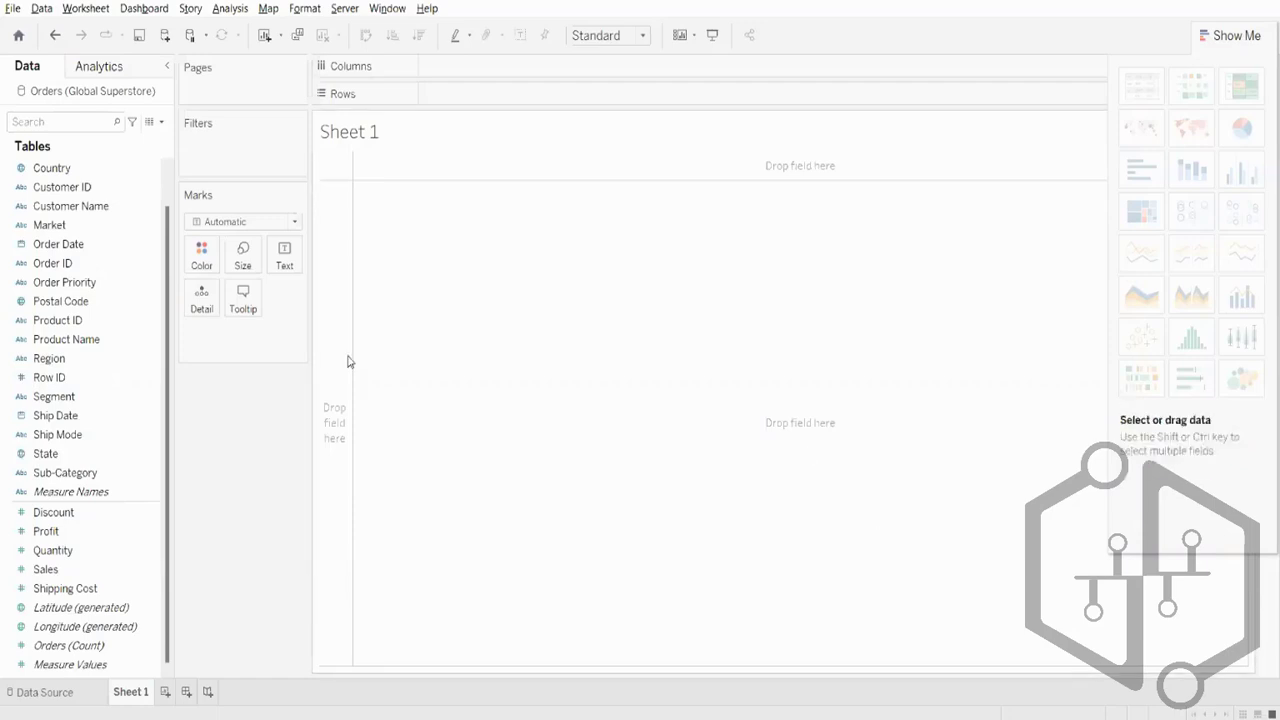
{"action": "left_click", "coordinate": [140, 324]}
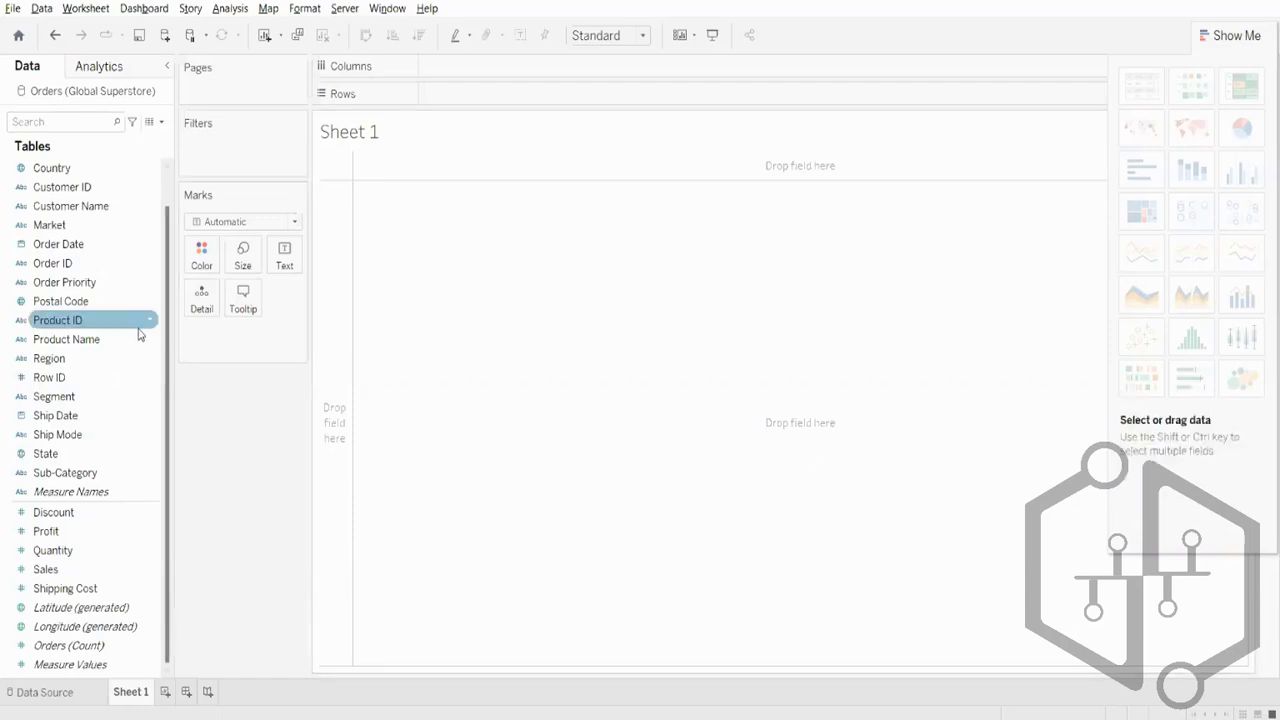
{"action": "left_click", "coordinate": [150, 360]}
{"action": "left_click", "coordinate": [148, 342]}
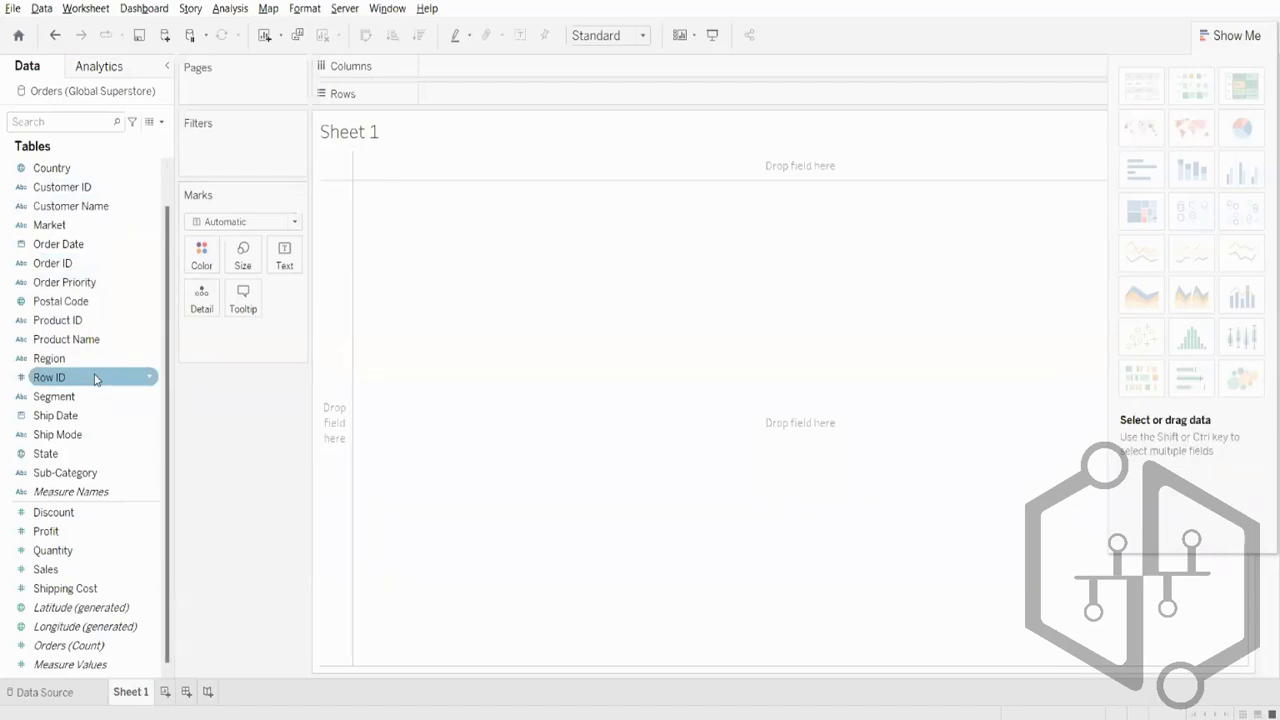
{"action": "left_click", "coordinate": [62, 569]}
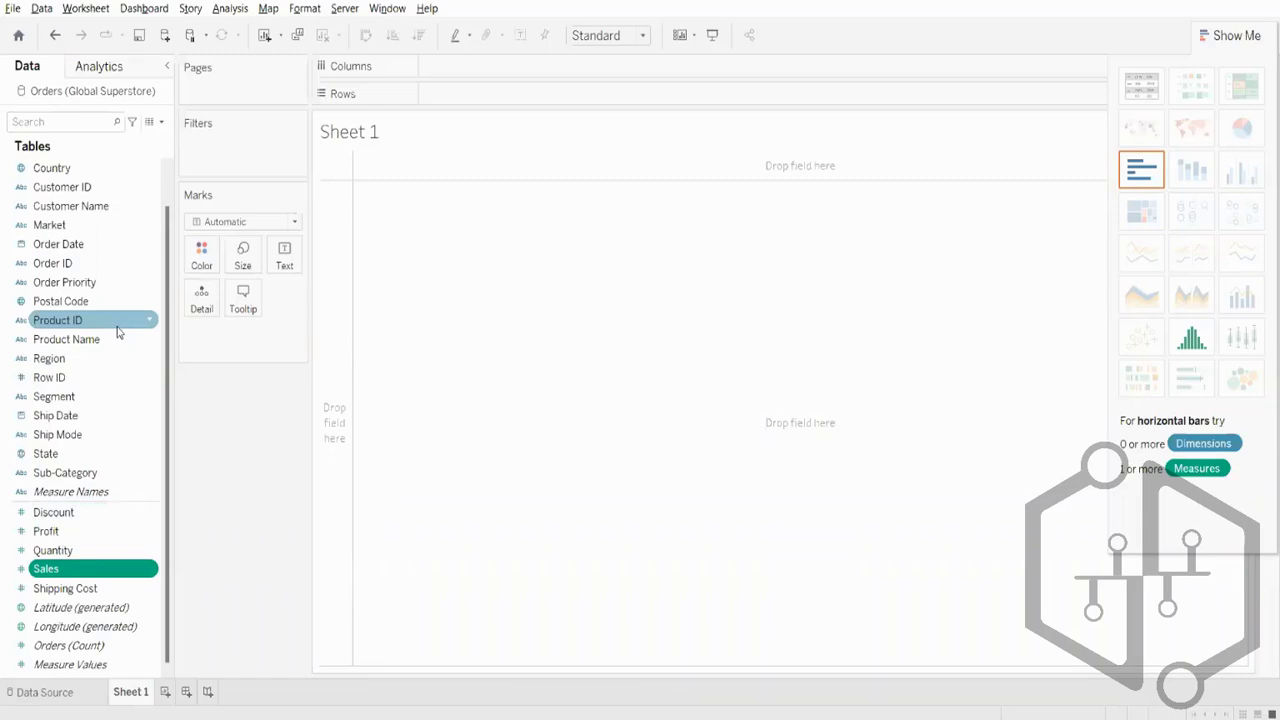
{"action": "left_click", "coordinate": [70, 284], "text": "ctrl"}
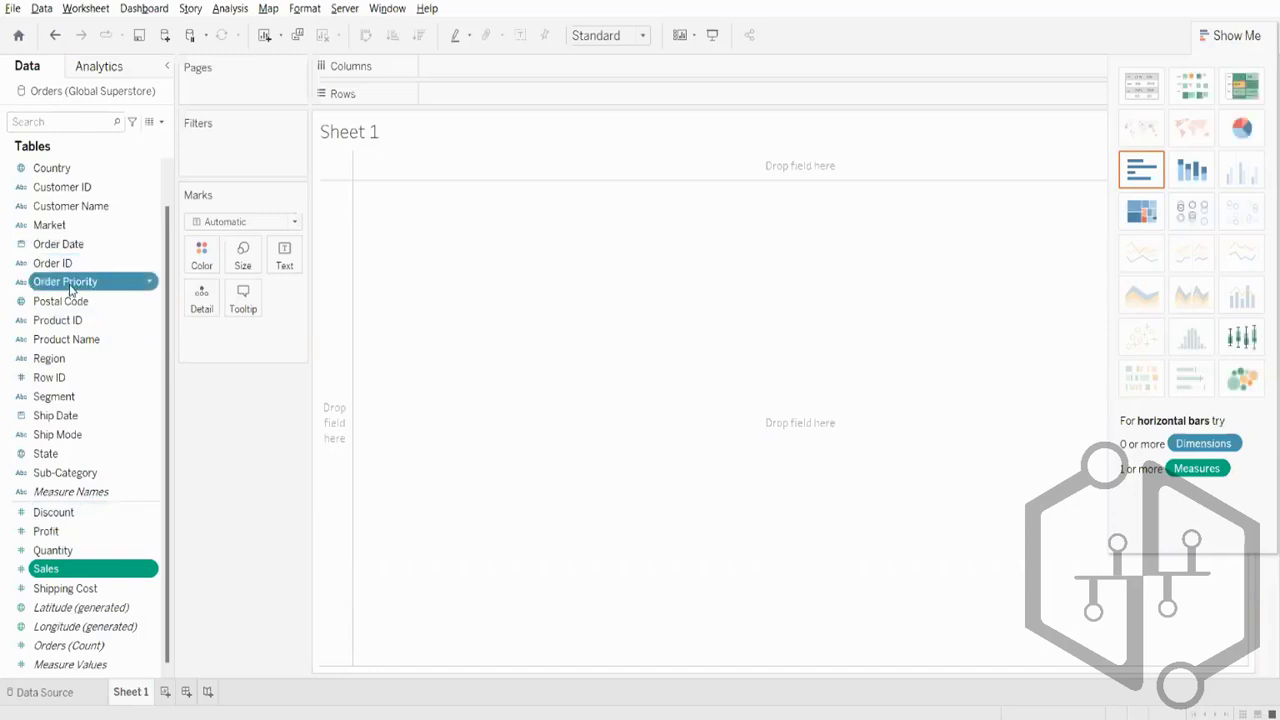
{"action": "left_click", "coordinate": [1255, 377]}
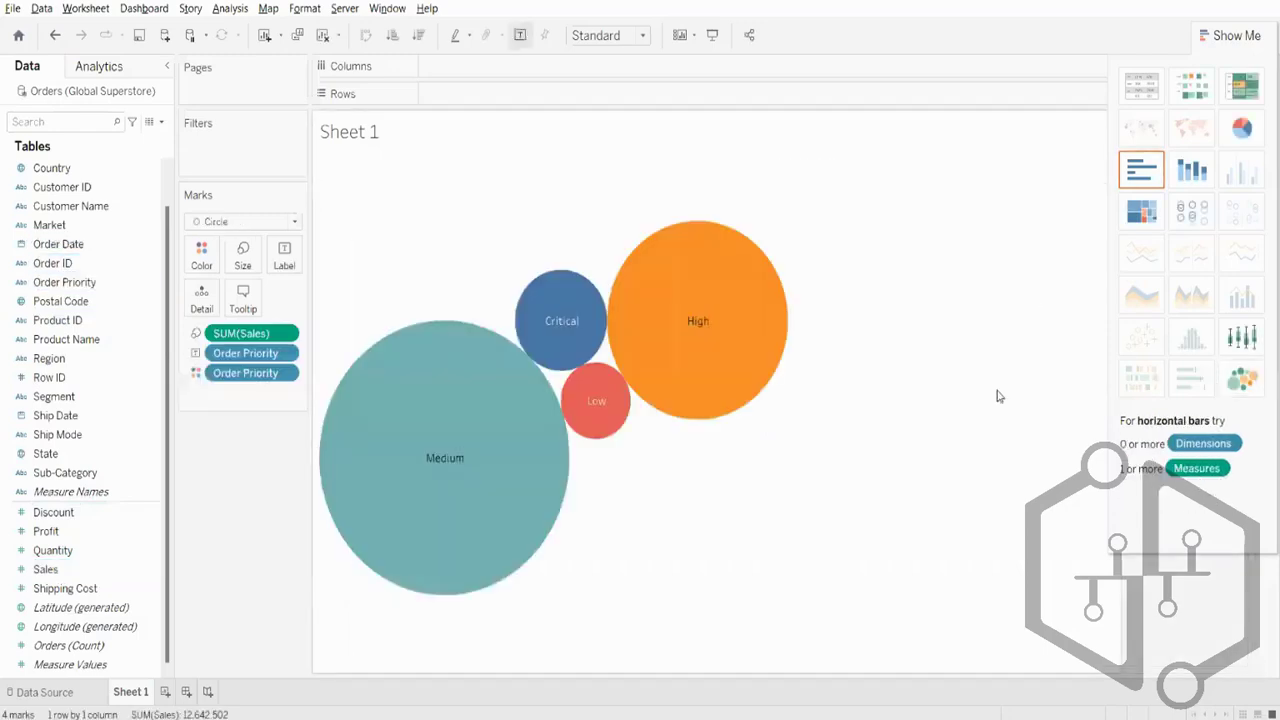
{"action": "left_click", "coordinate": [1218, 40]}
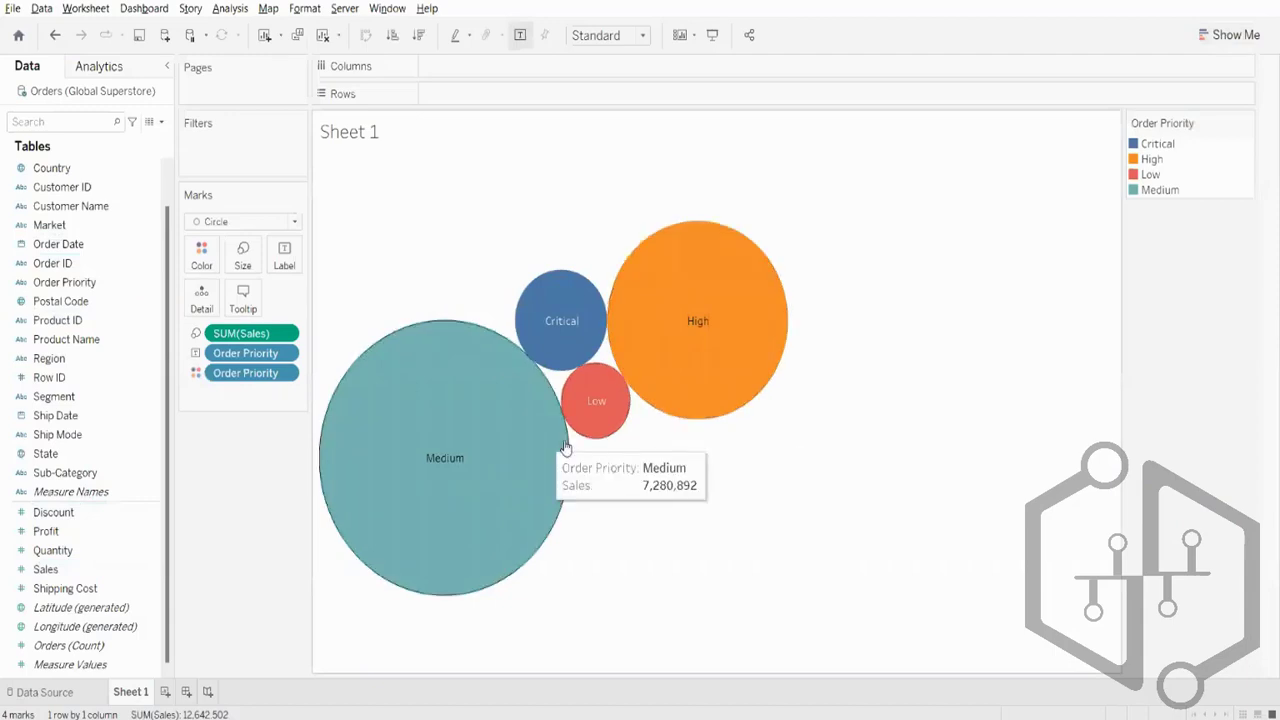
{"action": "mouse_move", "coordinate": [576, 464]}
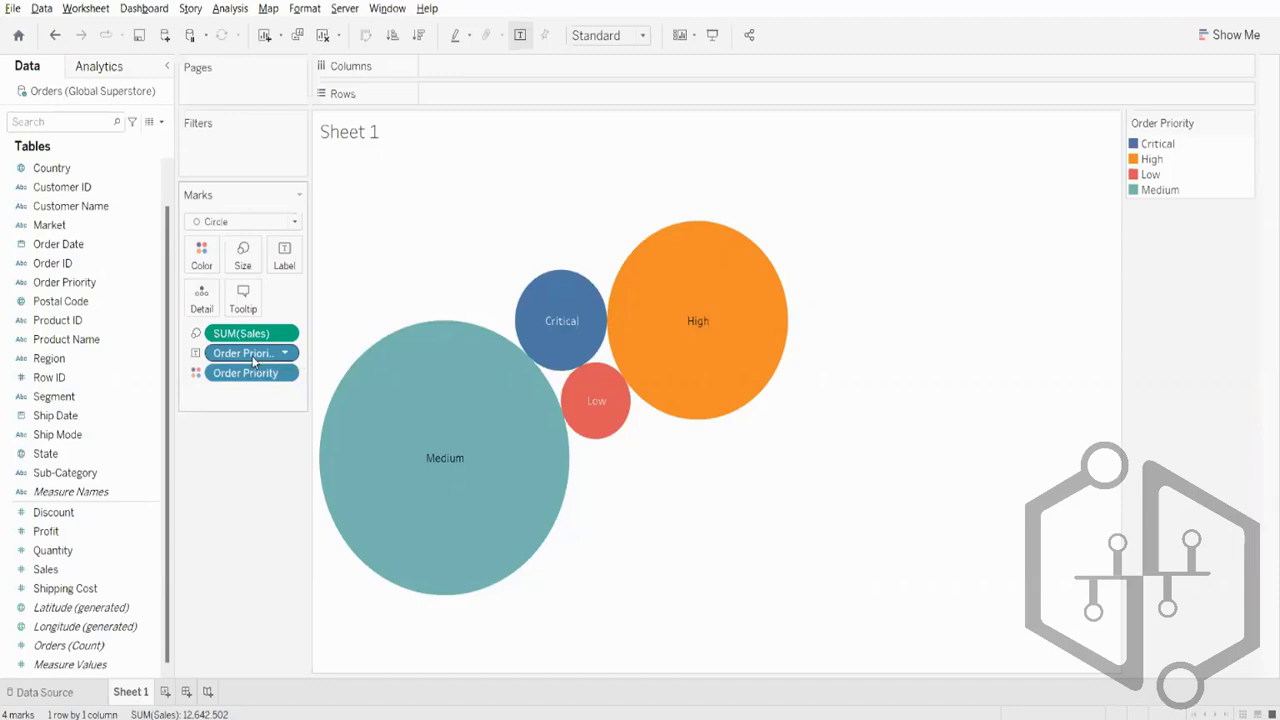
Clear the sheet, build a packed bubbles chart of Sales by Market, and inspect individual bubbles' sales.
{"action": "left_click", "coordinate": [1230, 35]}
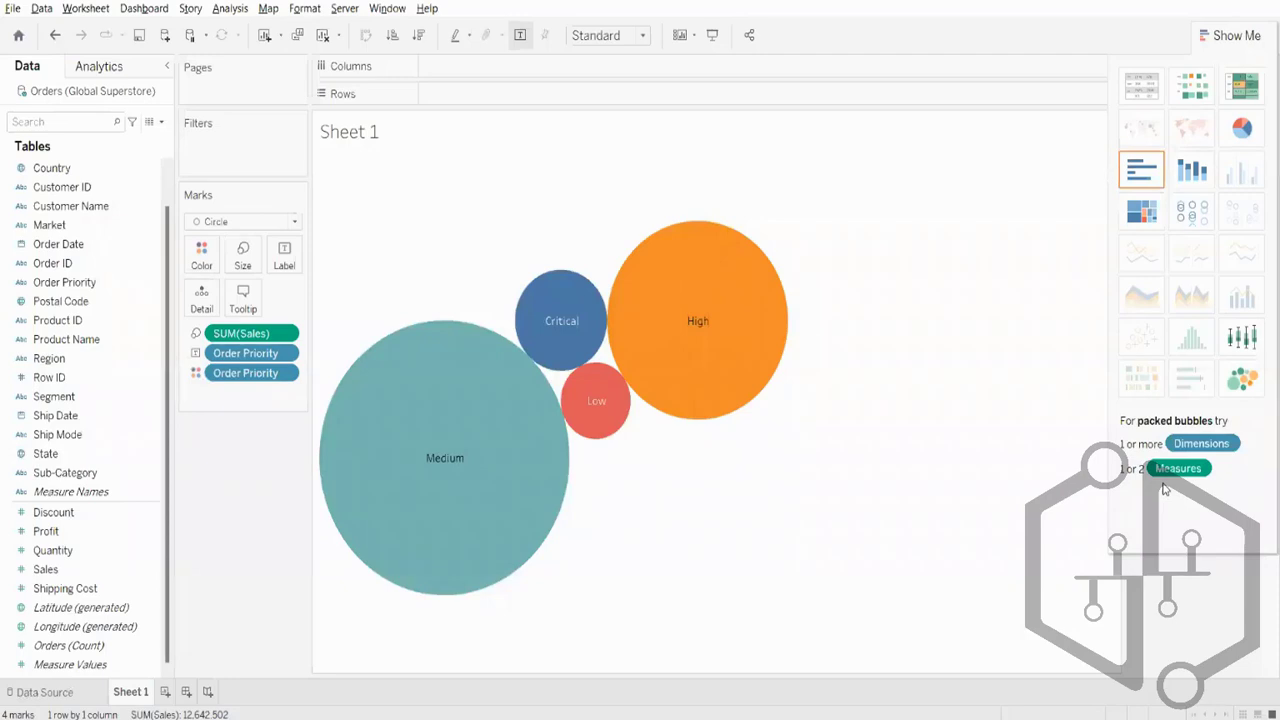
{"action": "left_click", "coordinate": [322, 35]}
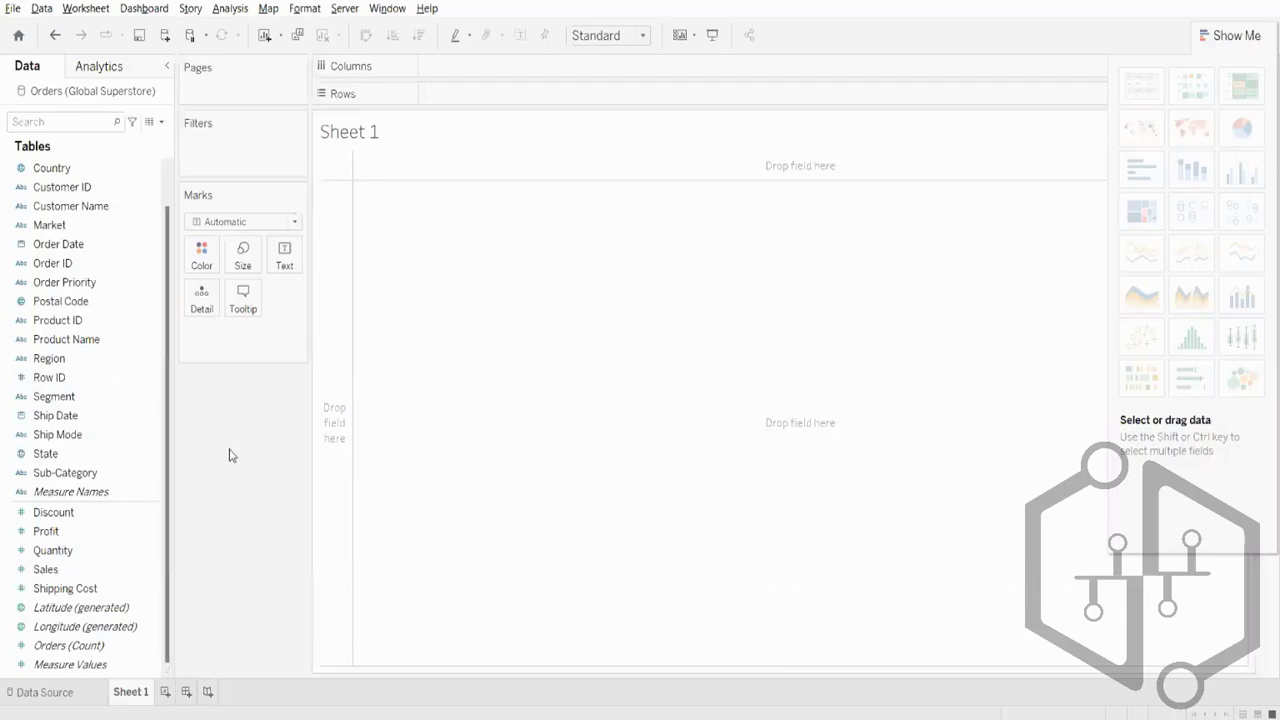
{"action": "left_click_drag", "start_coordinate": [20, 206], "coordinate": [485, 94]}
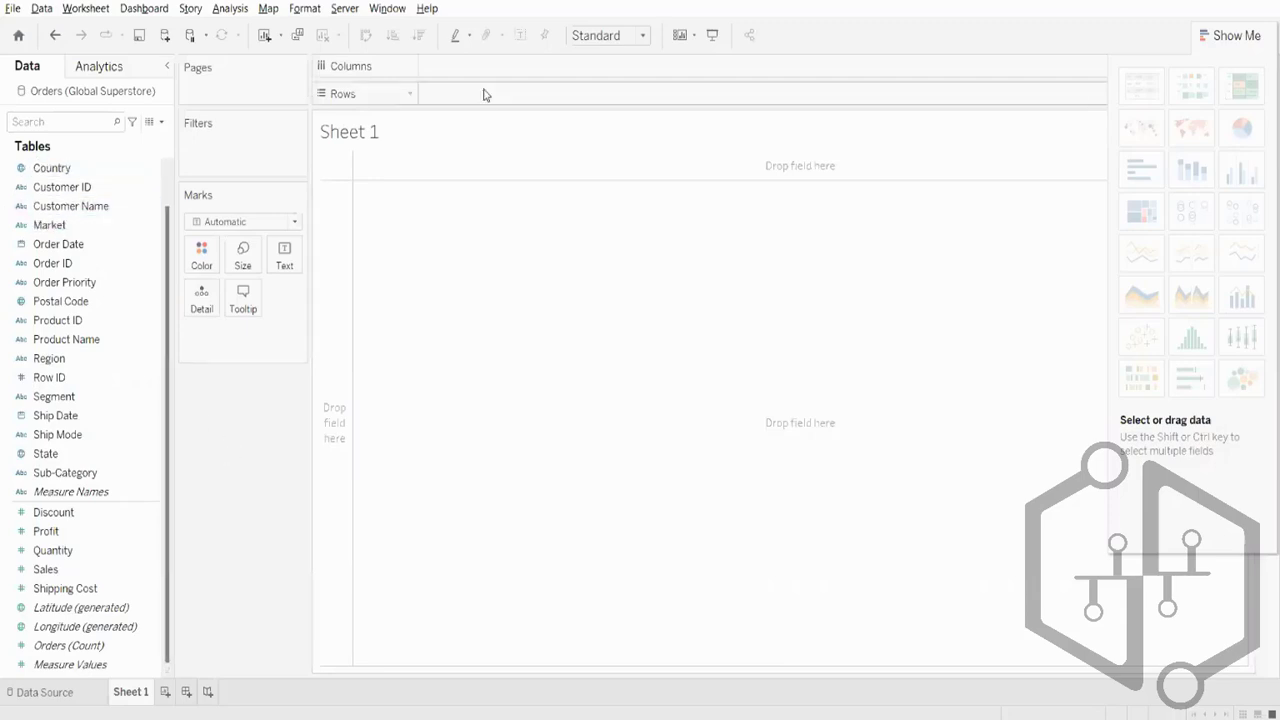
{"action": "left_click", "coordinate": [57, 225]}
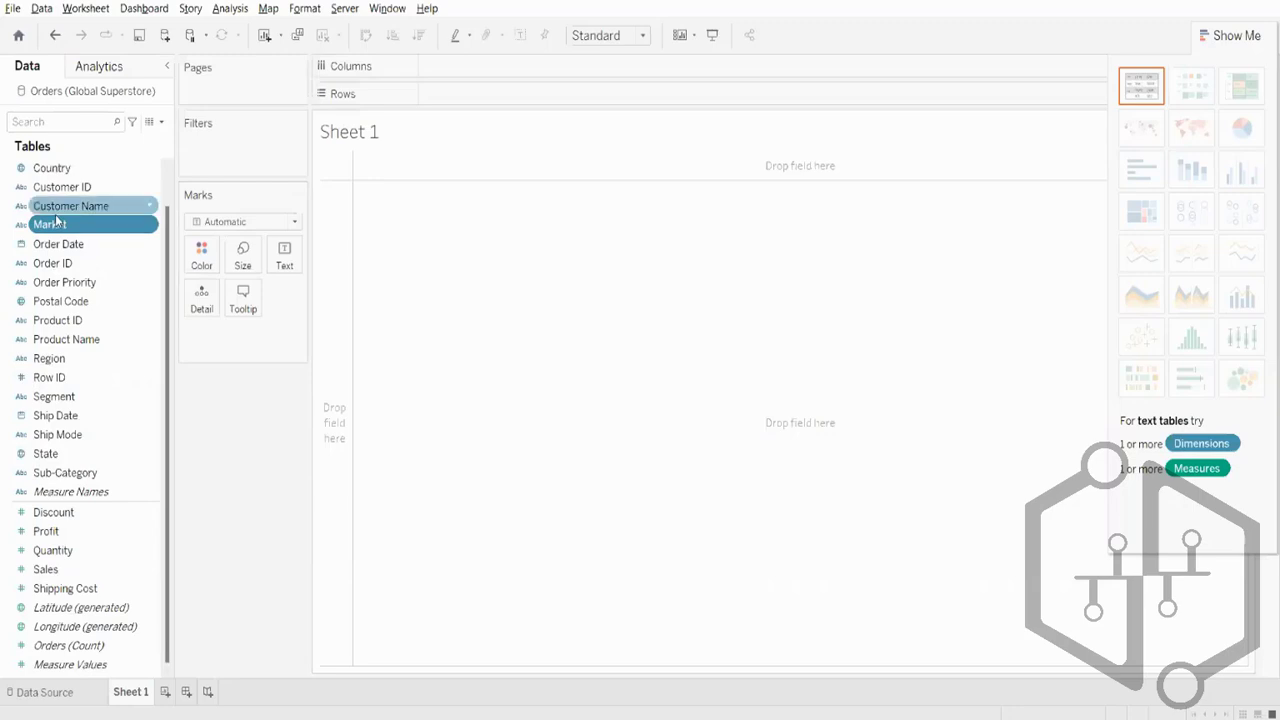
{"action": "left_click", "coordinate": [88, 572], "text": "ctrl"}
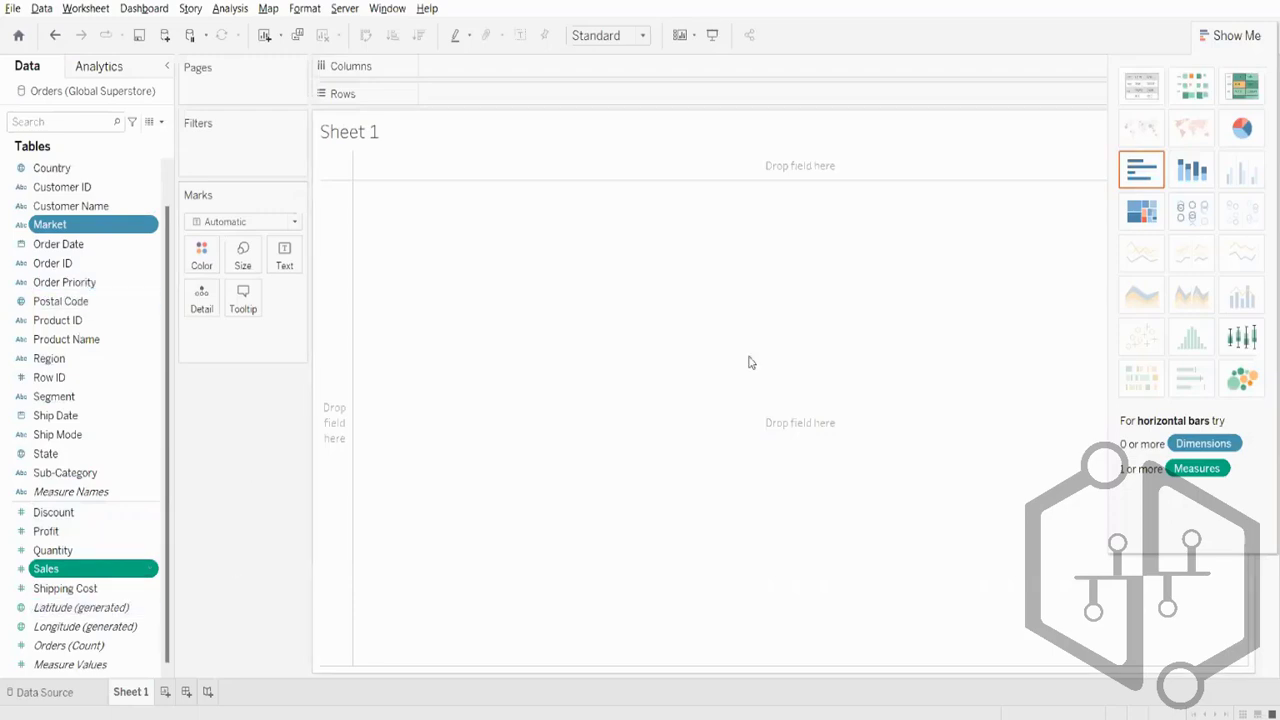
{"action": "left_click", "coordinate": [1243, 378]}
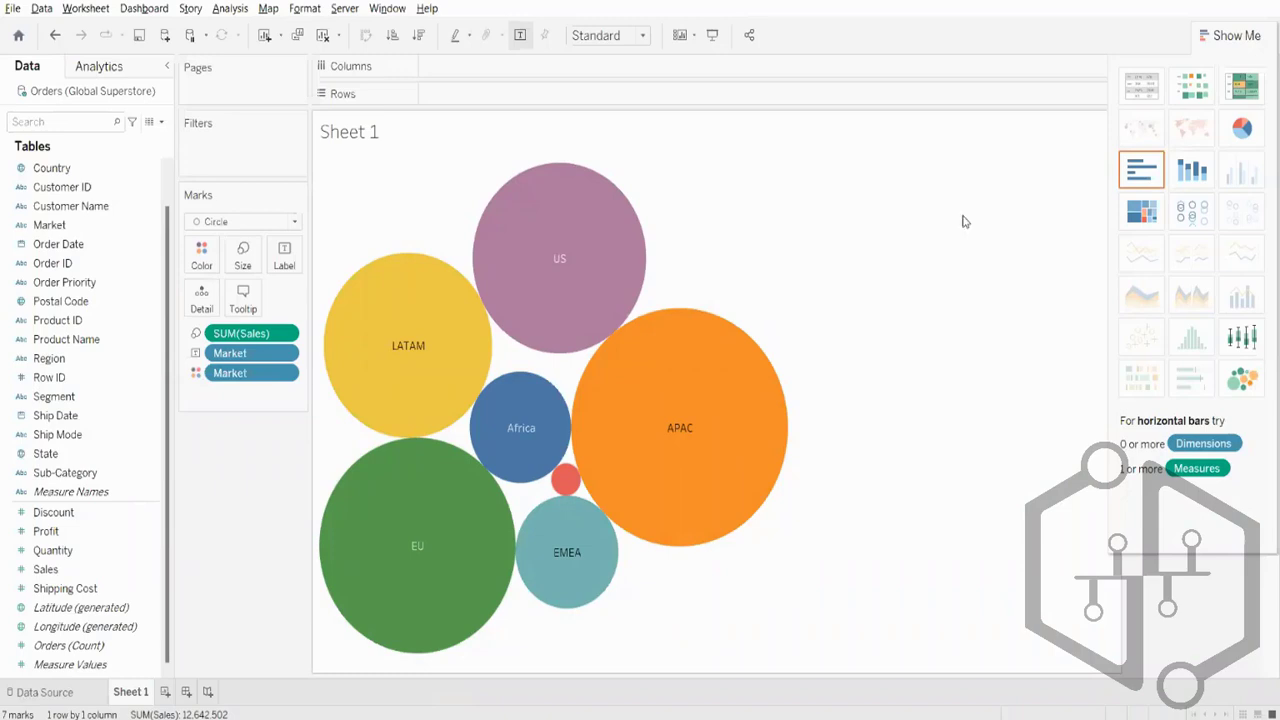
{"action": "mouse_move", "coordinate": [689, 390]}
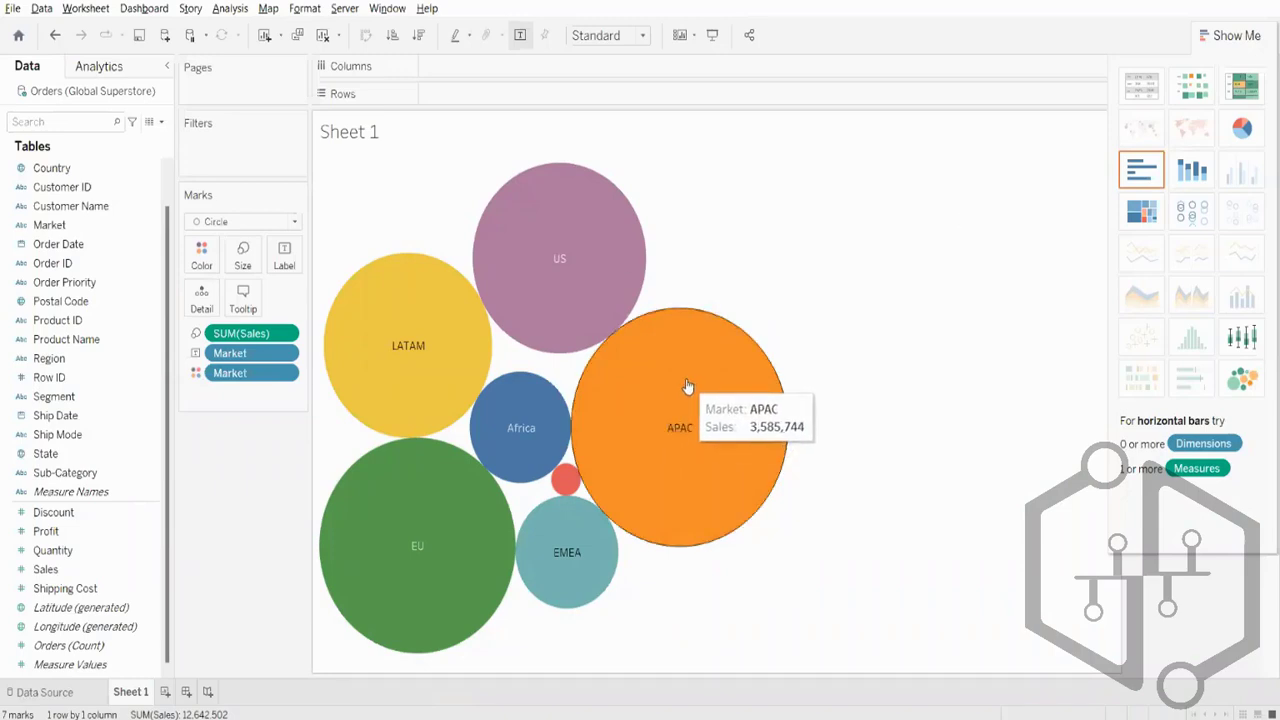
{"action": "mouse_move", "coordinate": [564, 482]}
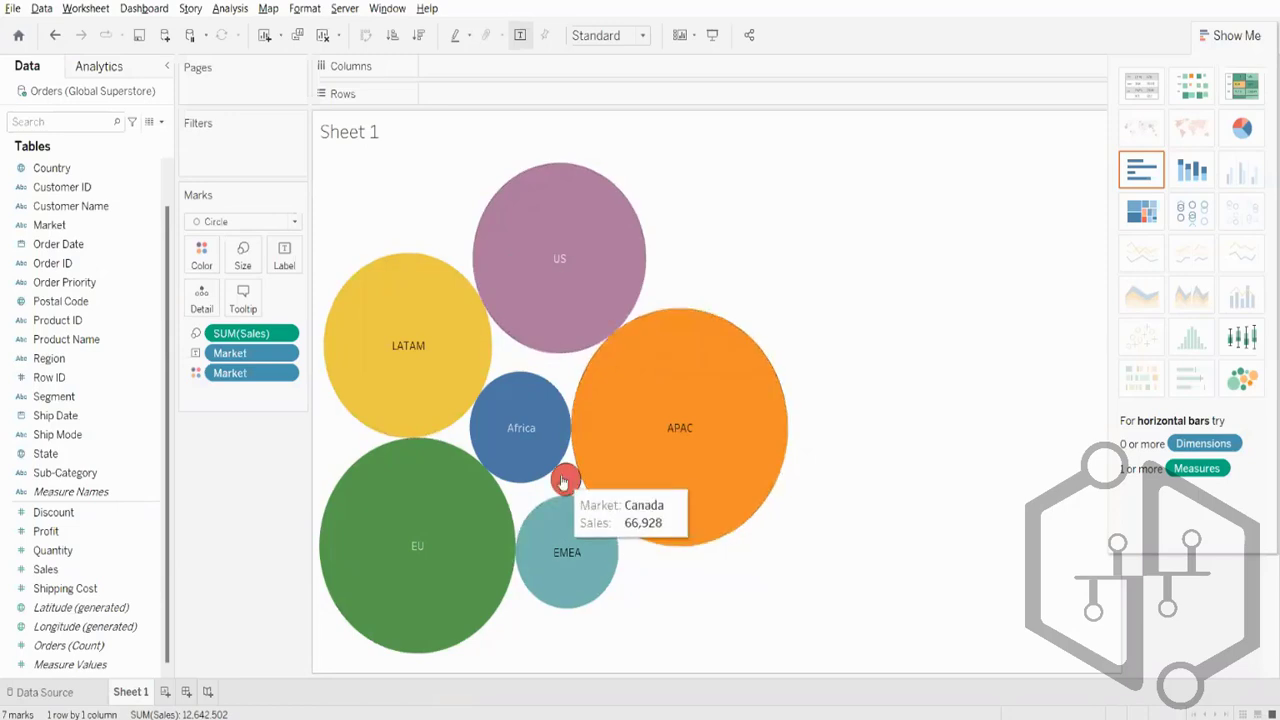
{"action": "mouse_move", "coordinate": [595, 300]}
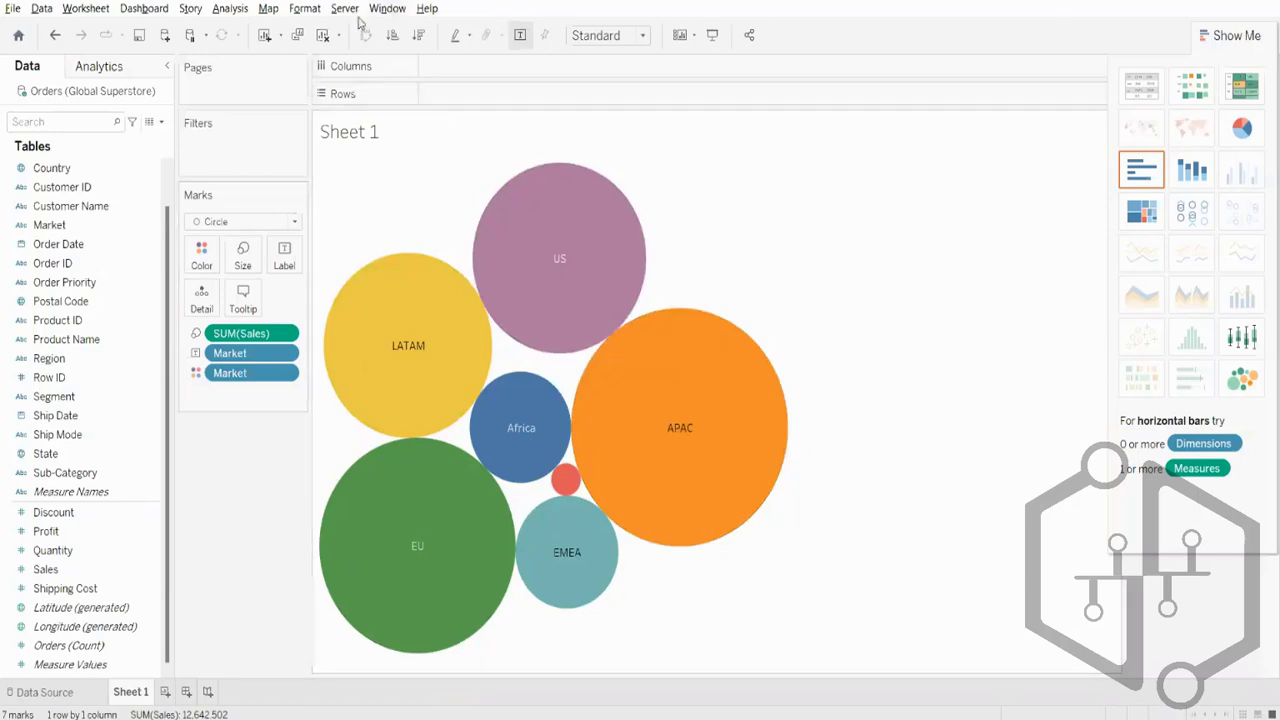
Clear the sheet and build a packed bubbles chart of Profit by Market.
{"action": "left_click", "coordinate": [322, 35]}
{"action": "left_click", "coordinate": [81, 220]}
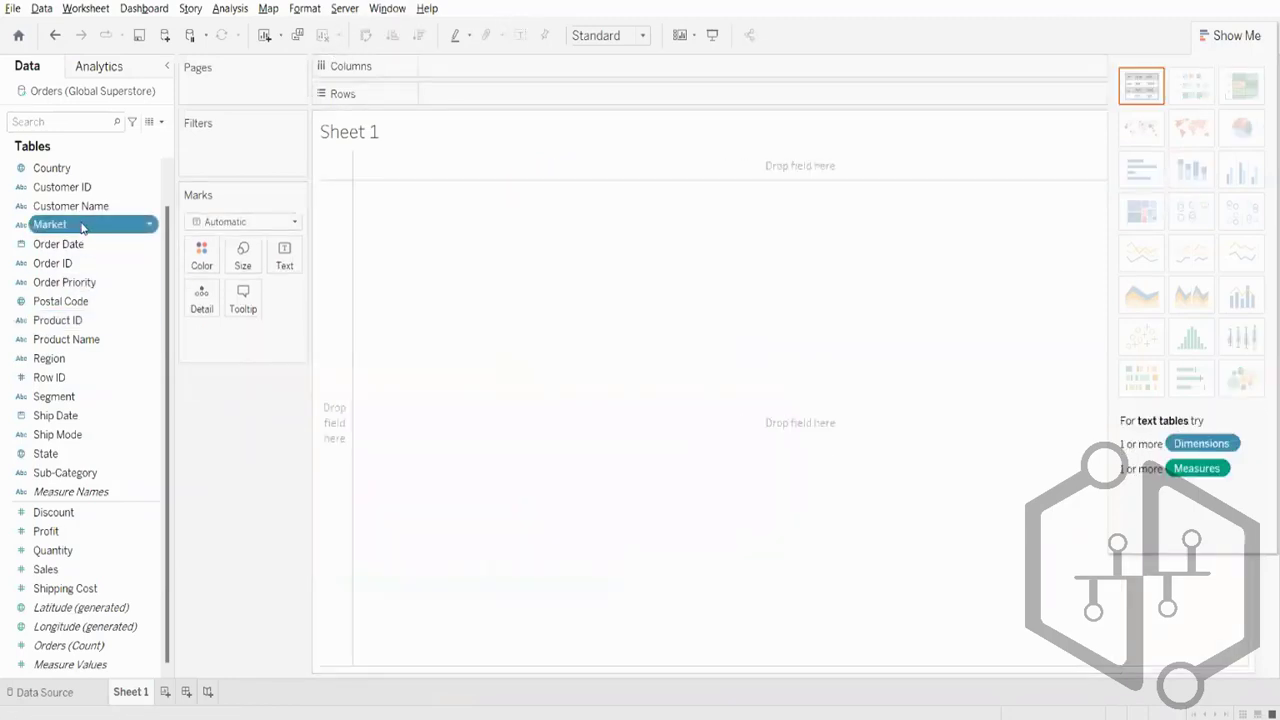
{"action": "left_click", "coordinate": [127, 538], "text": "ctrl"}
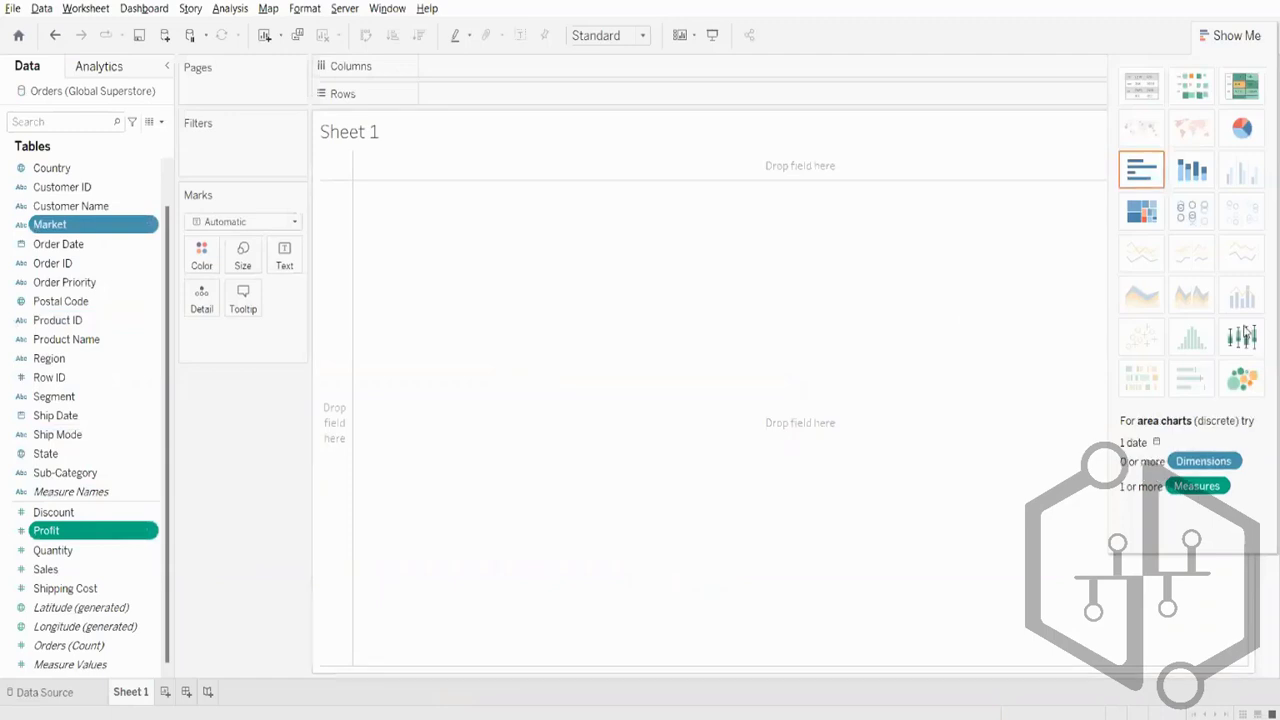
{"action": "left_click", "coordinate": [1242, 379]}
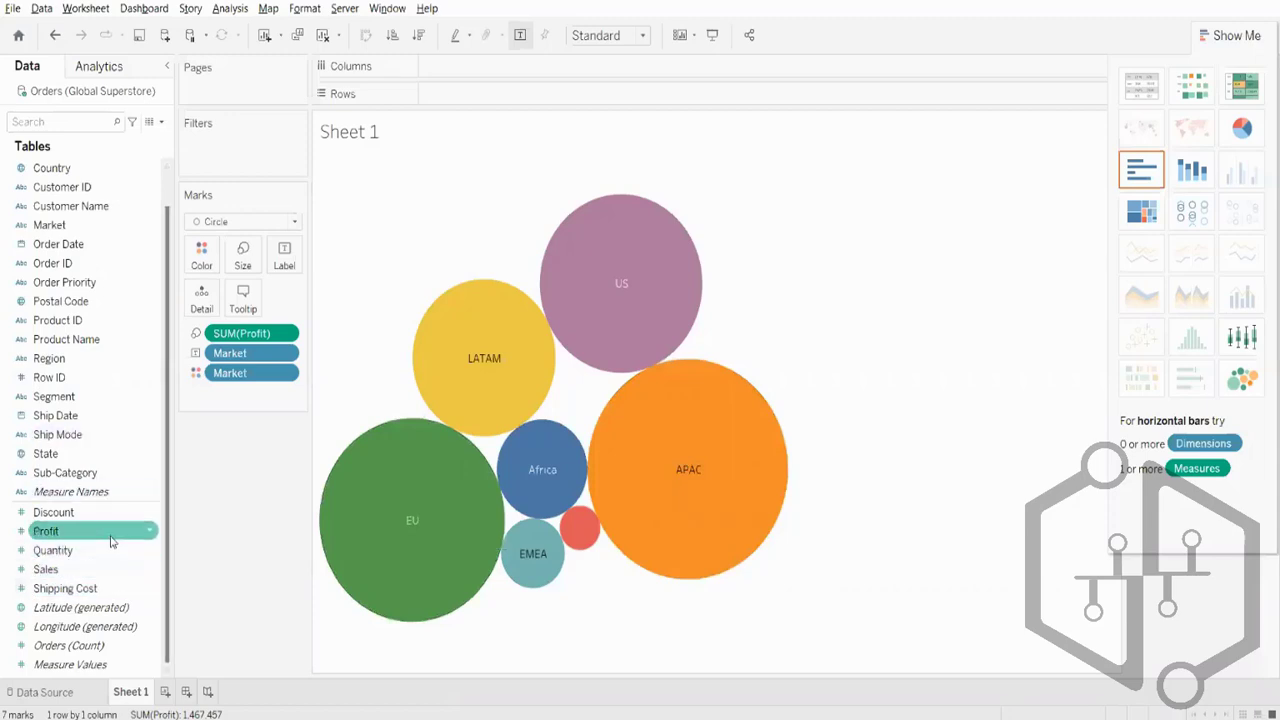
Label the Market bubbles with both their Profit and Sales values.
{"action": "left_click_drag", "start_coordinate": [50, 531], "coordinate": [284, 256]}
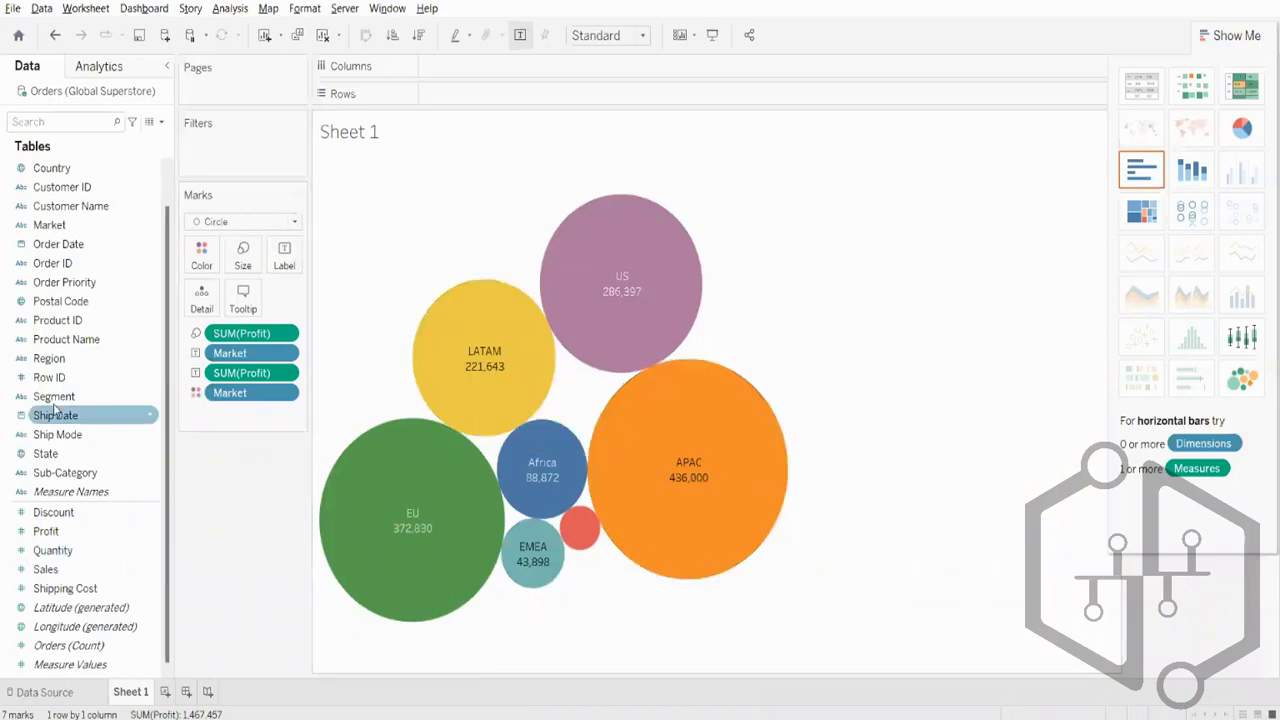
{"action": "left_click_drag", "start_coordinate": [45, 569], "coordinate": [284, 262]}
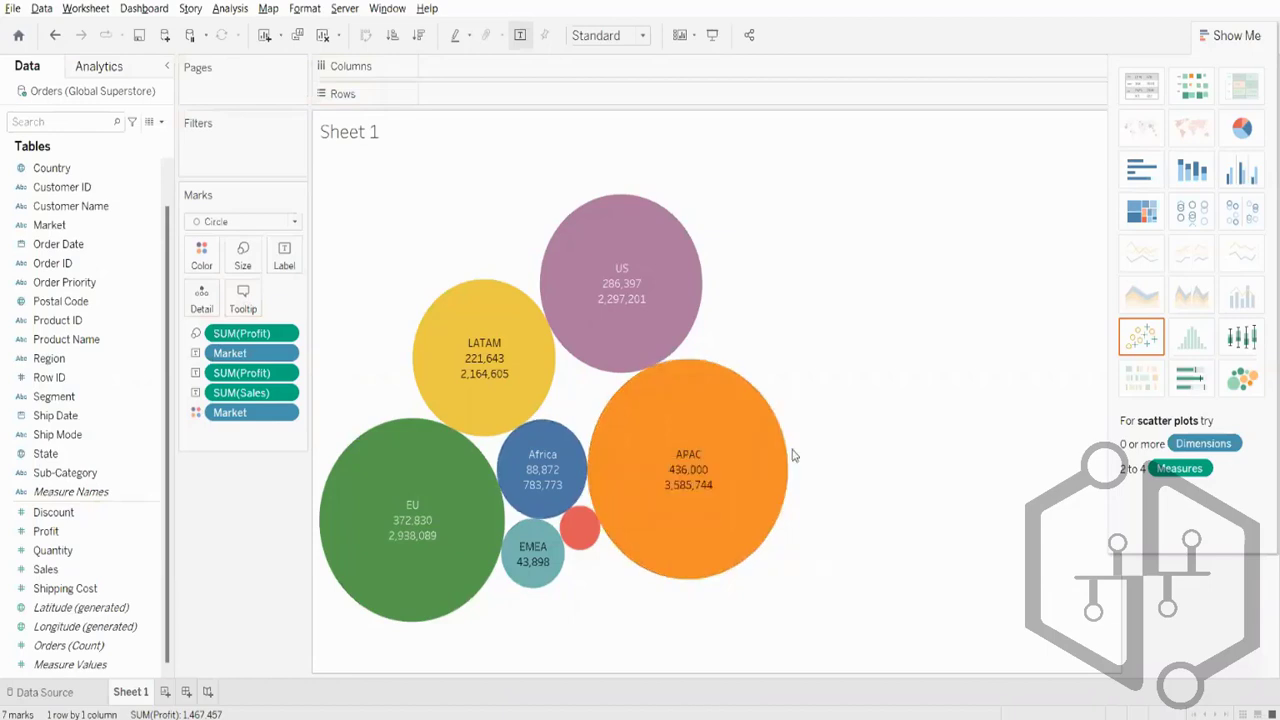
{"action": "mouse_move", "coordinate": [1211, 2]}
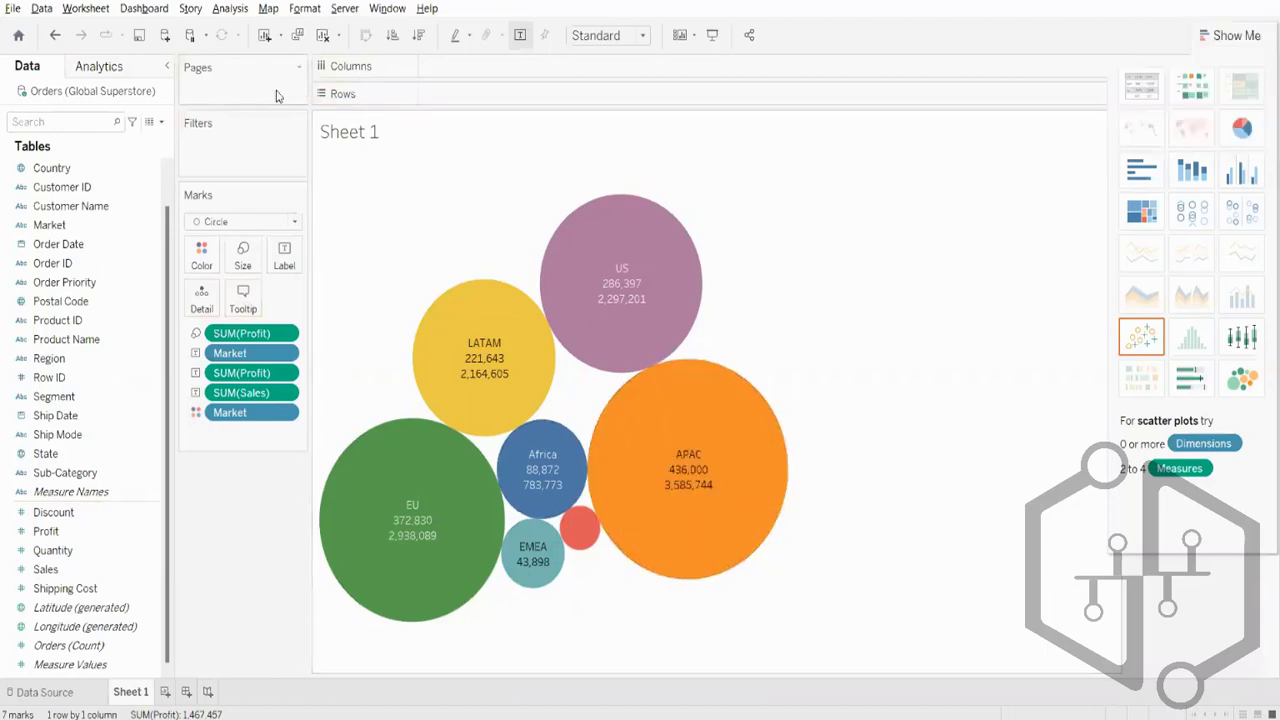
Replace the chart with packed bubbles of Sales by Category and label each bubble with its Sales value.
{"action": "left_click", "coordinate": [326, 38]}
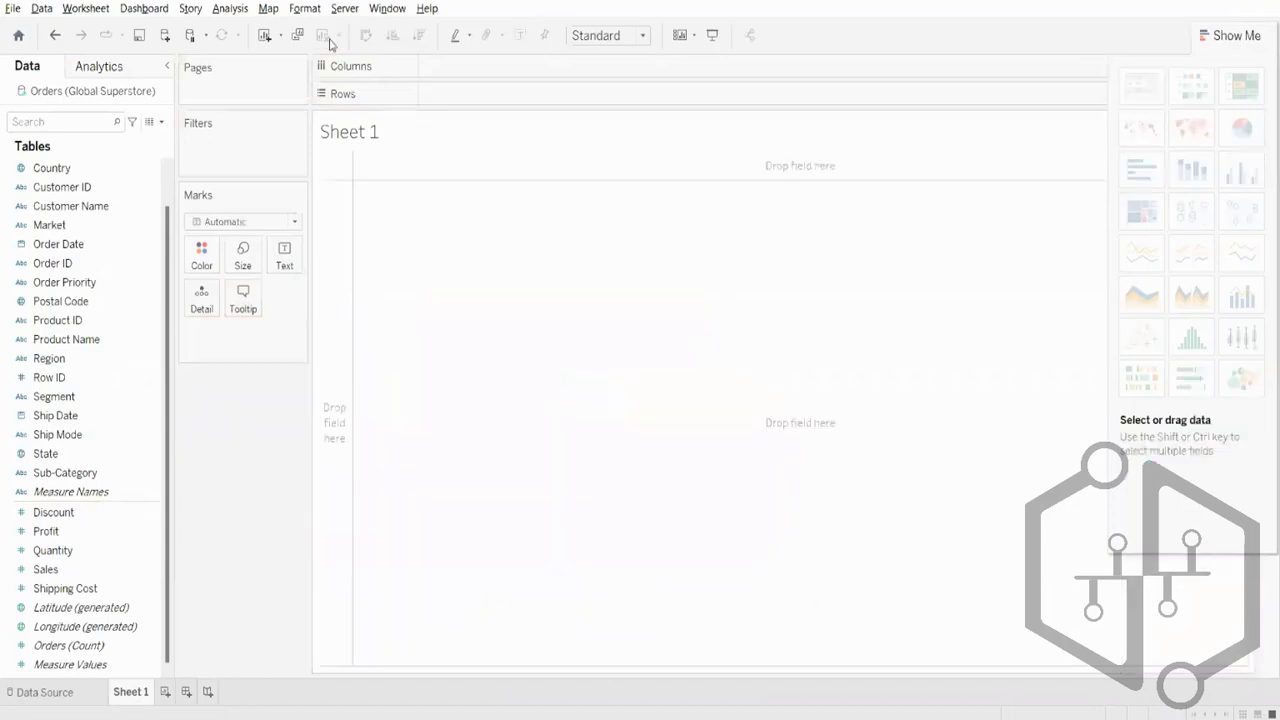
{"action": "scroll", "coordinate": [90, 170], "scroll_direction": "up", "scroll_amount": 1}
{"action": "left_click", "coordinate": [101, 168]}
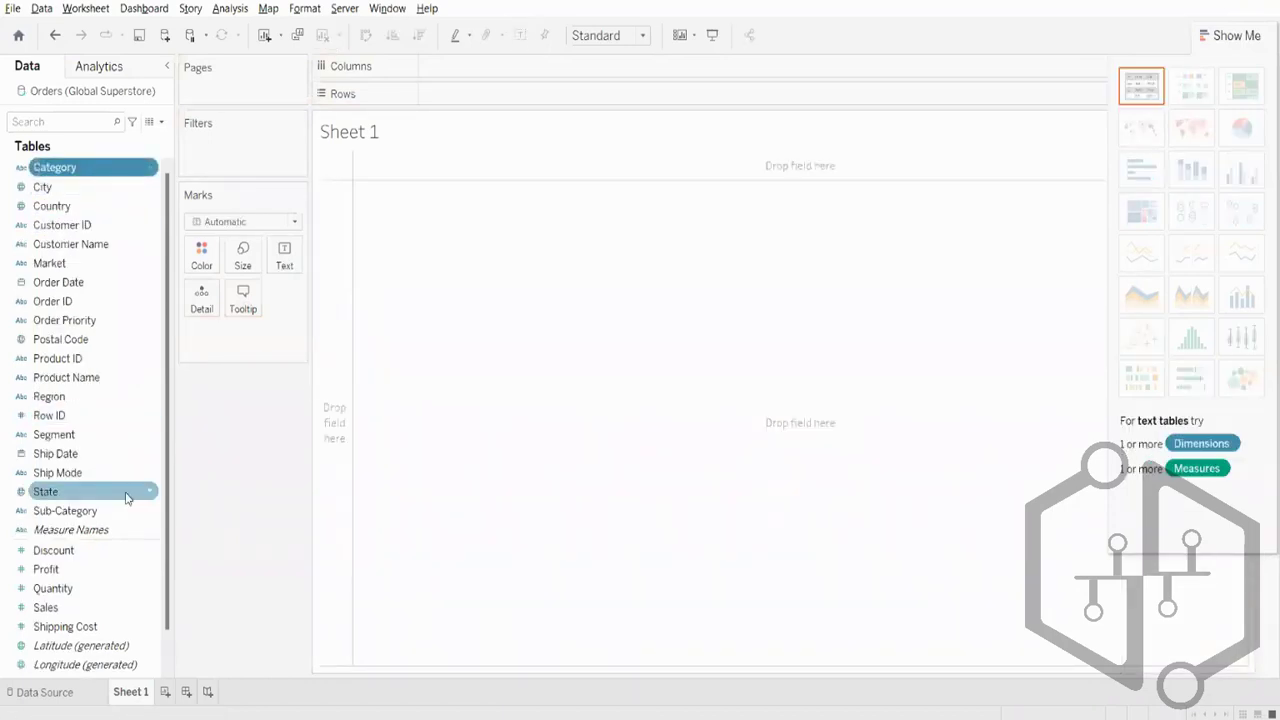
{"action": "left_click", "coordinate": [126, 607], "text": "ctrl"}
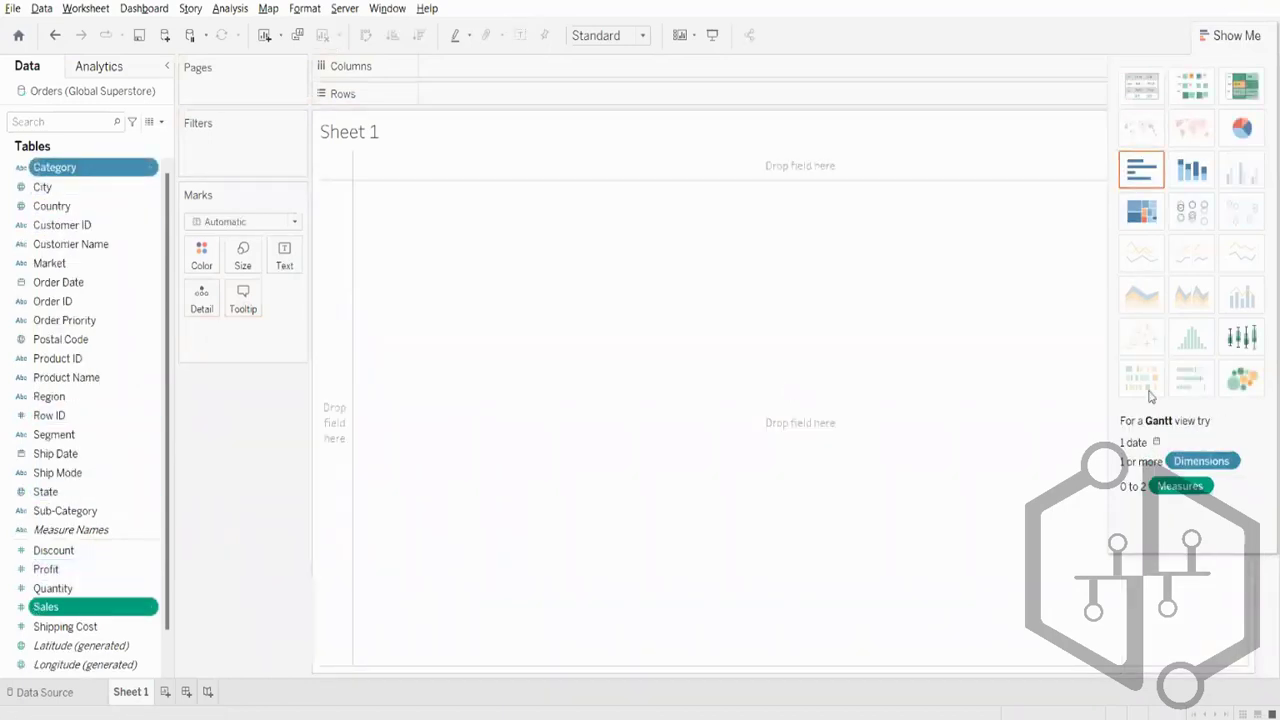
{"action": "left_click", "coordinate": [1242, 380]}
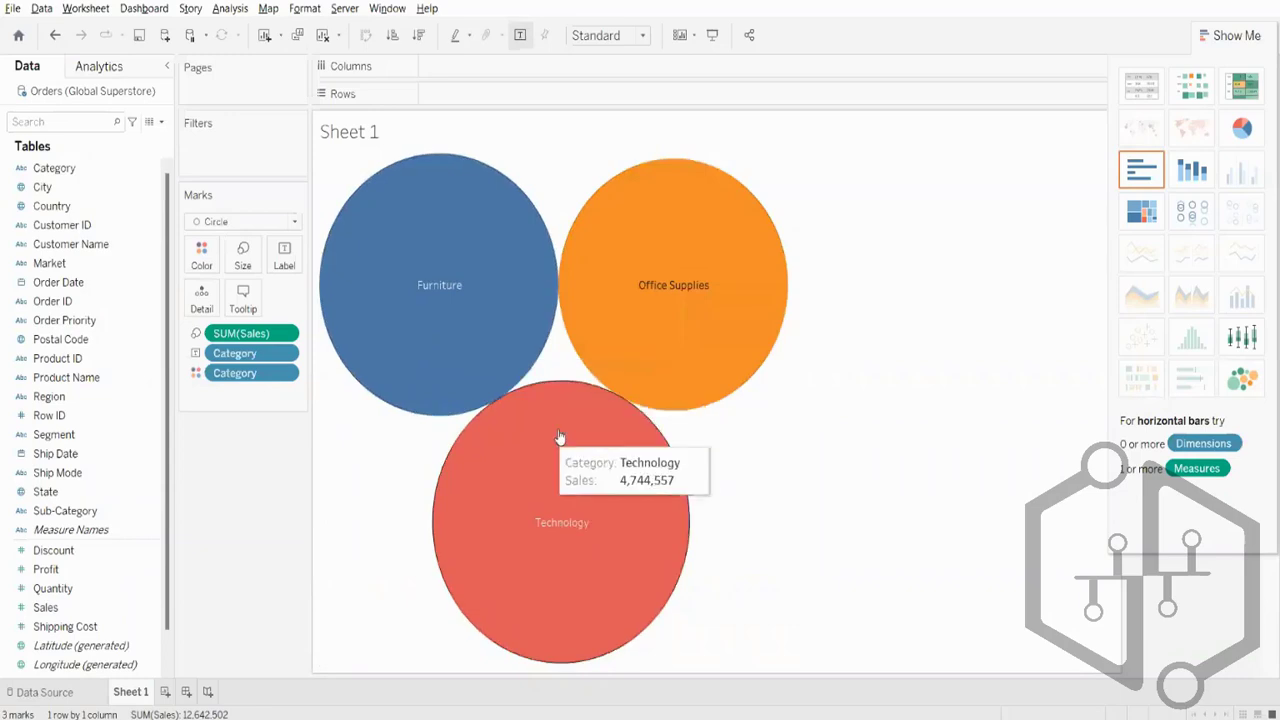
{"action": "left_click", "coordinate": [1265, 40]}
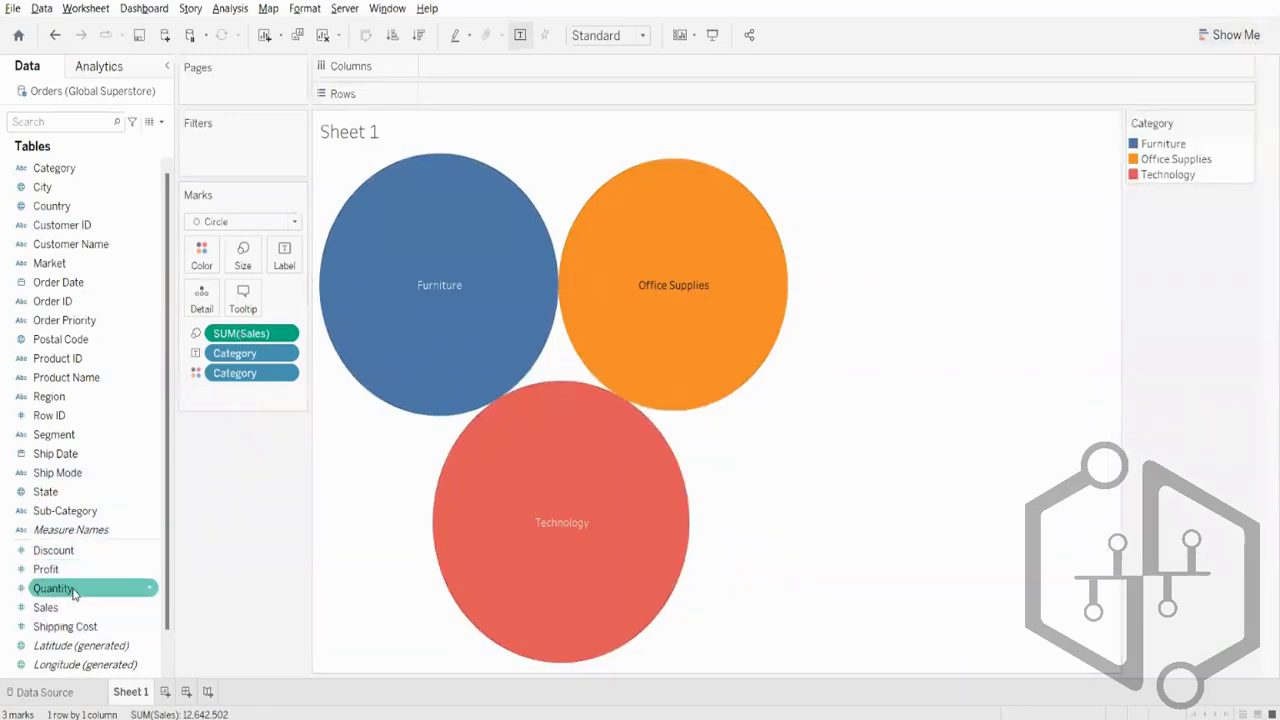
{"action": "left_click_drag", "start_coordinate": [68, 607], "coordinate": [284, 255]}
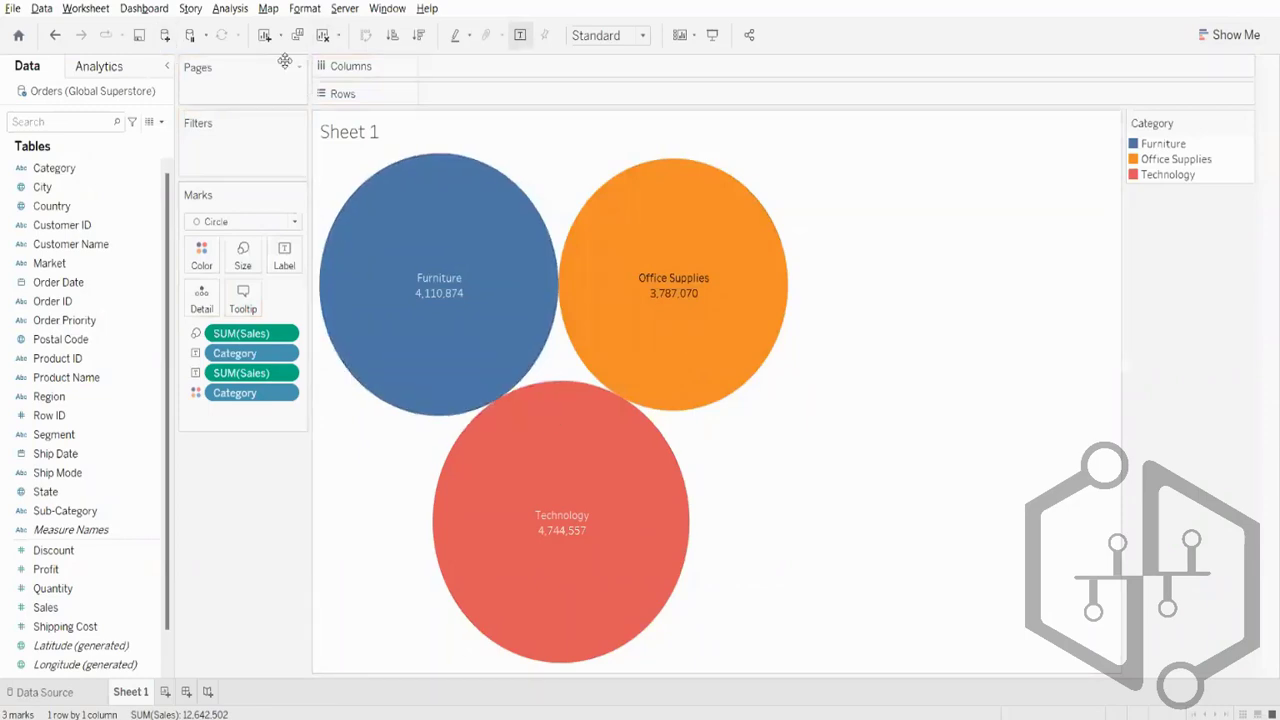
Clear the sheet and build a packed bubbles chart of Sales by Country.
{"action": "left_click", "coordinate": [323, 36]}
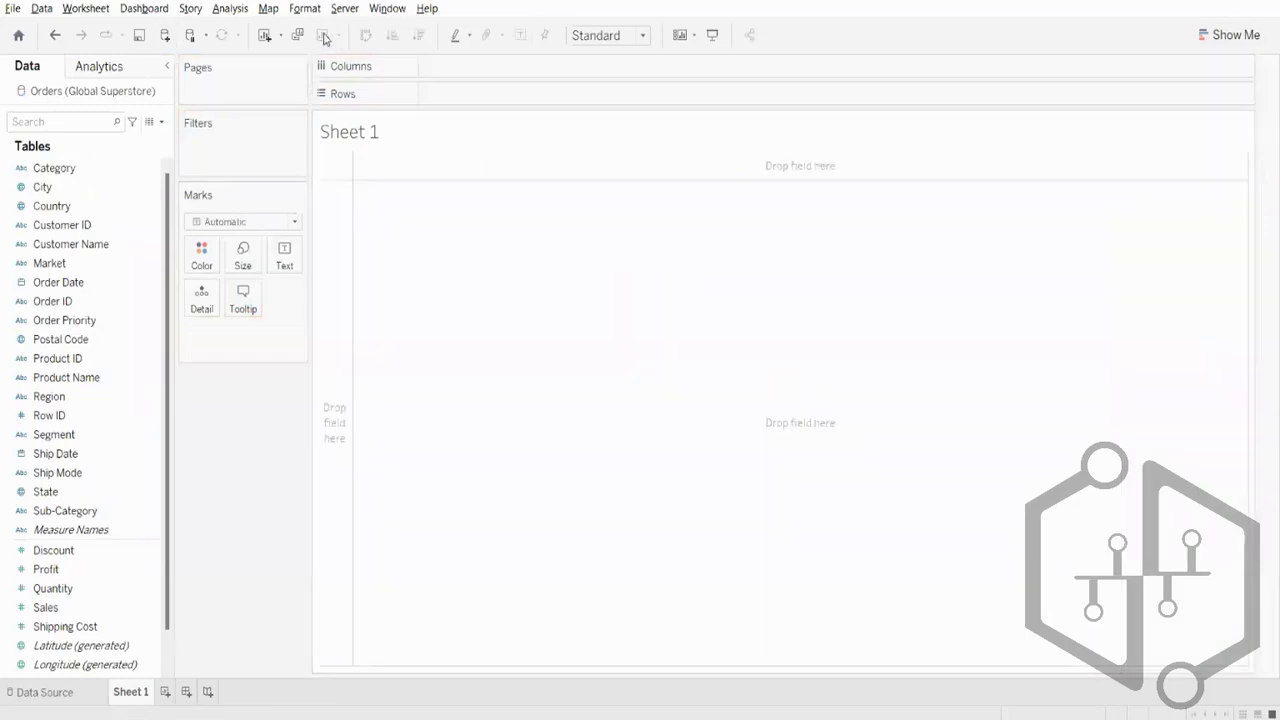
{"action": "left_click", "coordinate": [63, 228]}
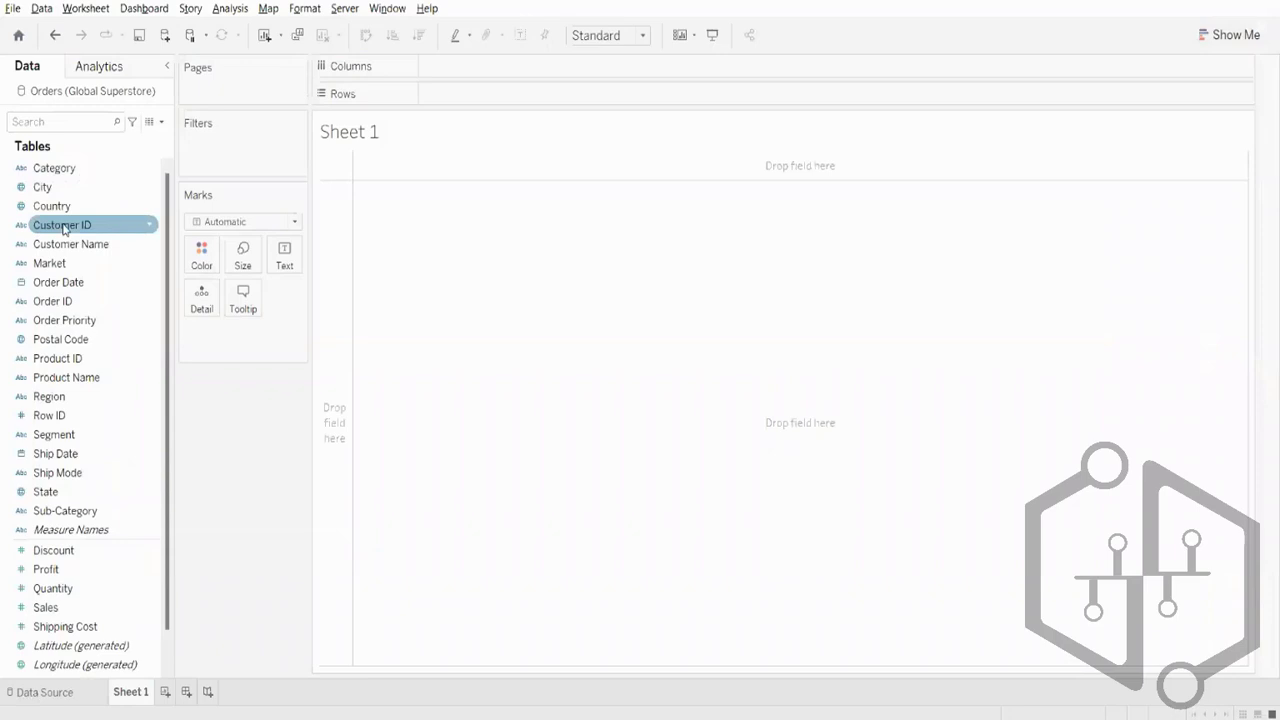
{"action": "left_click", "coordinate": [98, 207]}
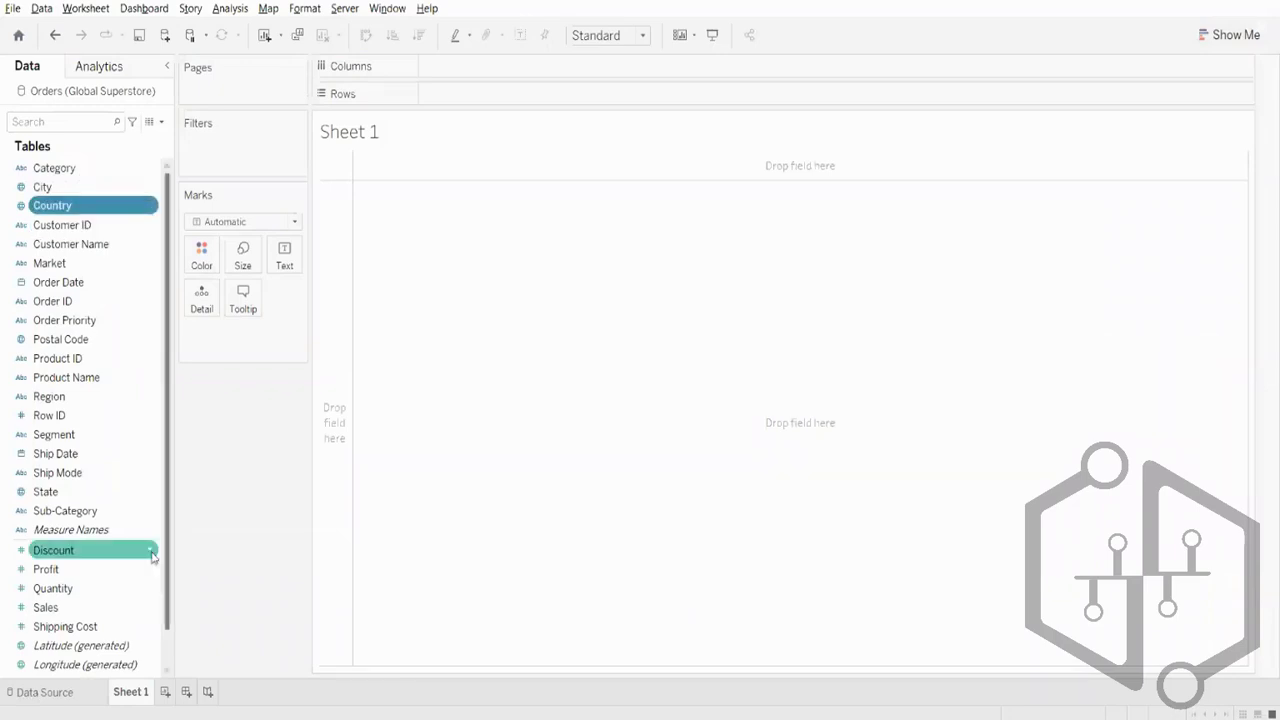
{"action": "left_click", "coordinate": [146, 609], "text": "ctrl"}
{"action": "left_click", "coordinate": [1228, 35]}
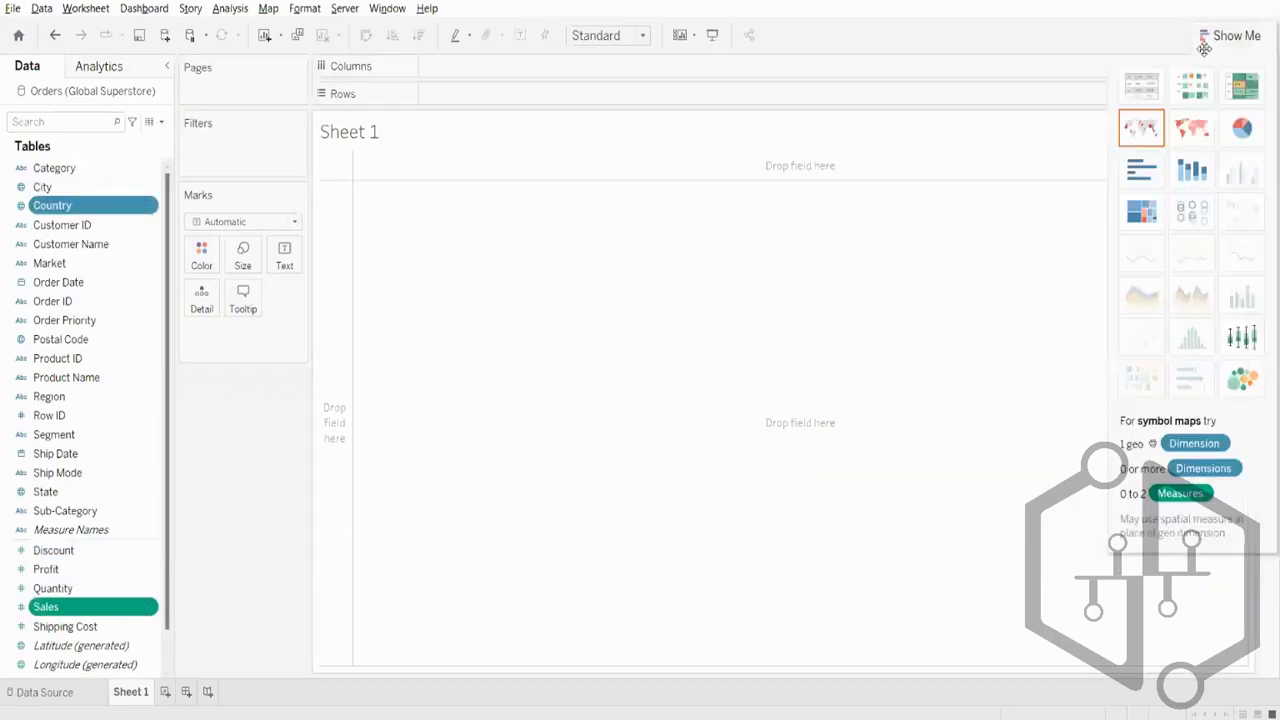
{"action": "left_click", "coordinate": [1243, 381]}
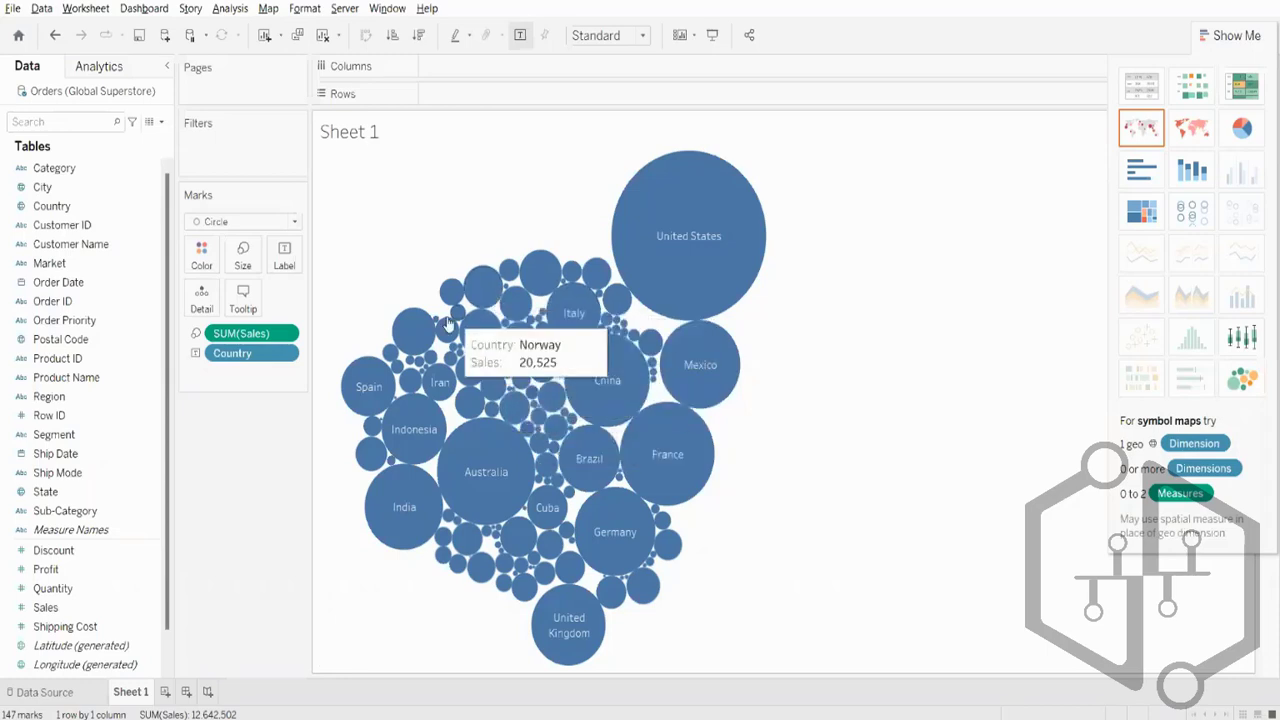
{"action": "left_click", "coordinate": [1232, 36]}
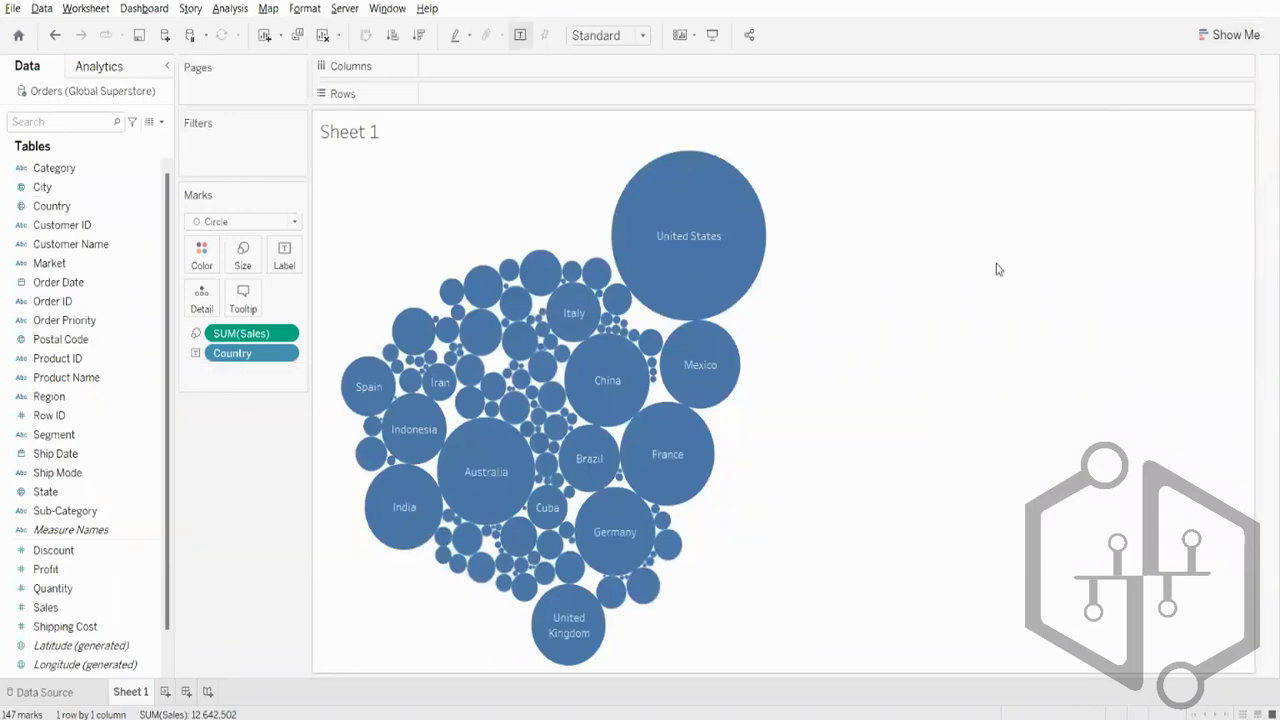
{"action": "left_click", "coordinate": [1236, 35]}
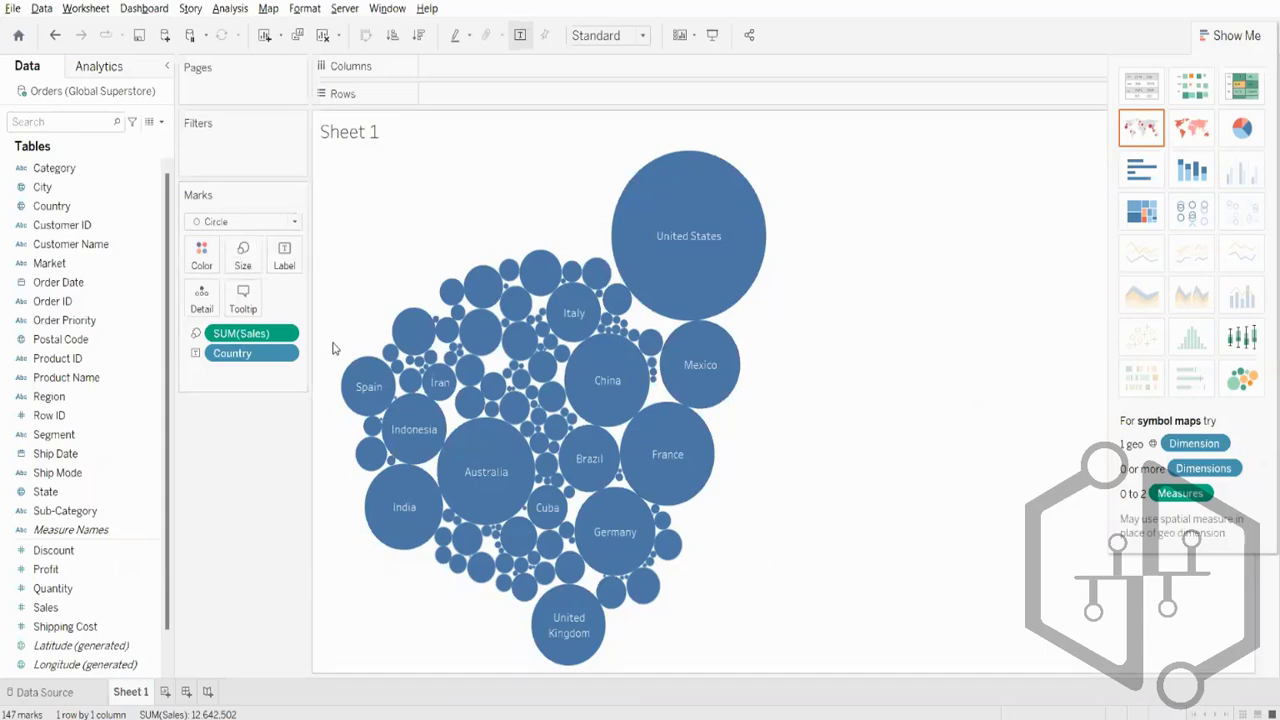
{"action": "mouse_move", "coordinate": [566, 290]}
{"action": "mouse_move", "coordinate": [700, 333]}
{"action": "left_click", "coordinate": [50, 168]}
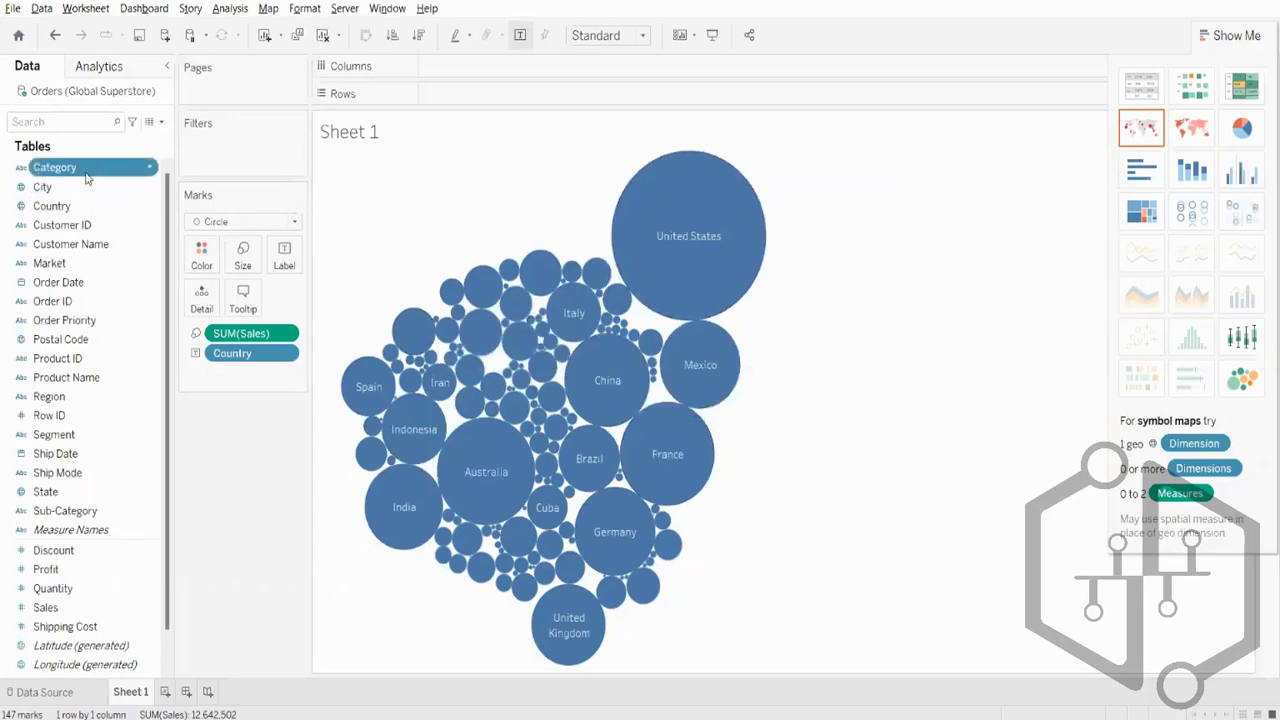
{"action": "left_click", "coordinate": [52, 301]}
{"action": "left_click", "coordinate": [72, 264]}
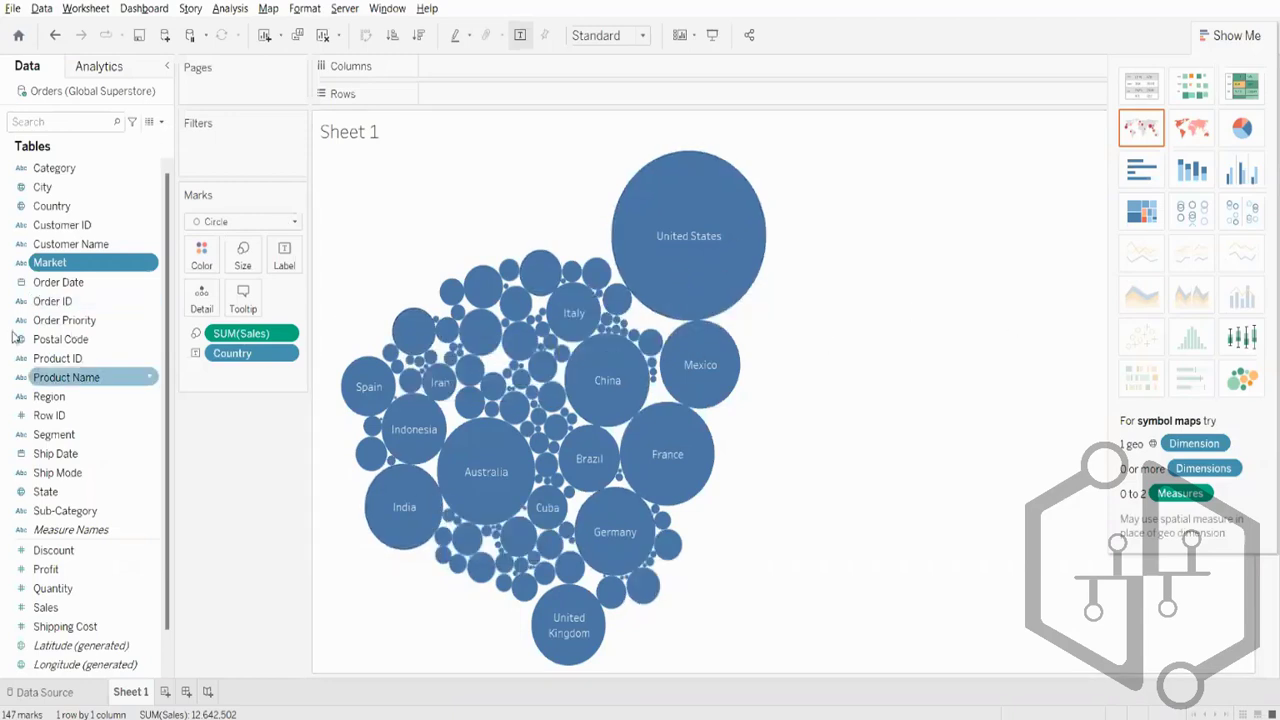
Label the Country bubbles with their Sales values and inspect the Dominican Republic bubble.
{"action": "left_click_drag", "start_coordinate": [46, 607], "coordinate": [283, 250]}
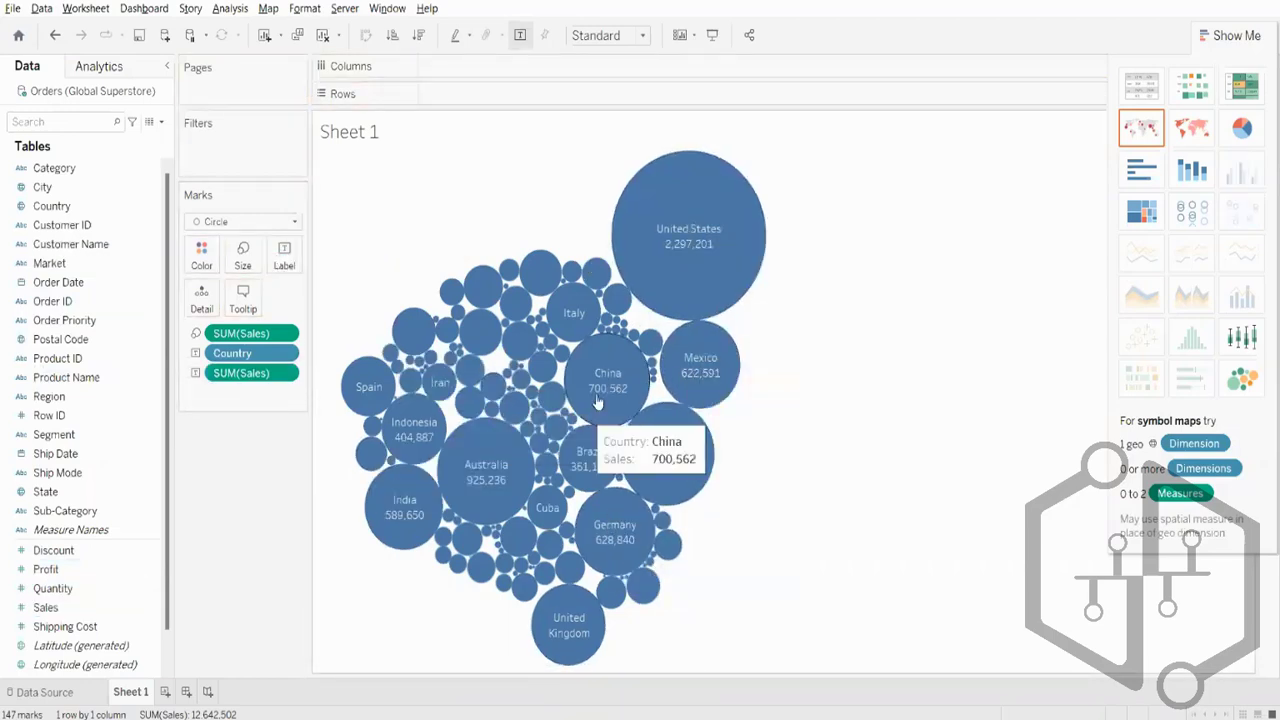
{"action": "left_click", "coordinate": [518, 337]}
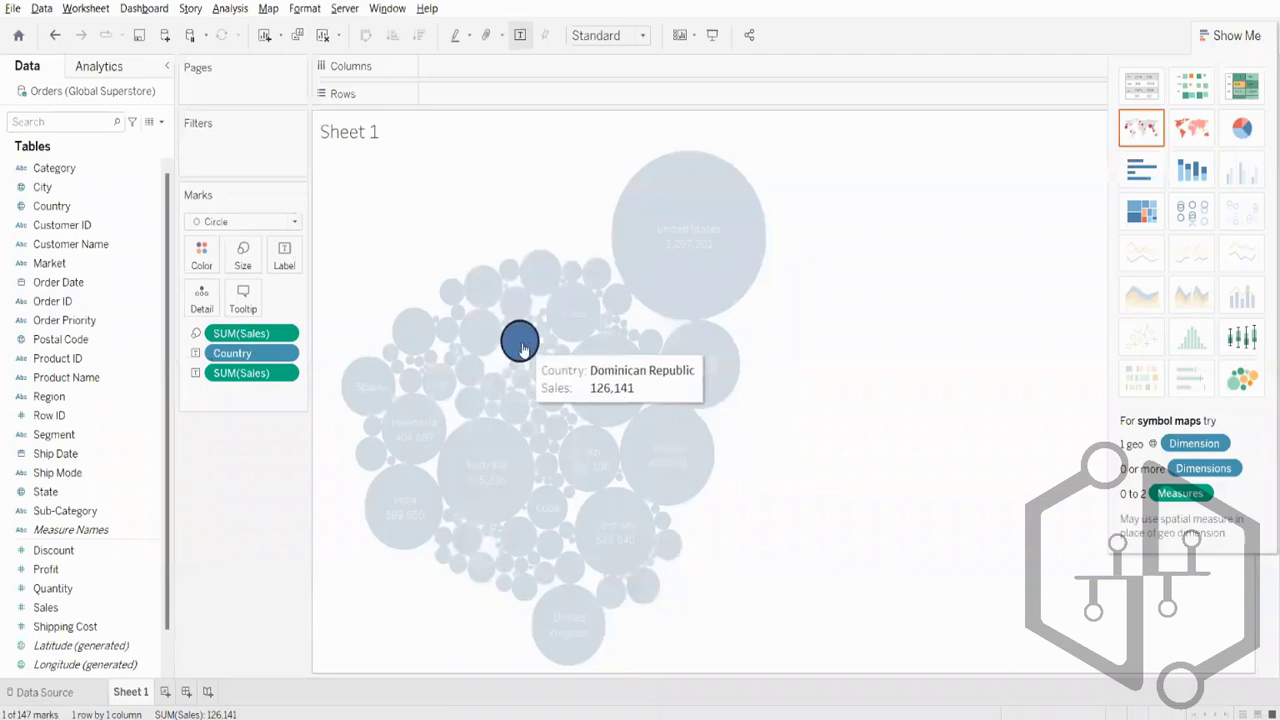
{"action": "left_click", "coordinate": [930, 284]}
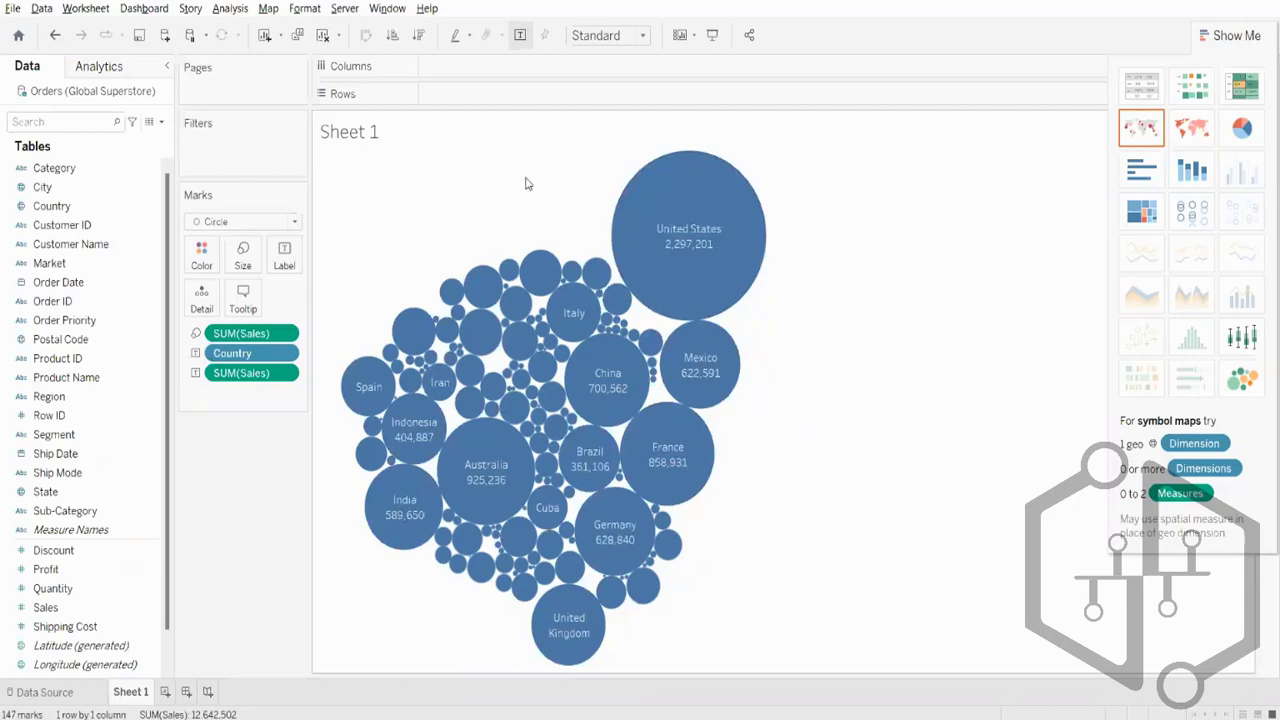
Clear the sheet, build a packed bubbles chart of Sales by Region, and inspect the South and Central bubbles.
{"action": "left_click", "coordinate": [323, 36]}
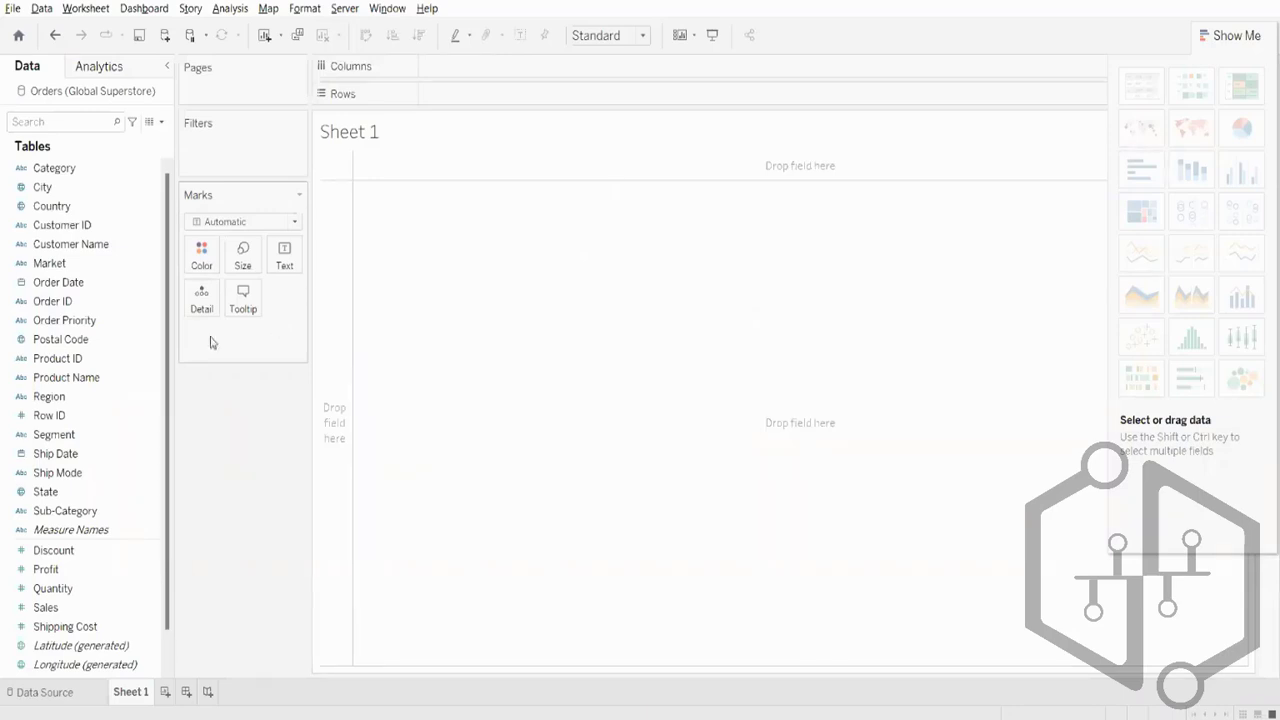
{"action": "left_click", "coordinate": [106, 402]}
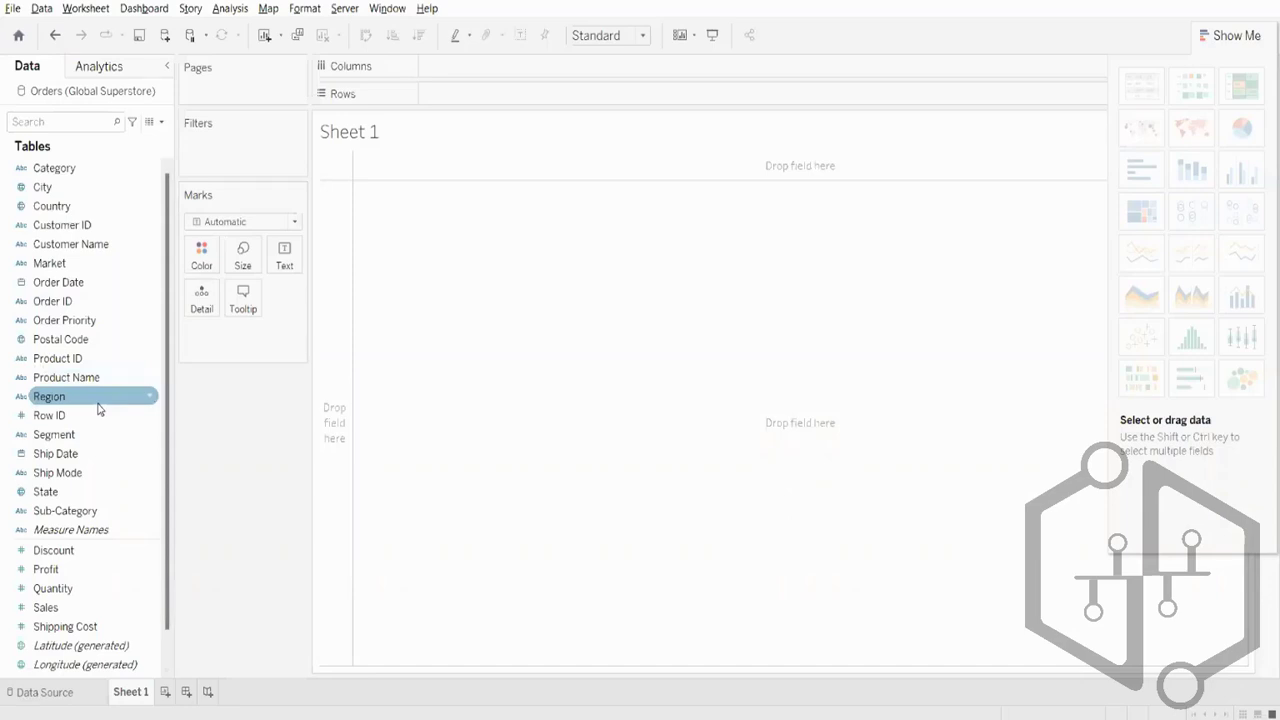
{"action": "left_click", "coordinate": [97, 407]}
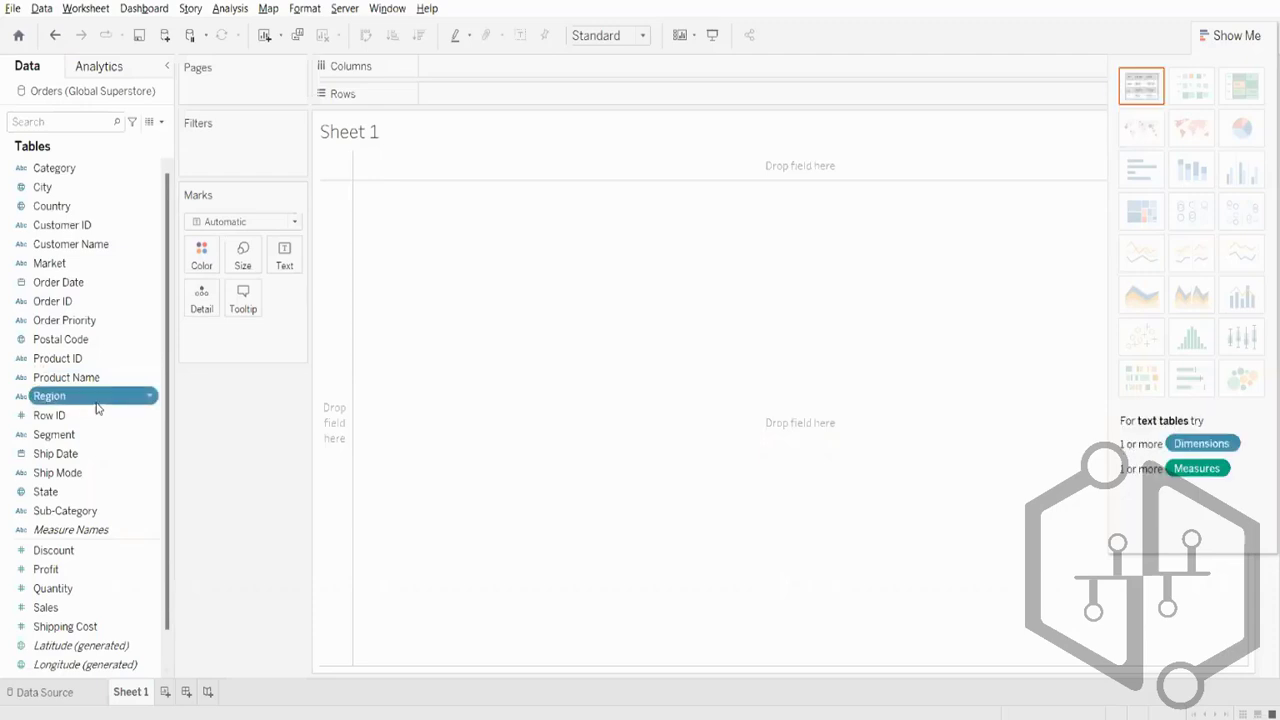
{"action": "left_click", "coordinate": [108, 608], "text": "ctrl"}
{"action": "left_click", "coordinate": [1242, 378]}
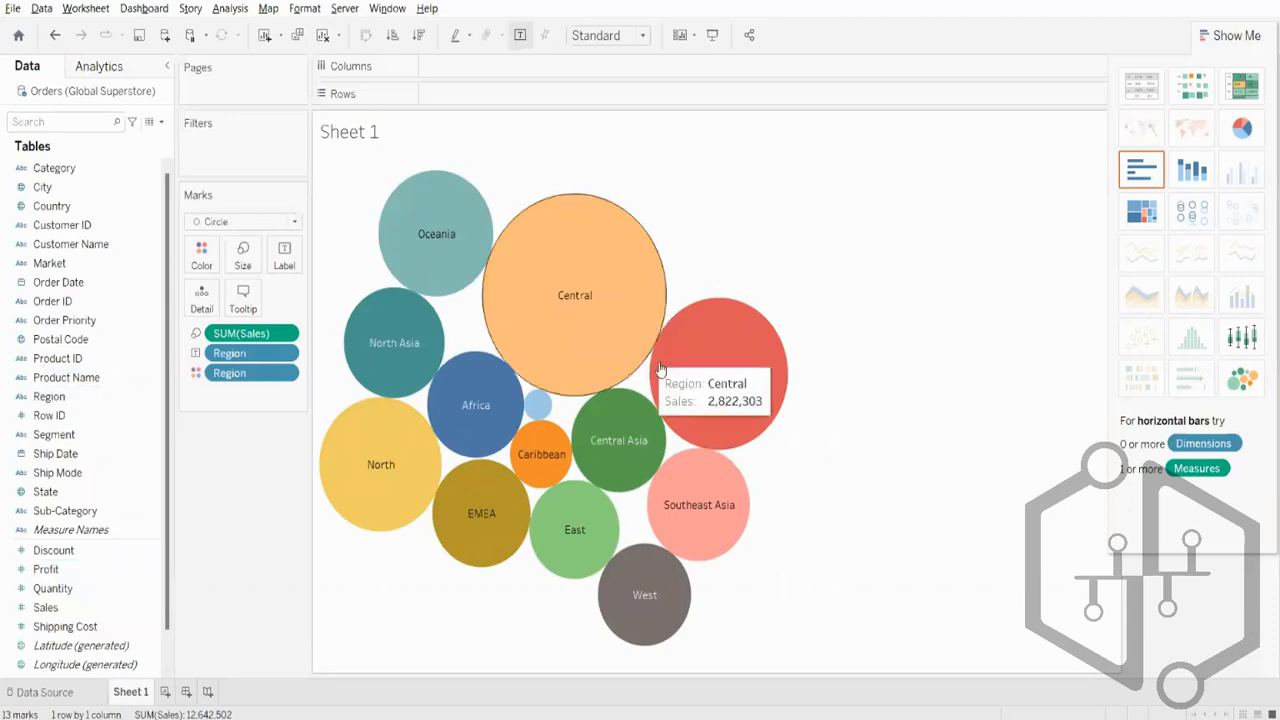
{"action": "mouse_move", "coordinate": [717, 393]}
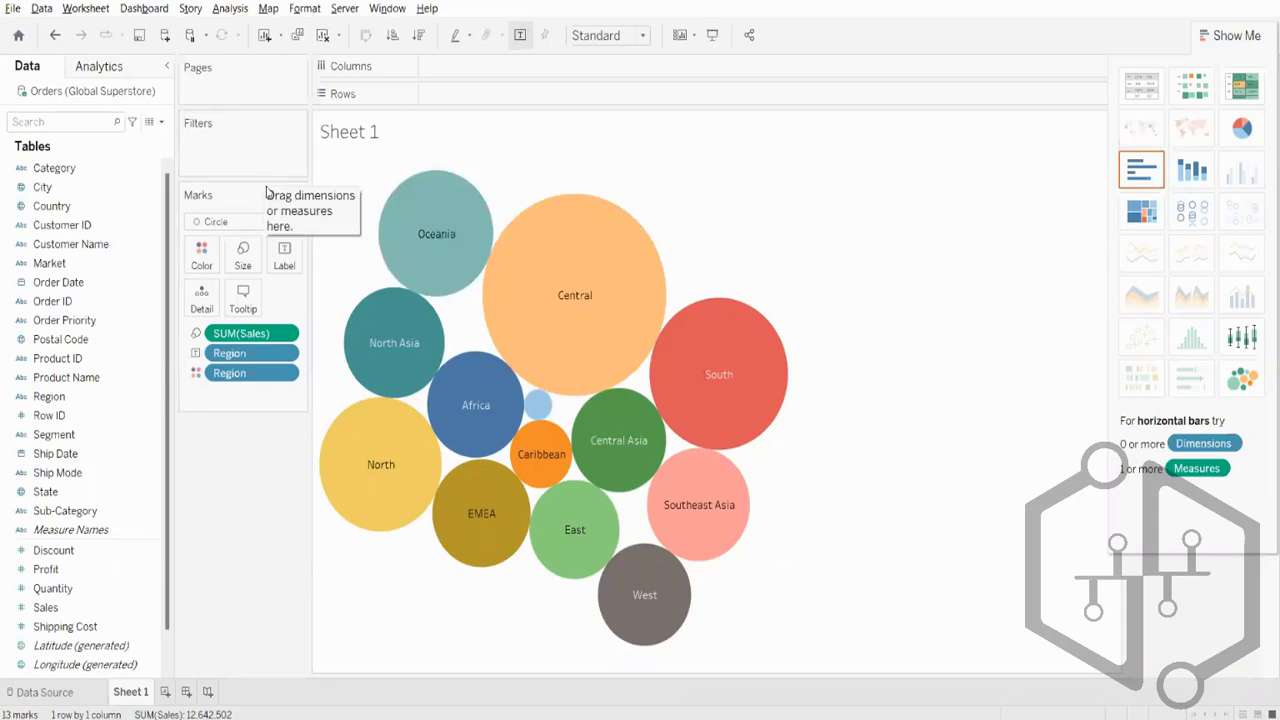
{"action": "mouse_move", "coordinate": [565, 342]}
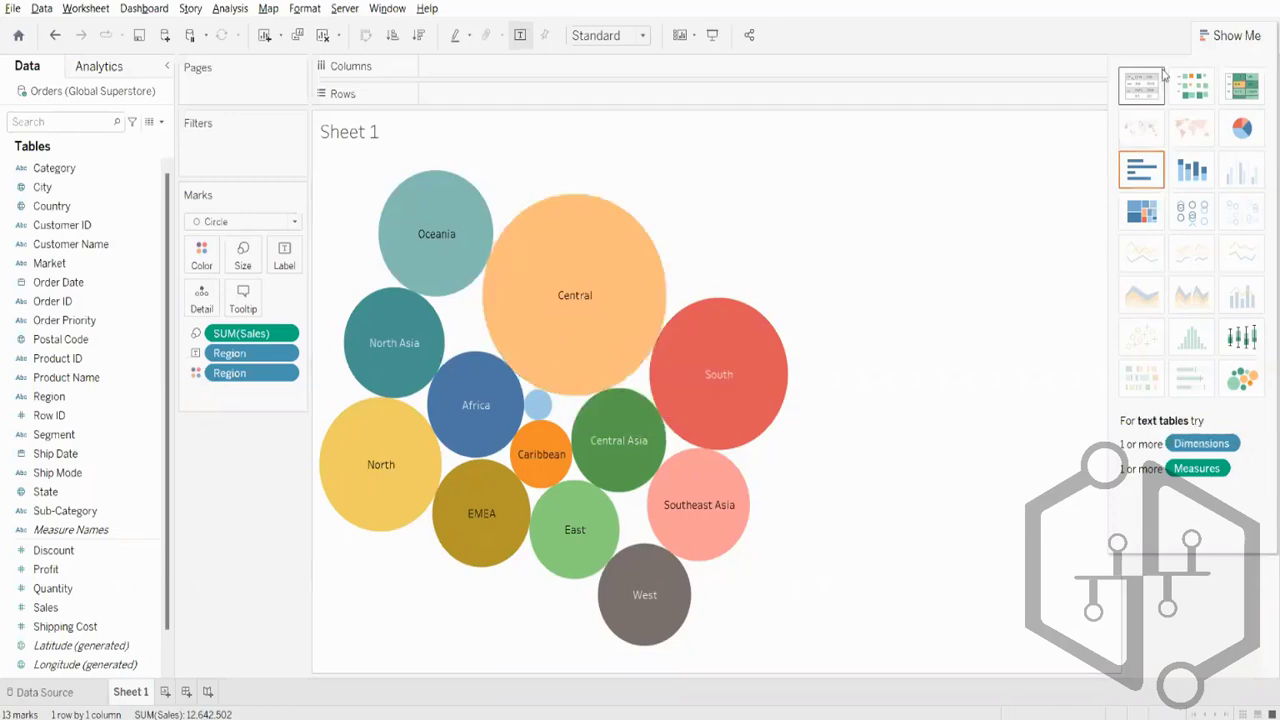
Try horizontal bars for Sales by Region, highlight the Canada row, and restore the packed bubbles chart.
{"action": "left_click", "coordinate": [1141, 169]}
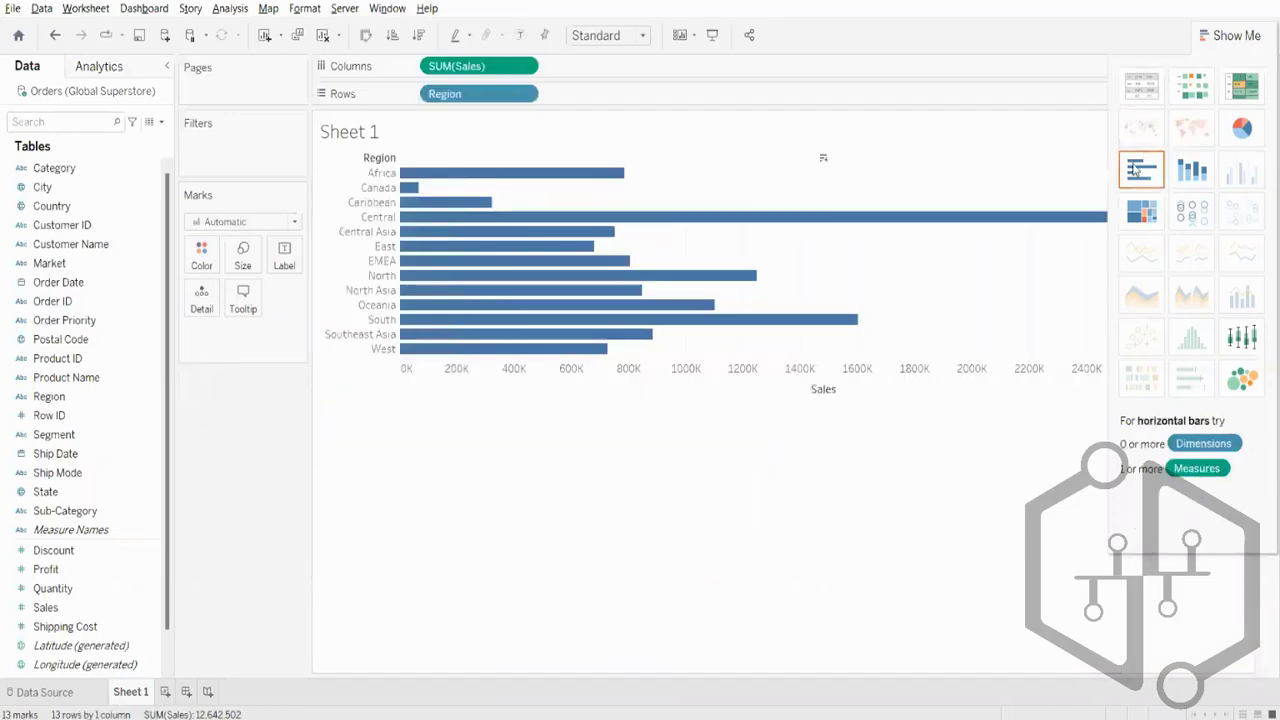
{"action": "left_click", "coordinate": [371, 174]}
{"action": "left_click", "coordinate": [368, 189]}
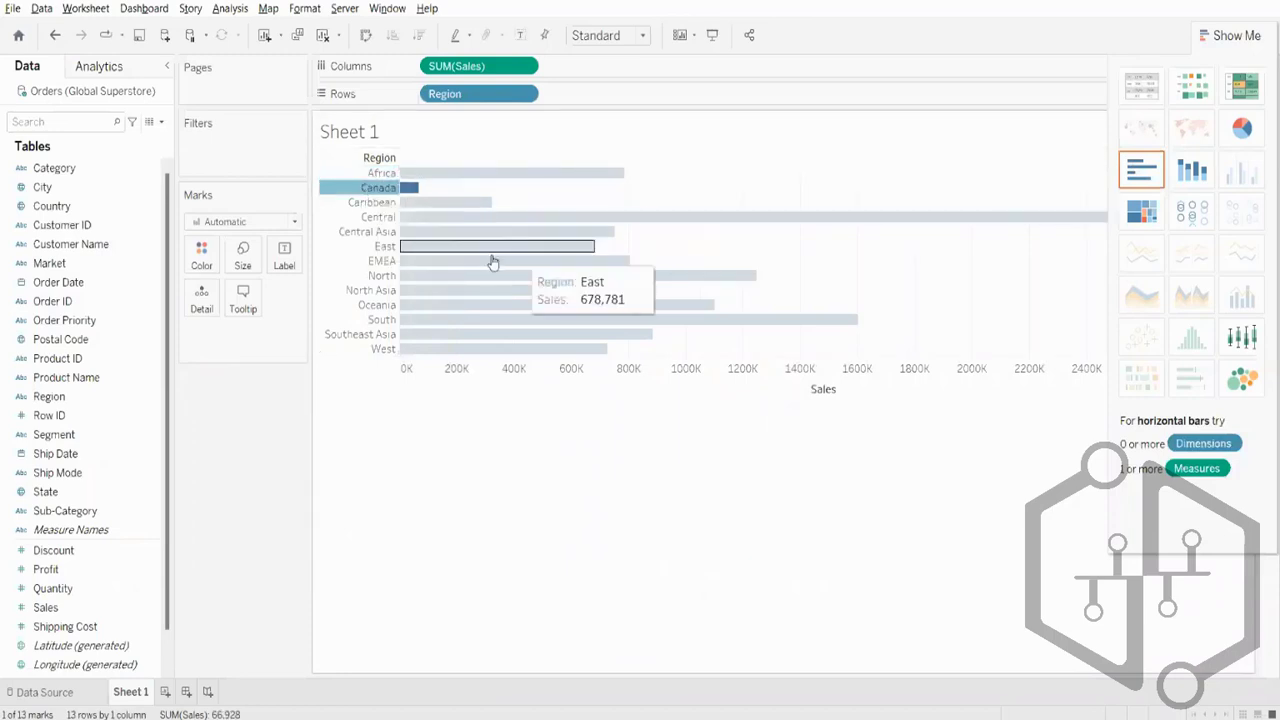
{"action": "left_click", "coordinate": [56, 37]}
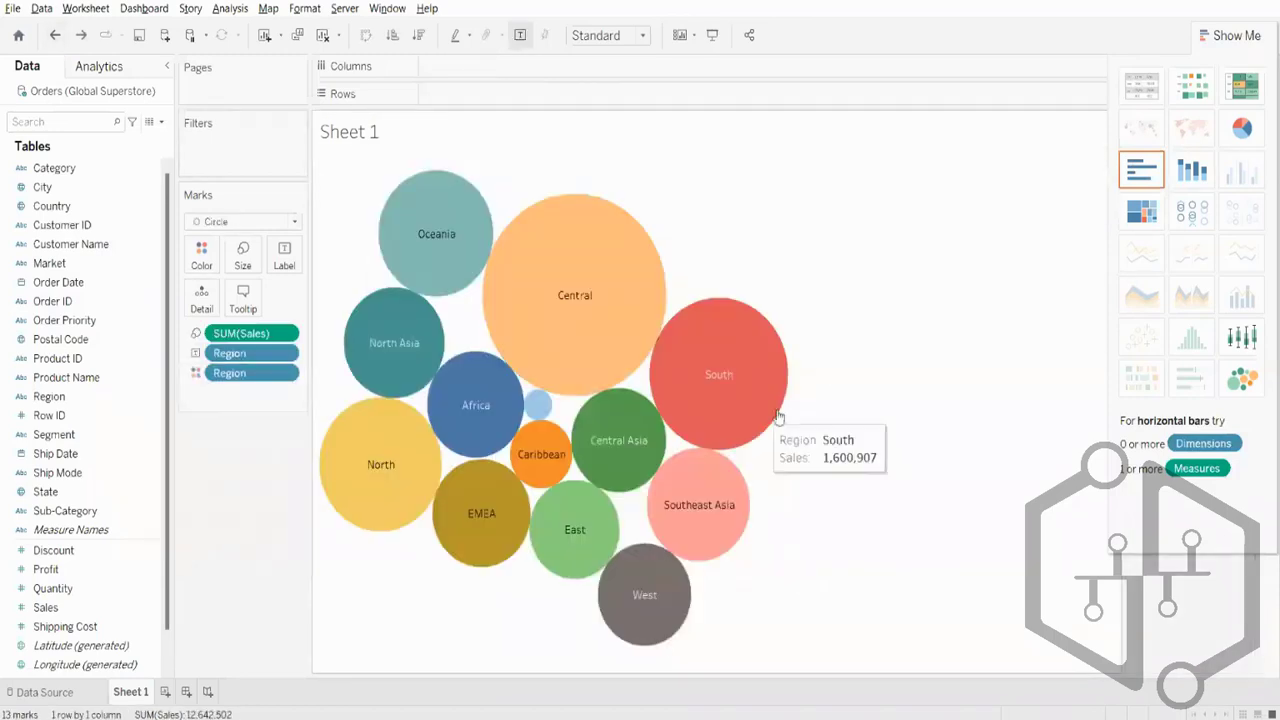
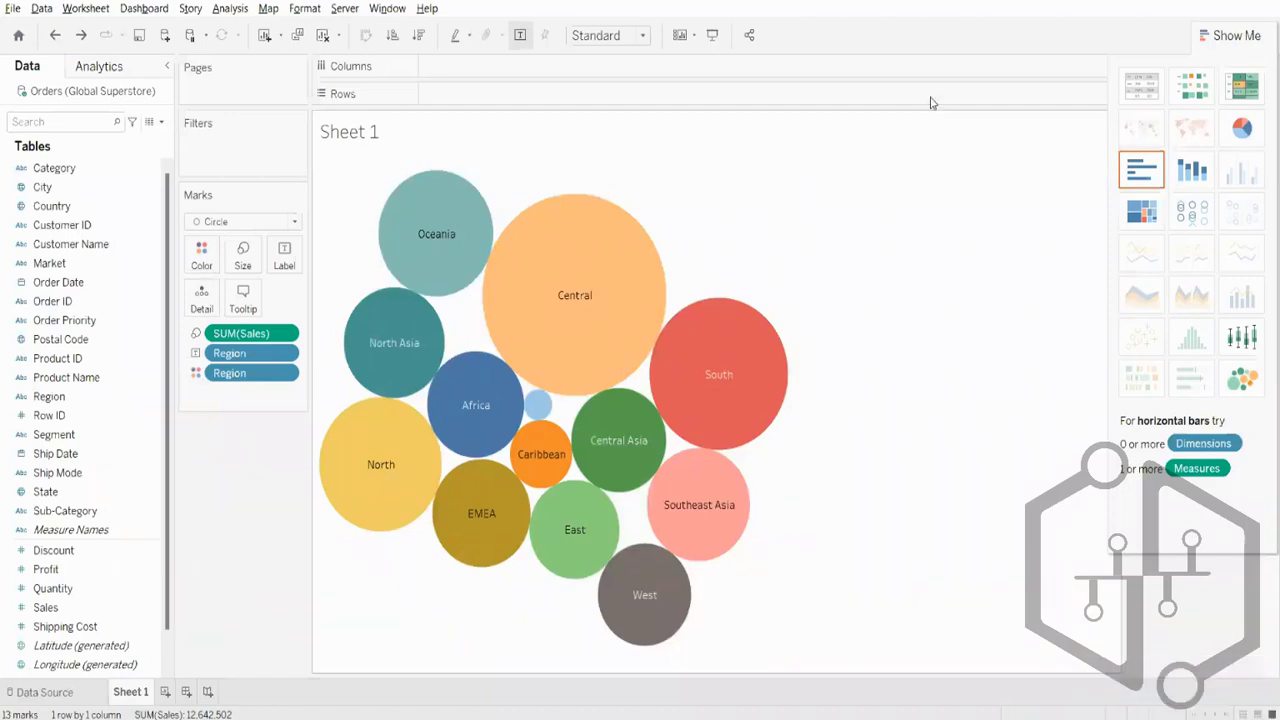
Clear the sheet and build a vertical bar chart with Market across the columns and Sales as rows.
{"action": "left_click", "coordinate": [323, 35]}
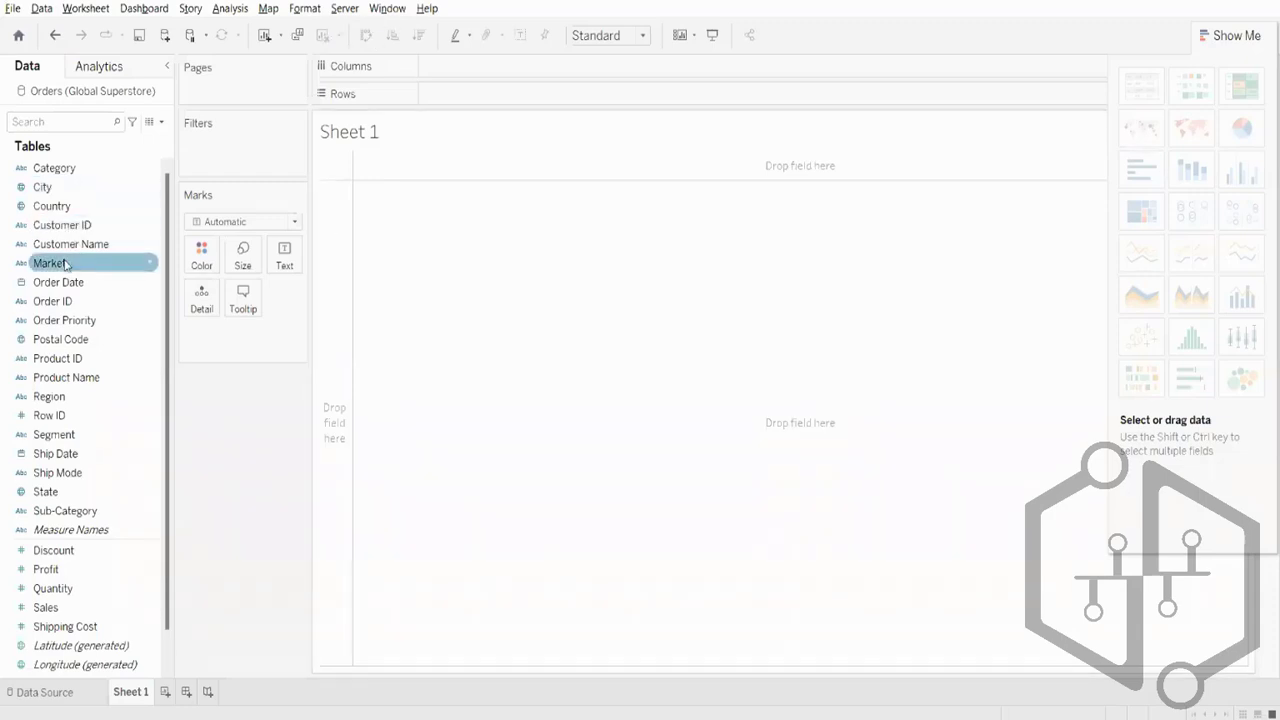
{"action": "left_click_drag", "start_coordinate": [65, 264], "coordinate": [480, 77]}
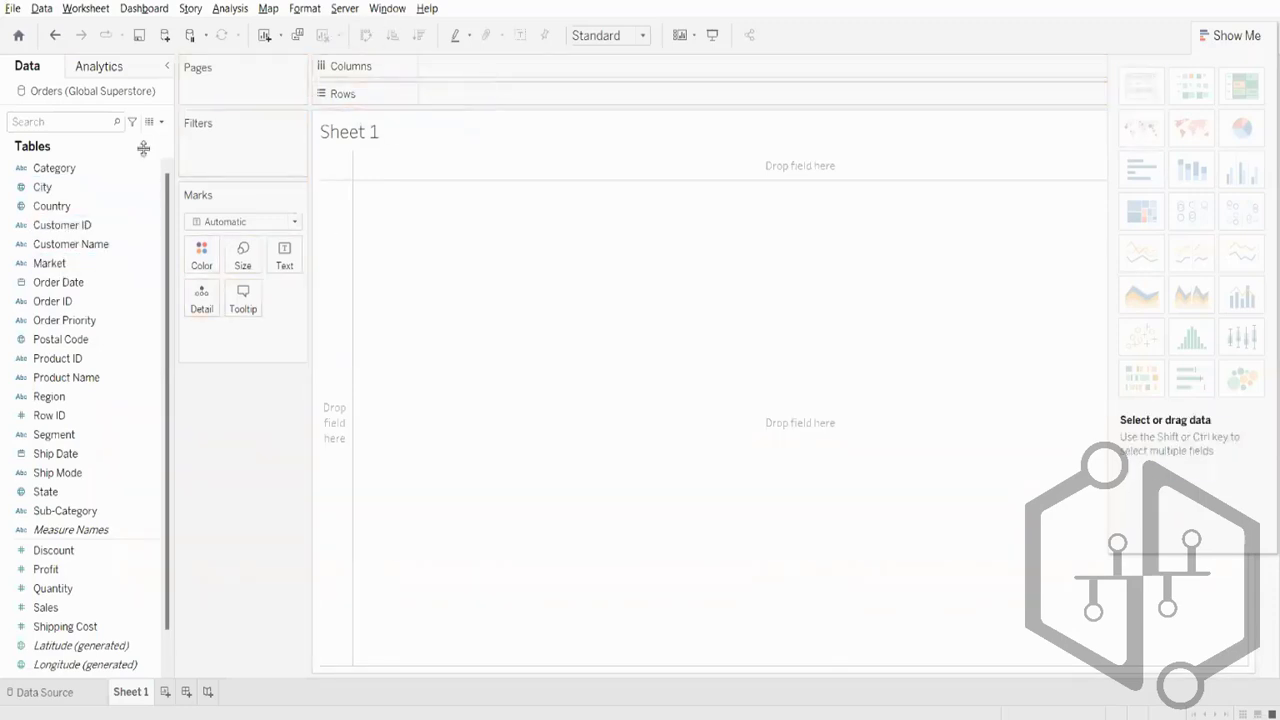
{"action": "left_click_drag", "start_coordinate": [55, 263], "coordinate": [505, 70]}
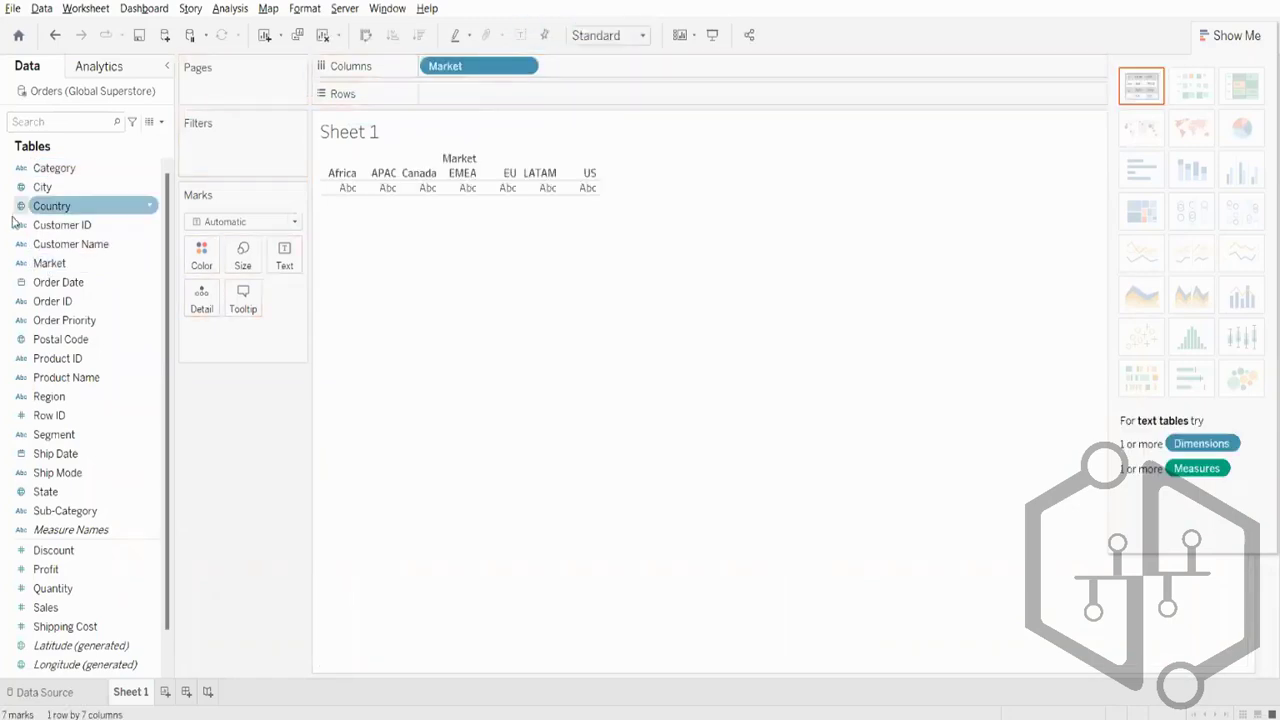
{"action": "left_click_drag", "start_coordinate": [50, 607], "coordinate": [657, 94]}
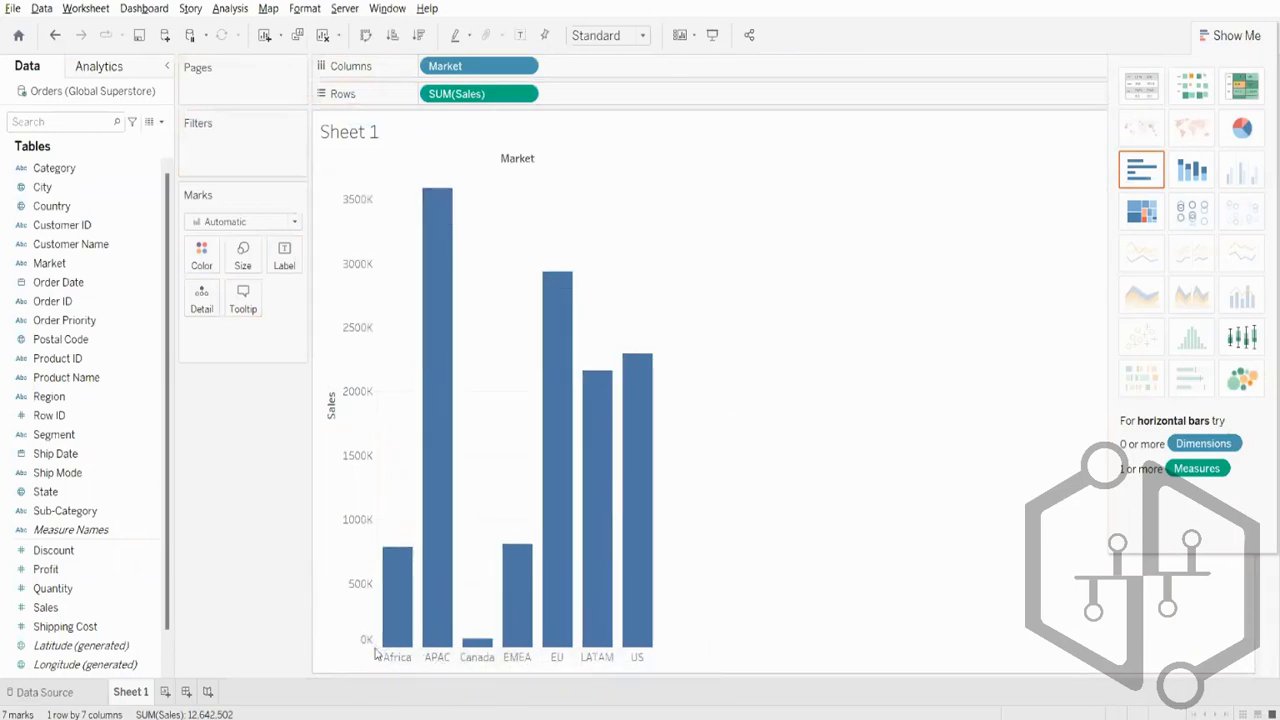
{"action": "mouse_move", "coordinate": [449, 297]}
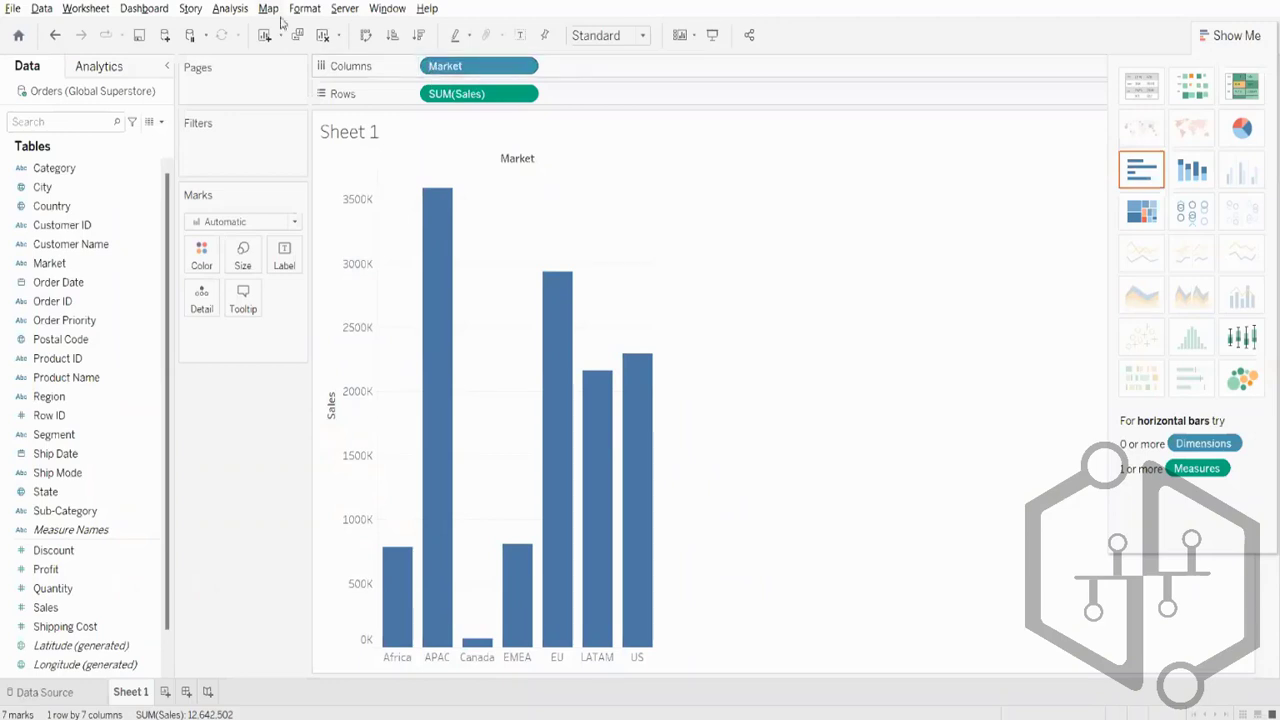
Clear the sheet and build a line chart of Sales by year of Order Date.
{"action": "left_click", "coordinate": [322, 35]}
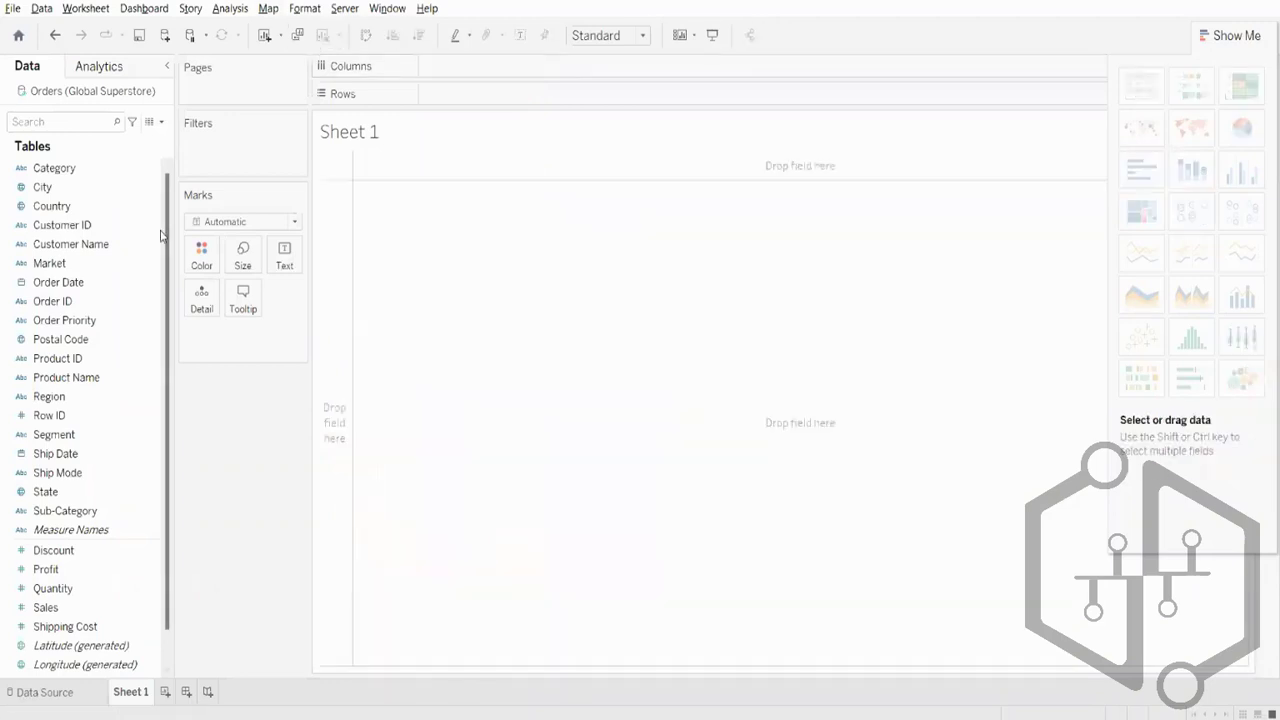
{"action": "left_click", "coordinate": [47, 303]}
{"action": "left_click_drag", "start_coordinate": [47, 313], "coordinate": [392, 42]}
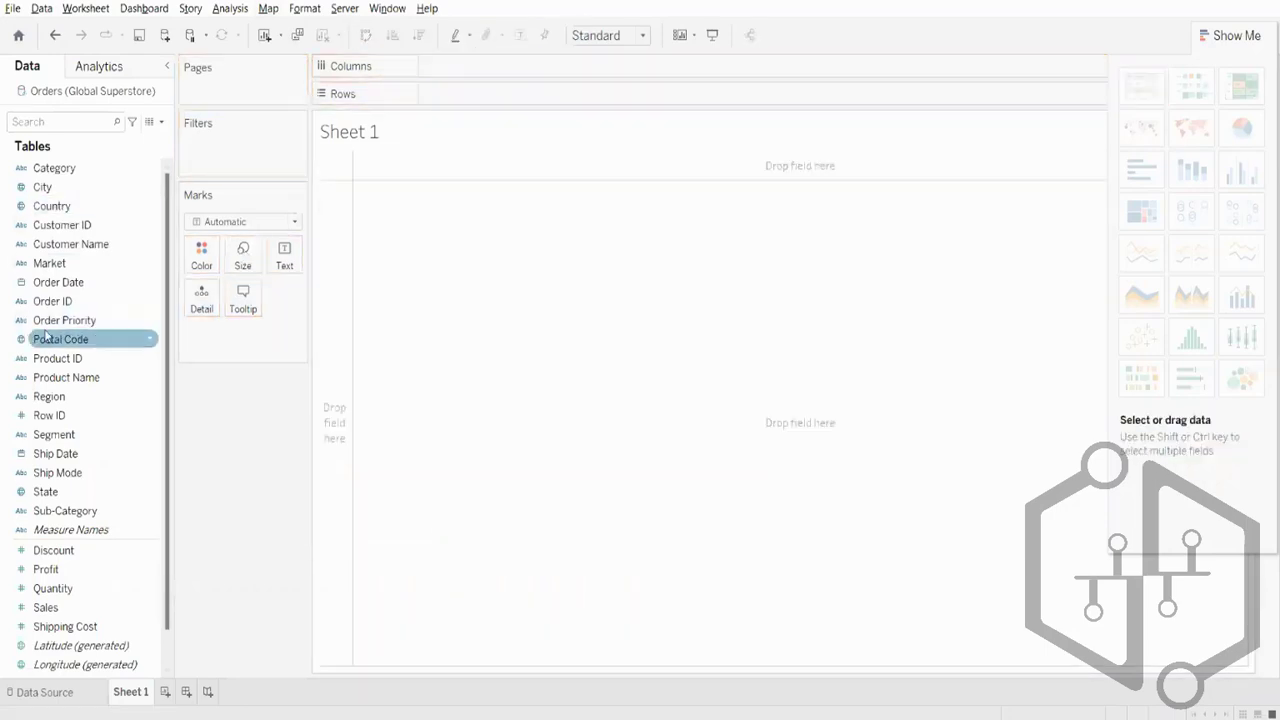
{"action": "left_click_drag", "start_coordinate": [64, 292], "coordinate": [465, 74]}
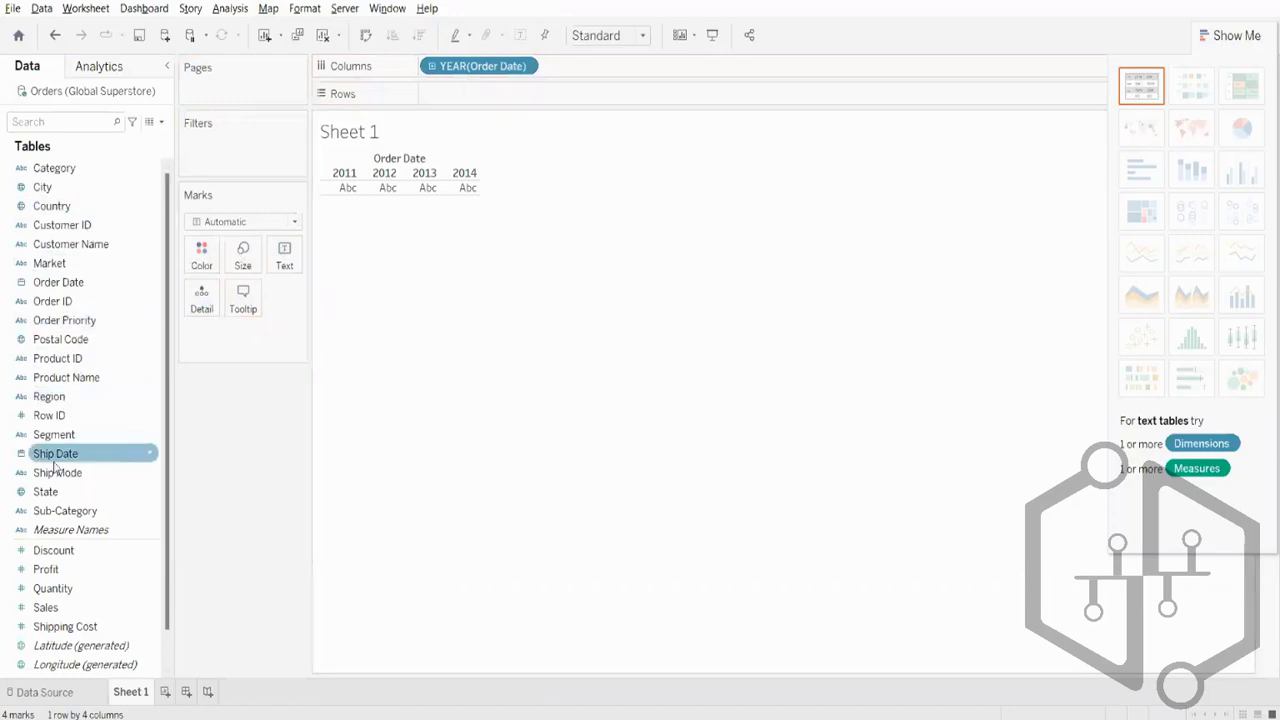
{"action": "left_click_drag", "start_coordinate": [46, 606], "coordinate": [454, 87]}
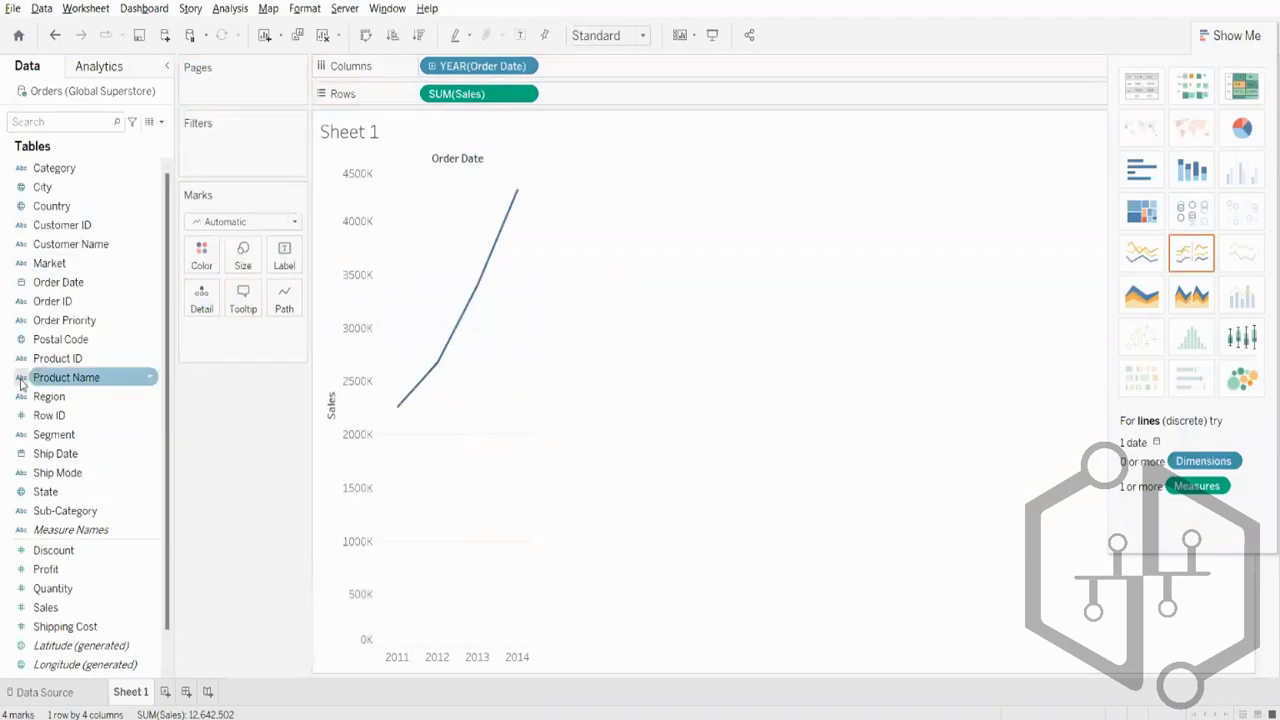
Split the yearly Sales line into separate coloured lines by Market and inspect them.
{"action": "left_click_drag", "start_coordinate": [43, 267], "coordinate": [206, 262]}
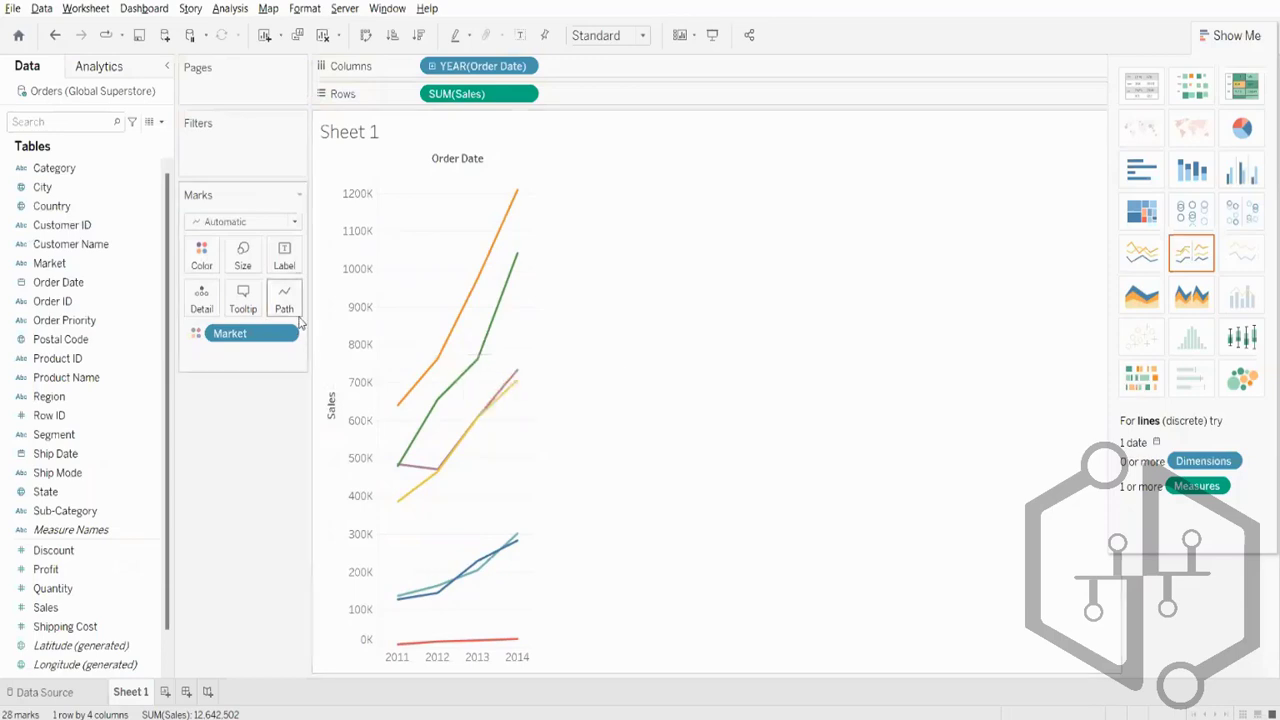
{"action": "mouse_move", "coordinate": [519, 646]}
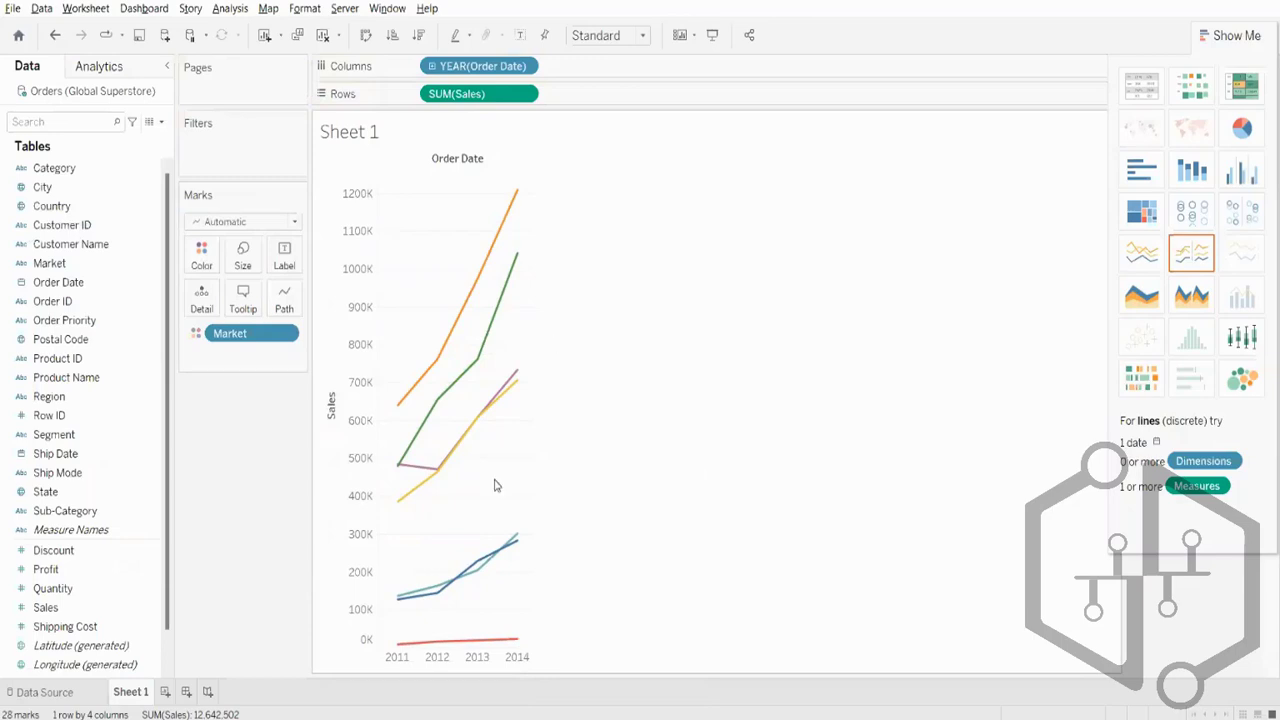
{"action": "mouse_move", "coordinate": [508, 233]}
Apply the Rank quick table calculation to the Sales measure in the rows and hide the chart-type suggestions.
{"action": "left_click", "coordinate": [348, 324]}
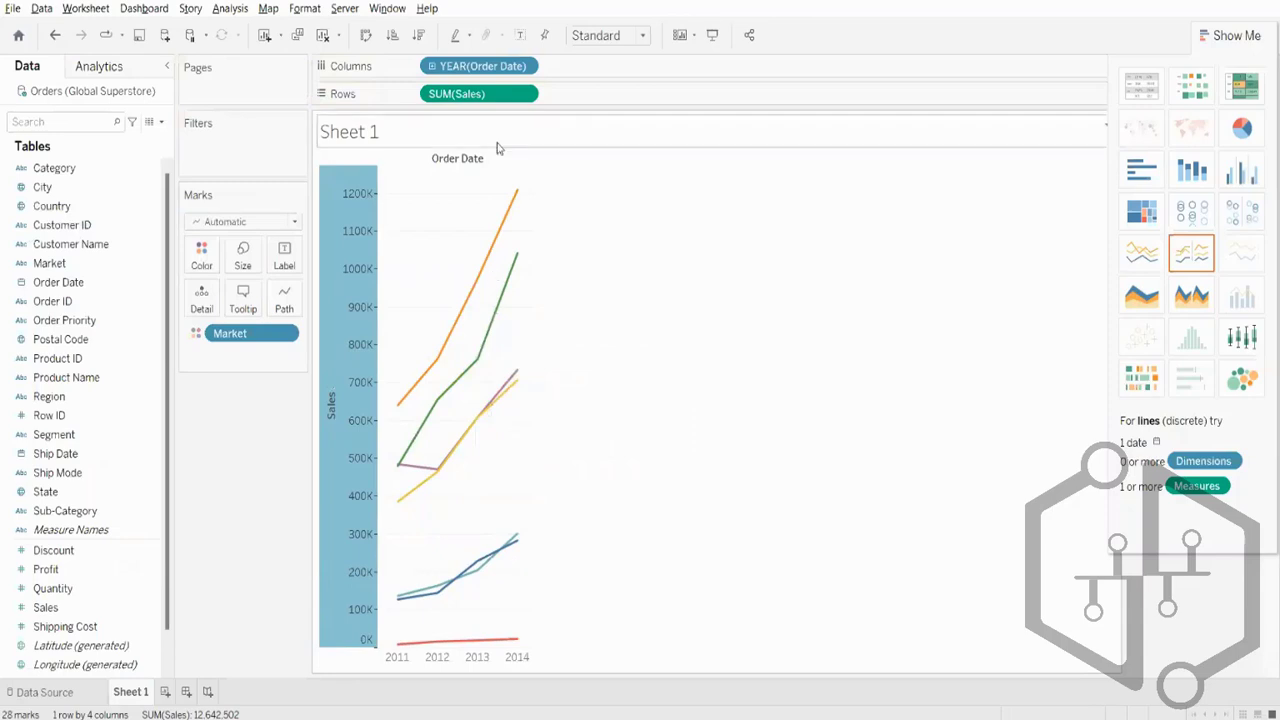
{"action": "right_click", "coordinate": [484, 94]}
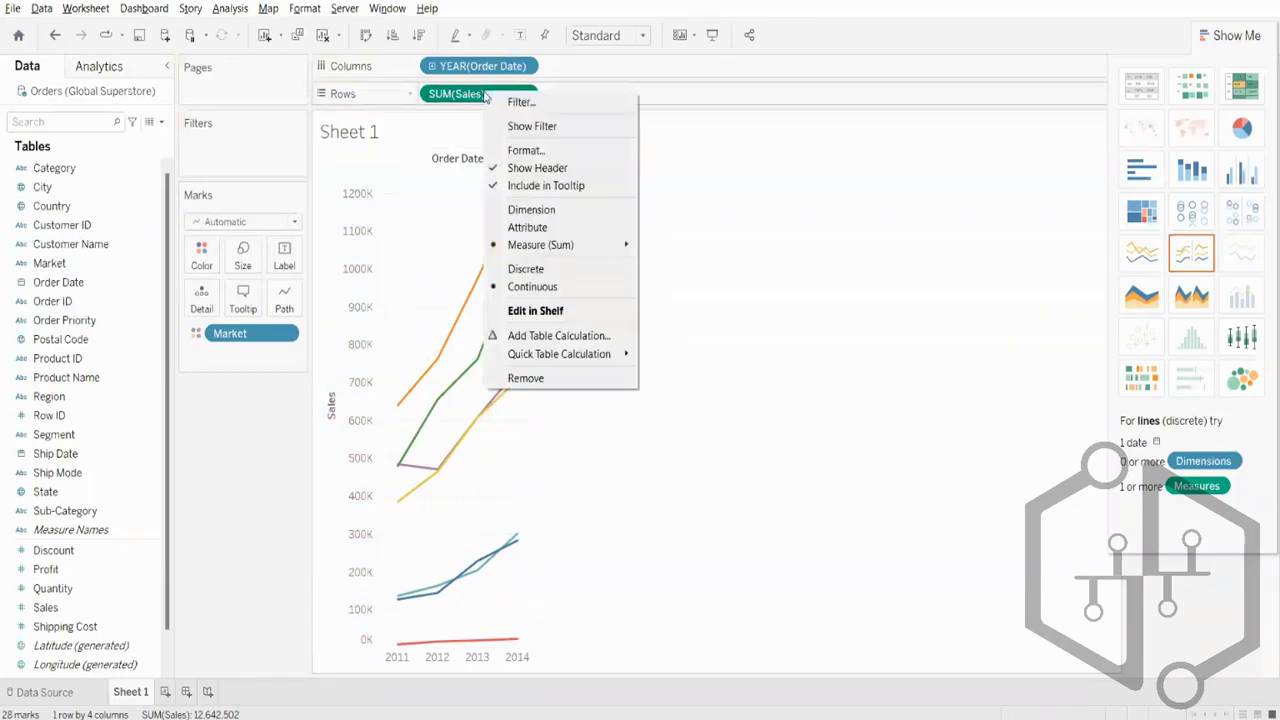
{"action": "mouse_move", "coordinate": [616, 359]}
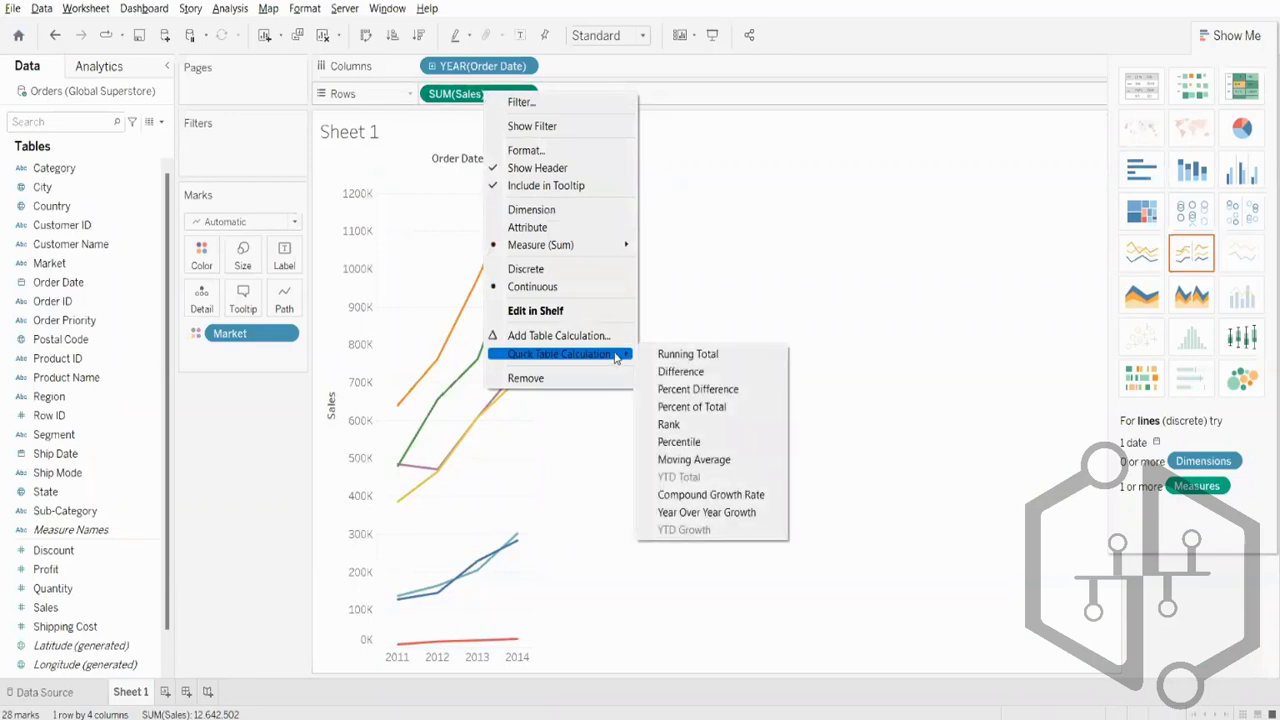
{"action": "left_click", "coordinate": [673, 425]}
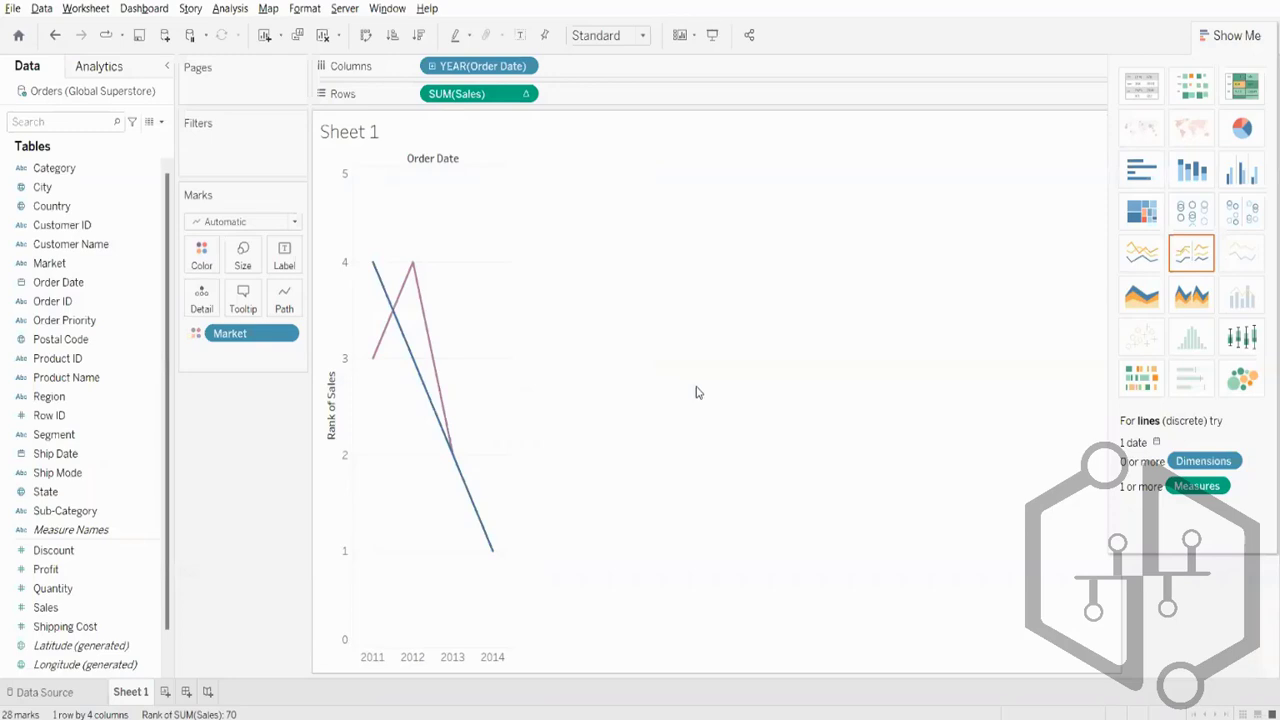
{"action": "left_click", "coordinate": [1220, 36]}
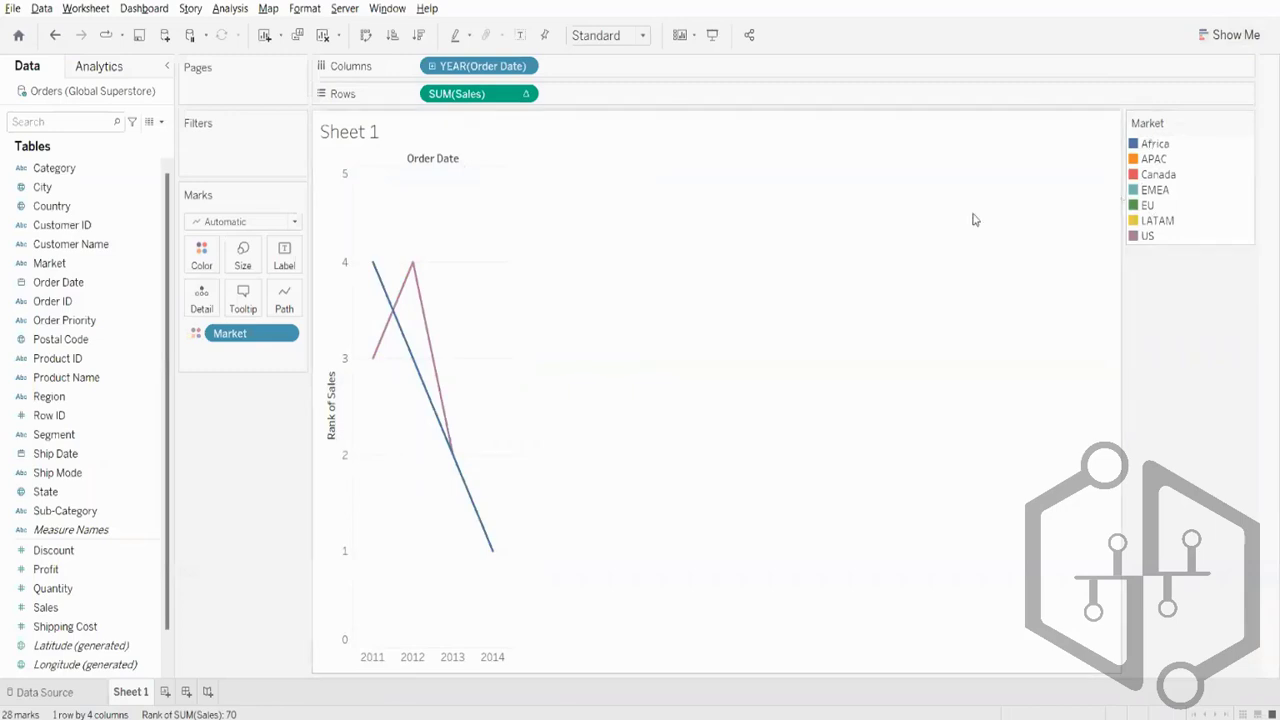
Compute the Sales rank using Market and widen the chart's year columns to more than double their width.
{"action": "right_click", "coordinate": [466, 96]}
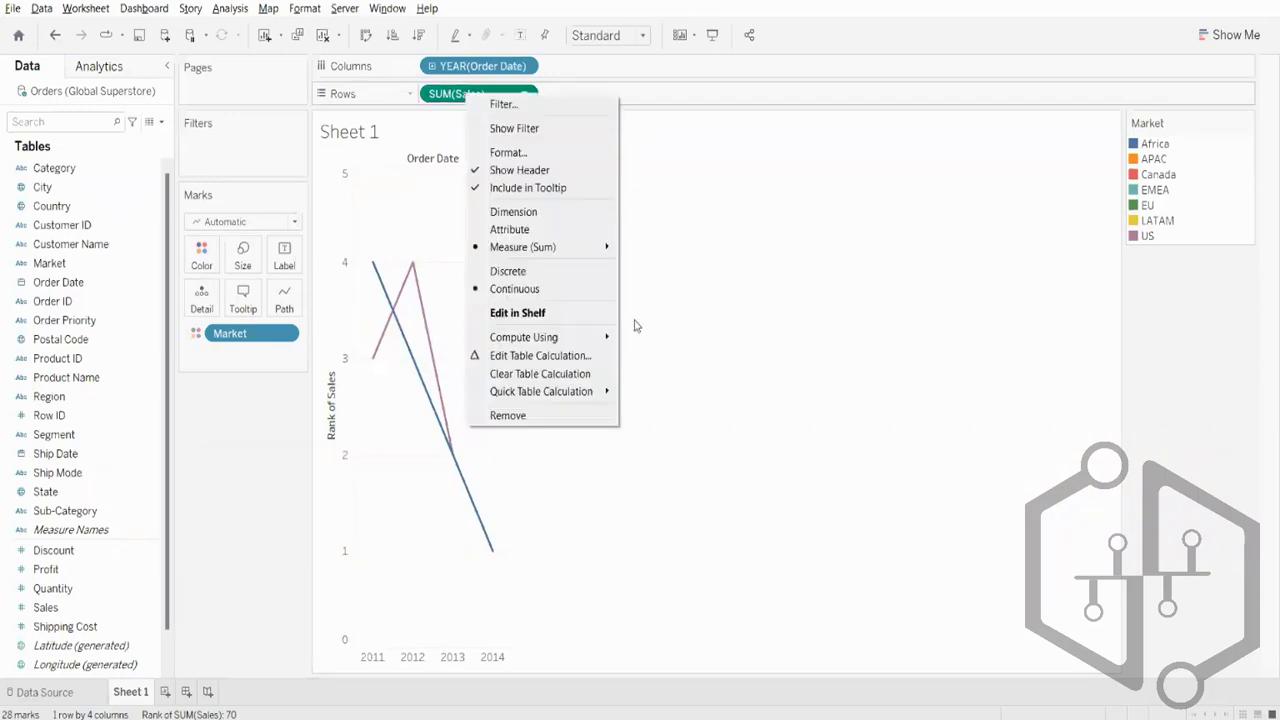
{"action": "mouse_move", "coordinate": [563, 343]}
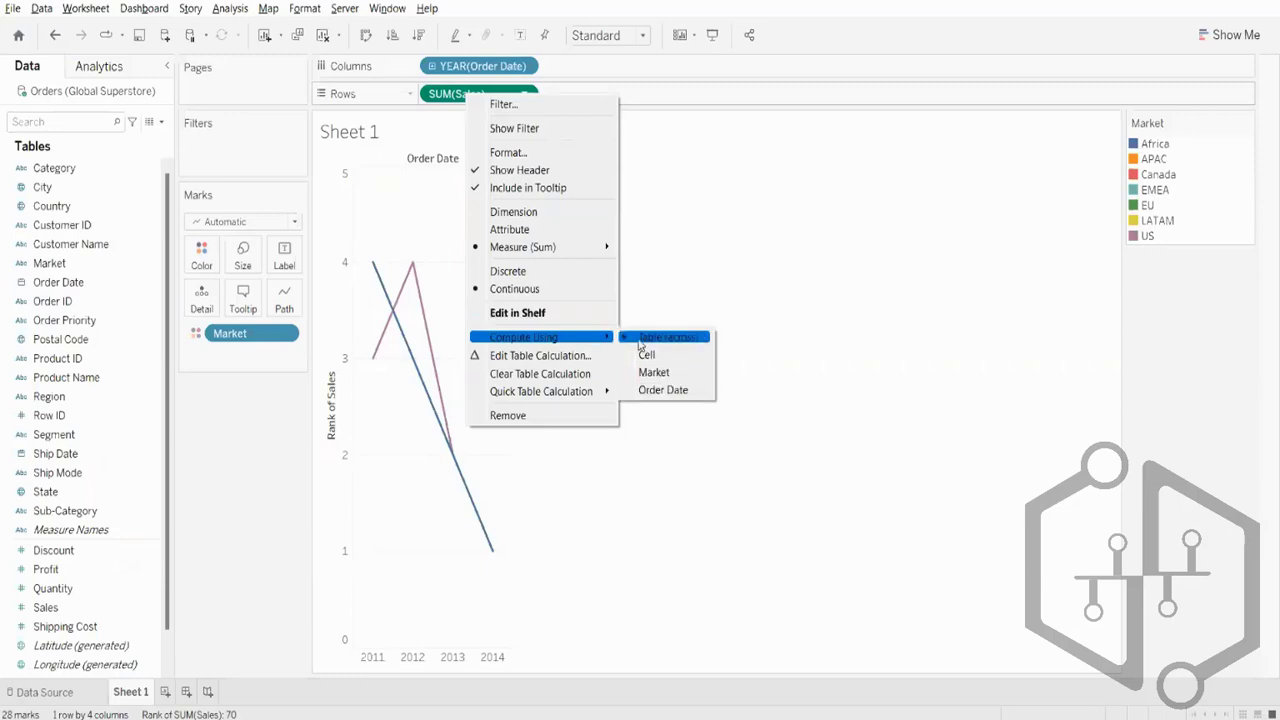
{"action": "left_click", "coordinate": [645, 375]}
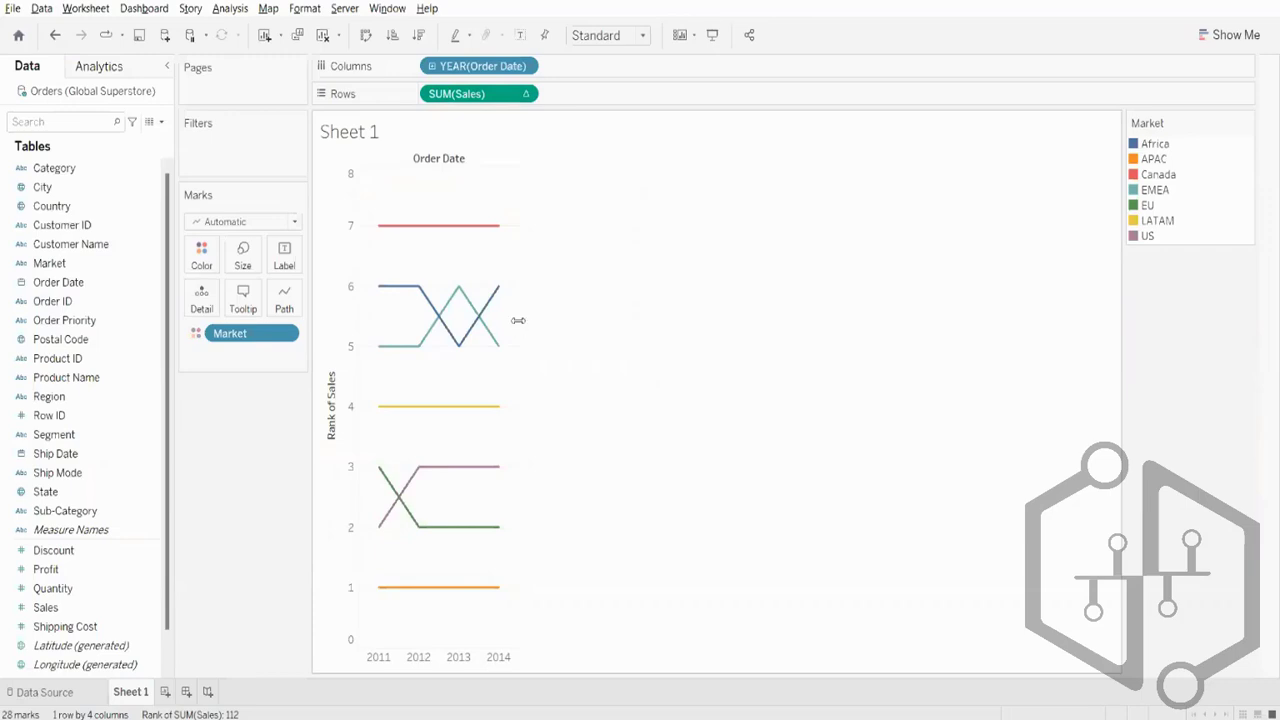
{"action": "left_click_drag", "start_coordinate": [518, 320], "coordinate": [877, 306]}
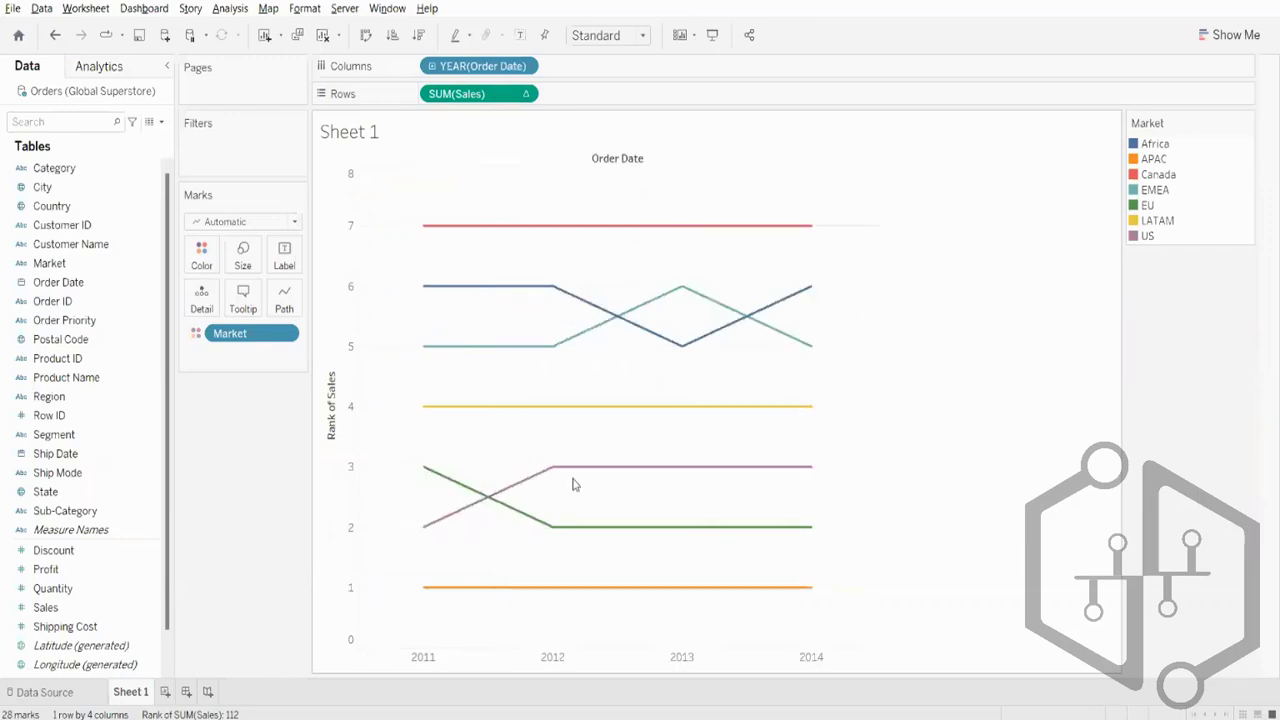
Examine the Sales rank of LATAM, EMEA, US and Canada across the years on the chart.
{"action": "mouse_move", "coordinate": [443, 400]}
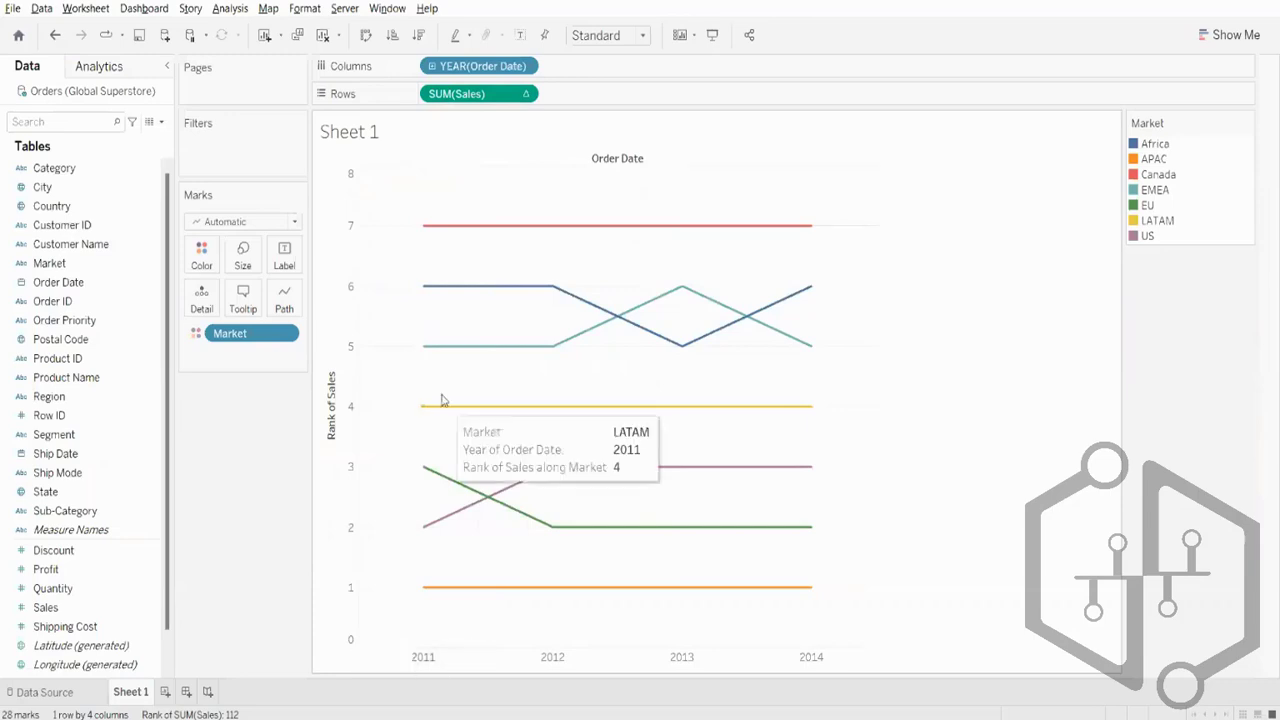
{"action": "mouse_move", "coordinate": [726, 318]}
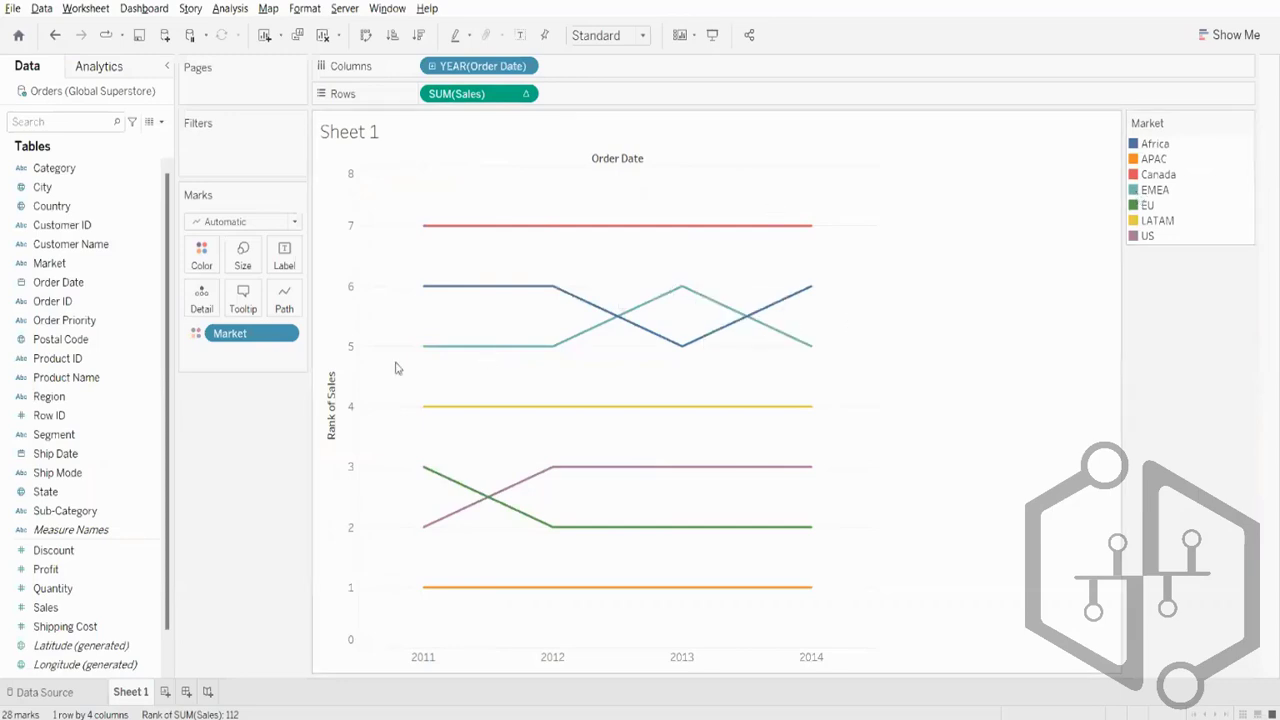
{"action": "mouse_move", "coordinate": [425, 350]}
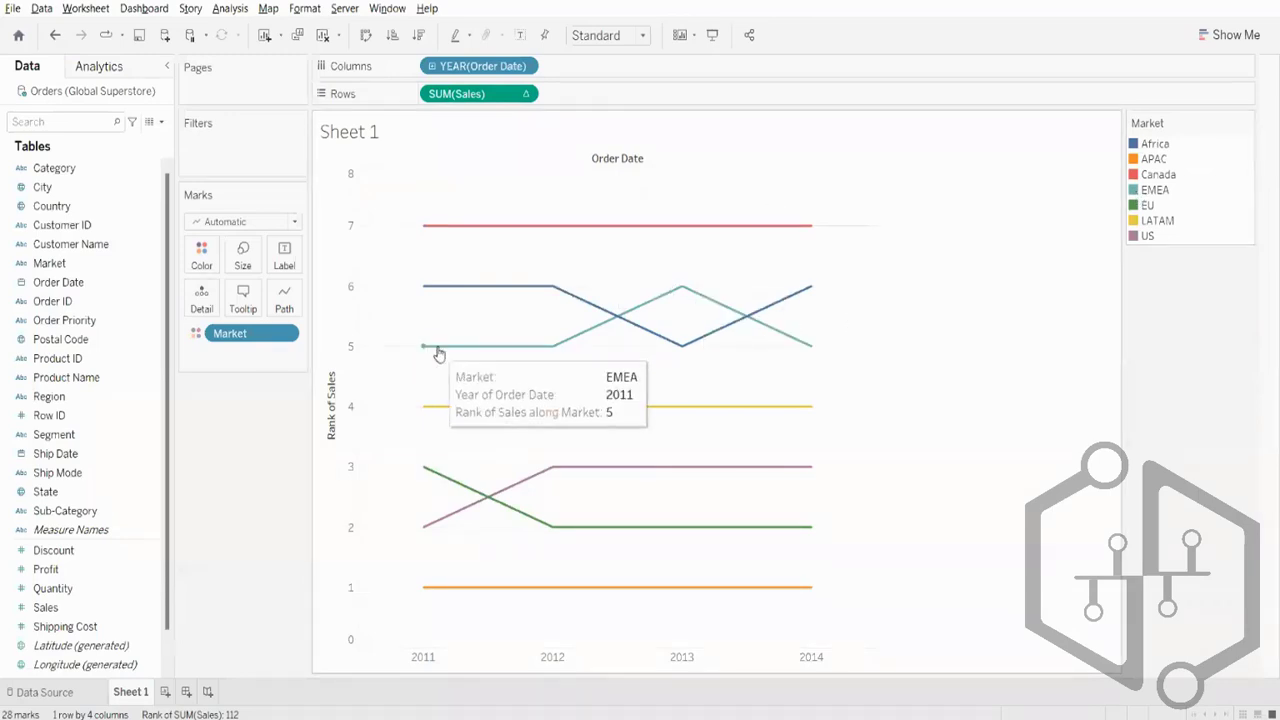
{"action": "mouse_move", "coordinate": [531, 354]}
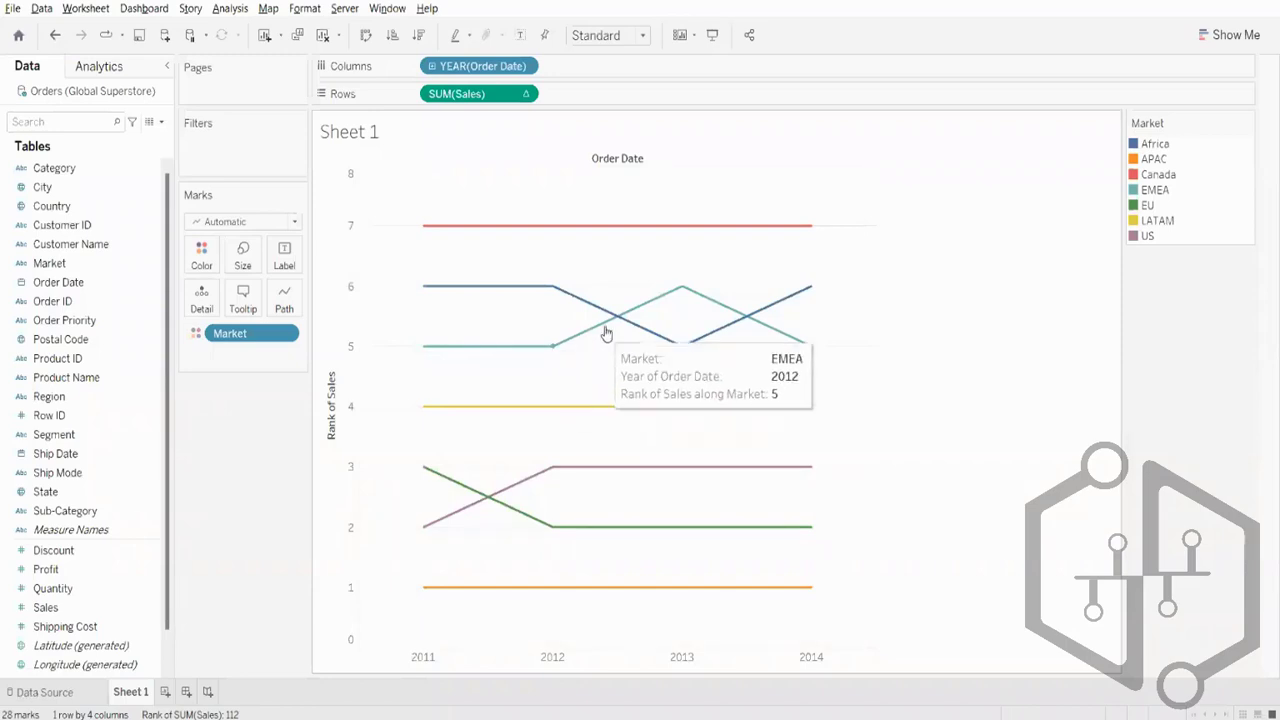
{"action": "mouse_move", "coordinate": [651, 308]}
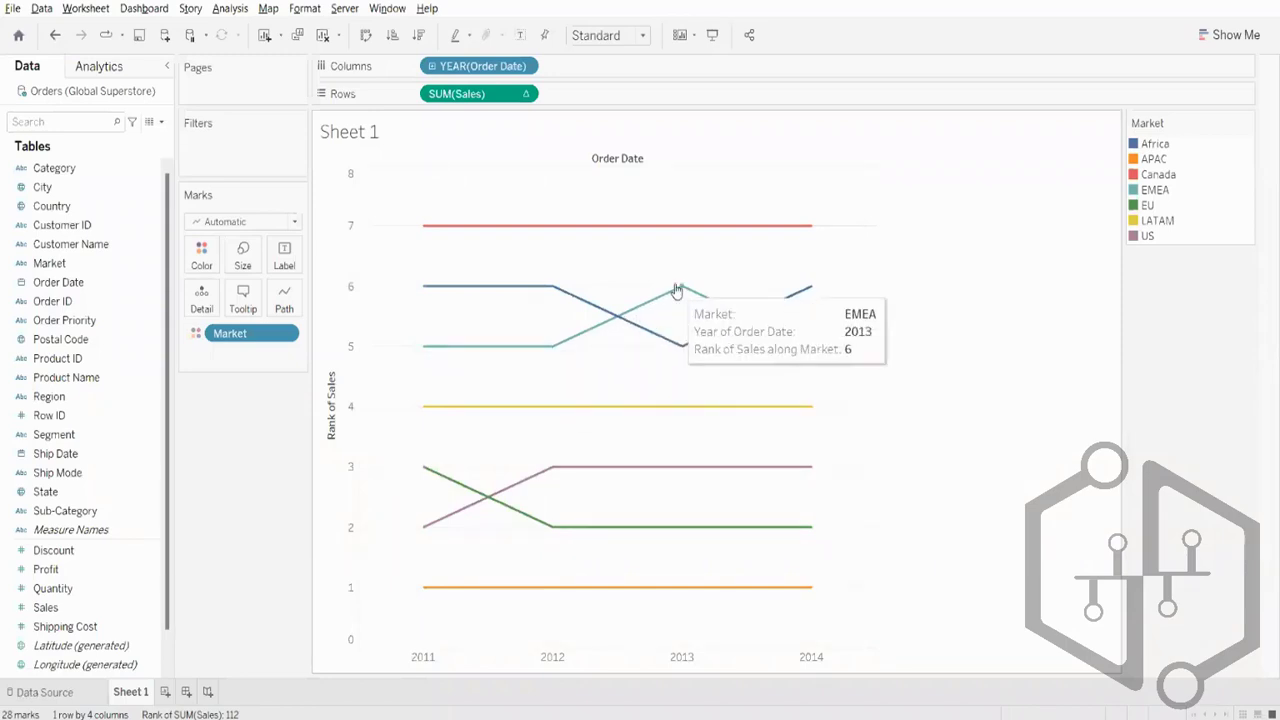
{"action": "mouse_move", "coordinate": [672, 289]}
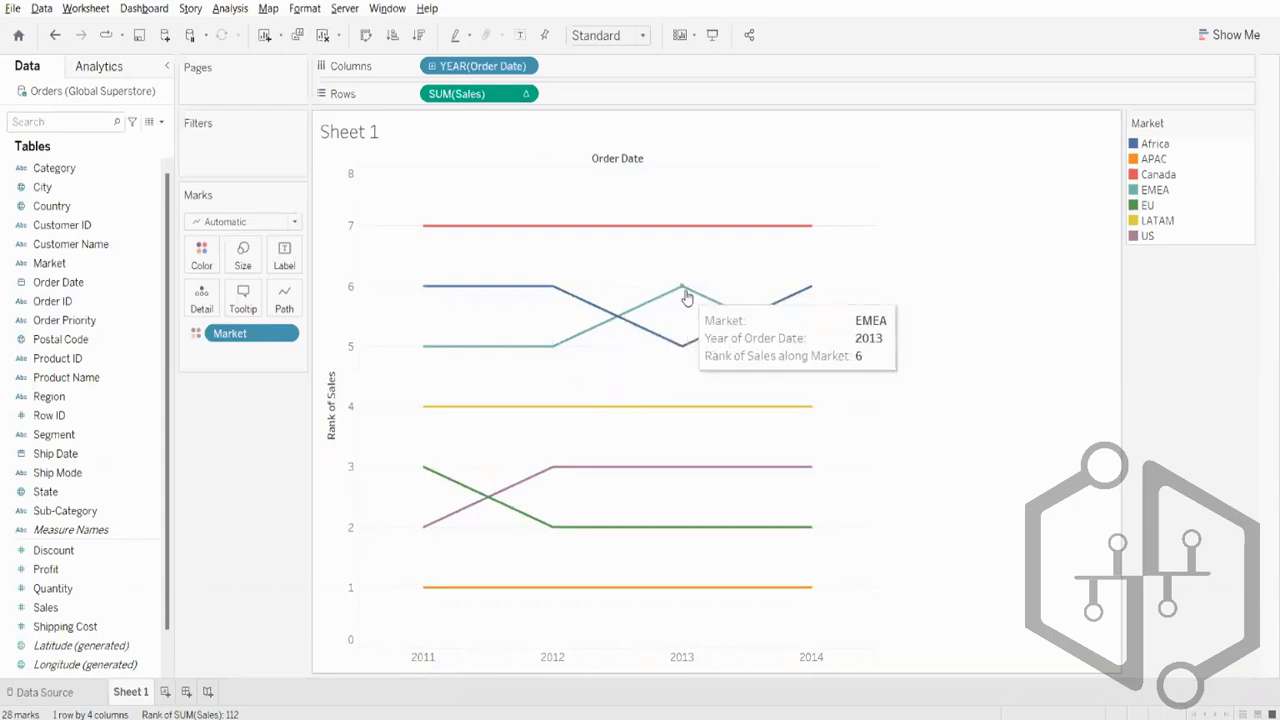
{"action": "mouse_move", "coordinate": [801, 349]}
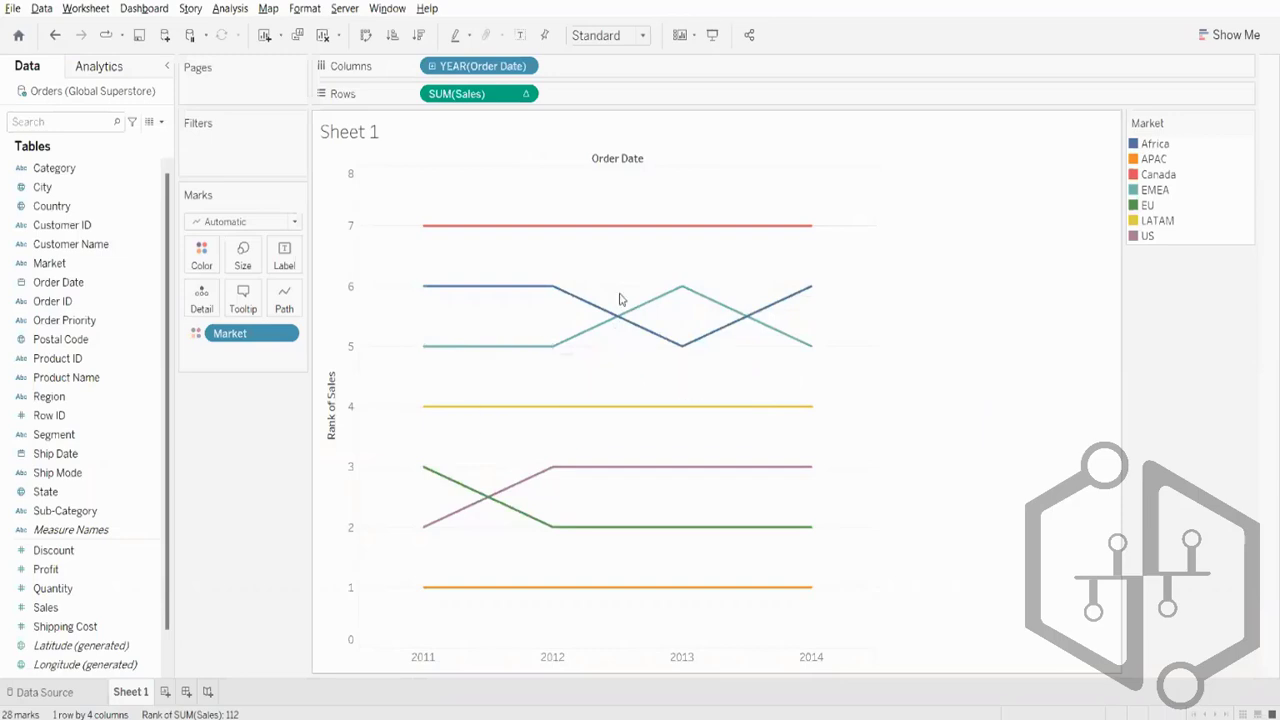
{"action": "mouse_move", "coordinate": [424, 527]}
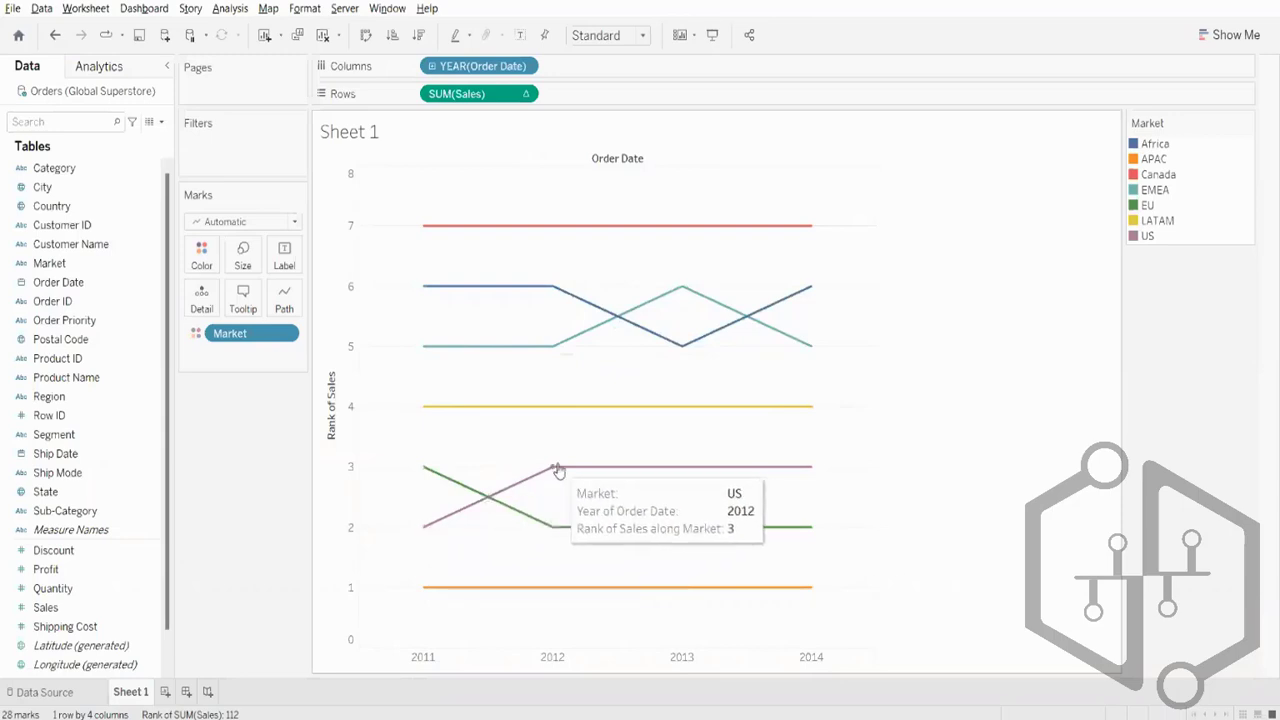
{"action": "mouse_move", "coordinate": [806, 468]}
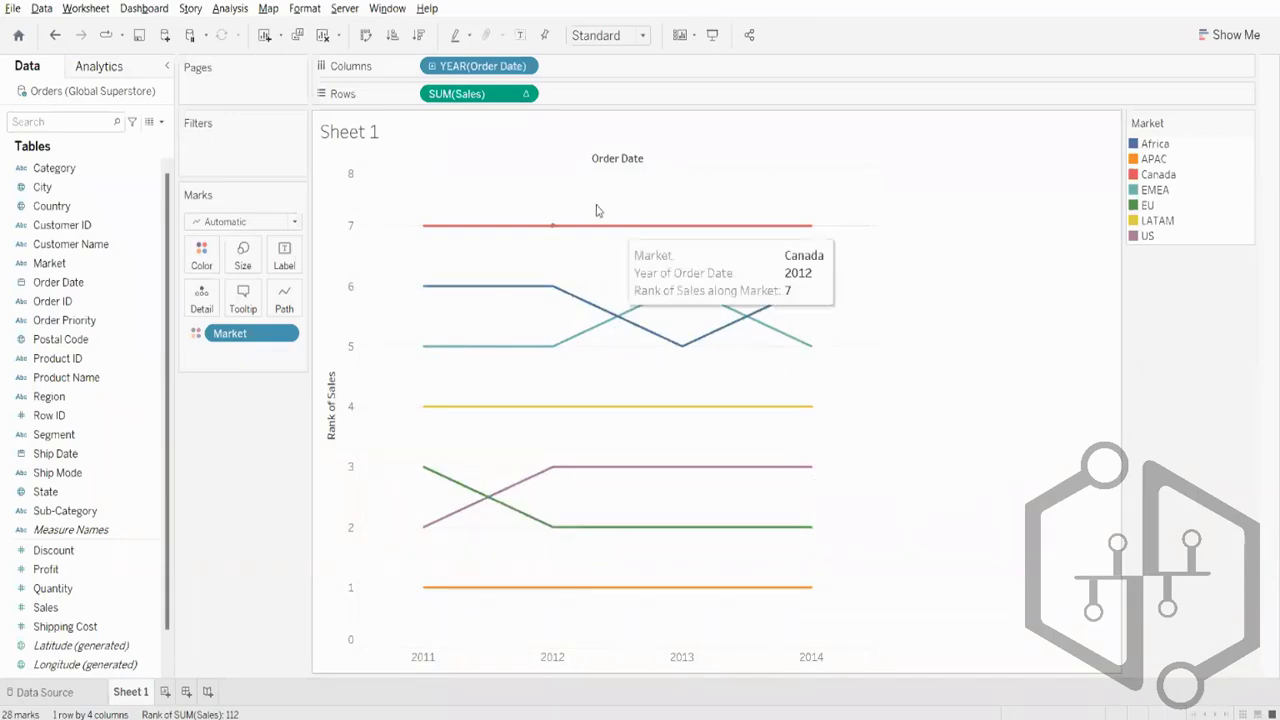
Convert the Sales rank to discrete, set the mark type to Line, and make the rank rows taller.
{"action": "right_click", "coordinate": [468, 96]}
{"action": "left_click", "coordinate": [535, 272]}
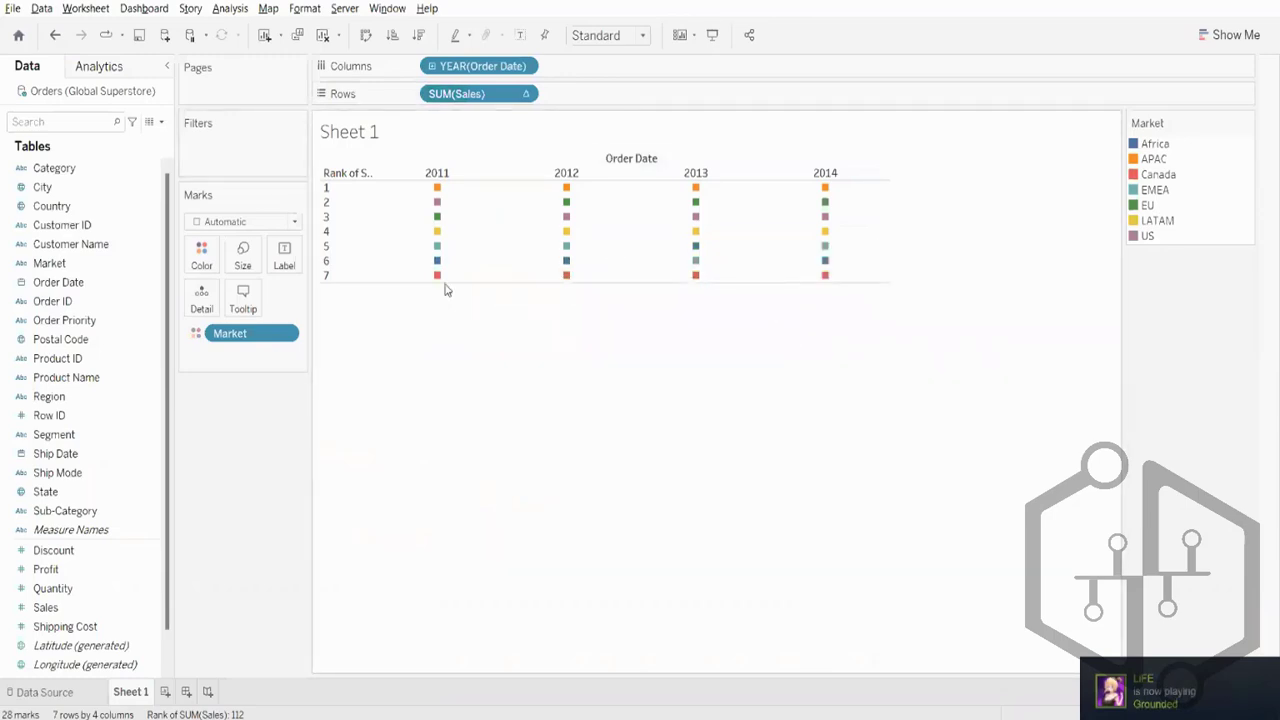
{"action": "left_click", "coordinate": [281, 221]}
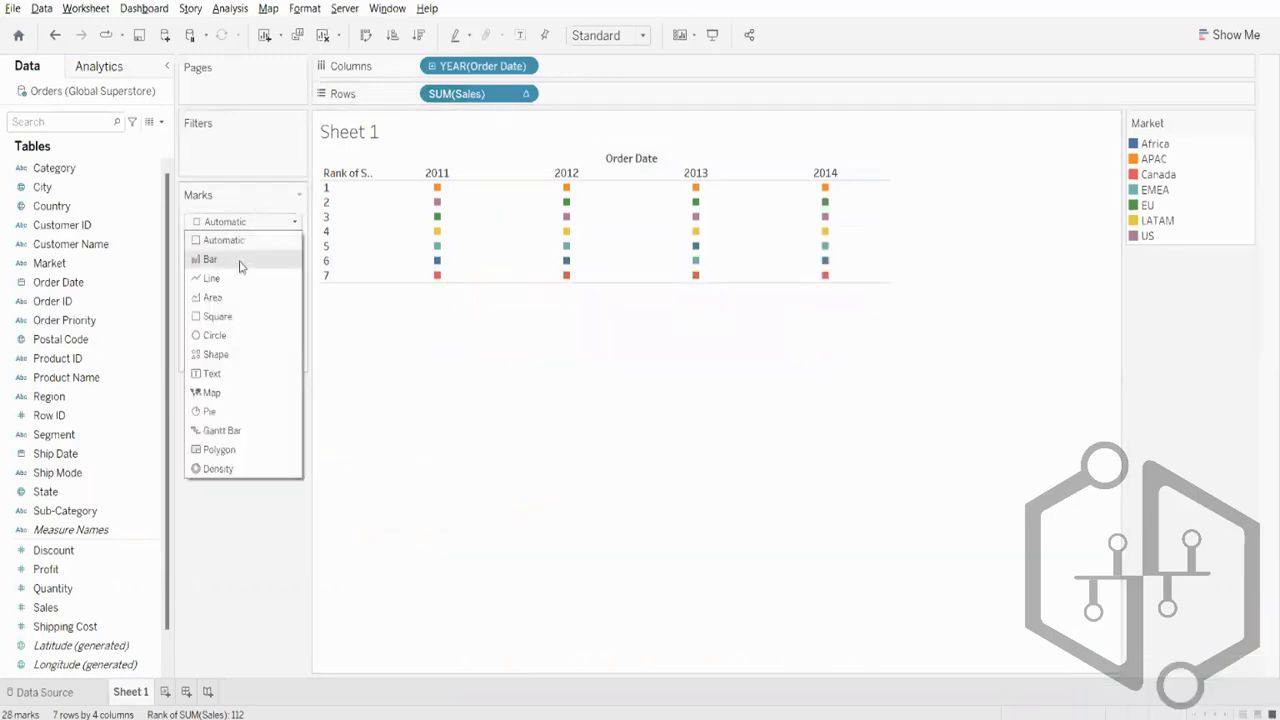
{"action": "left_click", "coordinate": [212, 279]}
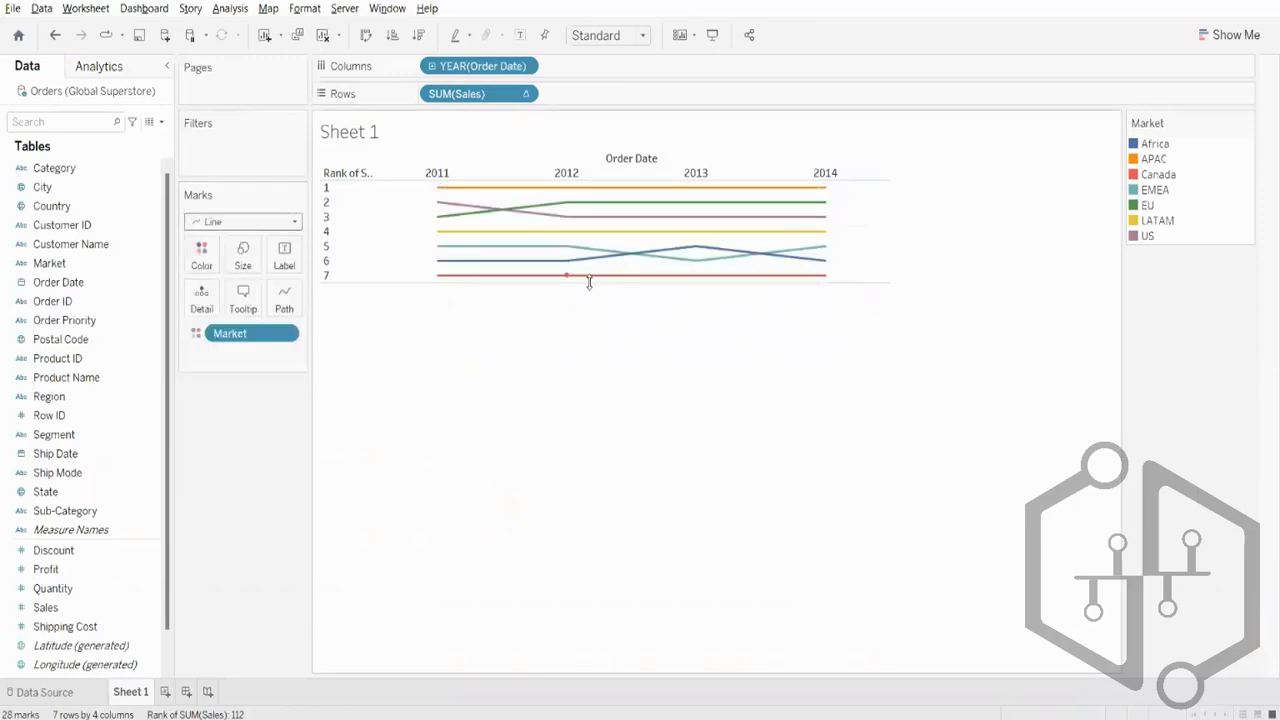
{"action": "left_click_drag", "start_coordinate": [589, 282], "coordinate": [603, 508]}
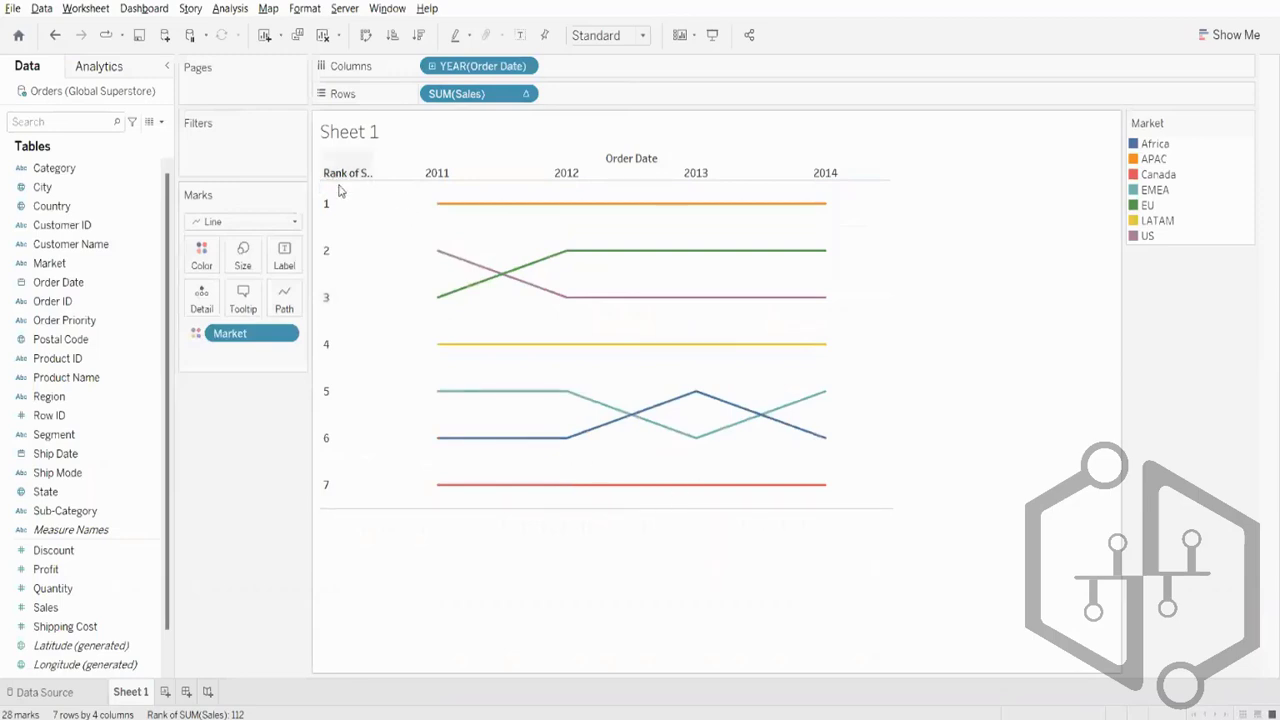
Check the market rank lines by year, and expand Order Date to quarters before collapsing it back to years.
{"action": "mouse_move", "coordinate": [445, 305]}
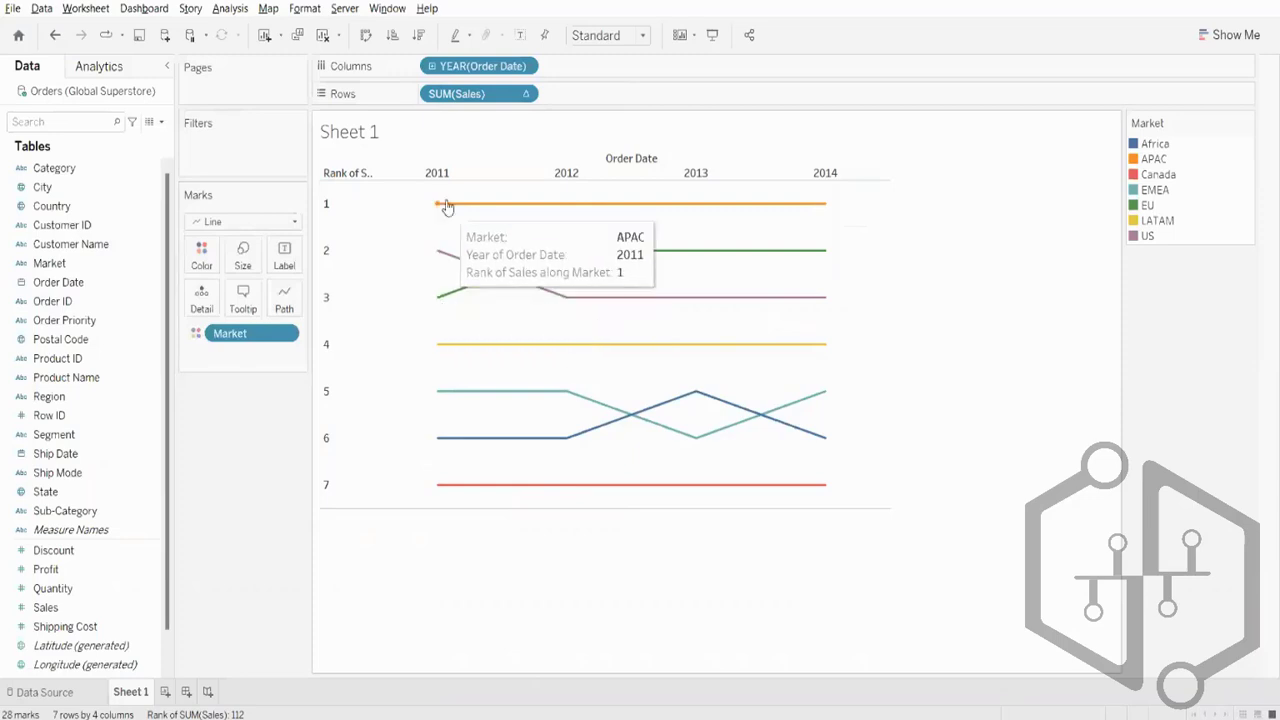
{"action": "mouse_move", "coordinate": [573, 258]}
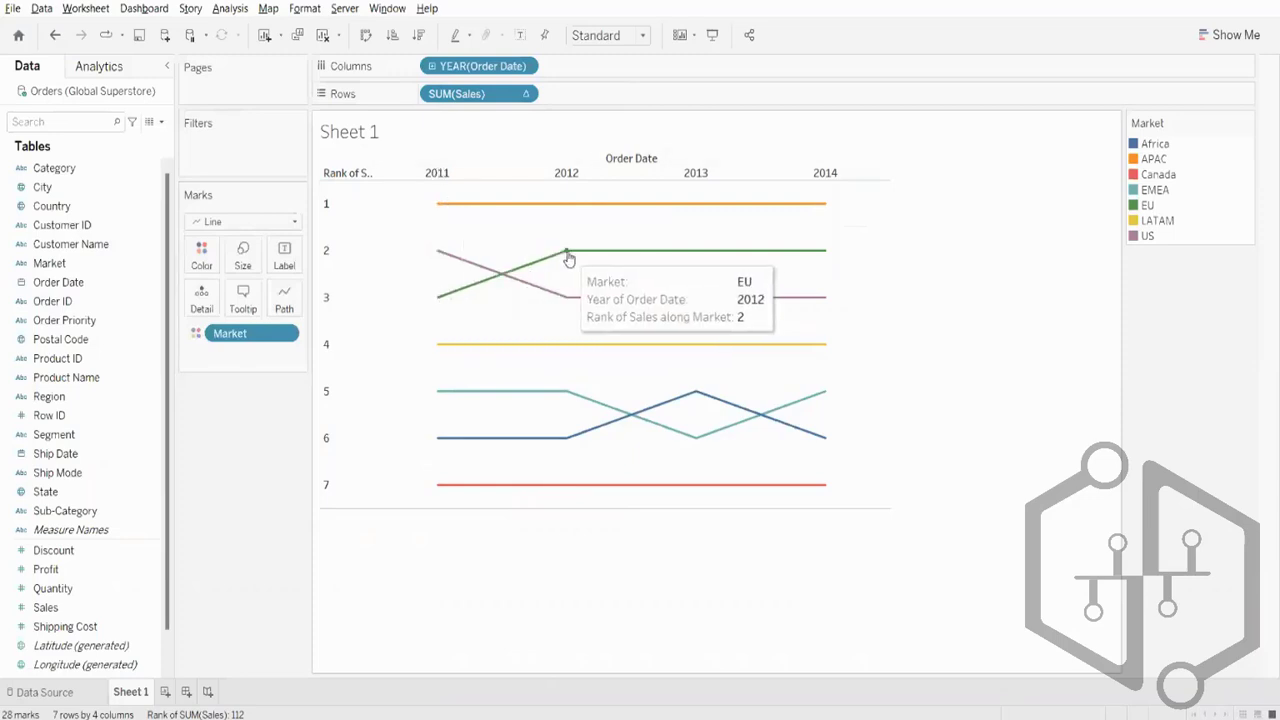
{"action": "mouse_move", "coordinate": [438, 442]}
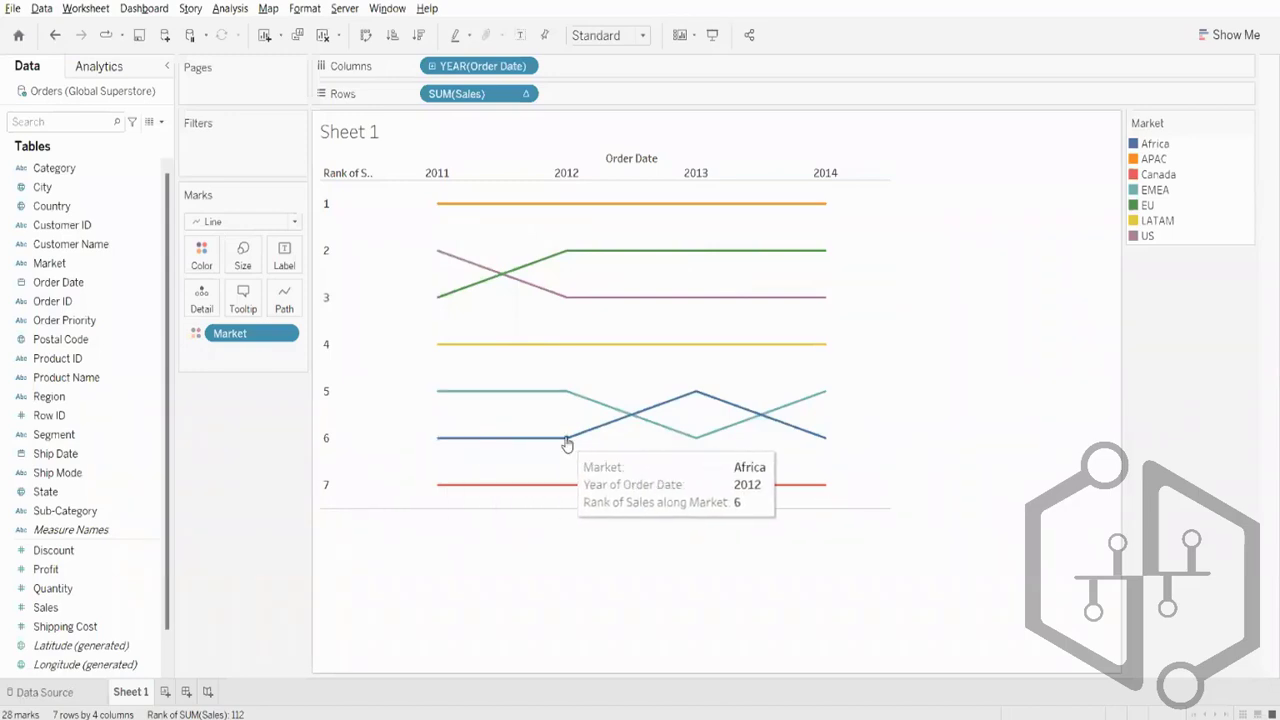
{"action": "mouse_move", "coordinate": [676, 399]}
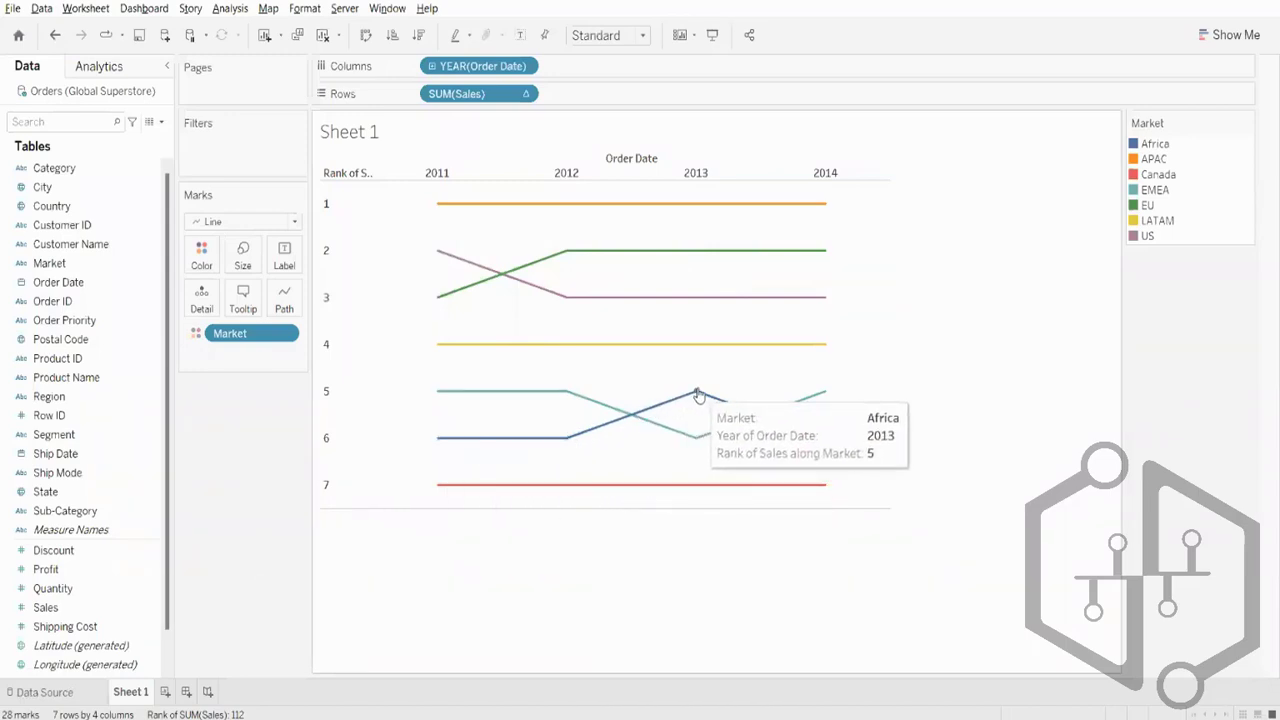
{"action": "mouse_move", "coordinate": [807, 440]}
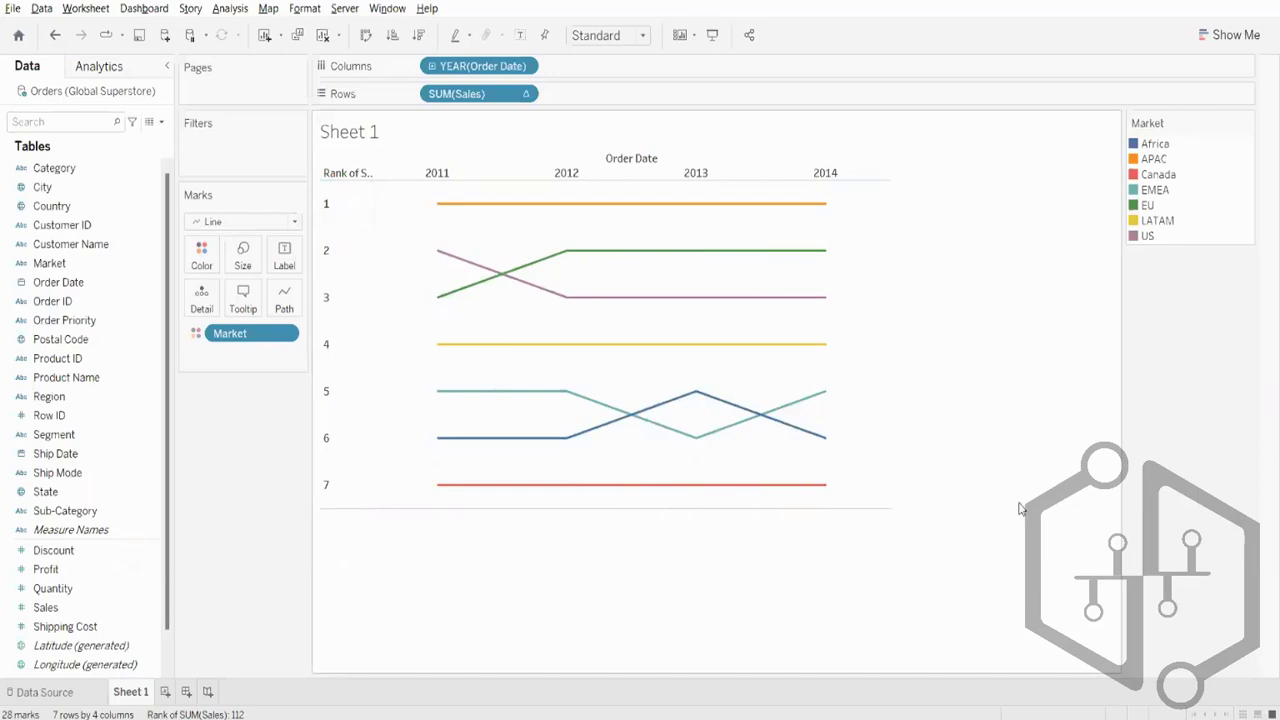
{"action": "mouse_move", "coordinate": [471, 268]}
{"action": "left_click", "coordinate": [431, 66]}
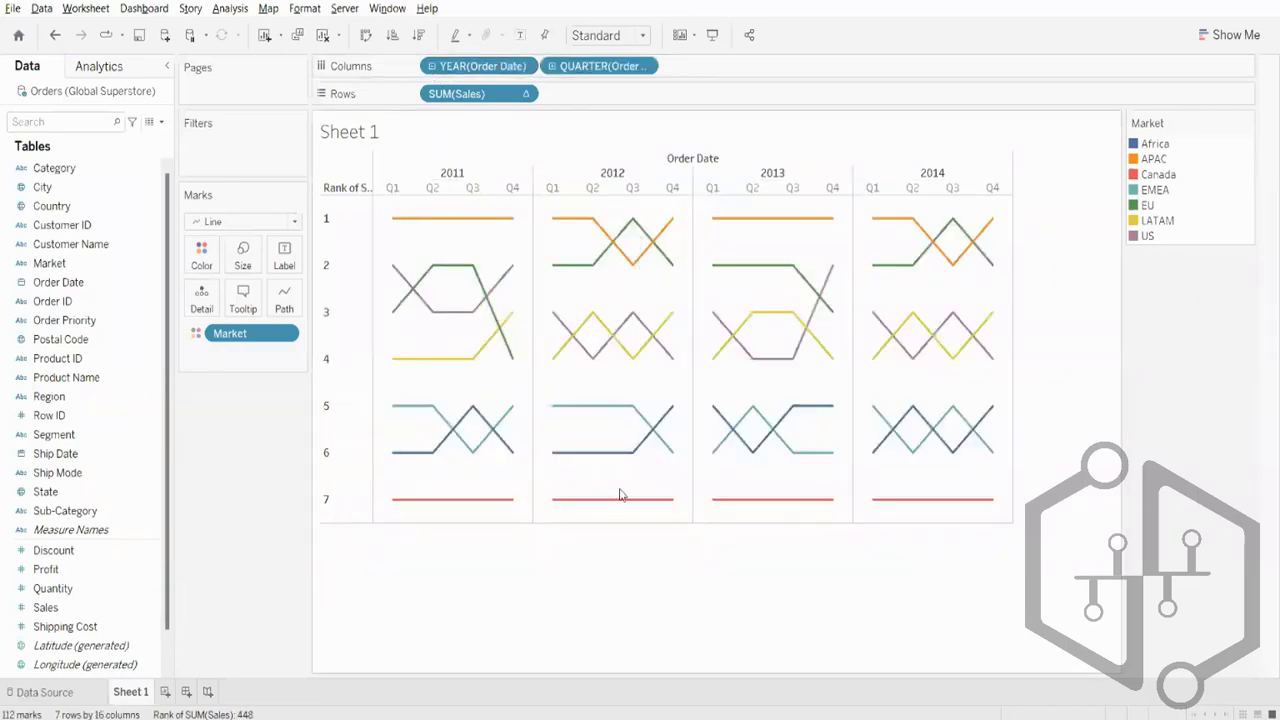
{"action": "left_click", "coordinate": [432, 66]}
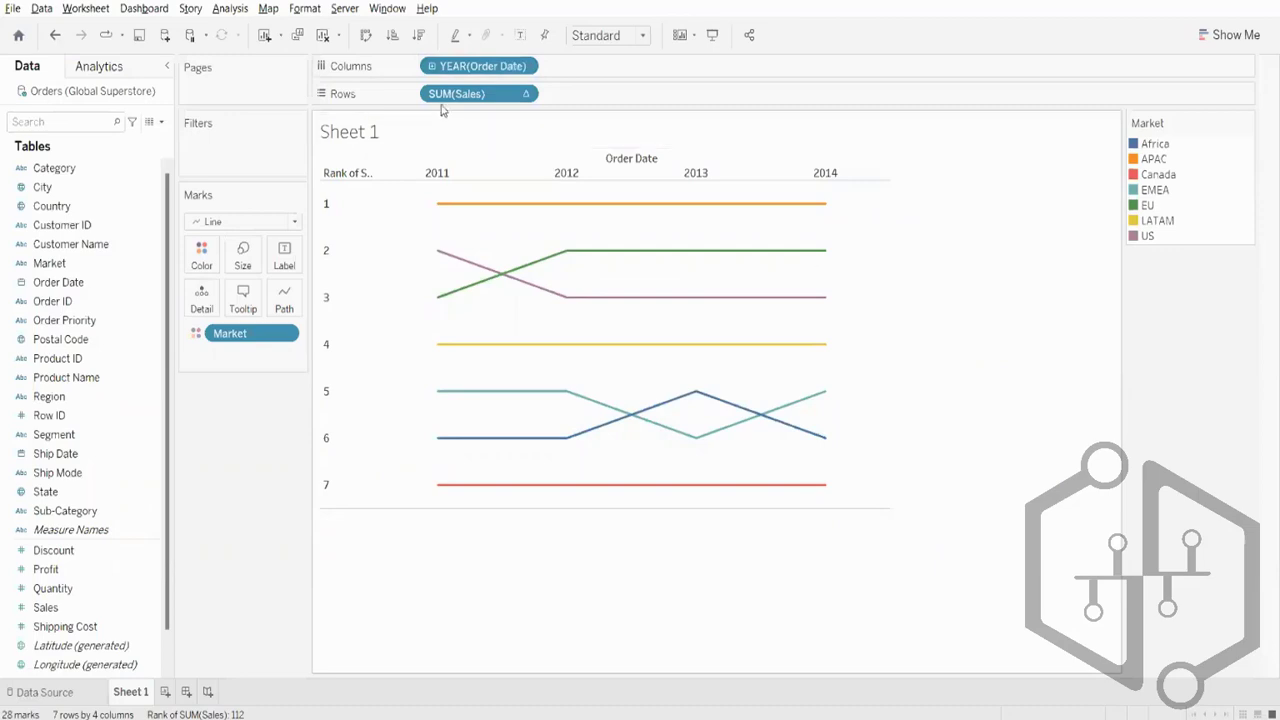
{"action": "mouse_move", "coordinate": [475, 357]}
{"action": "left_click", "coordinate": [286, 262]}
{"action": "left_click", "coordinate": [316, 293]}
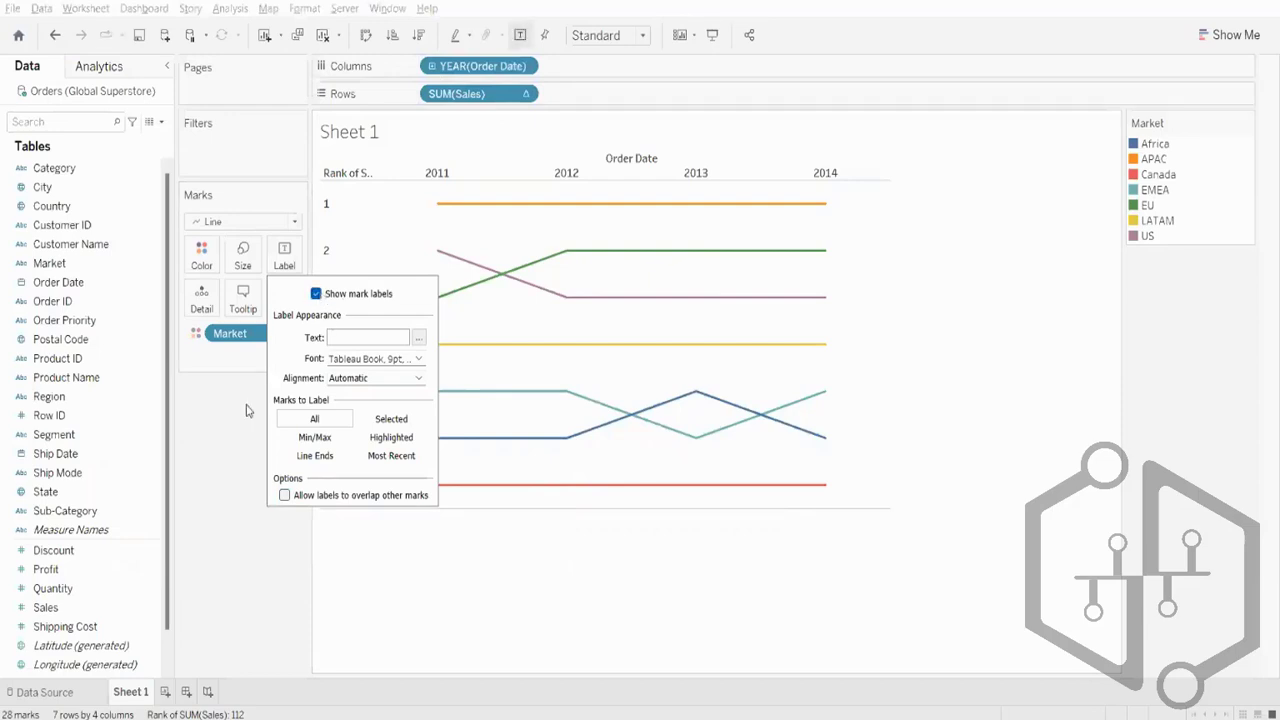
{"action": "left_click", "coordinate": [316, 294]}
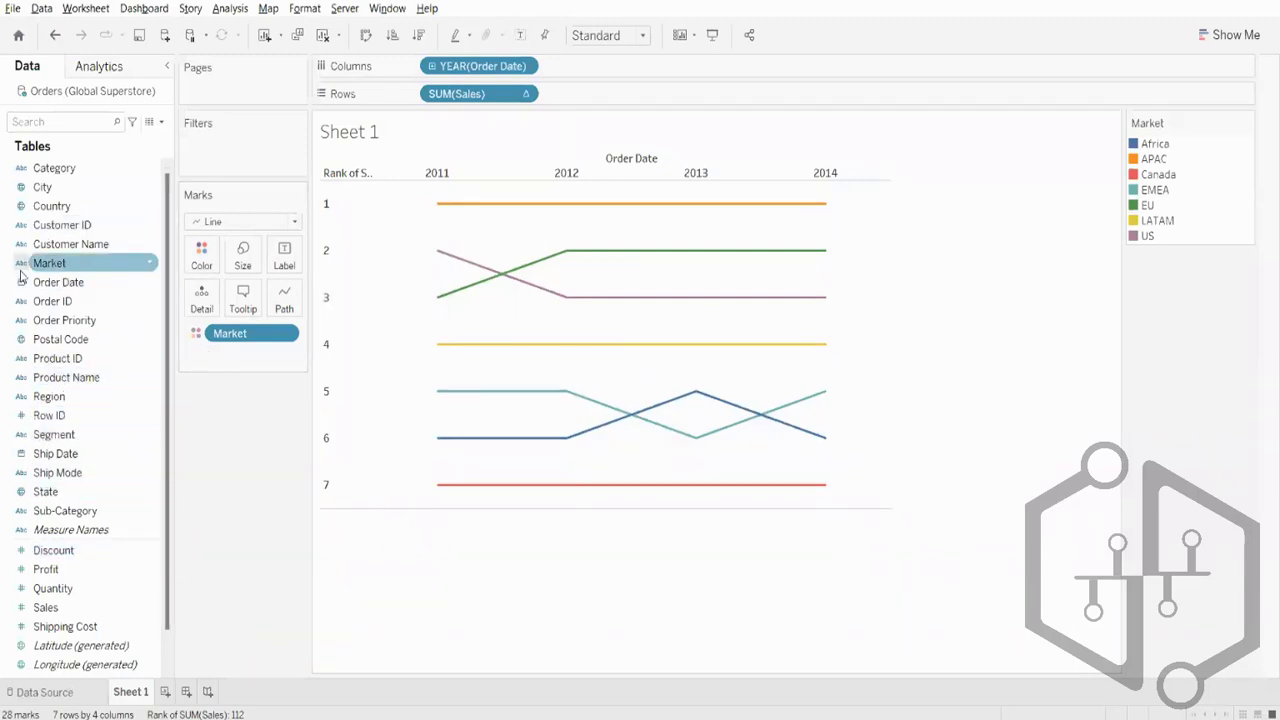
Label the rank lines with Market and the sum of Sales, and select Africa's 2013 point for inspection.
{"action": "left_click_drag", "start_coordinate": [78, 263], "coordinate": [294, 268]}
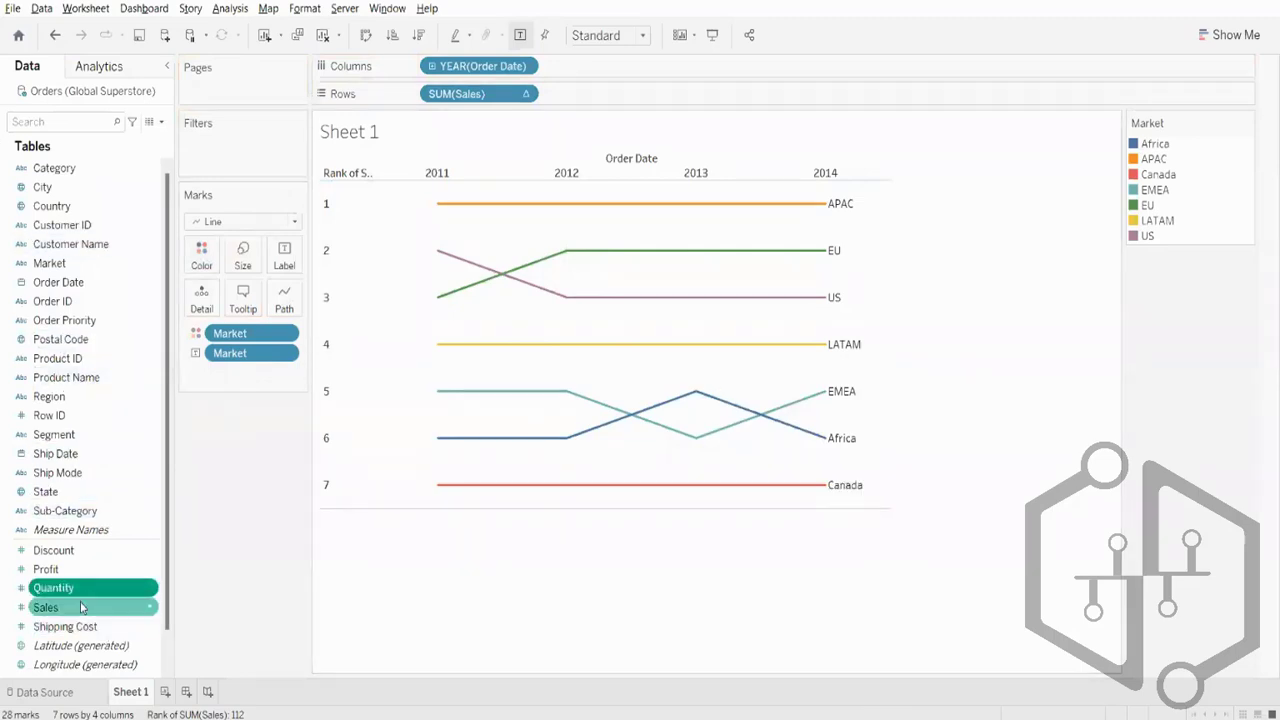
{"action": "left_click_drag", "start_coordinate": [85, 598], "coordinate": [280, 258]}
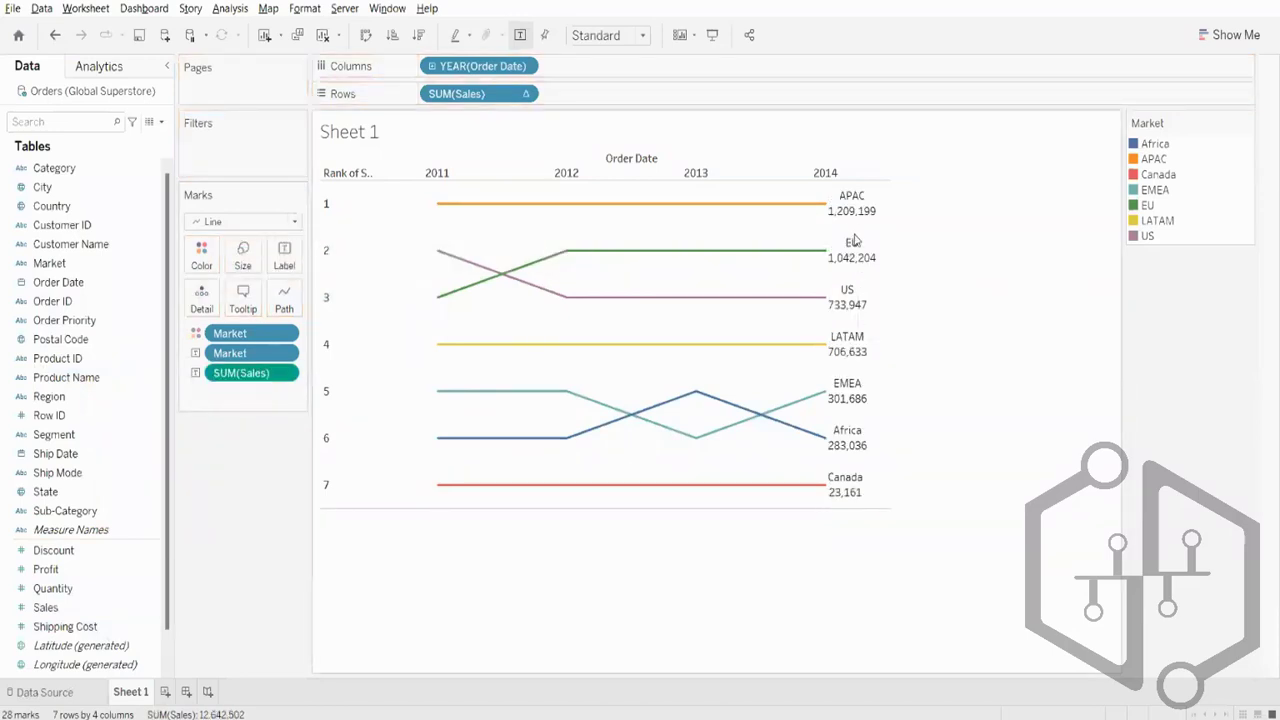
{"action": "mouse_move", "coordinate": [852, 226]}
{"action": "mouse_move", "coordinate": [698, 394]}
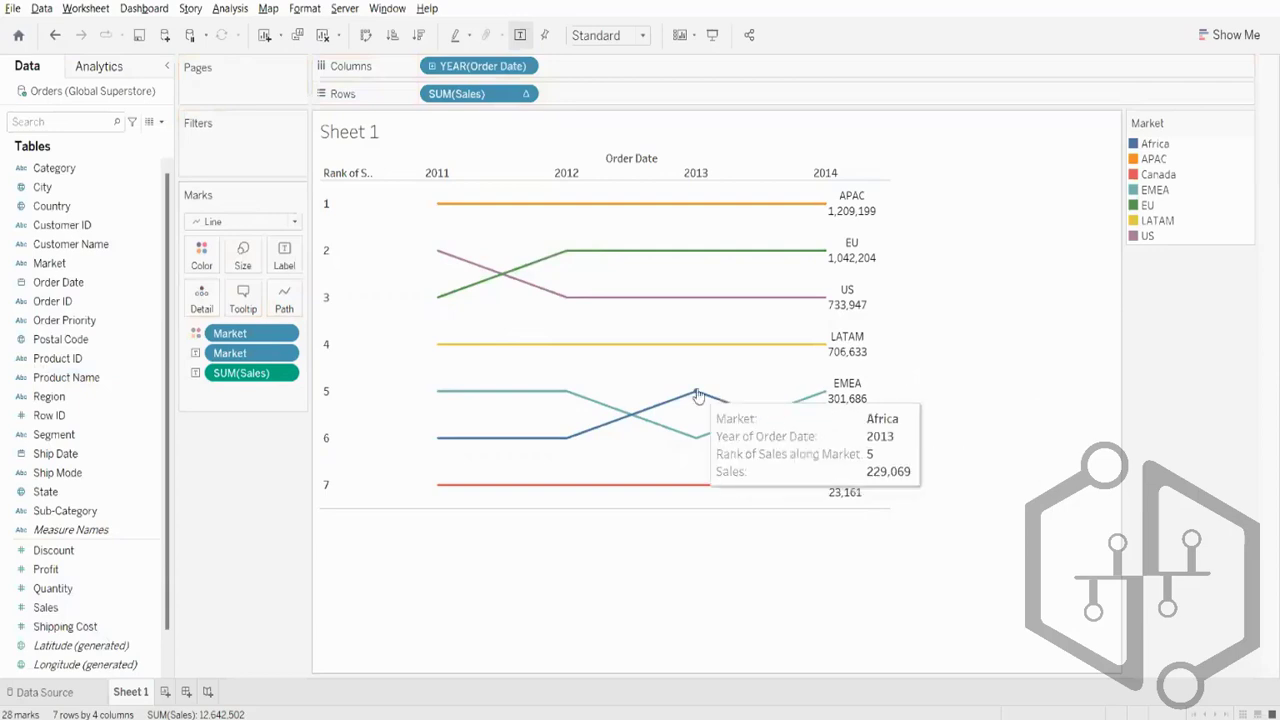
{"action": "left_click", "coordinate": [698, 394]}
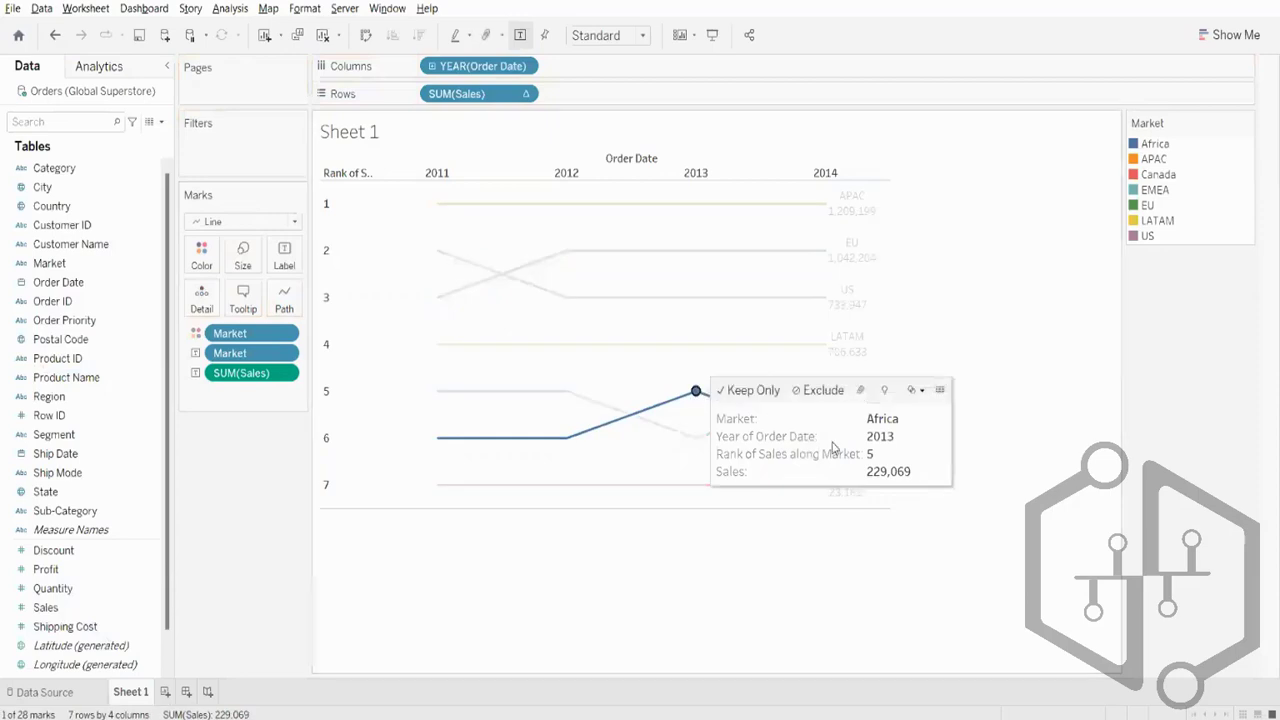
Compare Africa's and EMEA's Sales and rank at the 2012, 2013 and 2014 points of the bump chart, and clear the selection.
{"action": "left_click", "coordinate": [569, 442]}
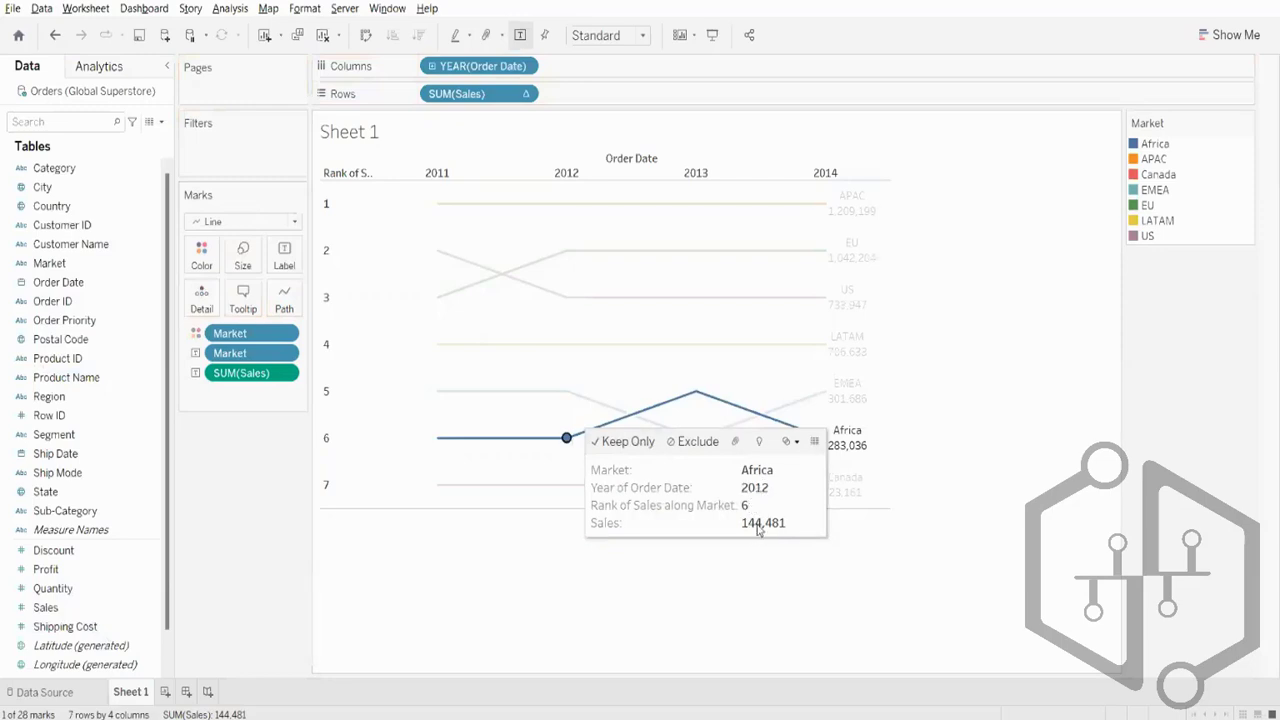
{"action": "left_click", "coordinate": [695, 393]}
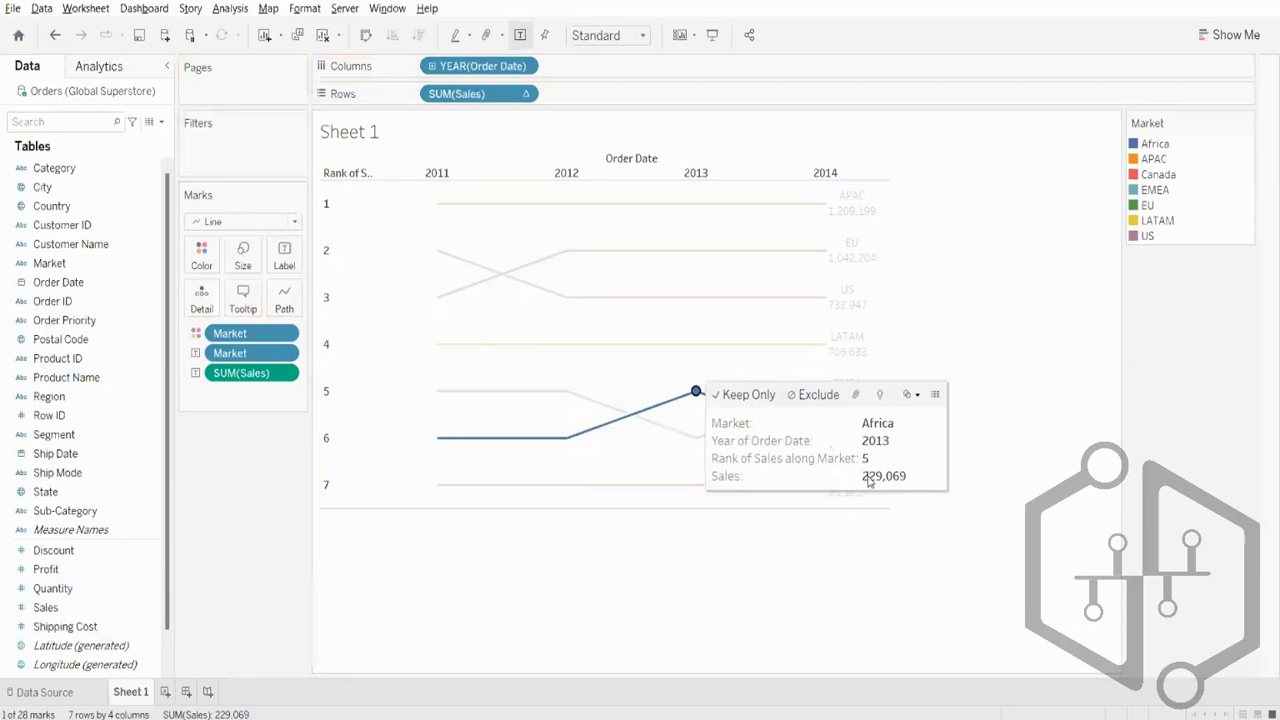
{"action": "left_click", "coordinate": [943, 557]}
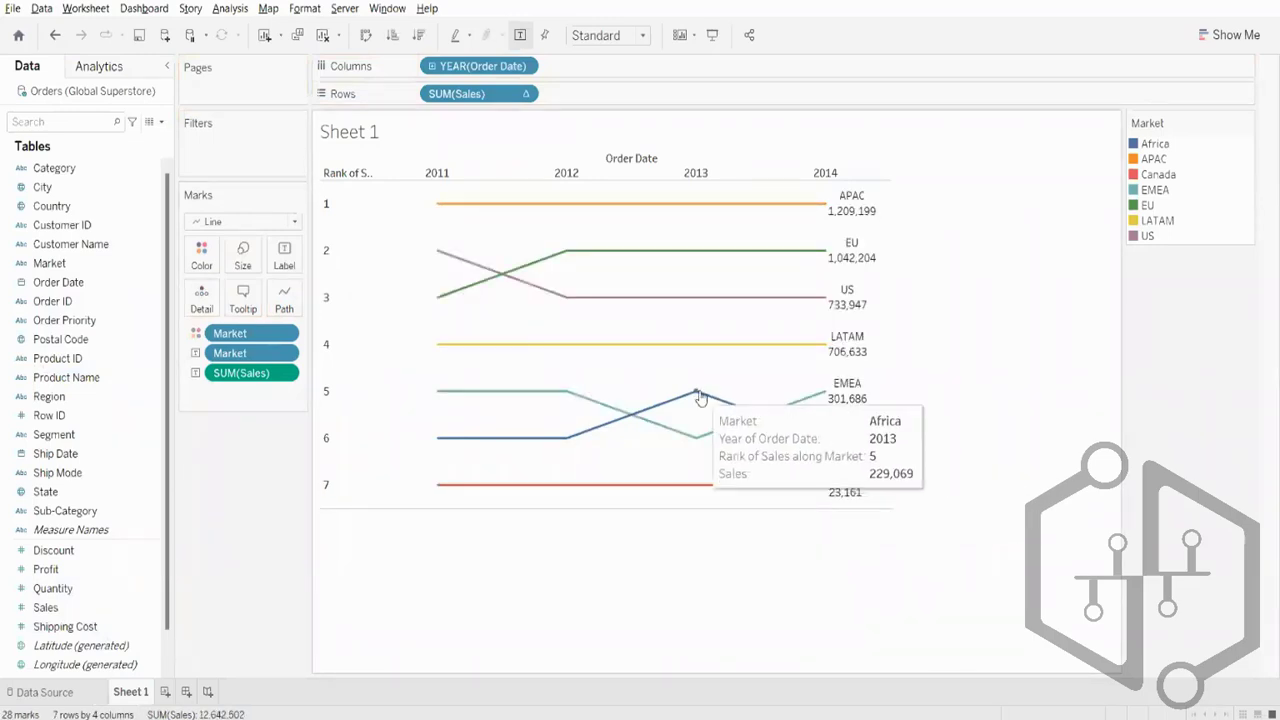
{"action": "left_click", "coordinate": [825, 440]}
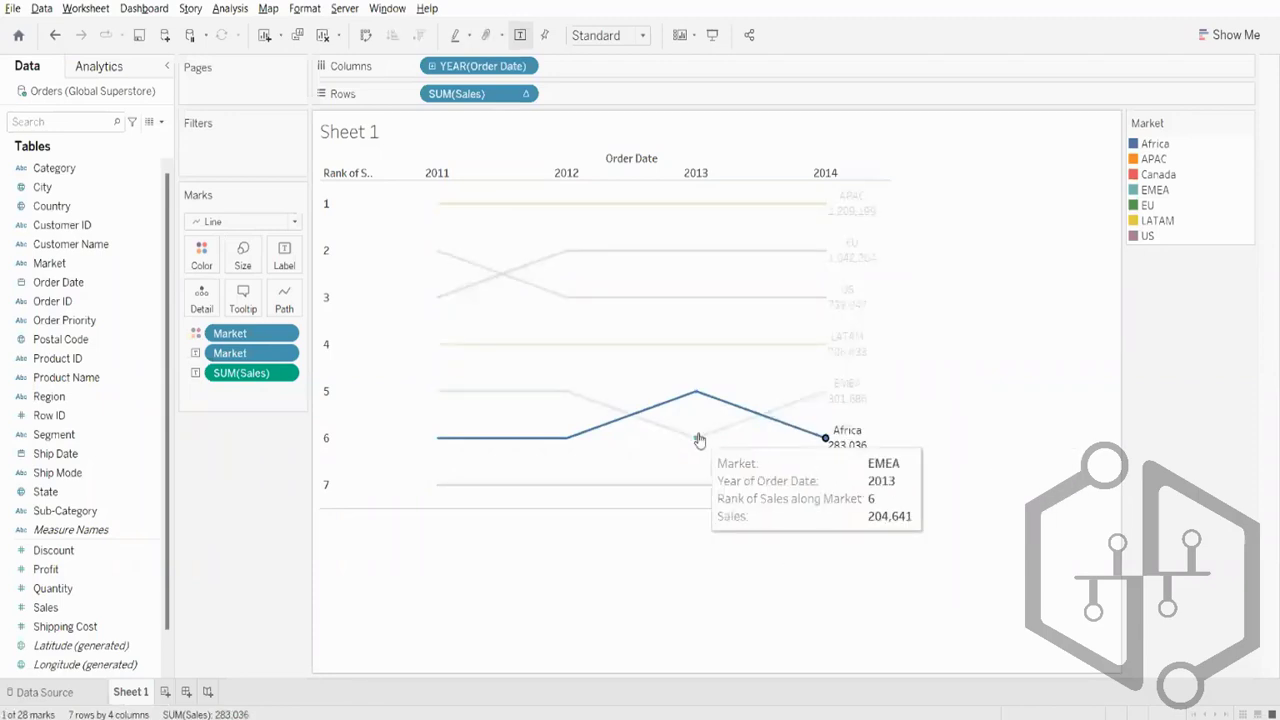
{"action": "left_click", "coordinate": [825, 392]}
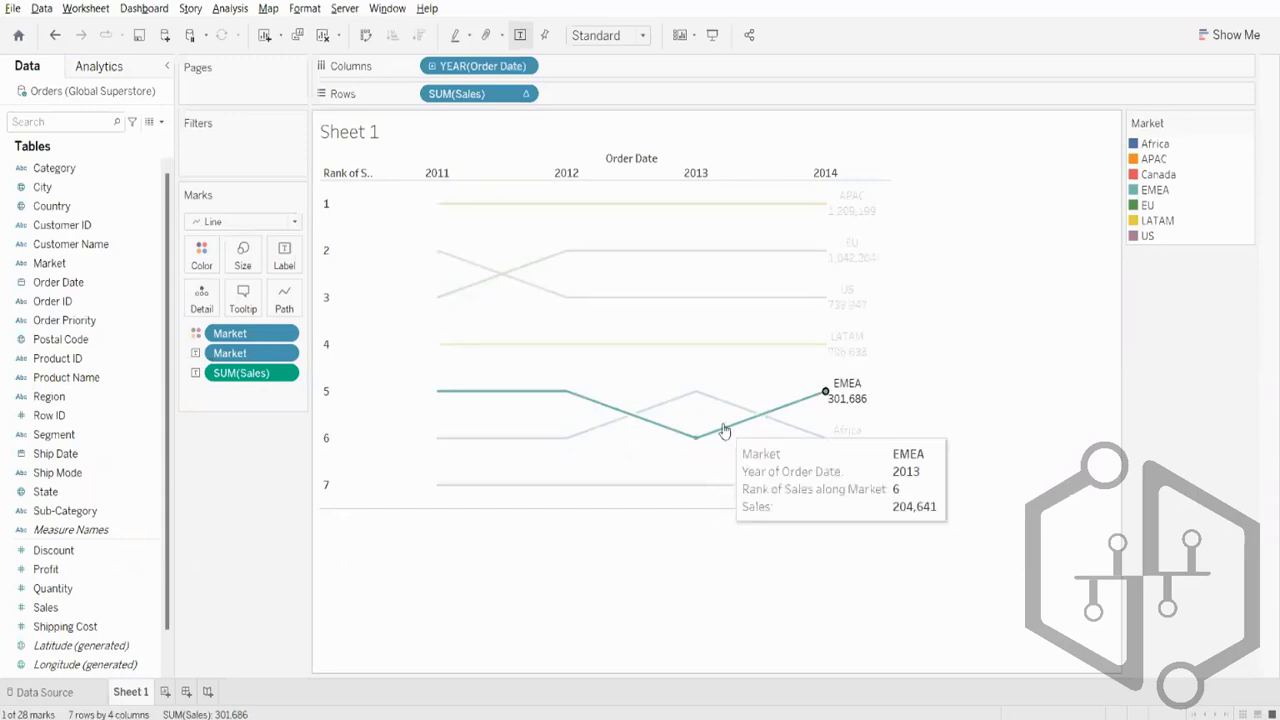
{"action": "left_click", "coordinate": [824, 439]}
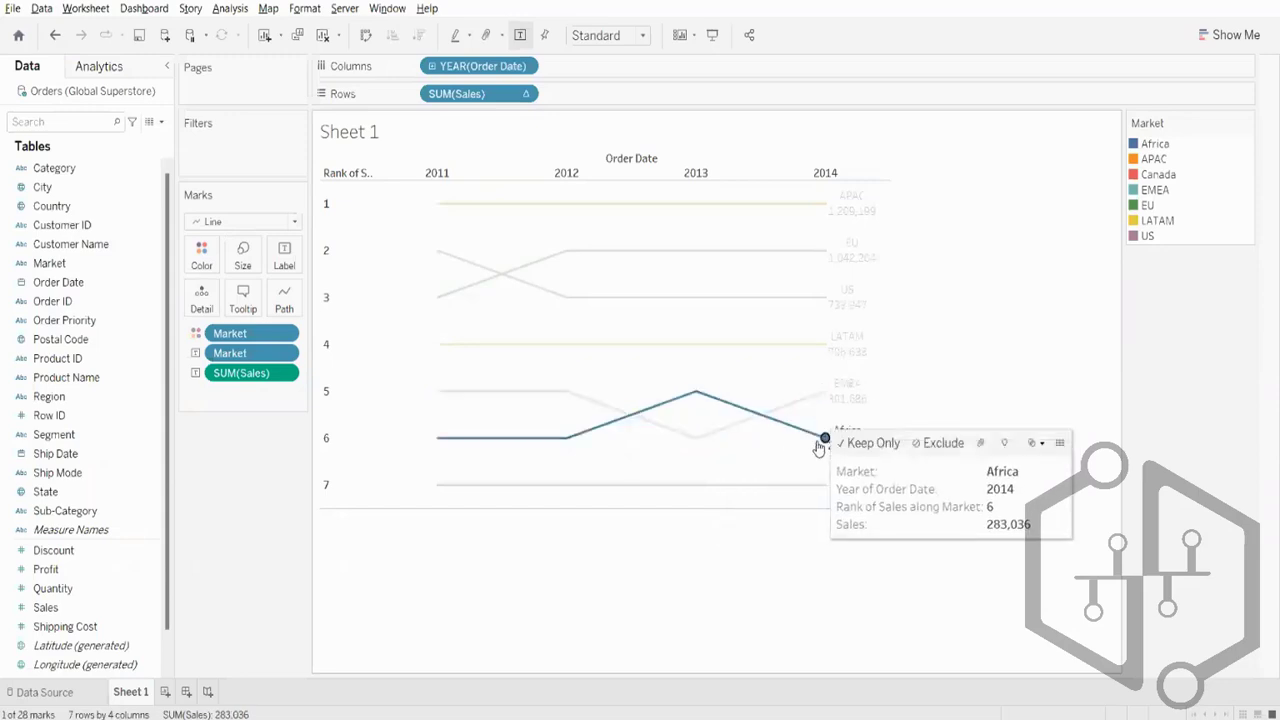
{"action": "left_click", "coordinate": [750, 556]}
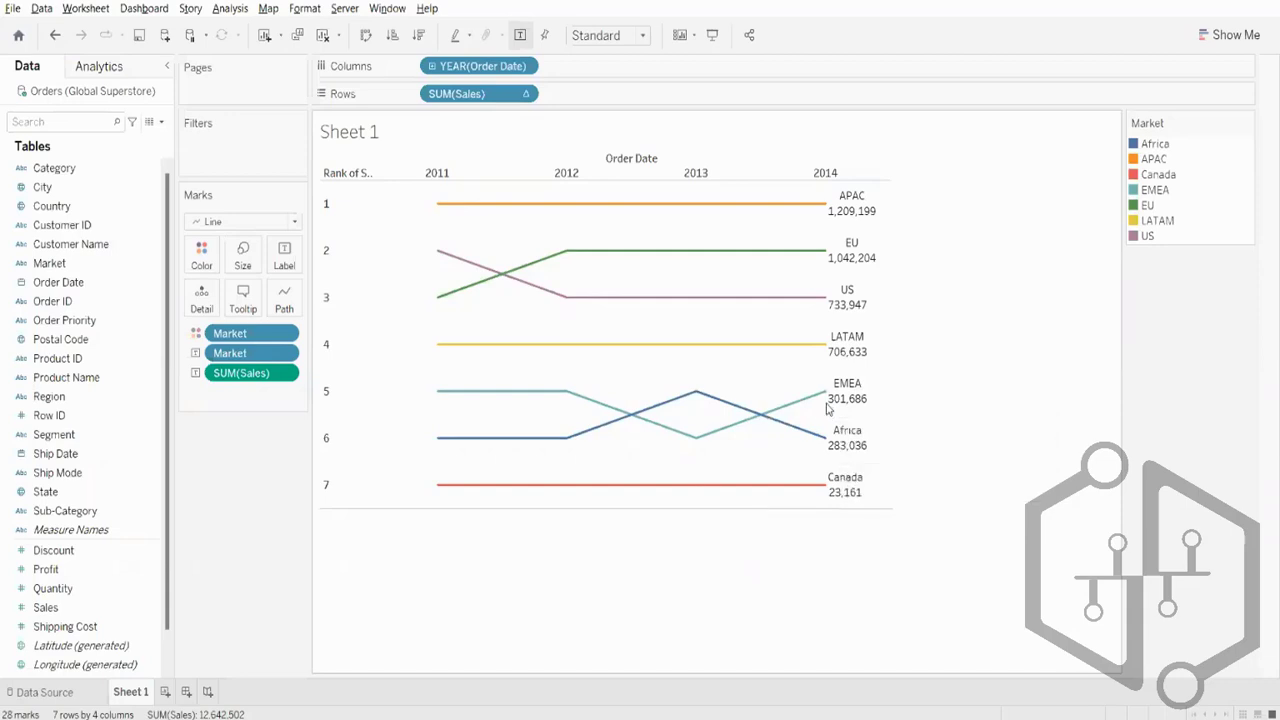
{"action": "left_click", "coordinate": [19, 14]}
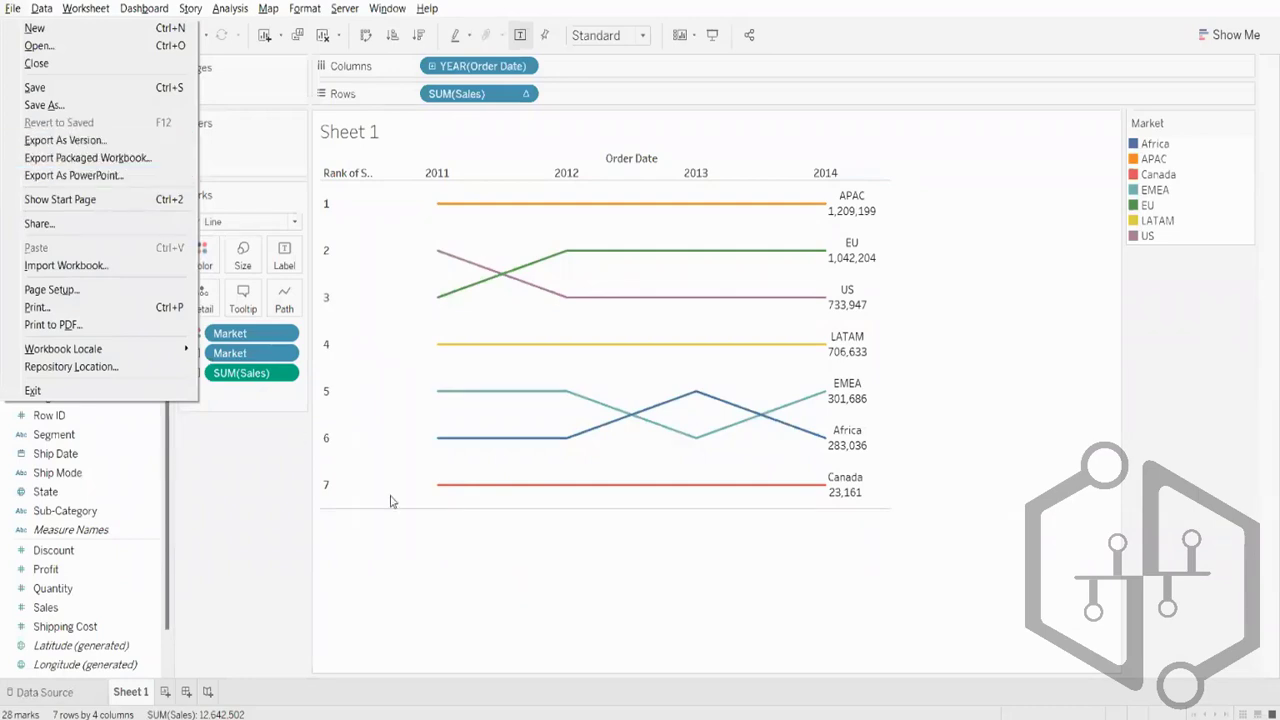
{"action": "left_click", "coordinate": [14, 698]}
{"action": "left_click", "coordinate": [15, 697]}
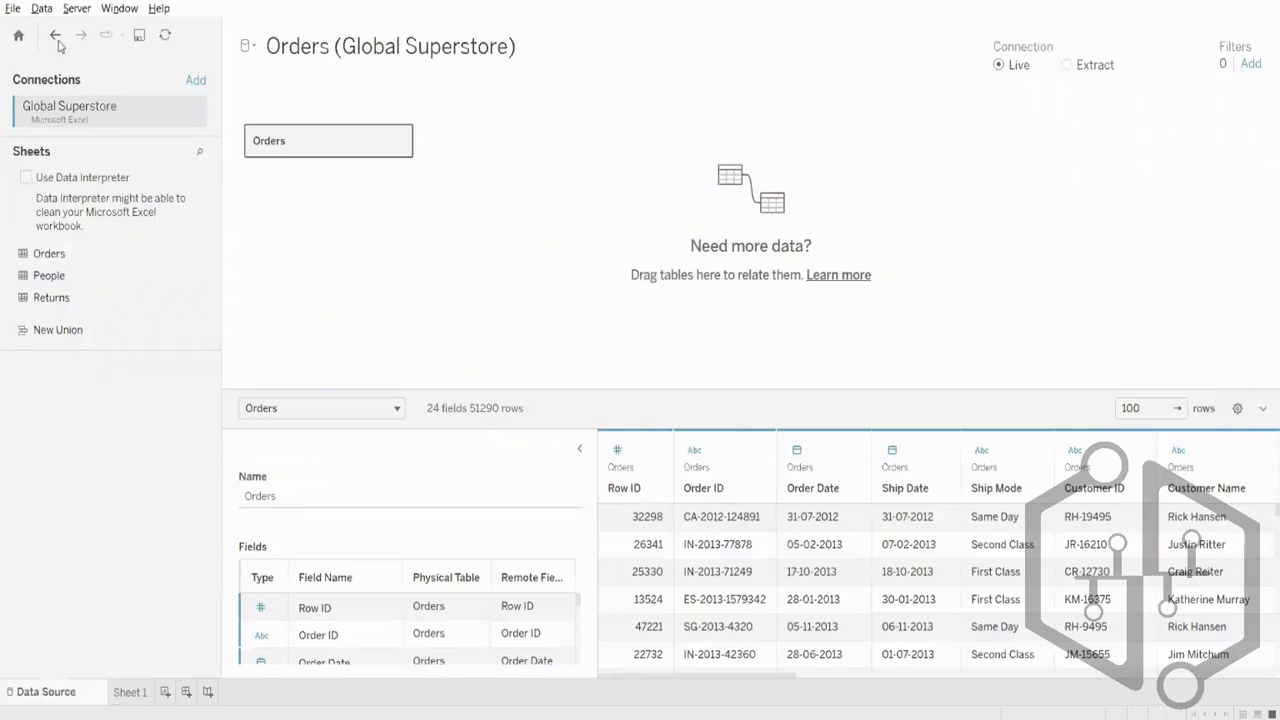
{"action": "left_click", "coordinate": [12, 14]}
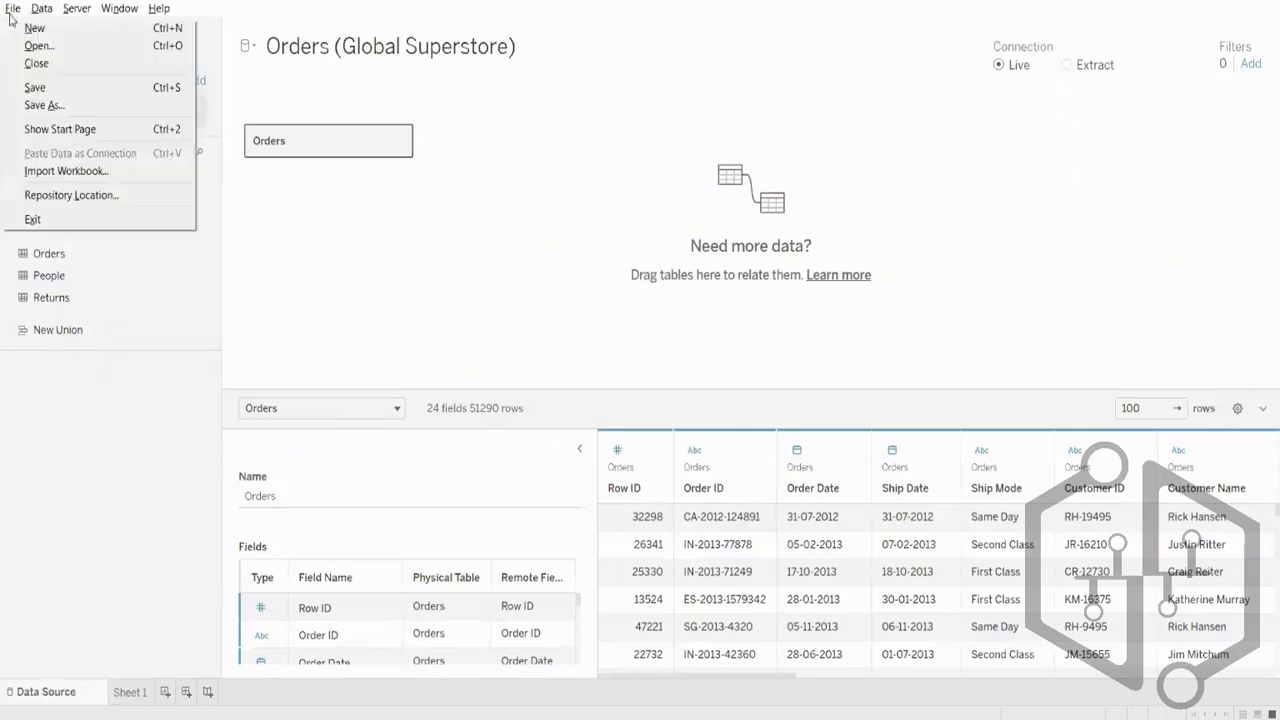
{"action": "left_click", "coordinate": [476, 282]}
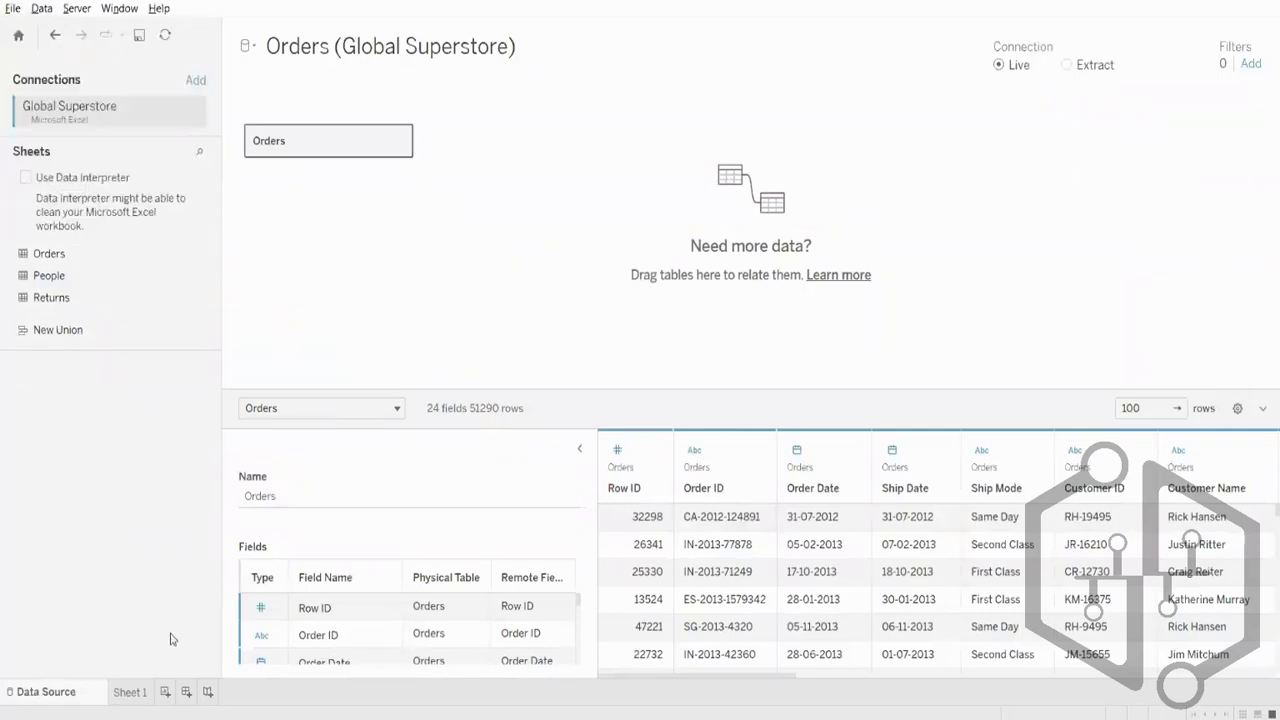
{"action": "left_click", "coordinate": [128, 698]}
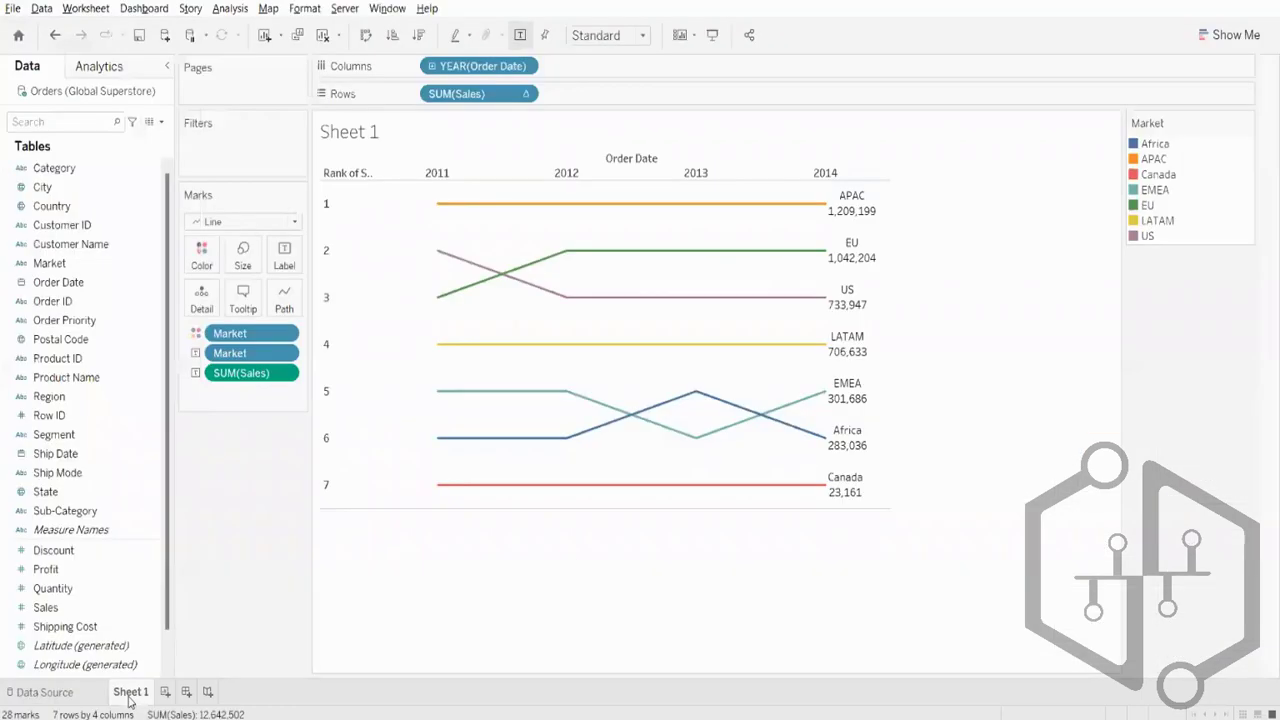
{"action": "left_click", "coordinate": [42, 12]}
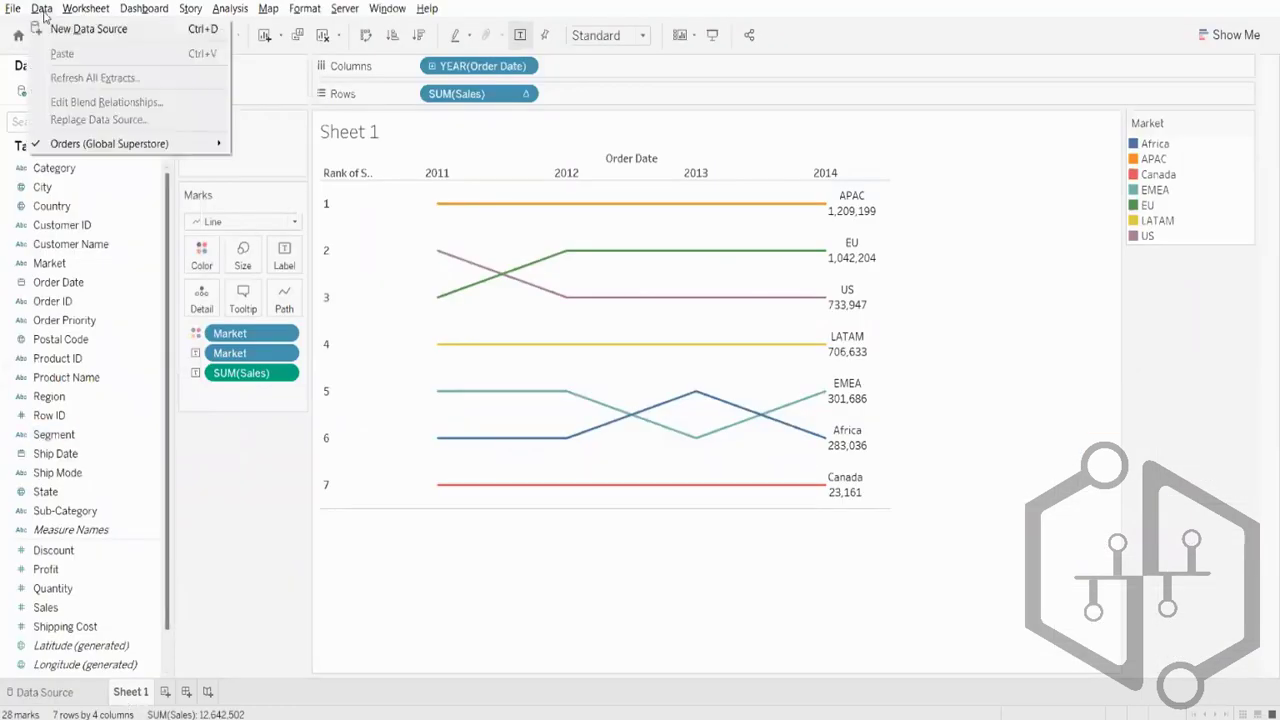
View the summary data behind the bump chart, check its CSV download option, and close the data view without exporting.
{"action": "right_click", "coordinate": [414, 447]}
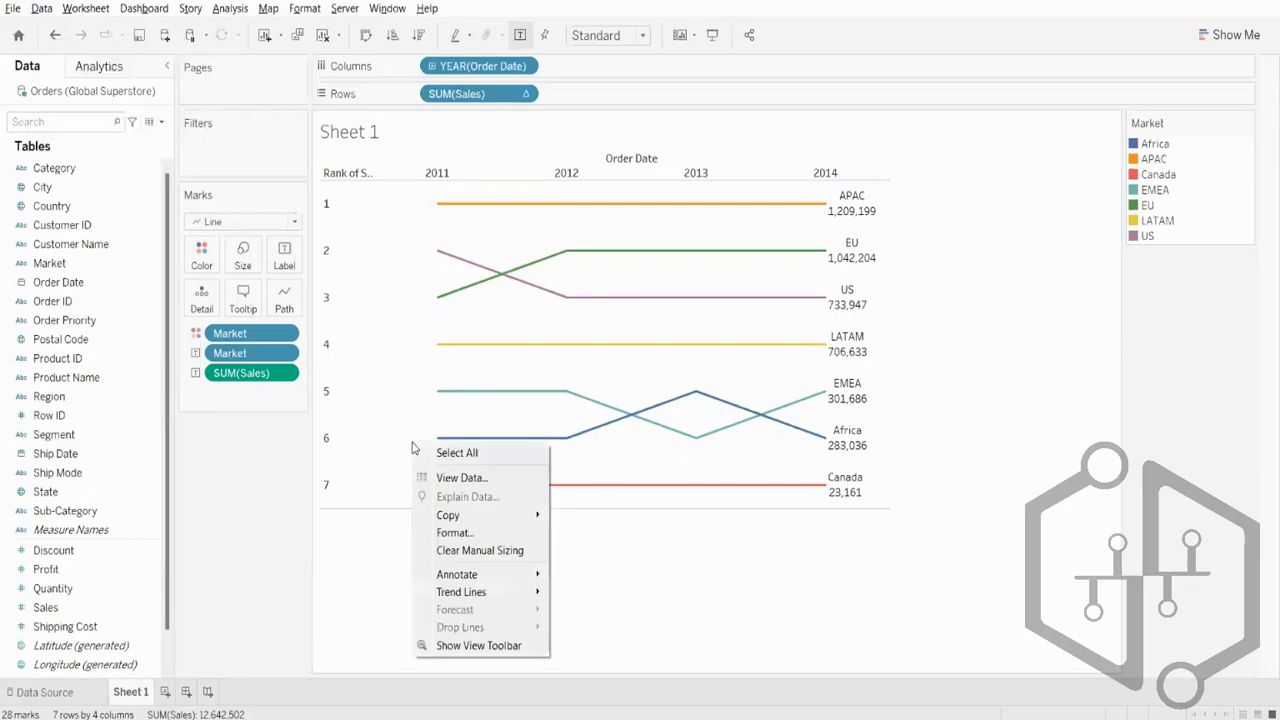
{"action": "left_click", "coordinate": [436, 479]}
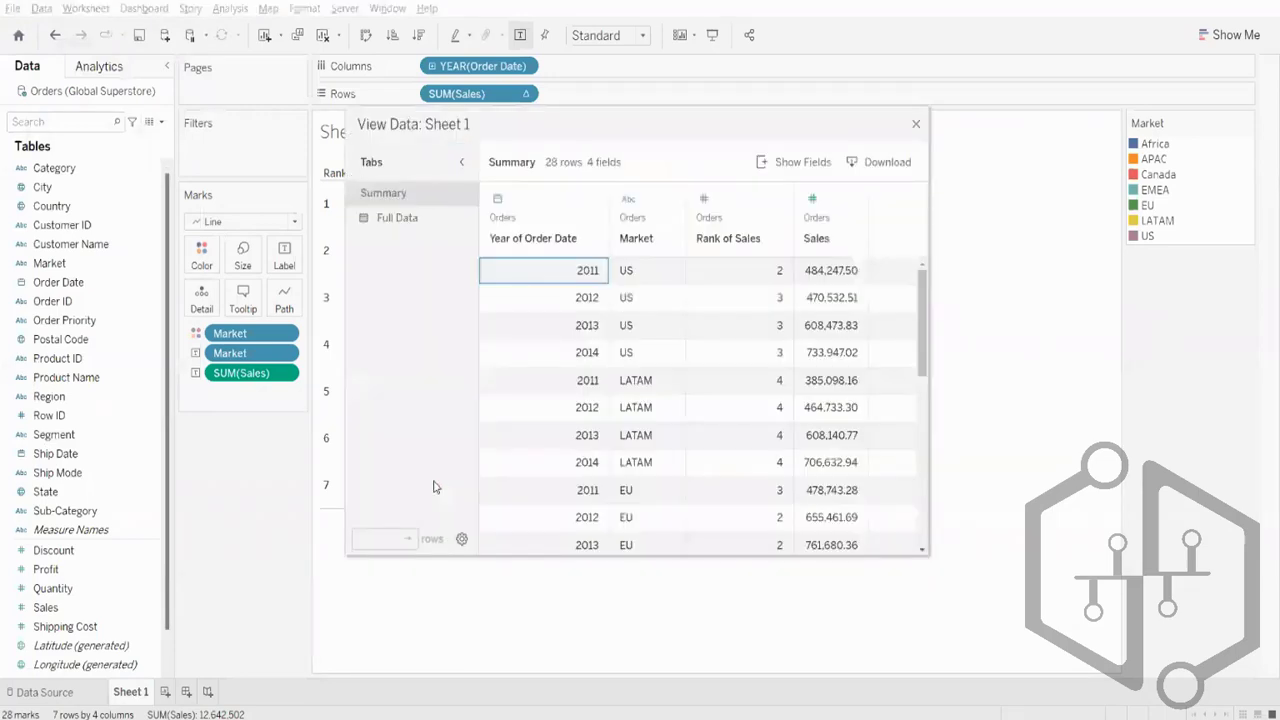
{"action": "left_click", "coordinate": [878, 168]}
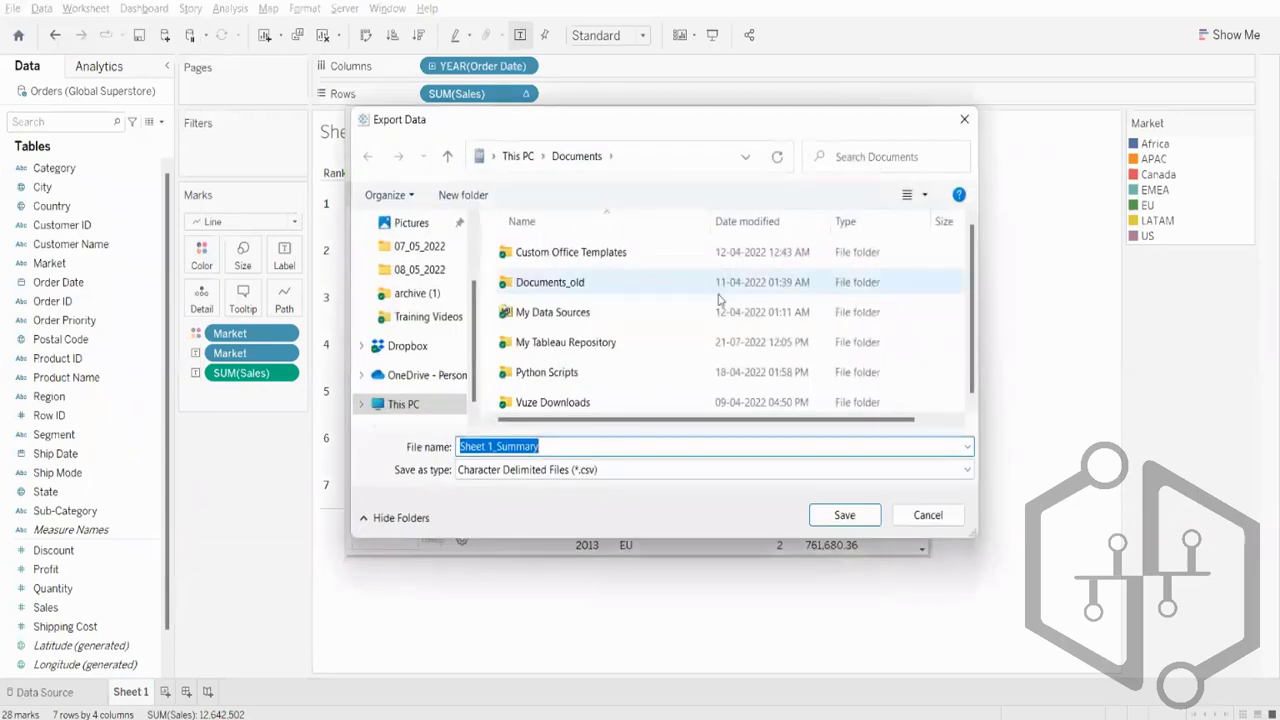
{"action": "left_click", "coordinate": [929, 517]}
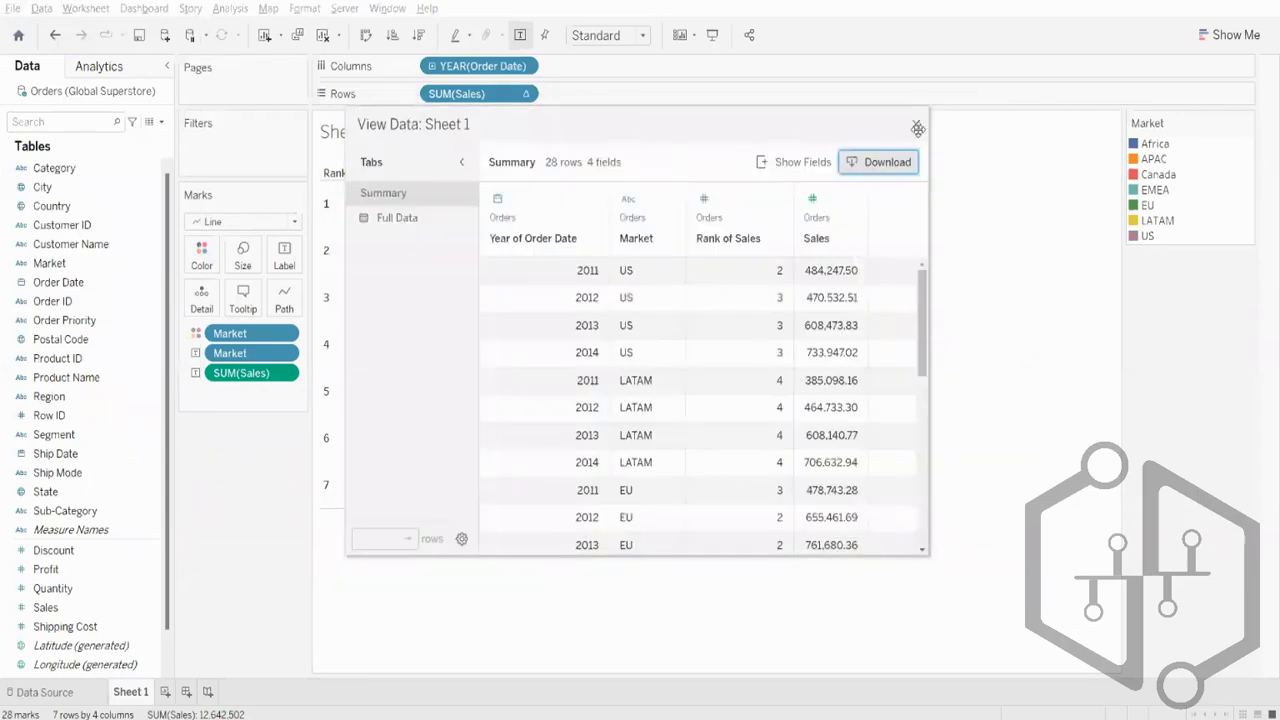
{"action": "left_click", "coordinate": [916, 125]}
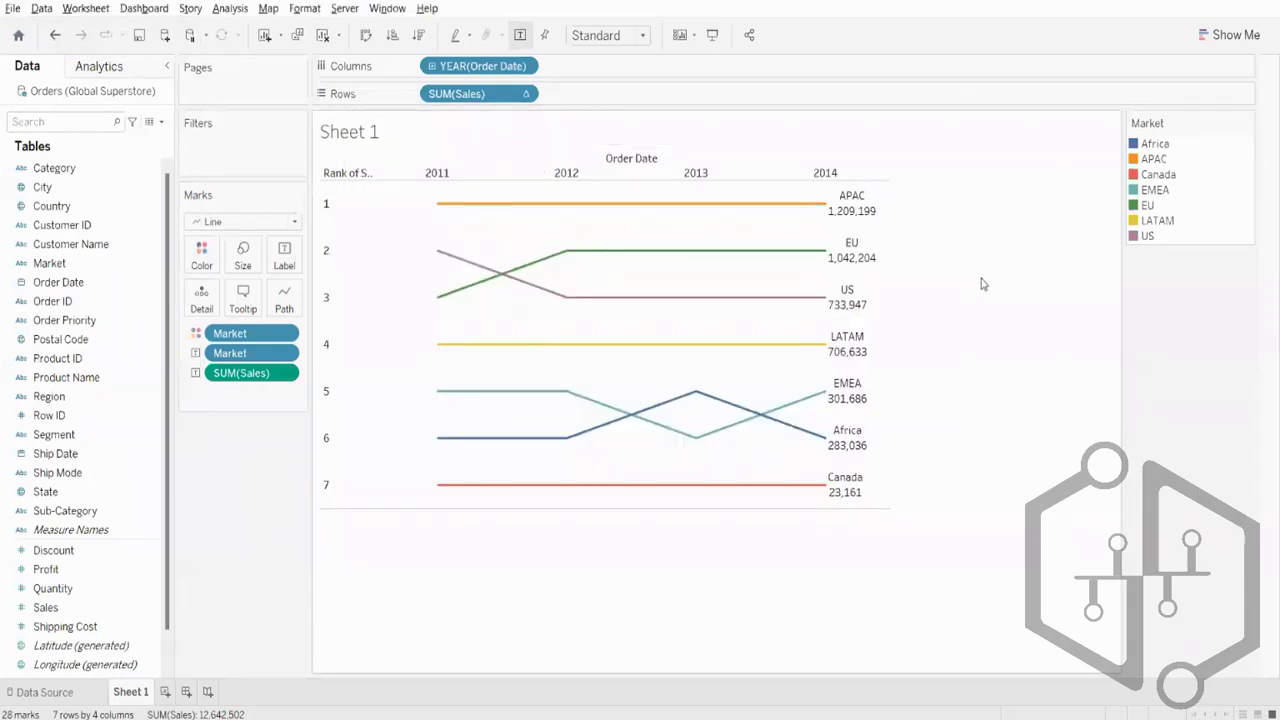